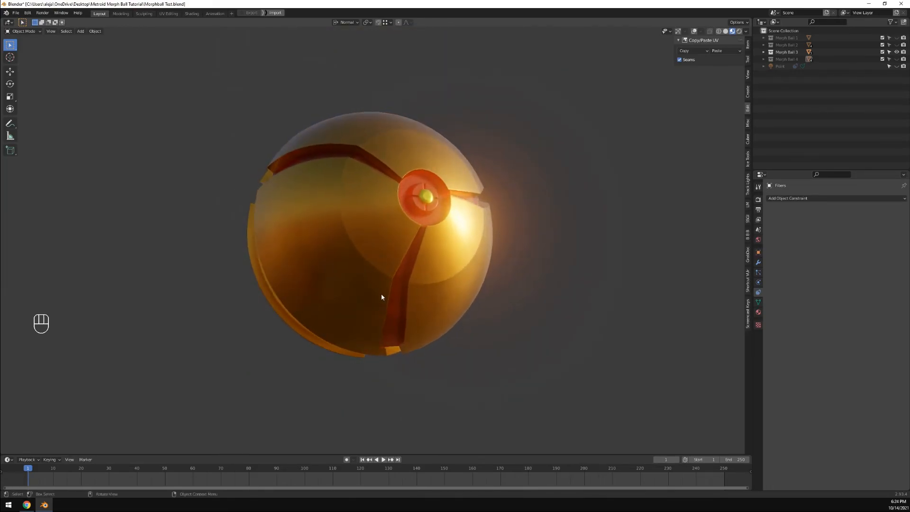
Display the Morph Ball 1, 2 and 4 collections one at a time and examine each finished design
middle_click_drag(582, 259, 592, 283)
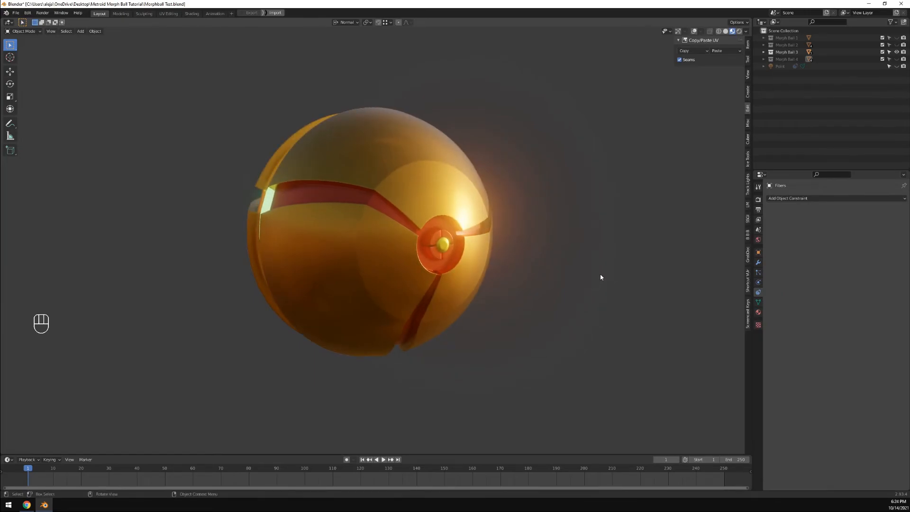
left_click(897, 51)
left_click(896, 38)
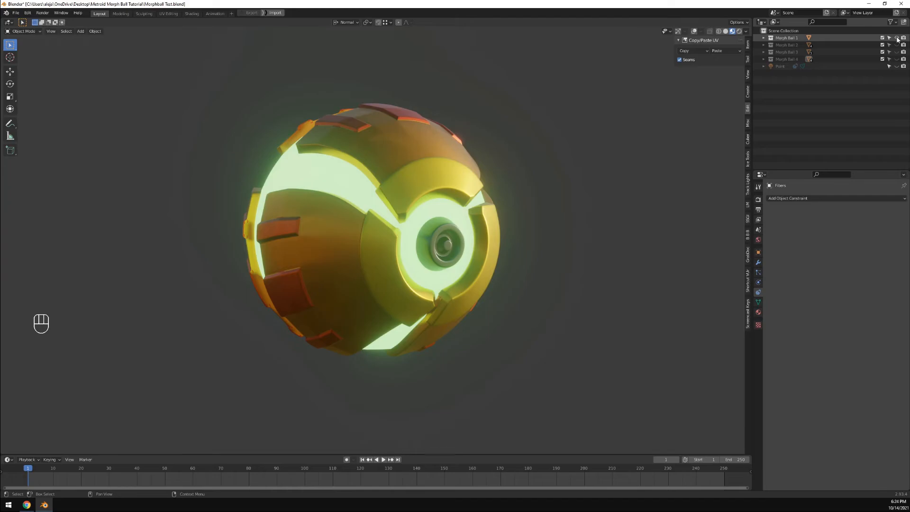
left_click(896, 38)
left_click(897, 45)
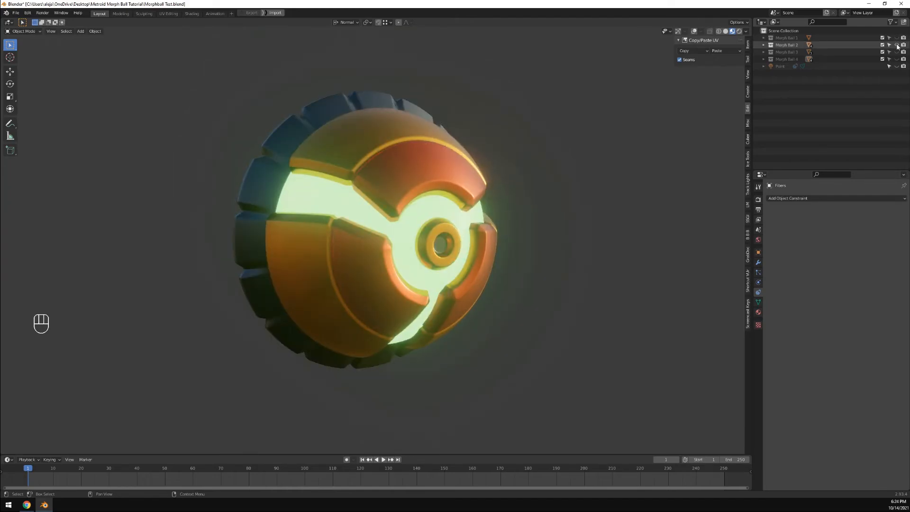
left_click(896, 45)
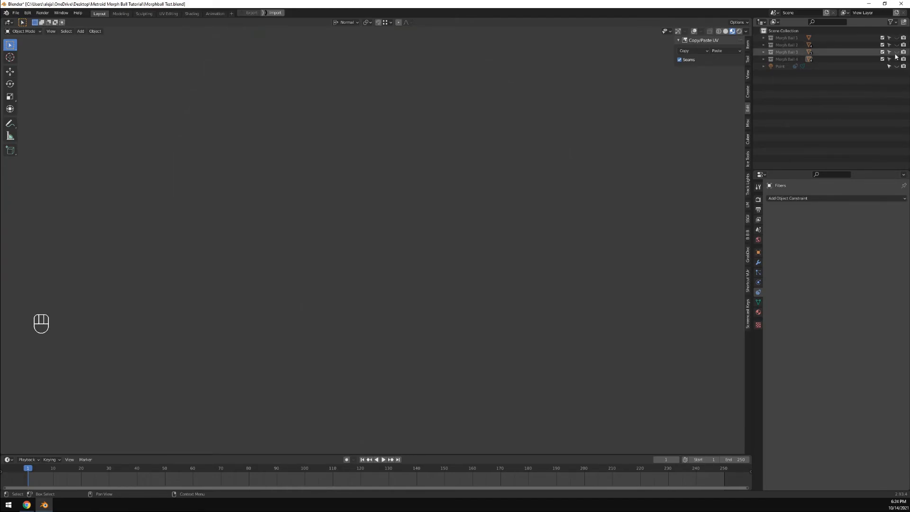
left_click(896, 51)
left_click(897, 52)
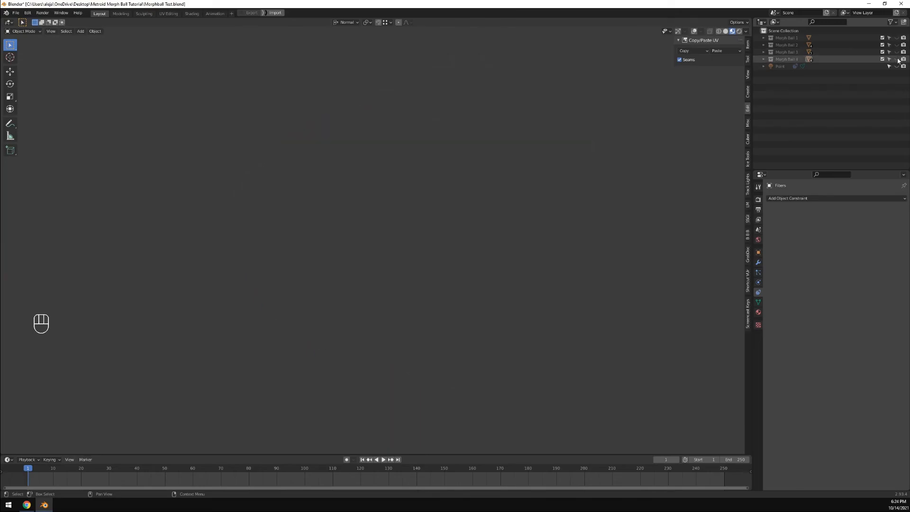
left_click(896, 59)
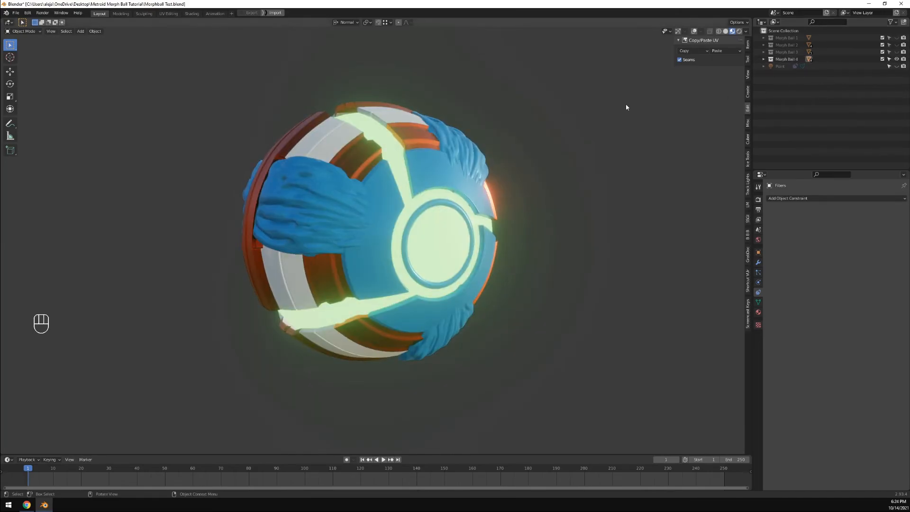
mouse_move(628, 116)
middle_mouse_down()
mouse_move(592, 121)
mouse_move(578, 116)
mouse_move(576, 99)
mouse_move(591, 136)
mouse_move(534, 98)
mouse_move(615, 113)
middle_mouse_up()
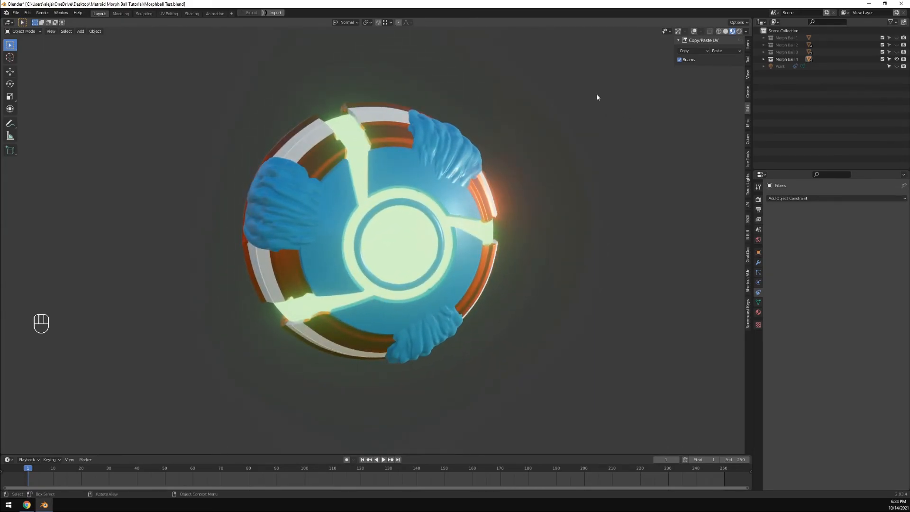
Start a new General file and hide the viewport's sidebar and toolbar
left_click(15, 13)
mouse_move(16, 21)
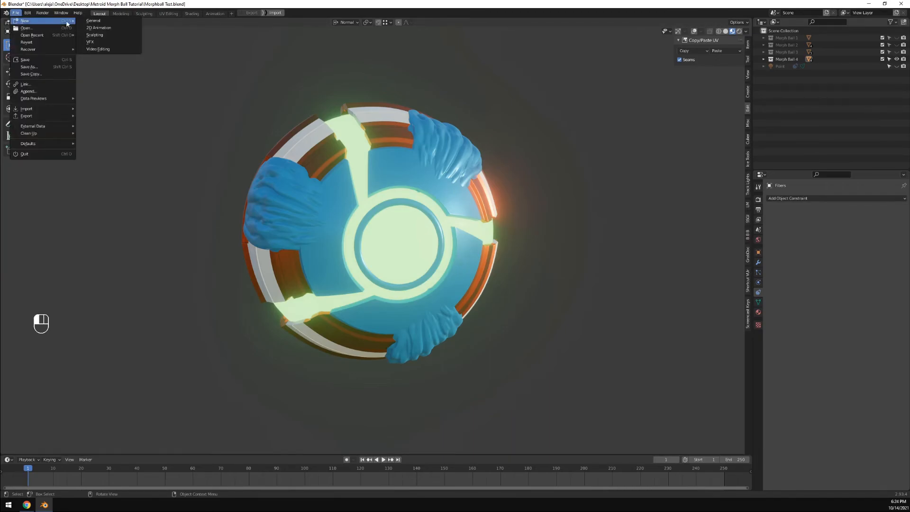
left_click(91, 23)
left_click(470, 267)
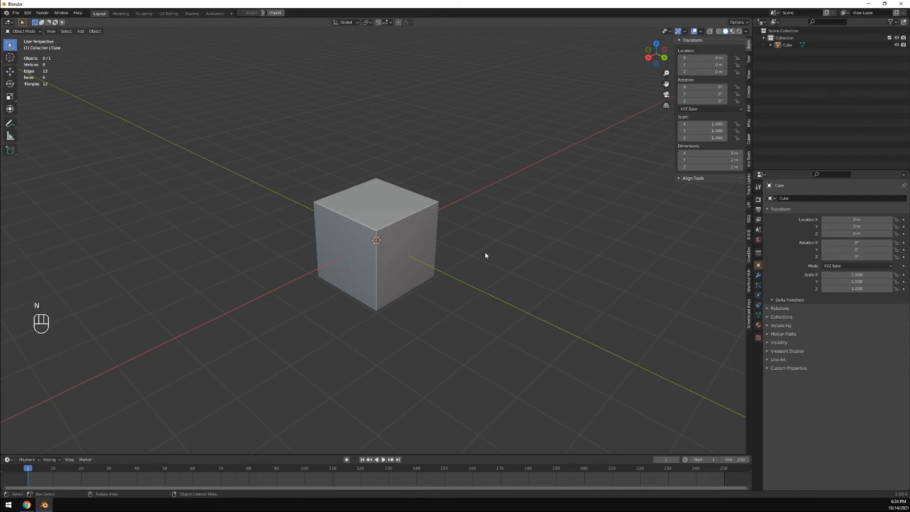
key("n")
key("t")
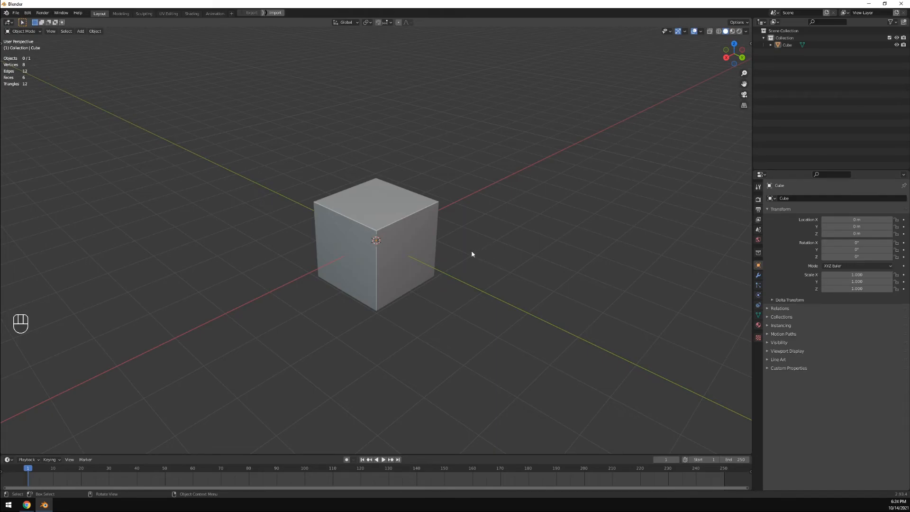
Delete the default cube from the scene
left_click(423, 254)
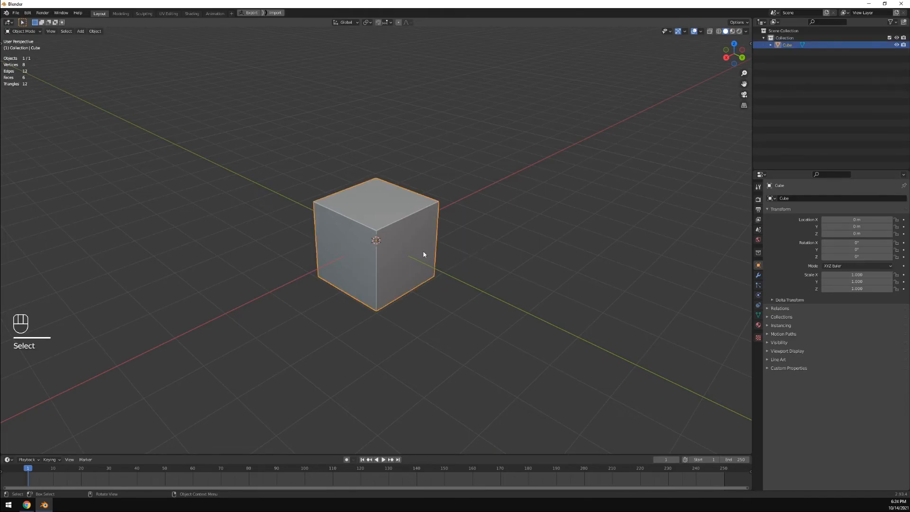
left_click(90, 31)
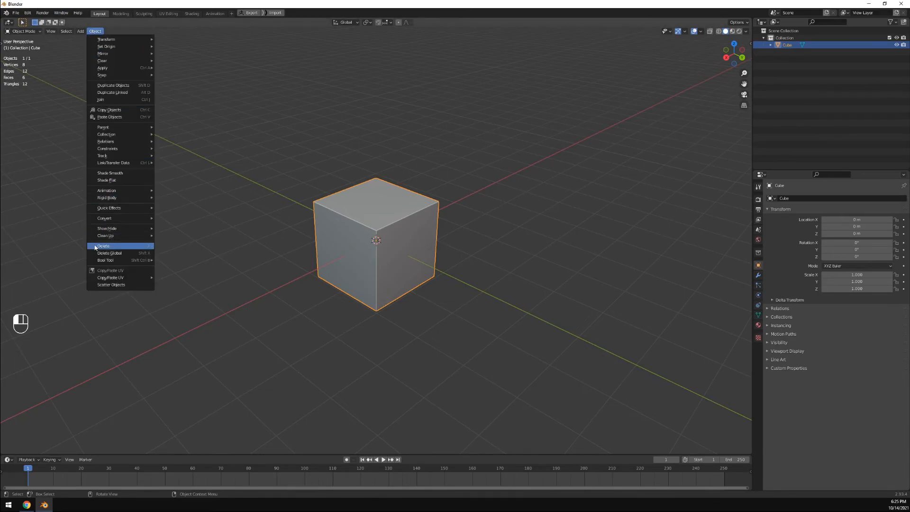
left_click(94, 248)
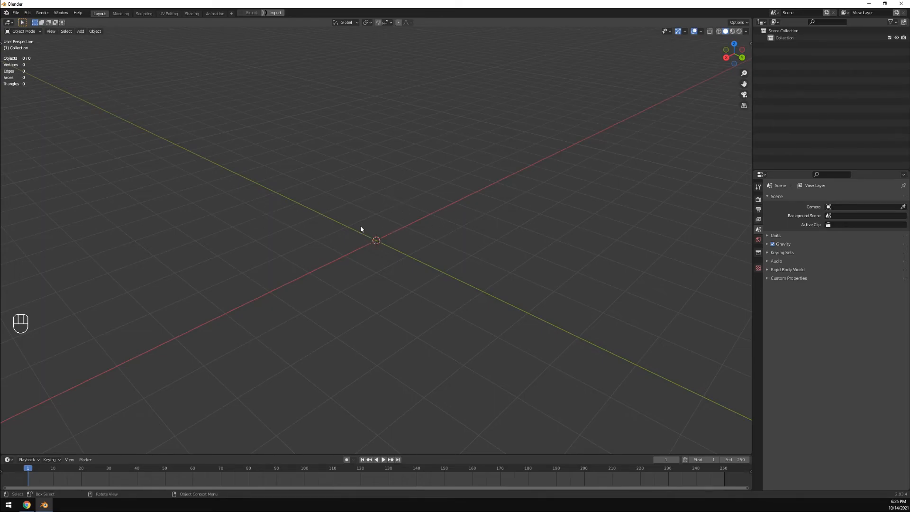
Cycle the viewport display modes and leave the view in wireframe shading
key("shift+s")
key("shift+a")
key("shift+z")
key("shift+z")
key("shift+z")
key("shift+z")
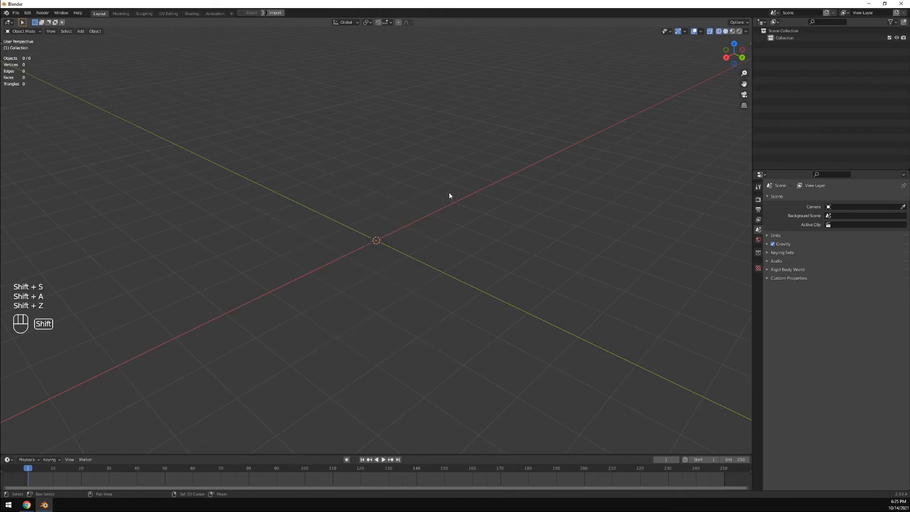
key("shift+x")
key("ctrl+x")
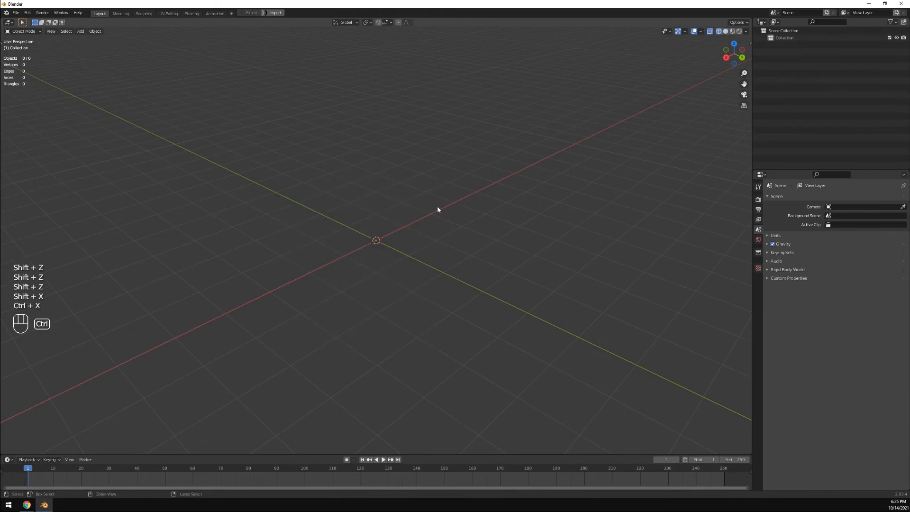
key("alt+x")
key("alt+z")
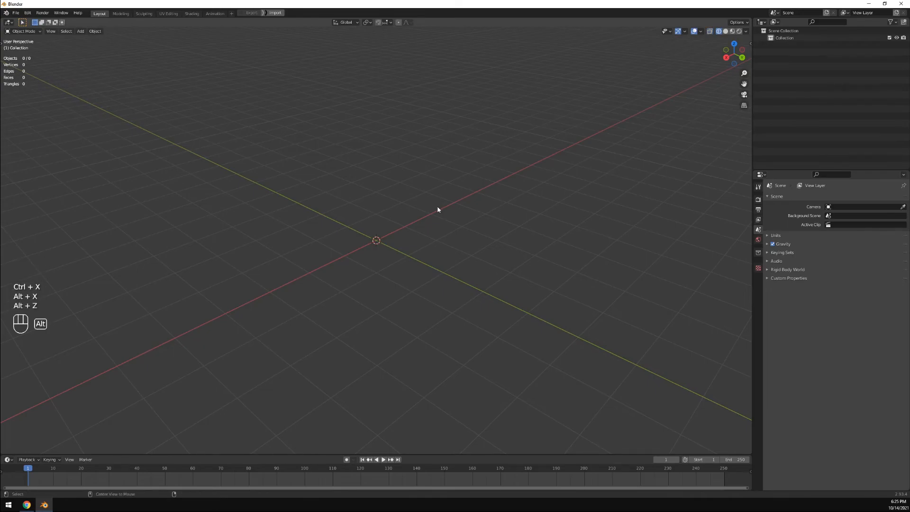
middle_click_drag(387, 208, 396, 216)
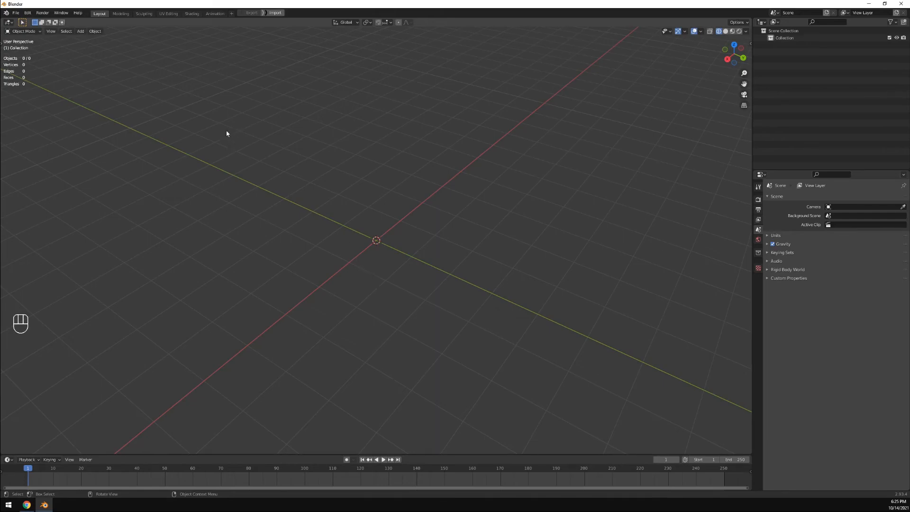
middle_click_drag(82, 63, 305, 128)
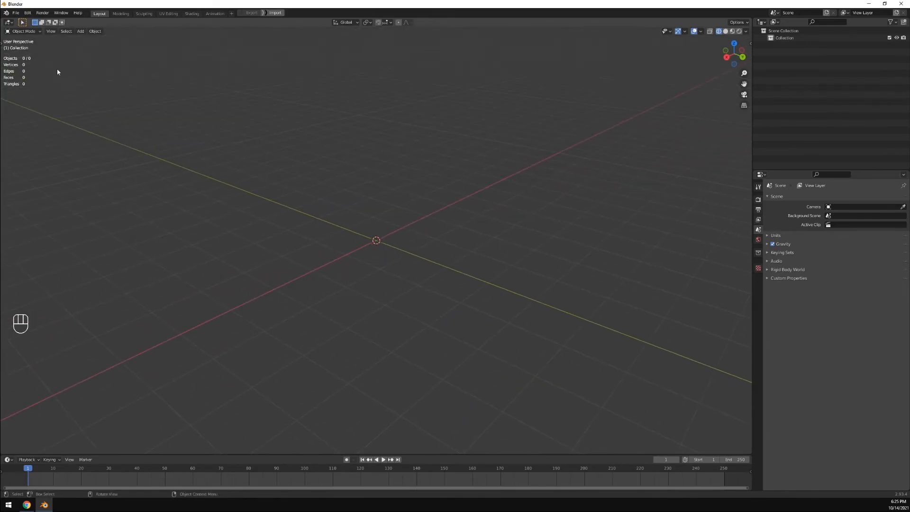
Add a UV sphere at the world origin and deselect it
left_click(80, 31)
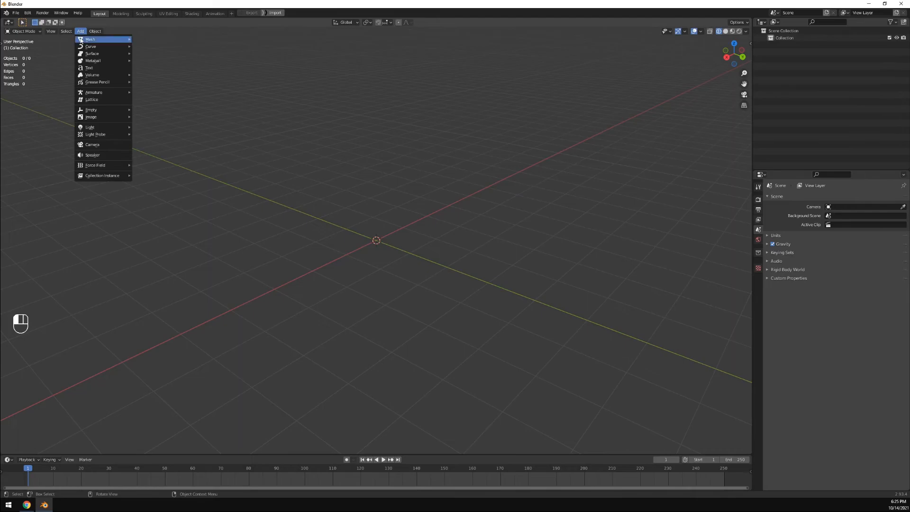
mouse_move(109, 39)
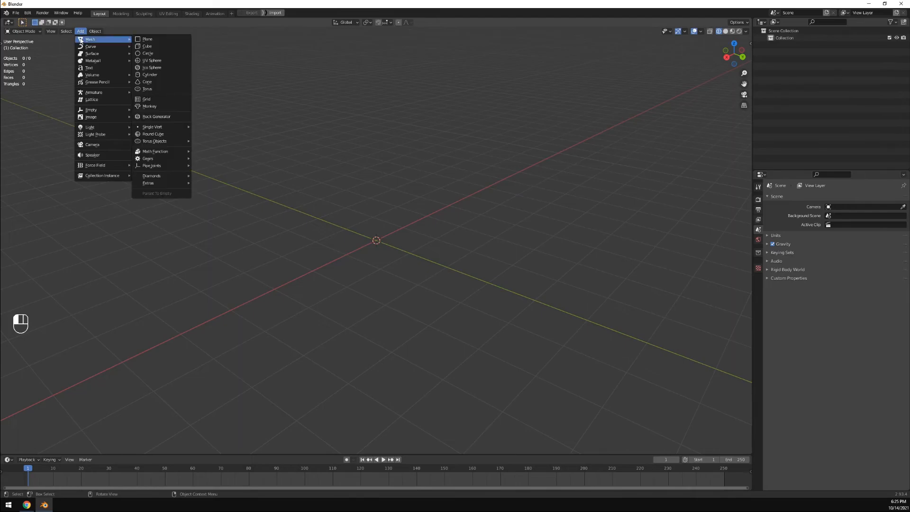
left_click(158, 62)
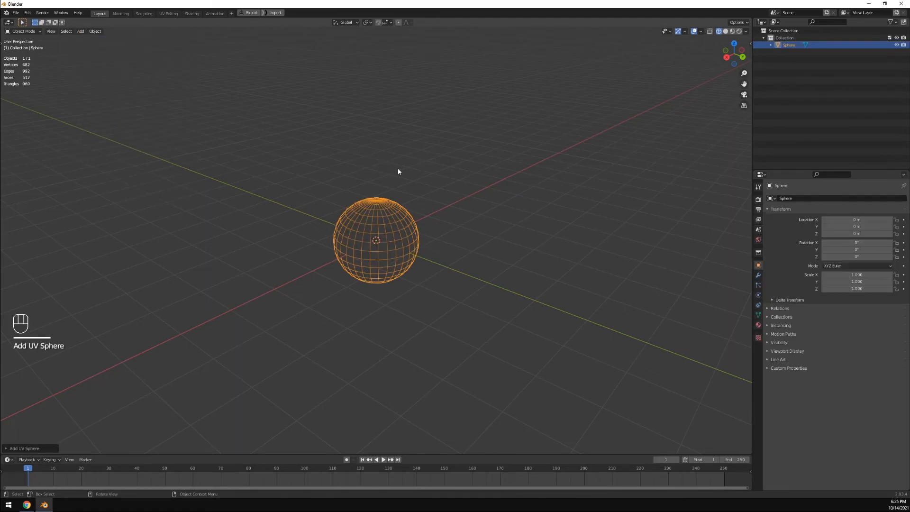
middle_click_drag(398, 171, 447, 167)
left_click(459, 253)
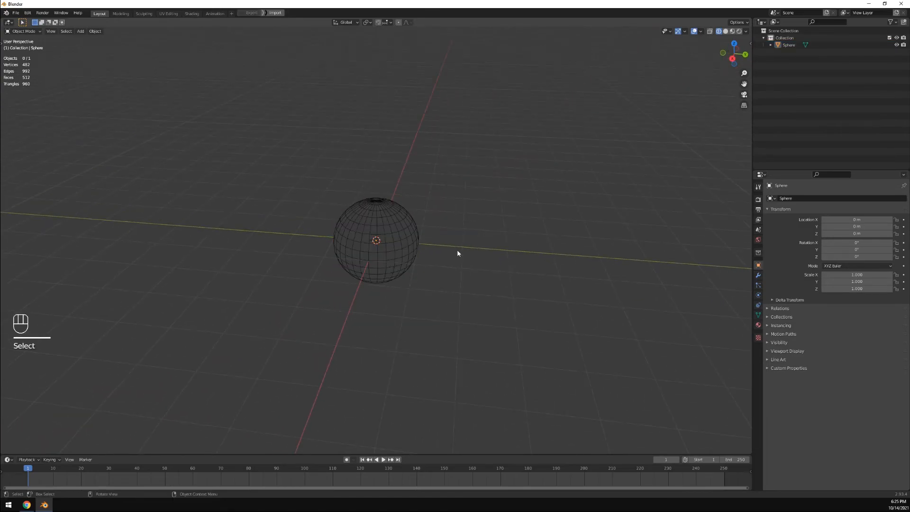
Switch the viewport to solid shading with X-ray off
key("alt")
key("alt+z")
key("alt+z")
key("shift+z")
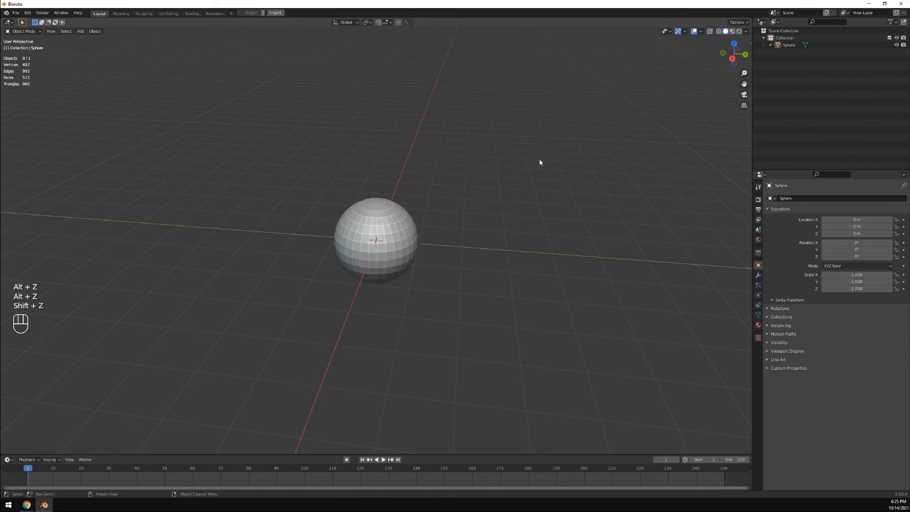
middle_click_drag(535, 174, 485, 173)
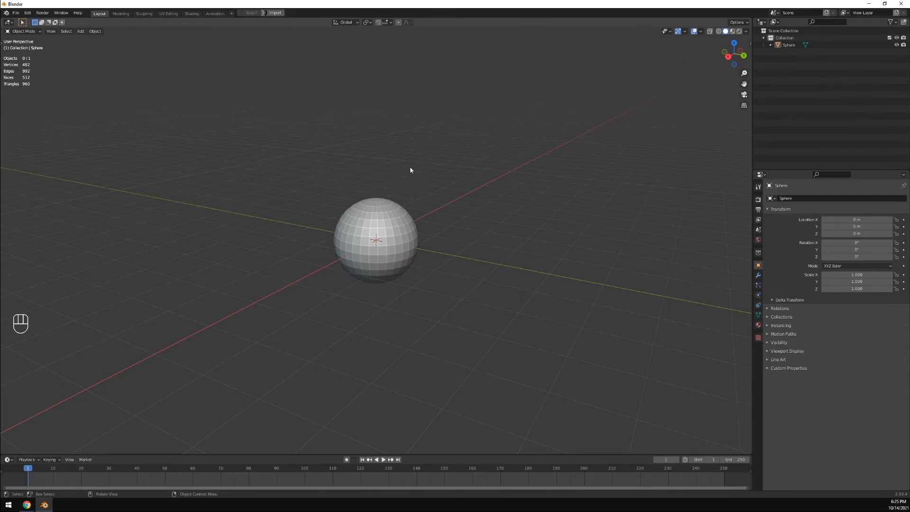
Show the toolbar and use the Rotate tool to turn the sphere roughly 90° around X so its pole points along the Y axis
left_click(385, 244)
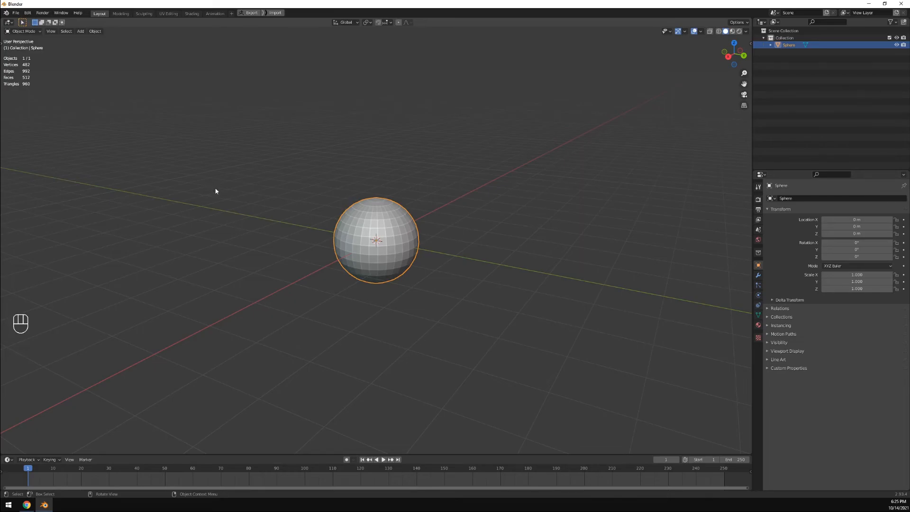
key("t")
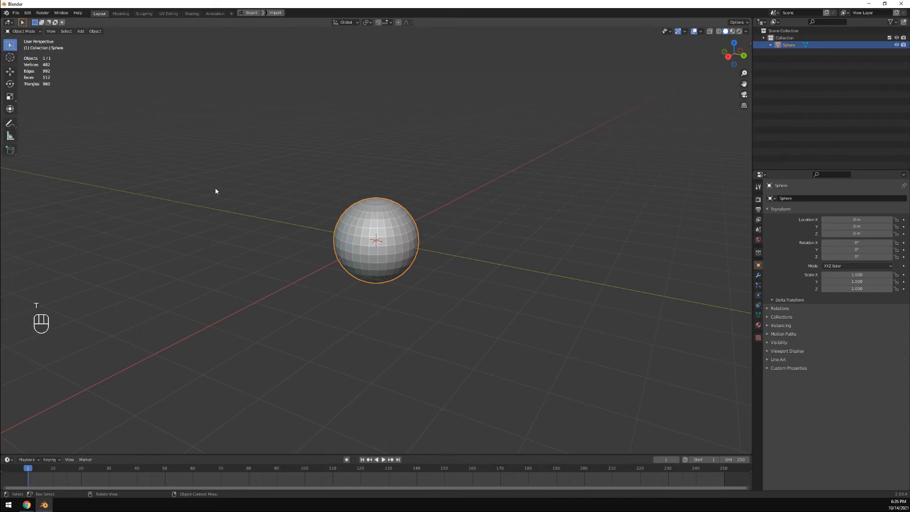
left_click(10, 84)
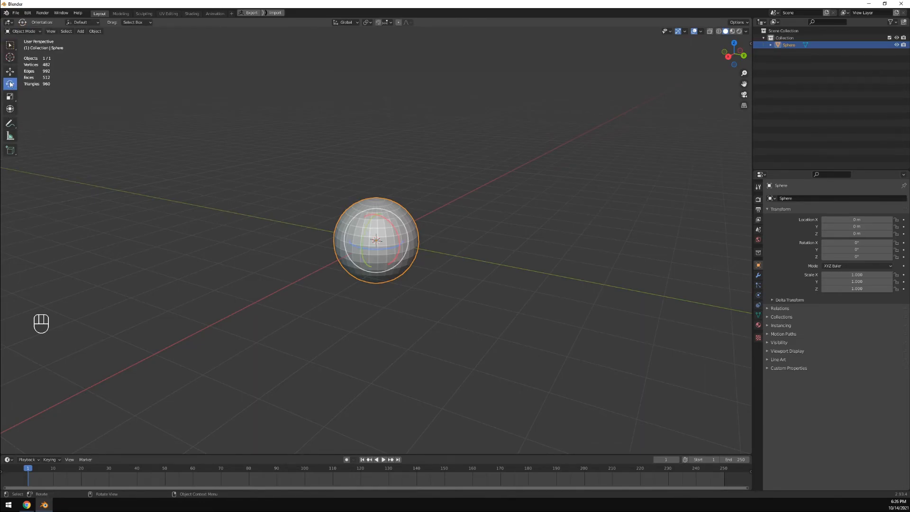
left_click_drag(393, 226, 434, 254)
middle_click_drag(433, 254, 353, 255)
middle_click_drag(447, 223, 278, 254)
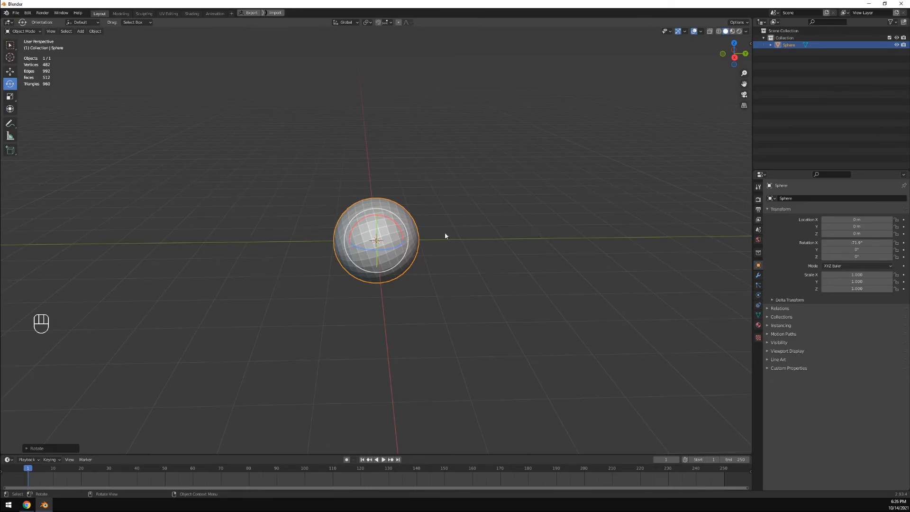
middle_click_drag(435, 241, 397, 238)
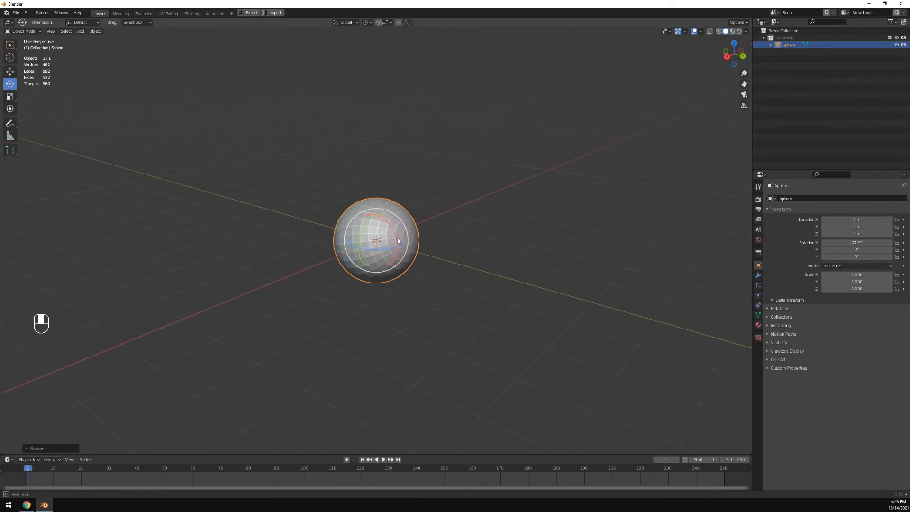
left_click_drag(398, 240, 464, 251)
Examine the rotated sphere's pole and face layout from several angles, including the right orthographic view
scroll(464, 251, "up", 6)
middle_click_drag(465, 254, 455, 290)
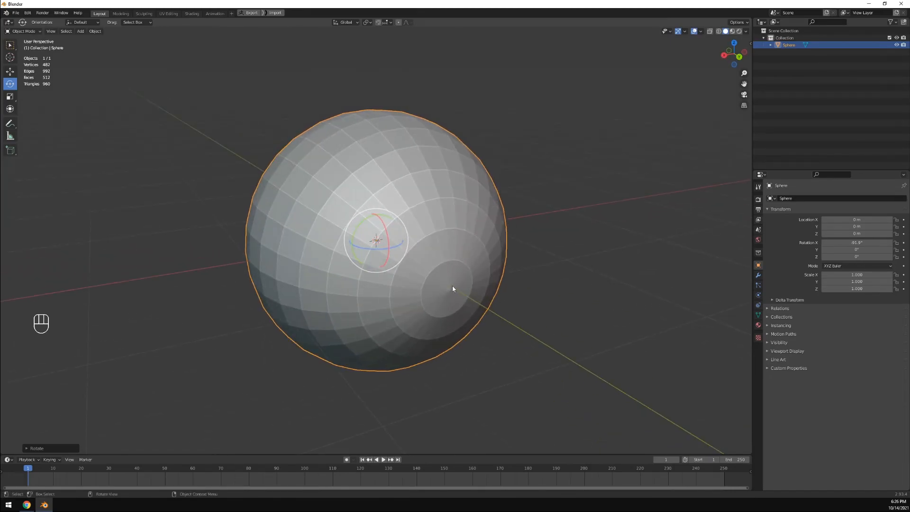
middle_click_drag(447, 272, 455, 283)
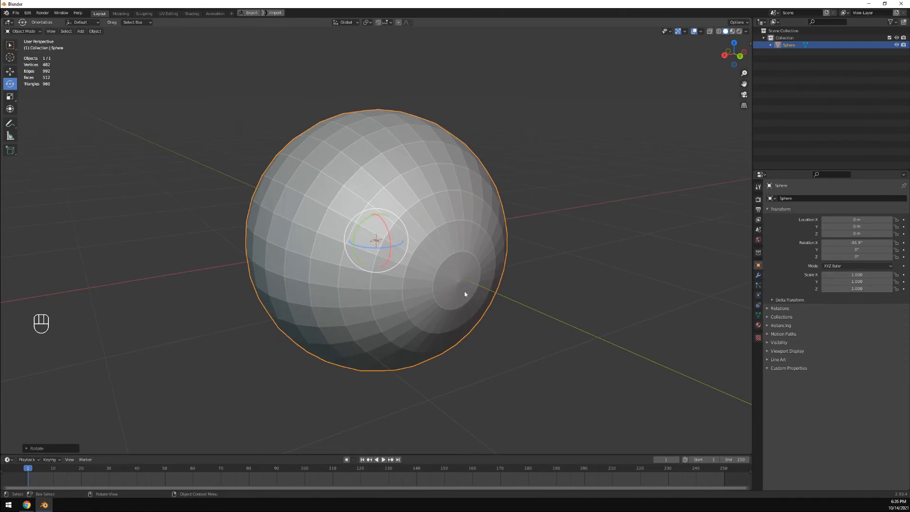
middle_click_drag(456, 283, 514, 290)
scroll(439, 284, "down", 2)
middle_click_drag(615, 279, 600, 278)
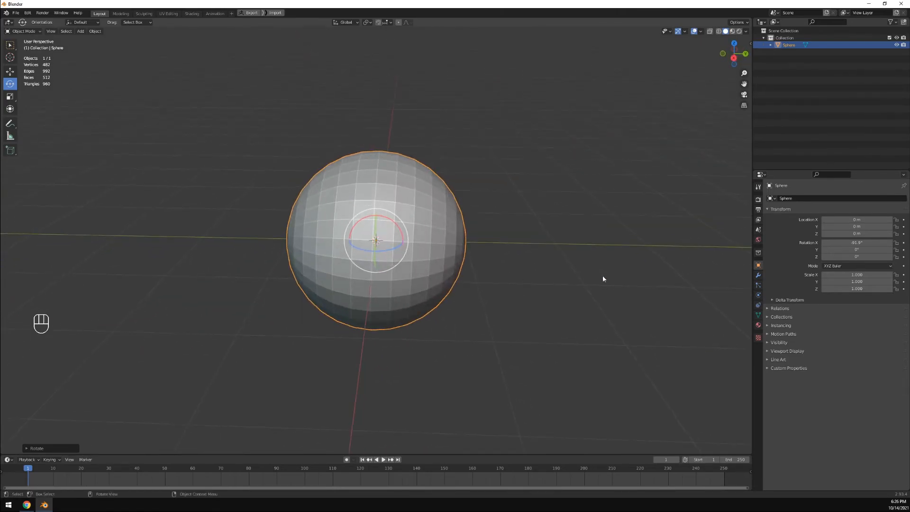
left_click(594, 278)
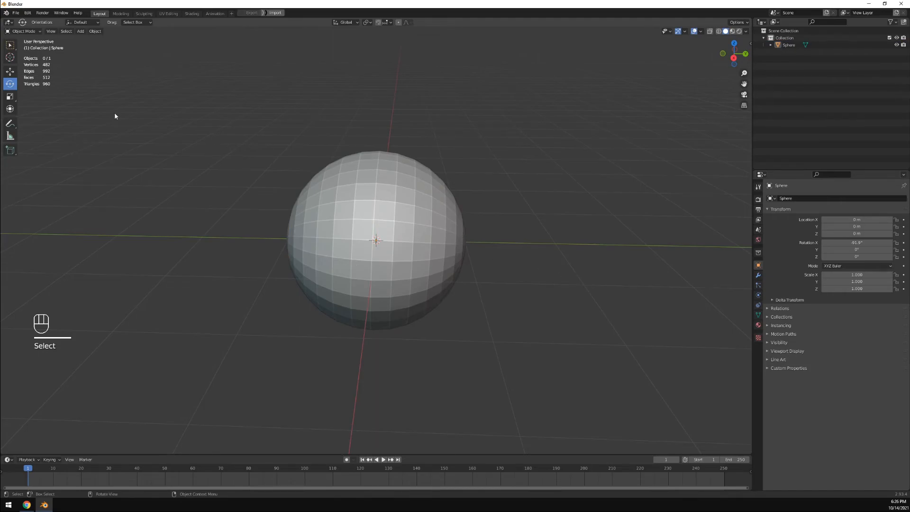
left_click(335, 178)
mouse_move(335, 179)
middle_mouse_down()
mouse_move(337, 162)
mouse_move(341, 172)
mouse_move(378, 169)
mouse_move(351, 170)
middle_mouse_up()
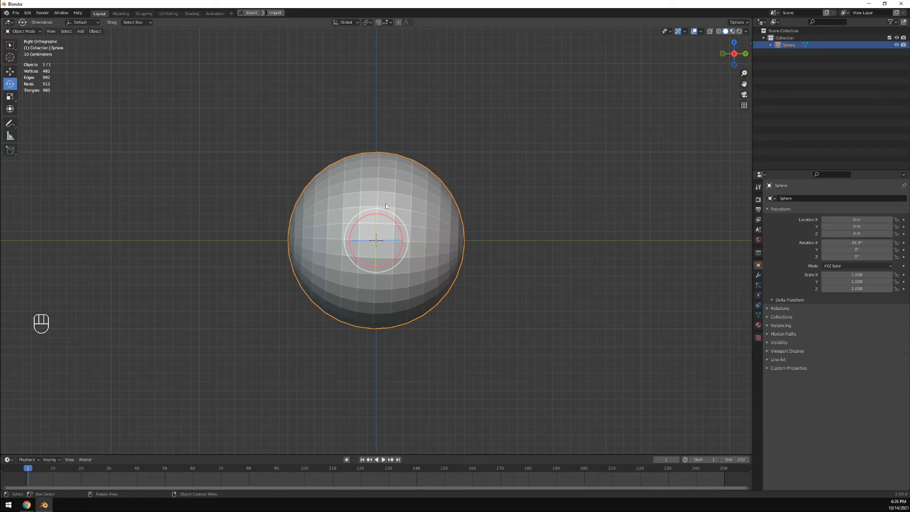
middle_click_drag(481, 221, 473, 240)
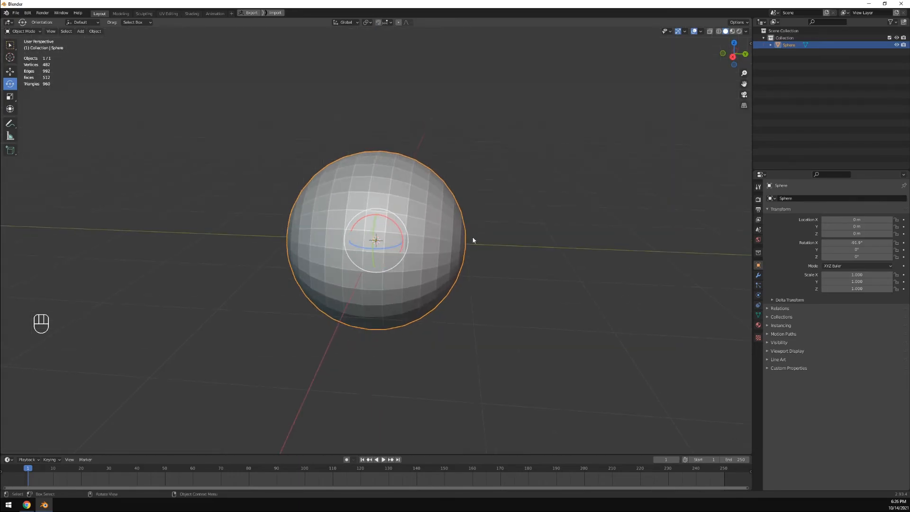
left_click_drag(401, 235, 414, 219)
middle_click_drag(443, 227, 398, 222)
key("ctrl")
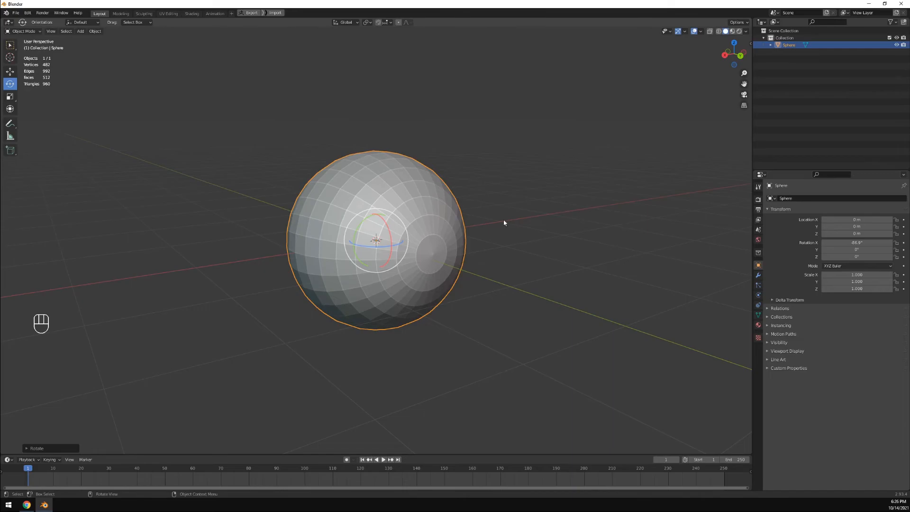
key("ctrl+z")
key("ctrl+z")
key("ctrl+z")
key("ctrl+z")
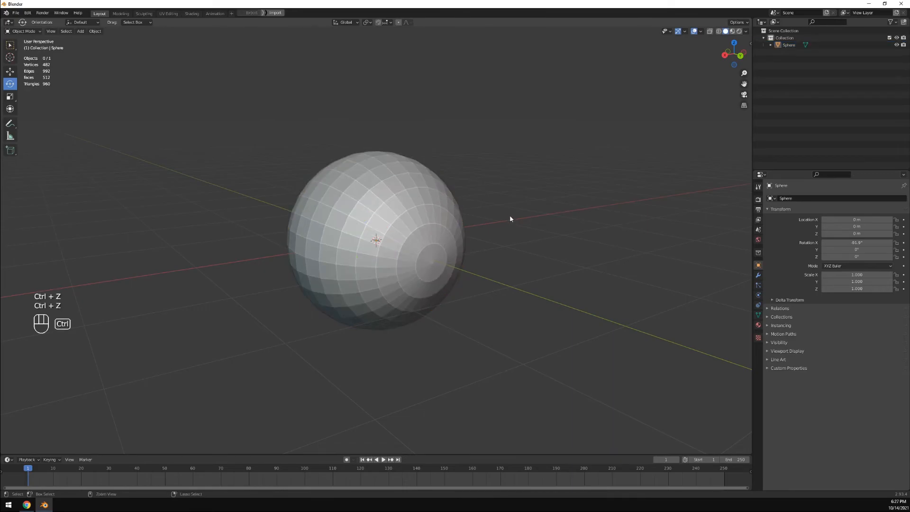
key("ctrl+z")
Rotate the sphere to exactly -90° around X and deselect it
middle_click_drag(476, 214, 403, 217)
left_click_drag(393, 229, 429, 305)
left_click(470, 294)
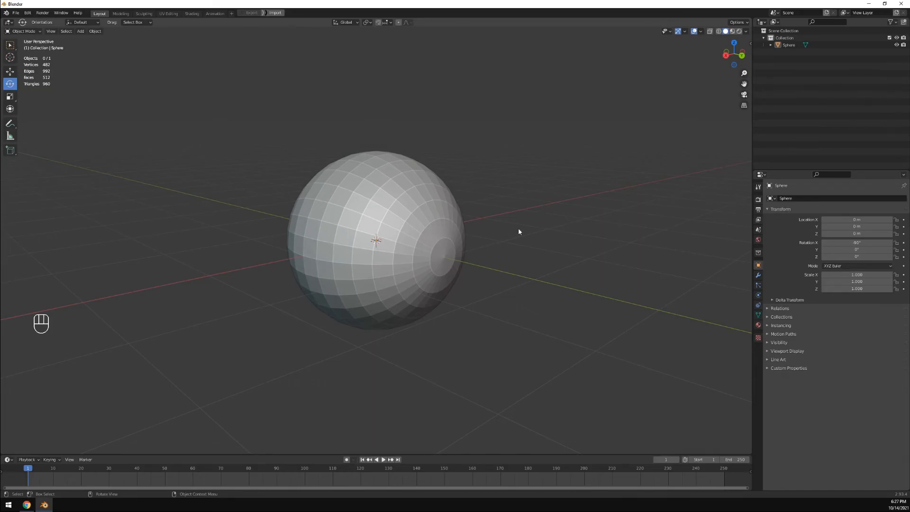
Enter Edit Mode on the sphere, clear the mesh selection and switch to face selection
middle_click_drag(468, 231, 542, 238)
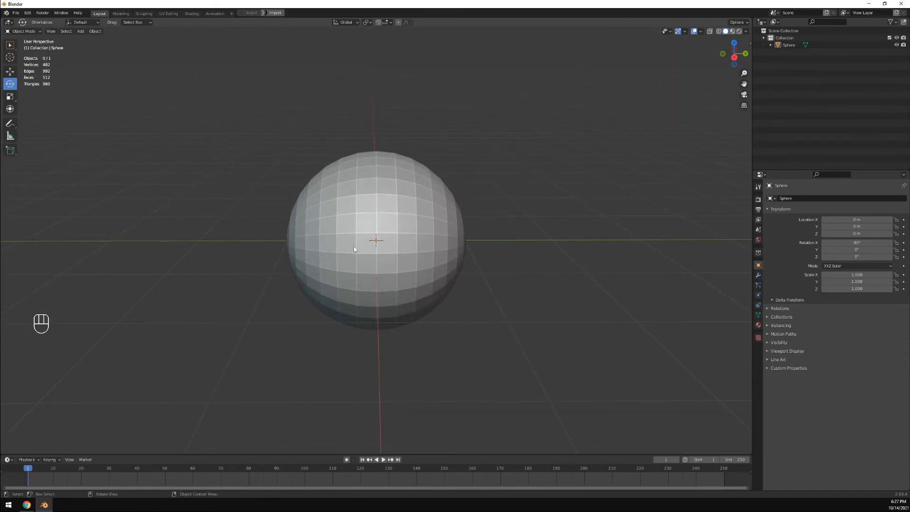
left_click(345, 229)
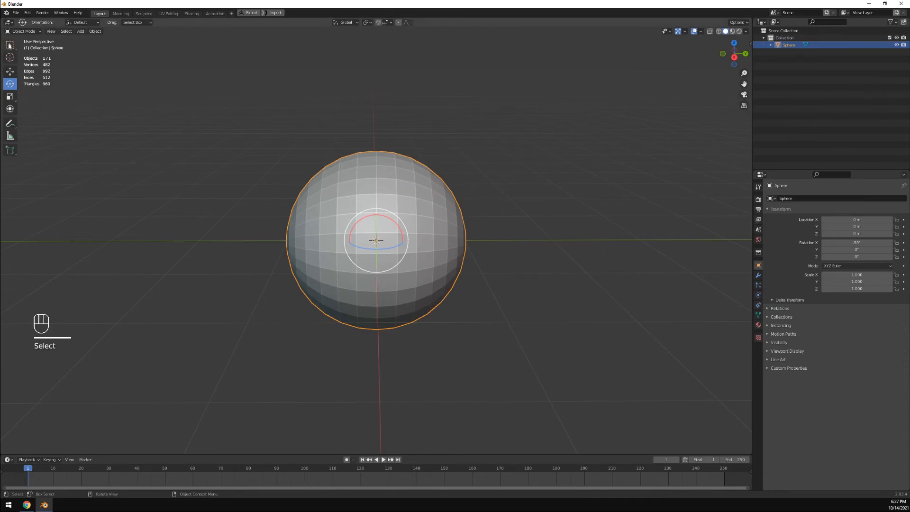
left_click(19, 33)
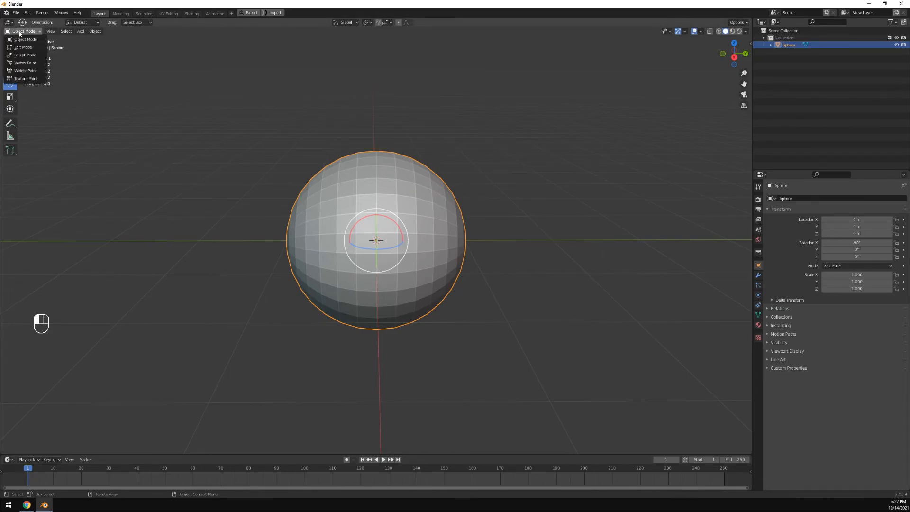
left_click(21, 48)
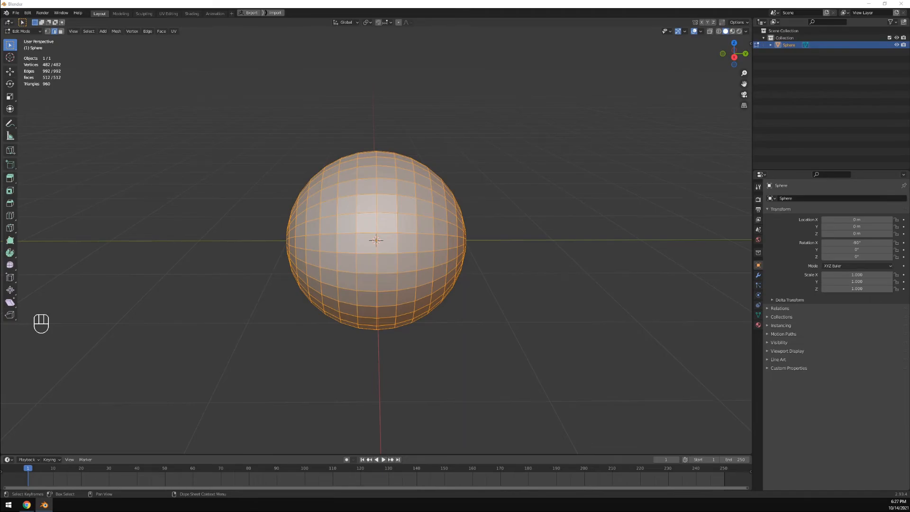
left_click(343, 369)
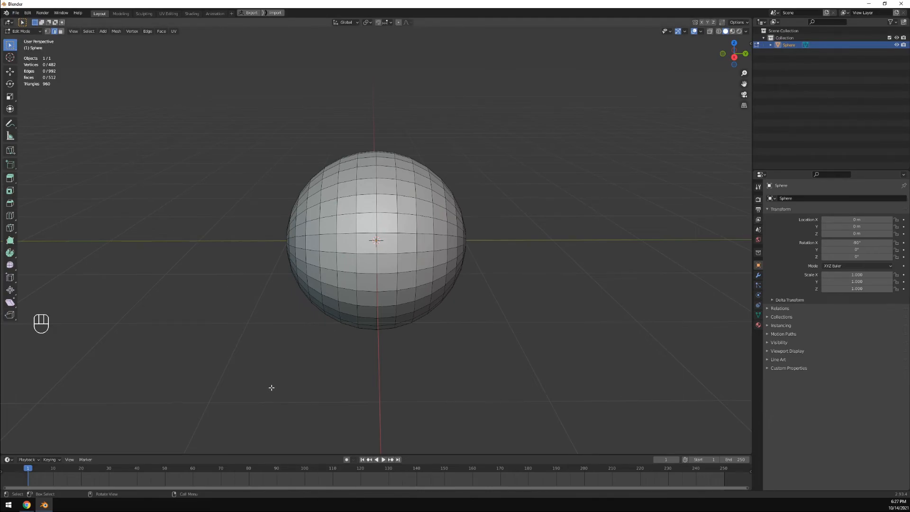
left_click(61, 32)
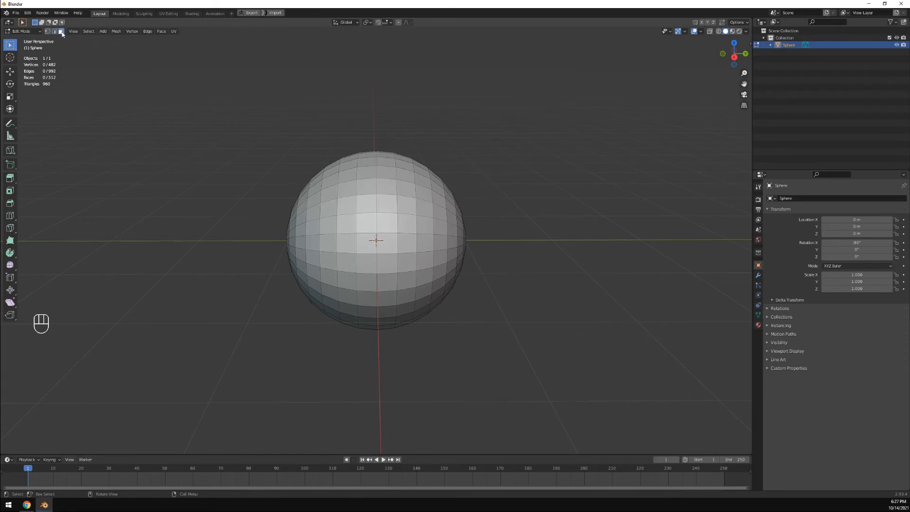
Box-select all faces on the negative-Y half of the sphere, front and back, and delete those faces
left_click_drag(208, 407, 365, 94)
middle_click_drag(514, 190, 398, 144)
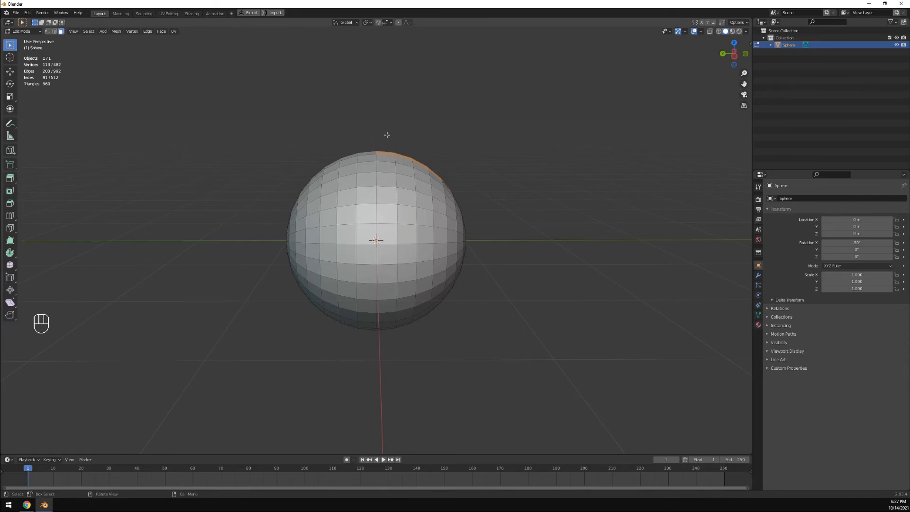
left_click_drag(385, 138, 546, 406)
middle_click_drag(546, 406, 455, 273)
left_click_drag(334, 241, 431, 136, "shift")
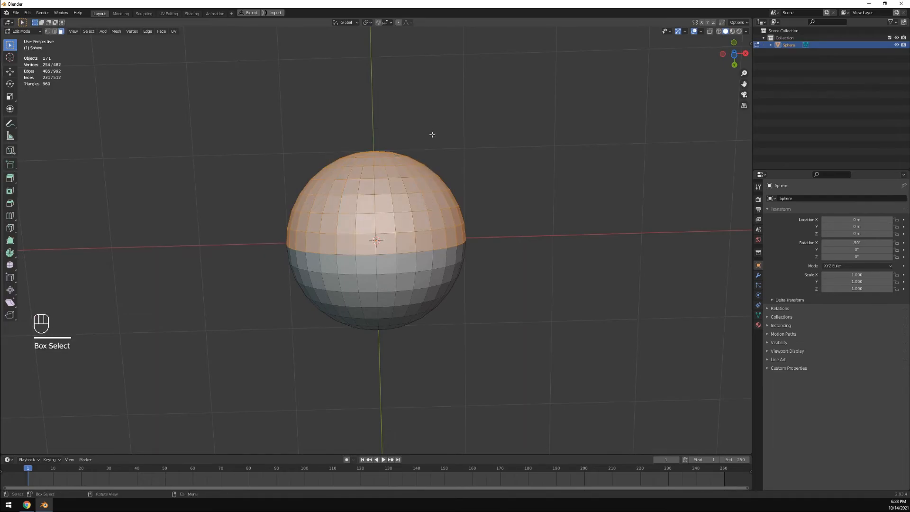
middle_click_drag(431, 136, 362, 267)
left_click_drag(362, 266, 392, 176, "shift")
middle_click_drag(393, 175, 345, 229, "alt")
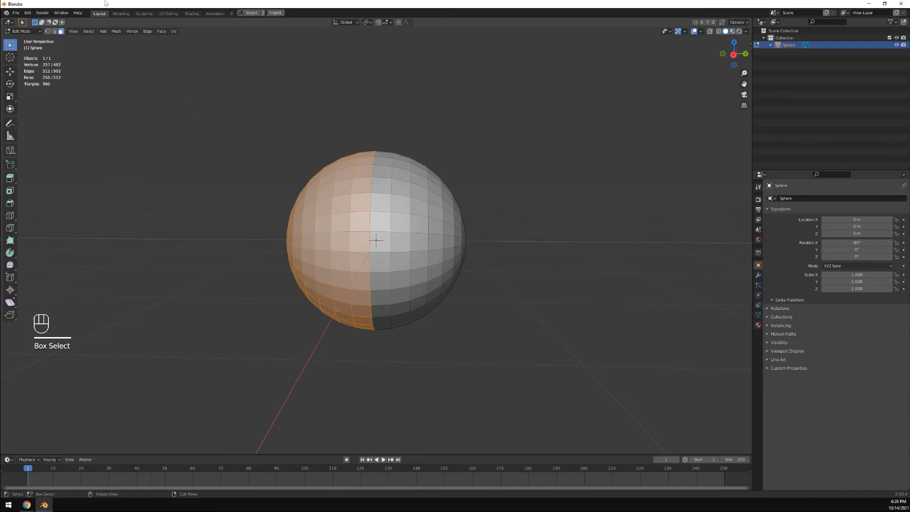
left_click(157, 35)
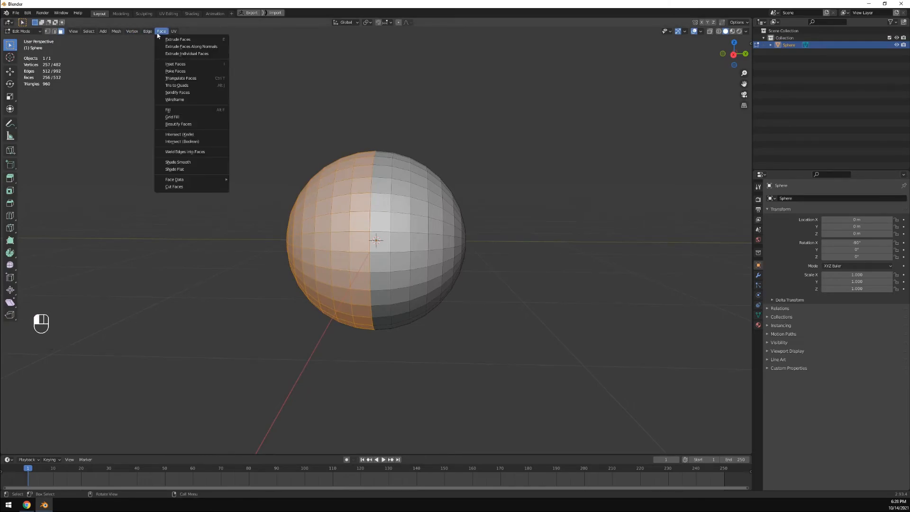
mouse_move(112, 35)
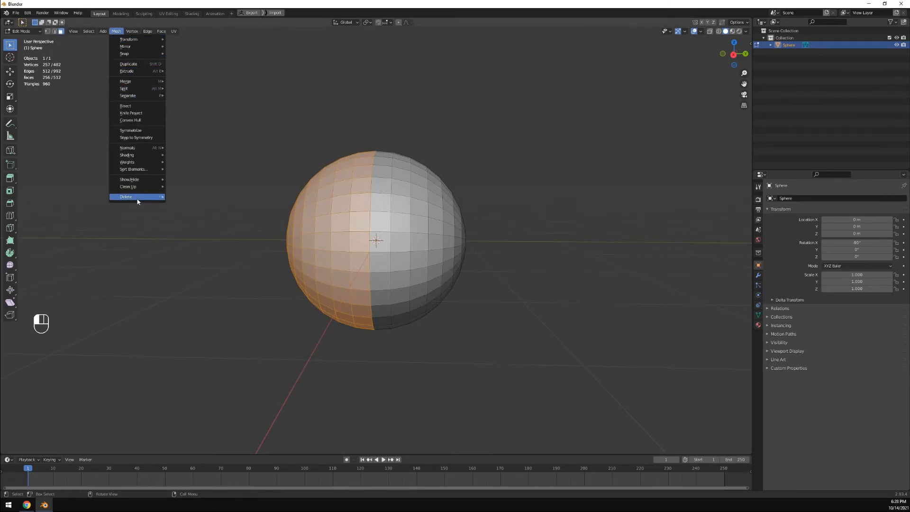
mouse_move(137, 197)
left_click(180, 213)
middle_click_drag(367, 186, 427, 223)
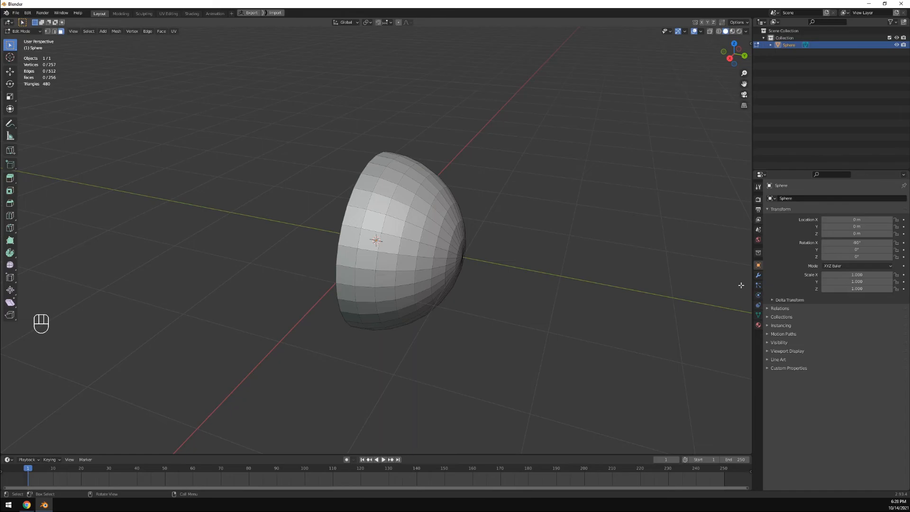
Return to Object Mode and deselect the remaining hemisphere
left_click(21, 31)
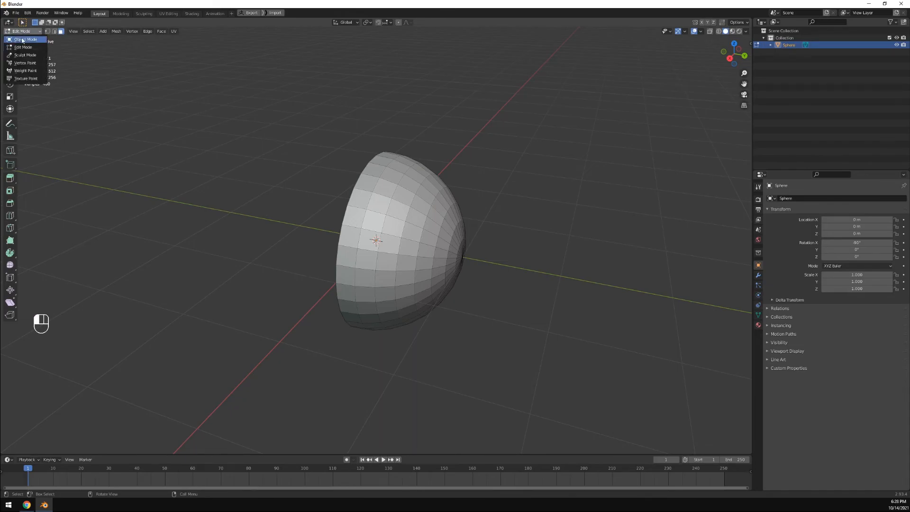
left_click(24, 40)
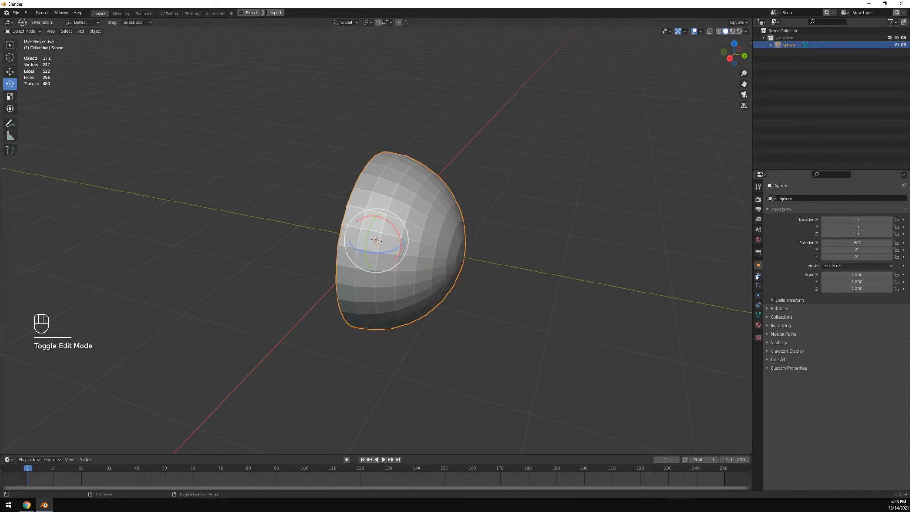
left_click(28, 31)
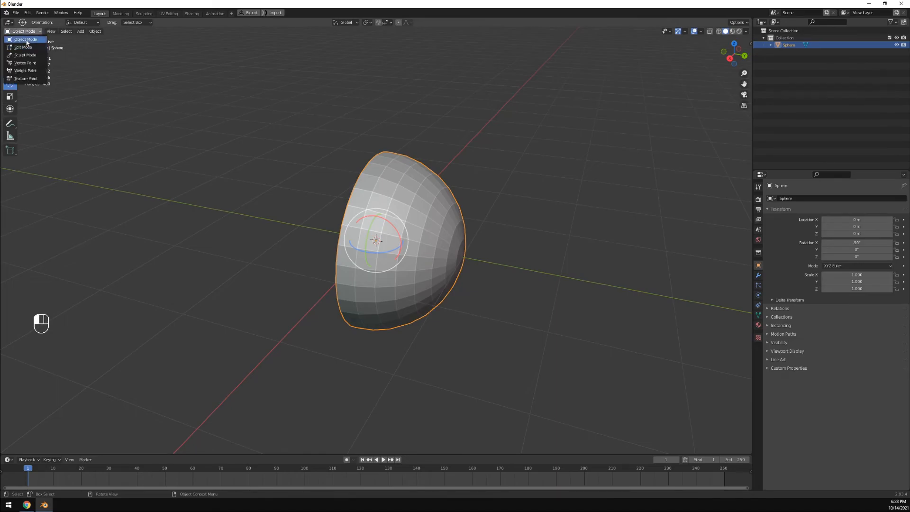
left_click(27, 40)
left_click(633, 207)
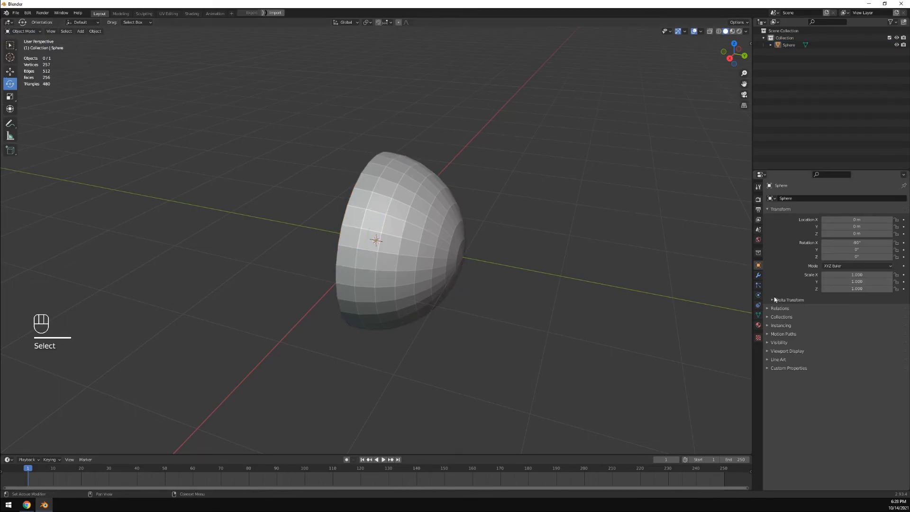
Add a Mirror modifier to the hemisphere
left_click(759, 276)
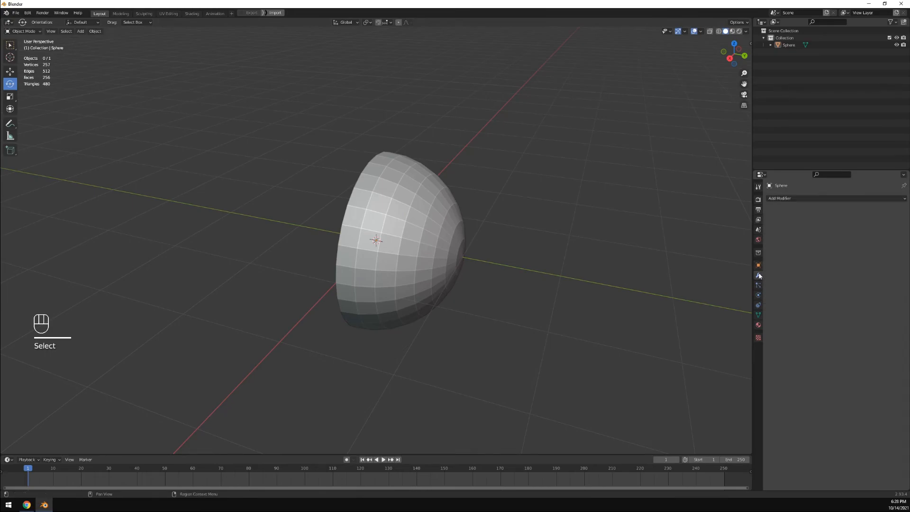
left_click(777, 199)
left_click(792, 198)
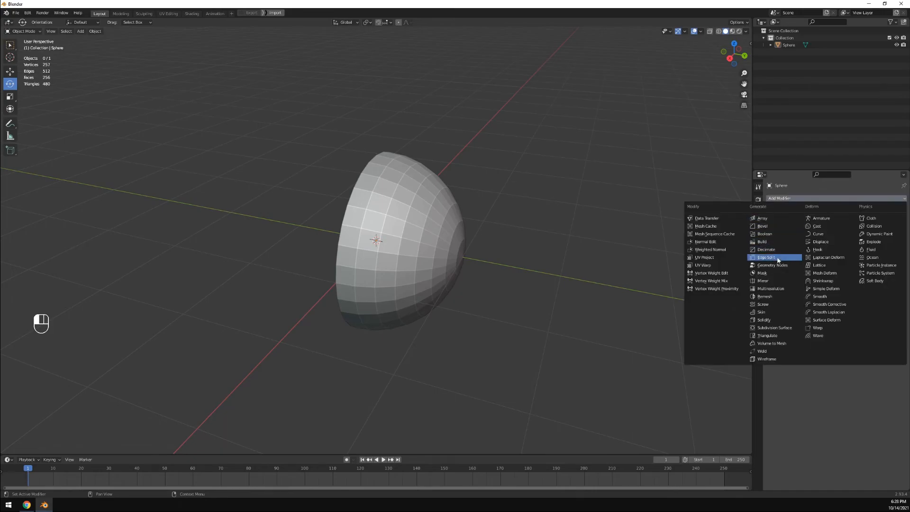
left_click(794, 199)
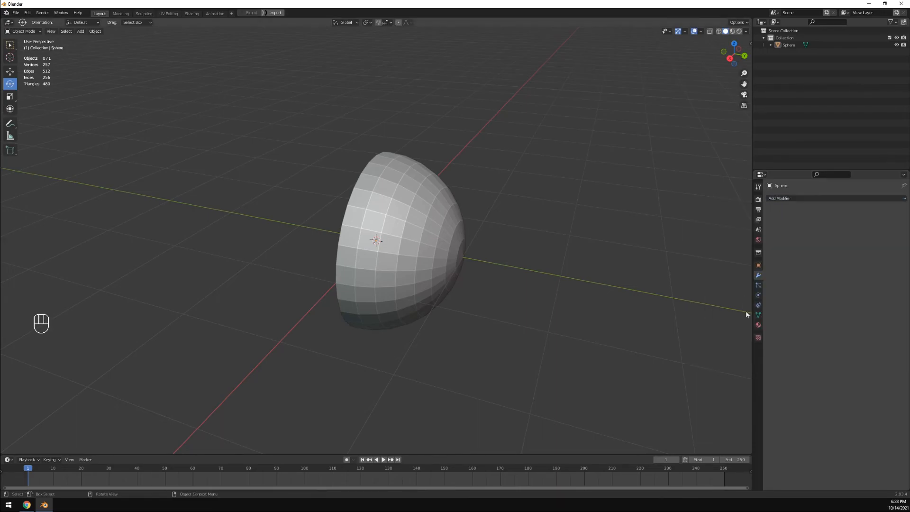
left_click(783, 199)
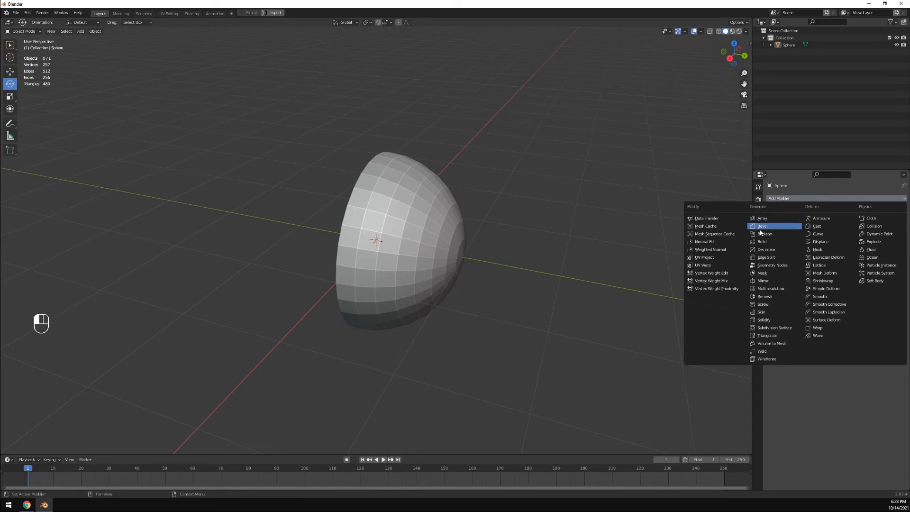
left_click(763, 282)
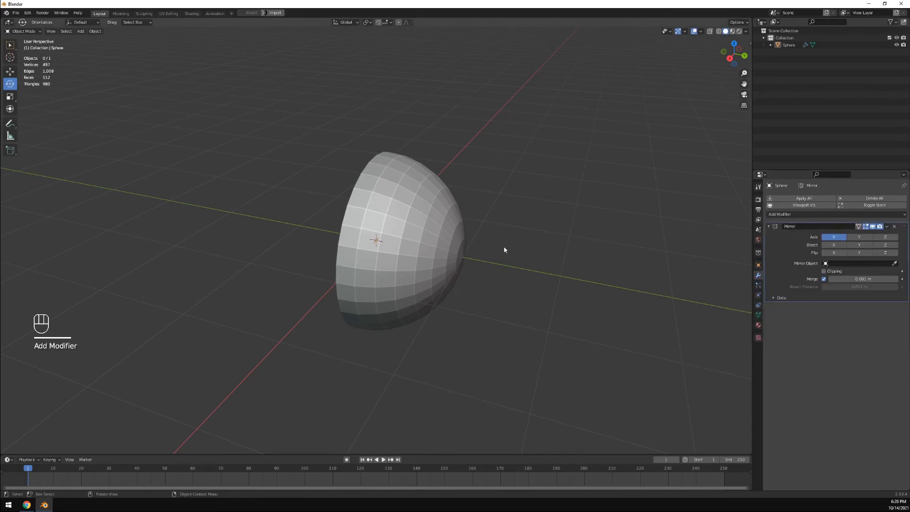
Change the Mirror modifier's axis from X to Z only so it completes the missing half of the sphere
left_click(445, 237)
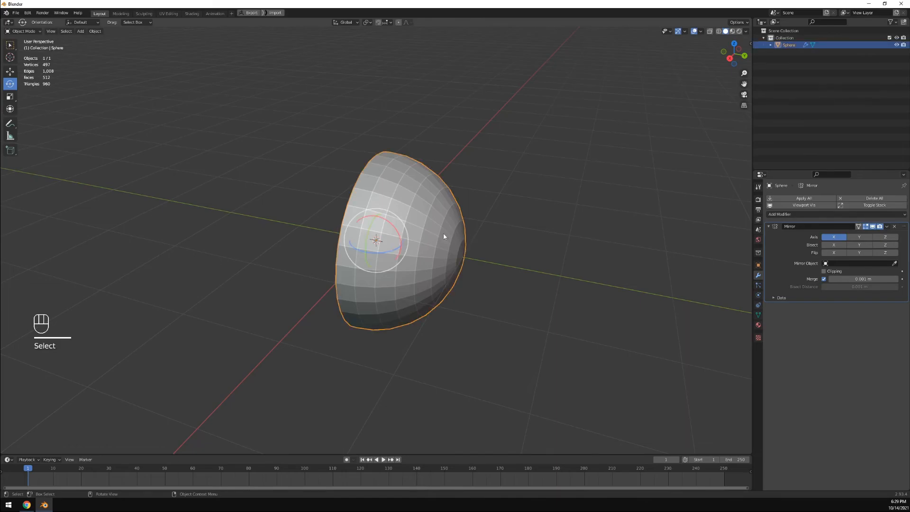
left_click(585, 240)
left_click(436, 252)
middle_click_drag(547, 265, 568, 275)
left_click(540, 263)
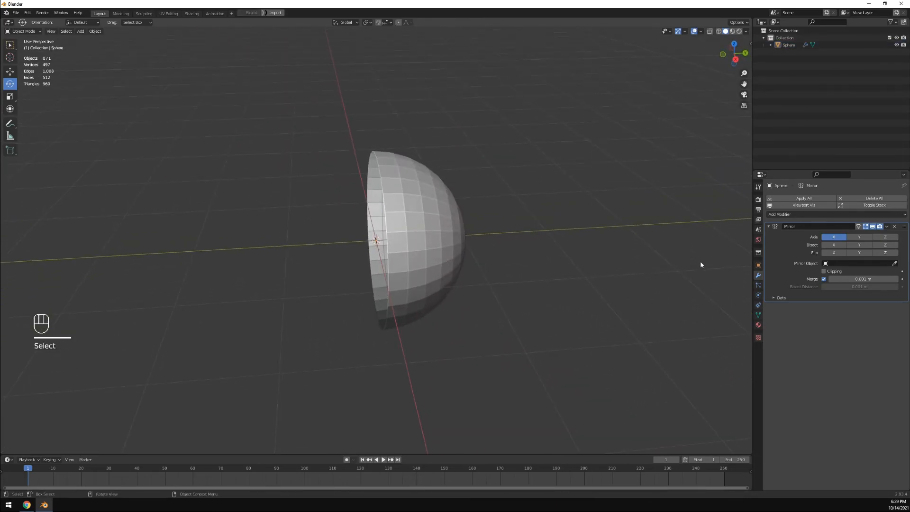
middle_click_drag(670, 238, 647, 236)
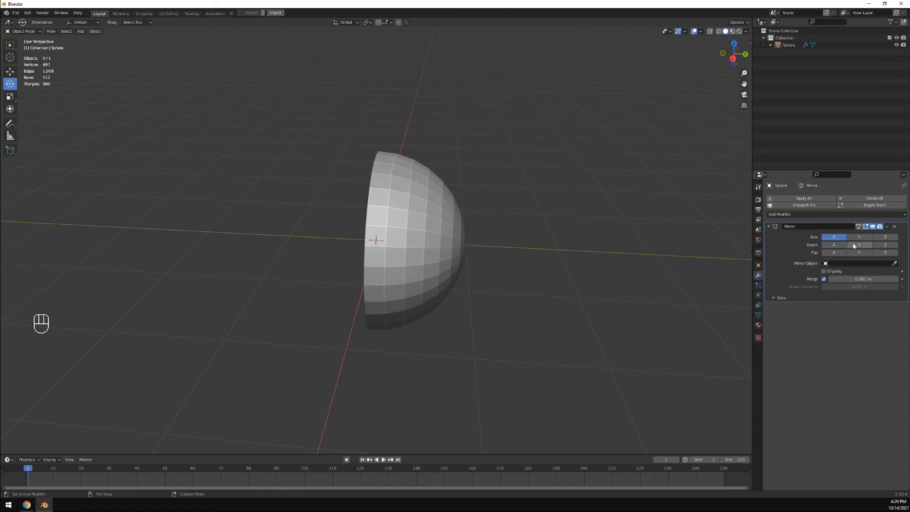
left_click(834, 237)
left_click(885, 237)
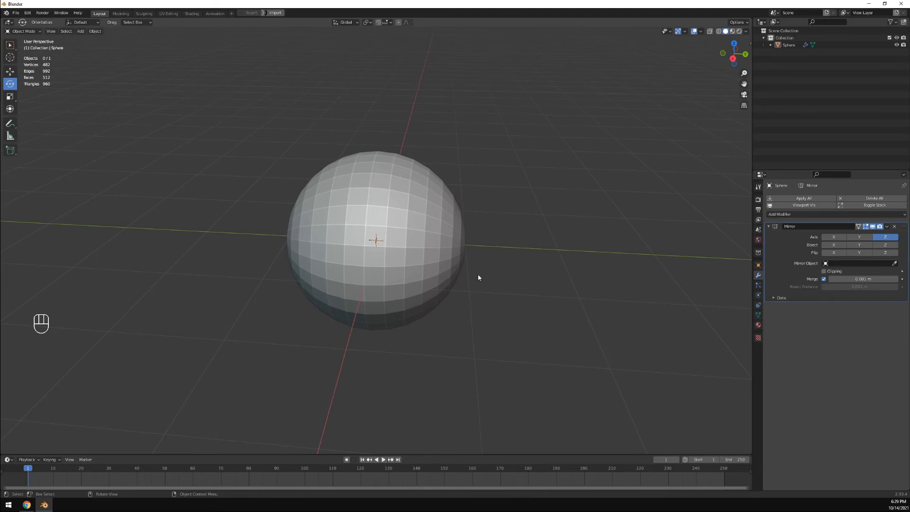
Select the mirrored sphere and enter Edit Mode
left_click(444, 265)
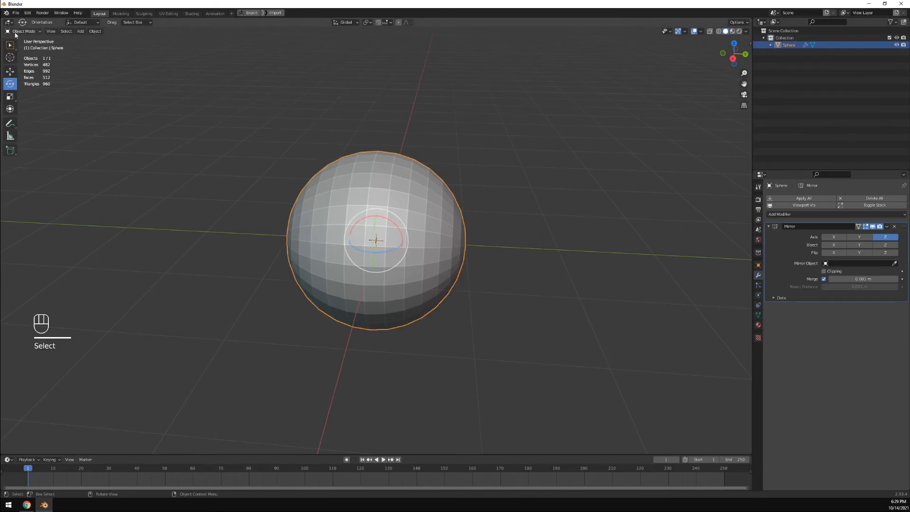
left_click(23, 31)
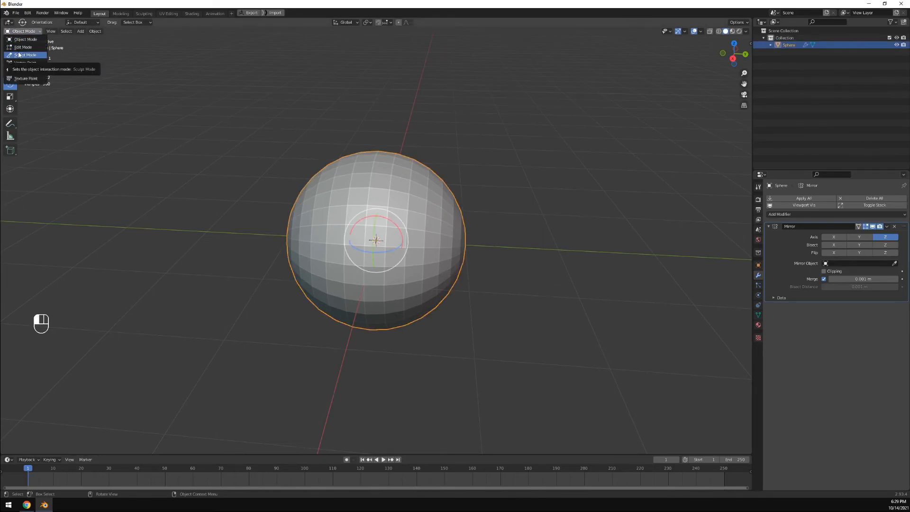
left_click(22, 48)
Test the mirroring by moving a single face up past the top of the sphere, and undo the move
middle_click_drag(459, 251, 390, 243)
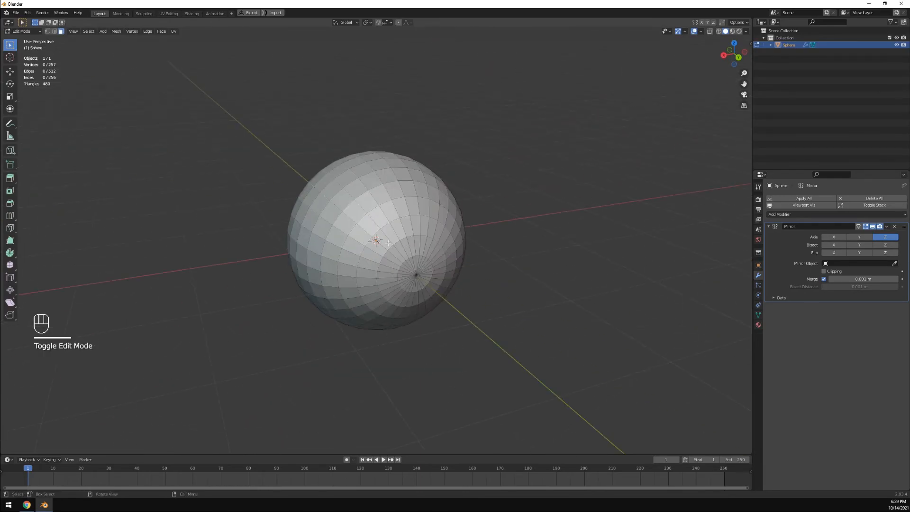
left_click(356, 237)
left_click(10, 71)
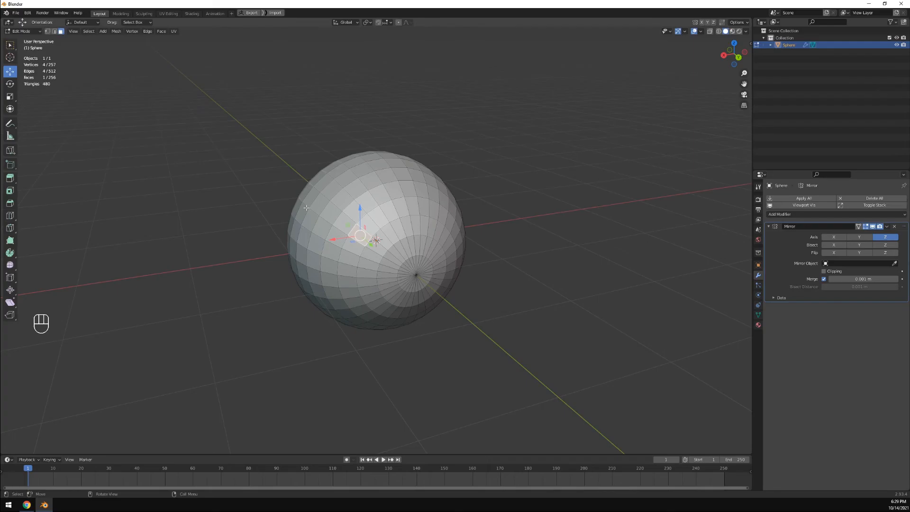
left_click_drag(359, 234, 270, 149)
middle_click_drag(270, 150, 353, 173)
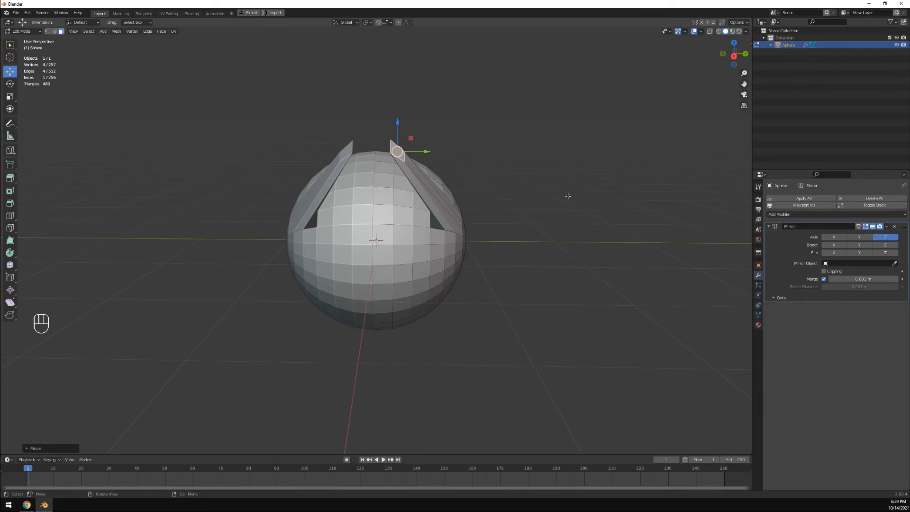
middle_click_drag(548, 201, 477, 199)
key("ctrl+z")
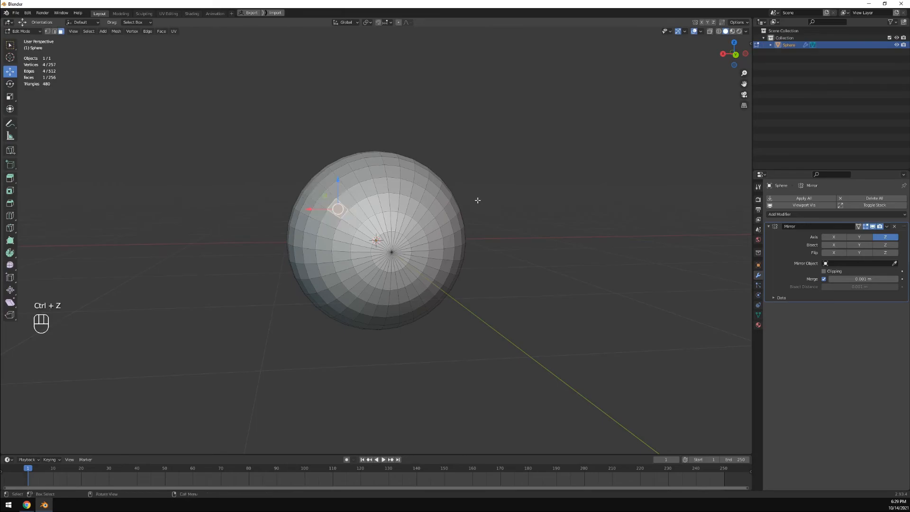
middle_click_drag(514, 201, 510, 211)
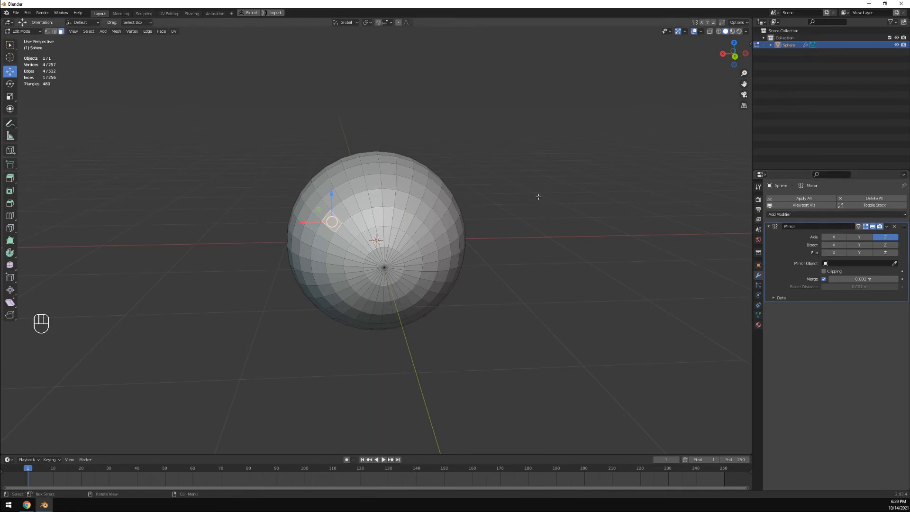
Switch to the Rotate tool and loop-select the second ring of faces from the mirror seam on the editable half
middle_click_drag(537, 231, 532, 255)
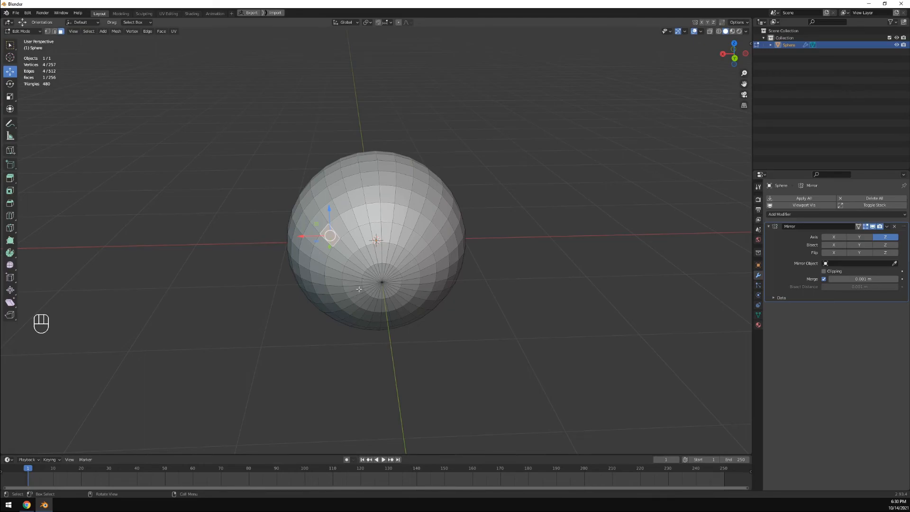
left_click(11, 84)
left_click(570, 184)
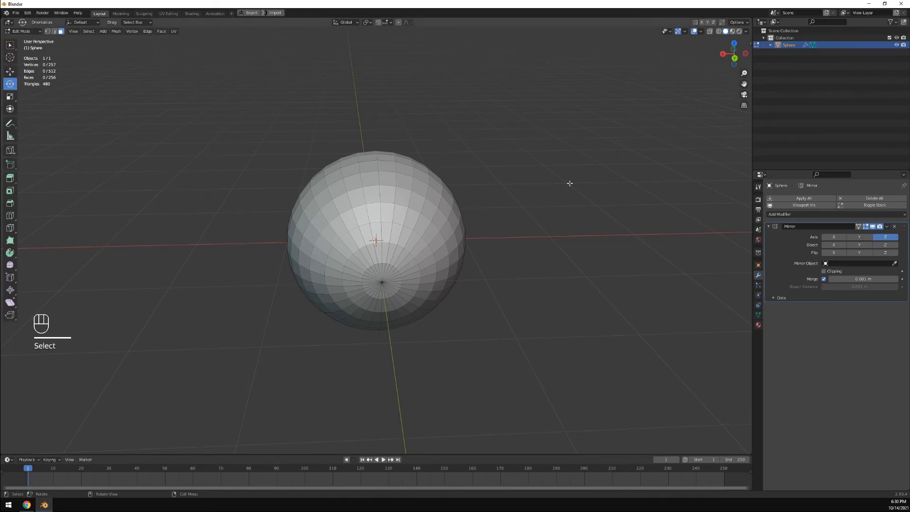
middle_click_drag(514, 210, 477, 214)
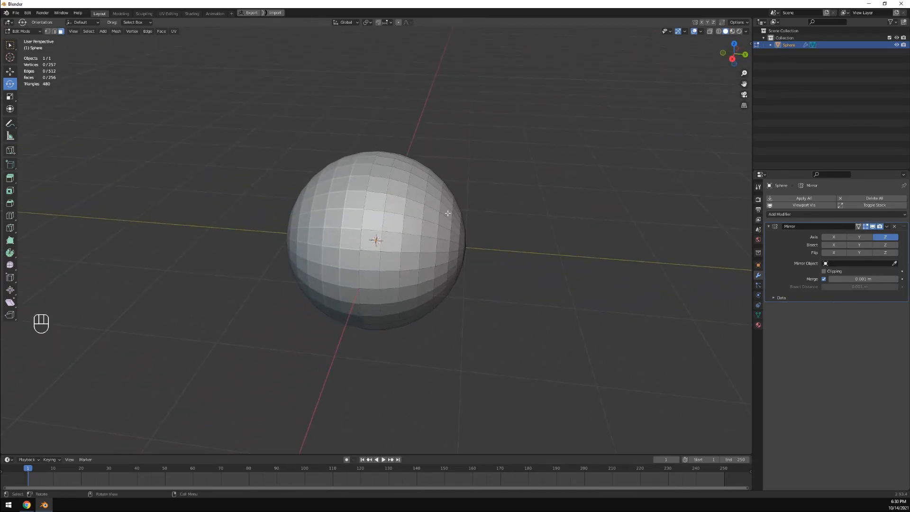
left_click(375, 193)
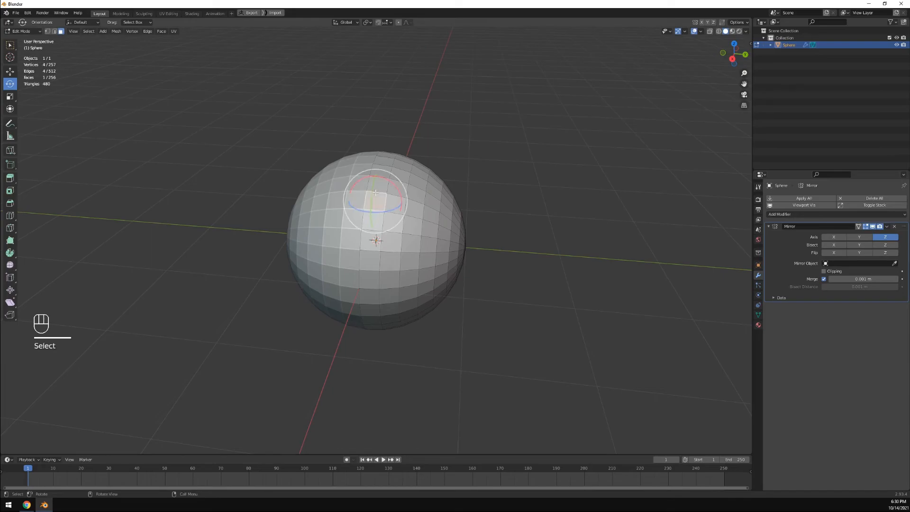
left_click(527, 130)
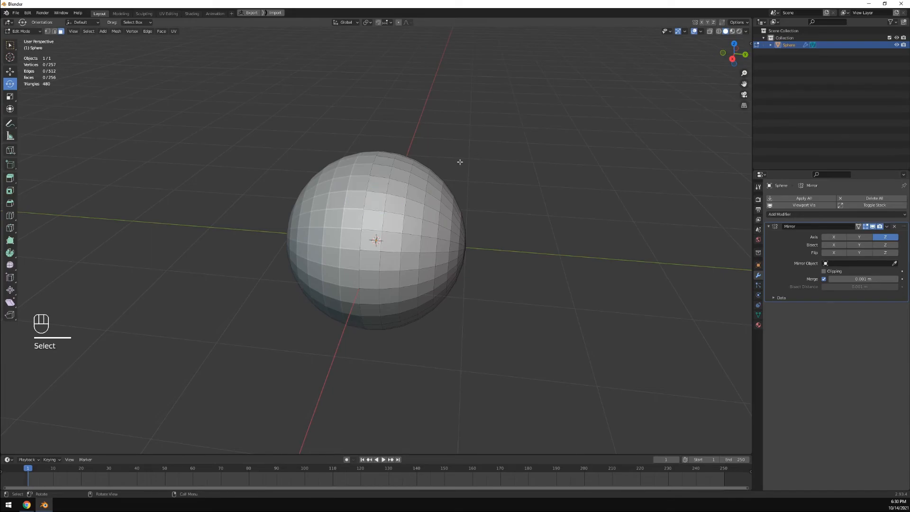
left_click(400, 197)
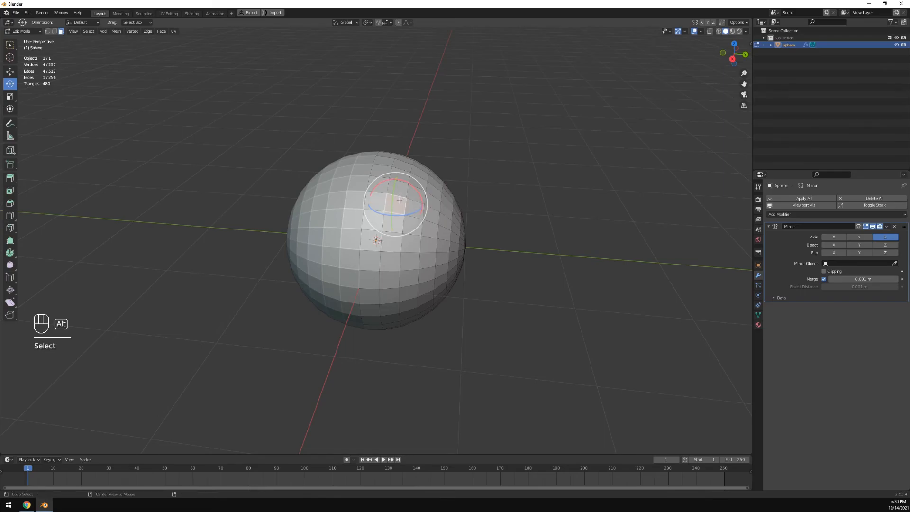
left_click(400, 201, "alt")
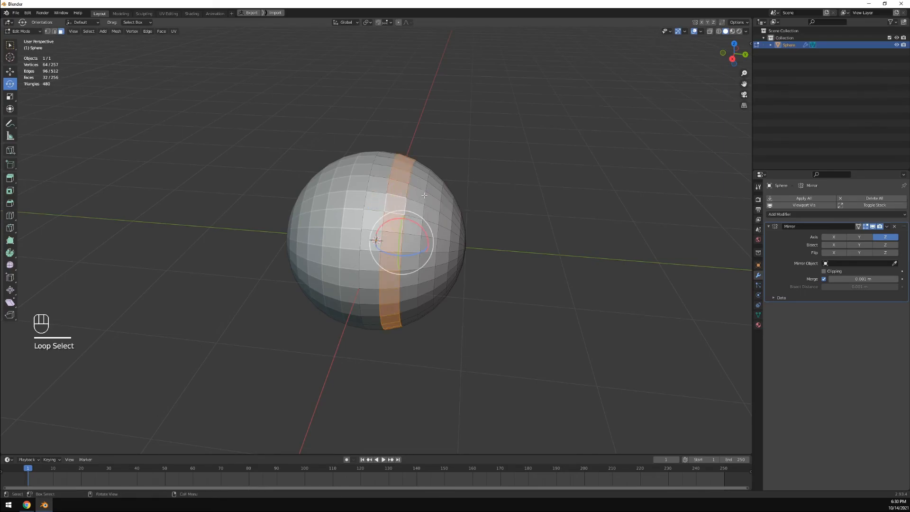
Try loop-selecting the strip of faces that runs toward the pole, and reselect the ring of faces around the sphere
scroll(420, 203, "up", 4)
middle_click_drag(483, 165, 443, 215, "shift")
middle_click_drag(449, 210, 391, 216)
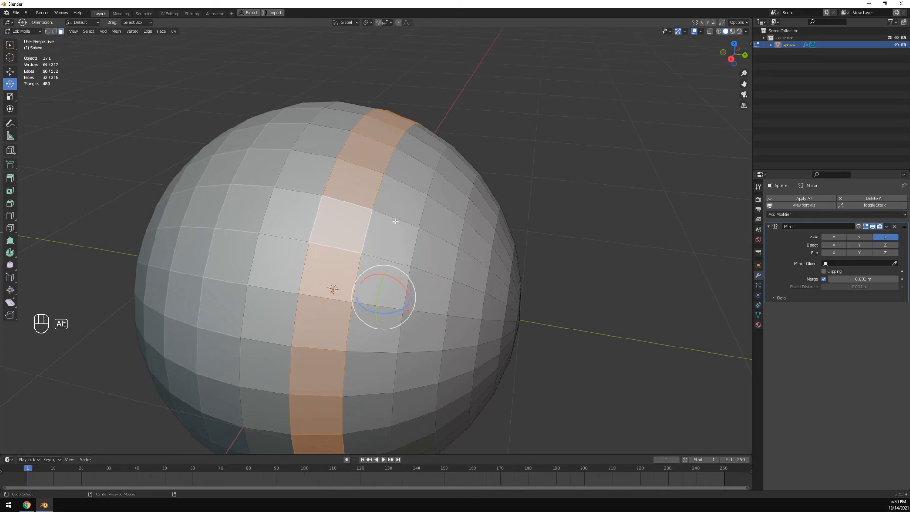
left_click(411, 248, "alt")
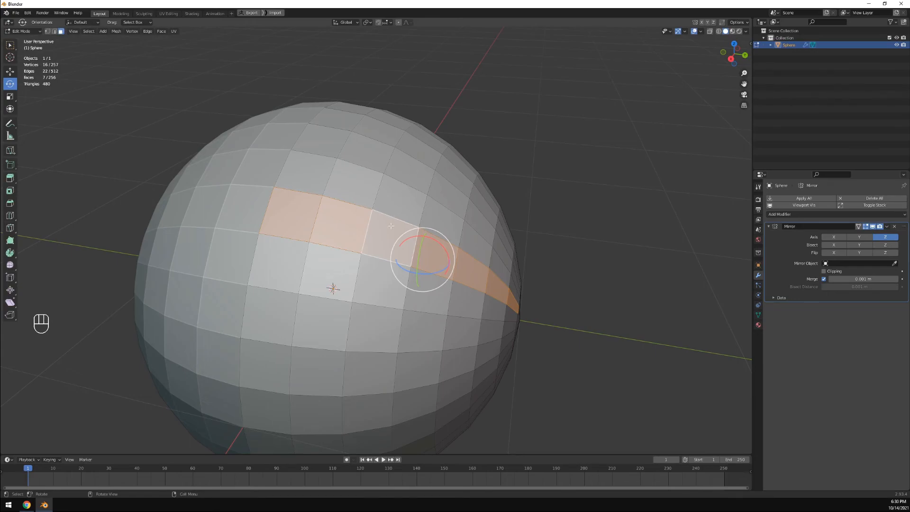
left_click(403, 188)
left_click(363, 166, "alt")
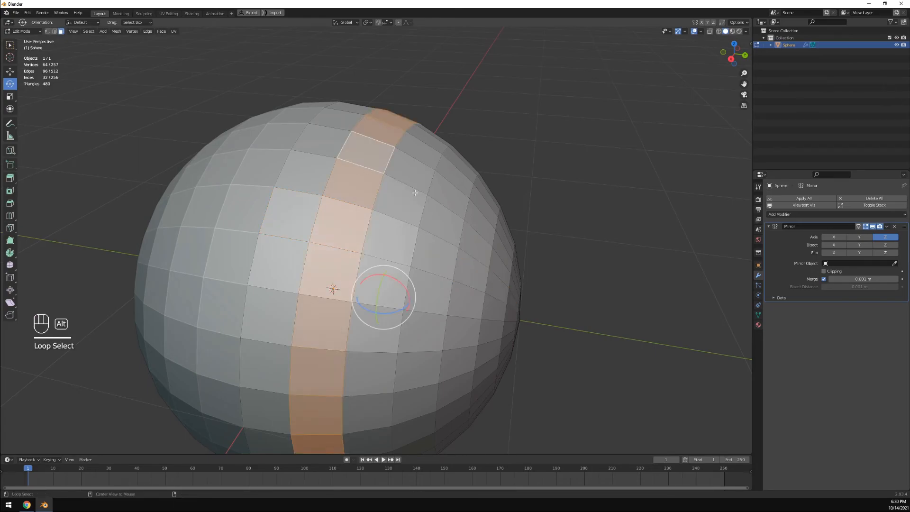
left_click(415, 189, "alt")
left_click(364, 168, "alt")
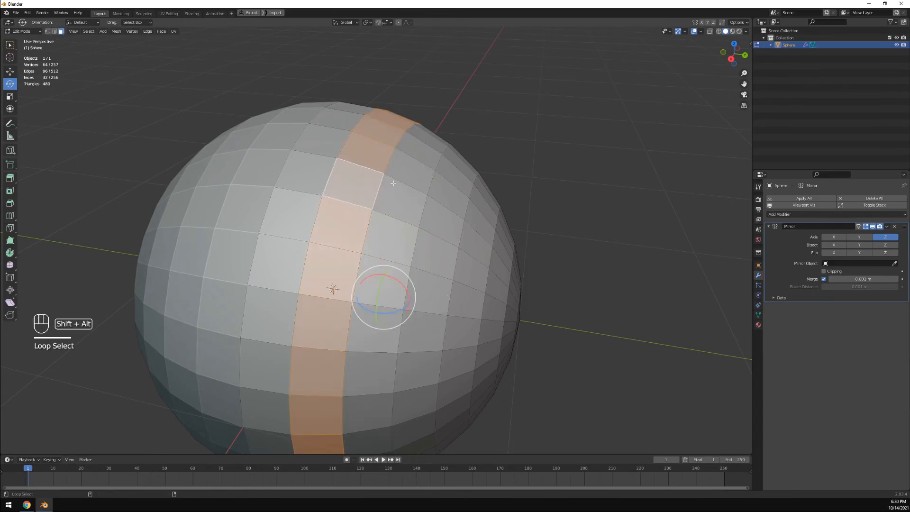
Add every remaining ring of faces out to the pole to the selection, including the triangular faces around the pole
left_click(402, 182, "alt+shift")
left_click(440, 208, "alt+shift")
middle_click_drag(440, 207, 440, 217)
left_click(453, 230, "alt+shift")
left_click(466, 243, "alt+shift")
middle_click_drag(480, 273, 471, 257)
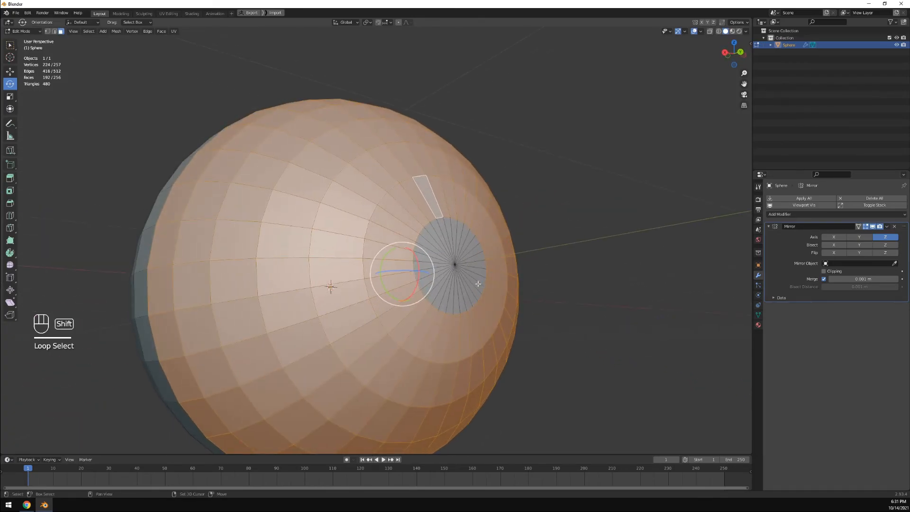
left_click_drag(478, 285, 434, 247, "shift")
scroll(434, 247, "down", 4)
middle_click_drag(434, 247, 455, 264)
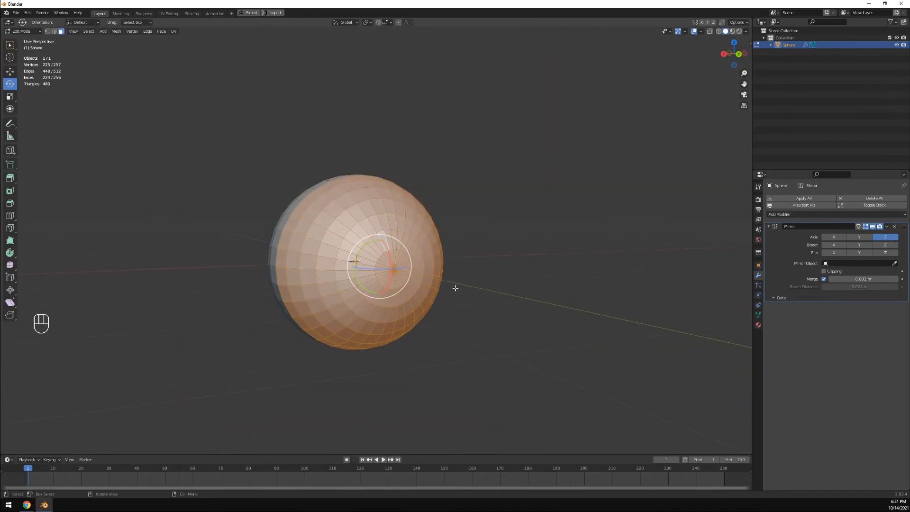
Rotate the selected faces about the Y axis by -5 degrees, using snapped increments
left_click_drag(373, 242, 356, 261)
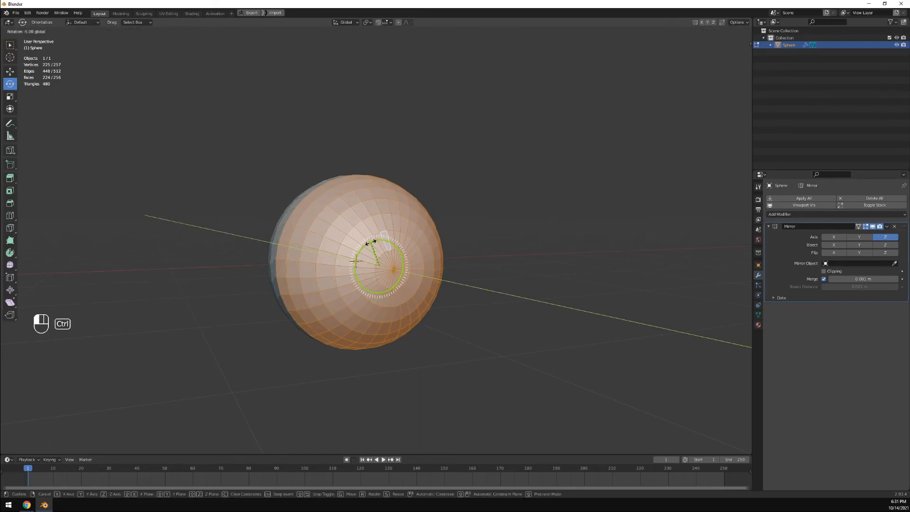
left_click_drag(356, 261, 355, 261, "ctrl")
middle_click_drag(379, 266, 435, 249)
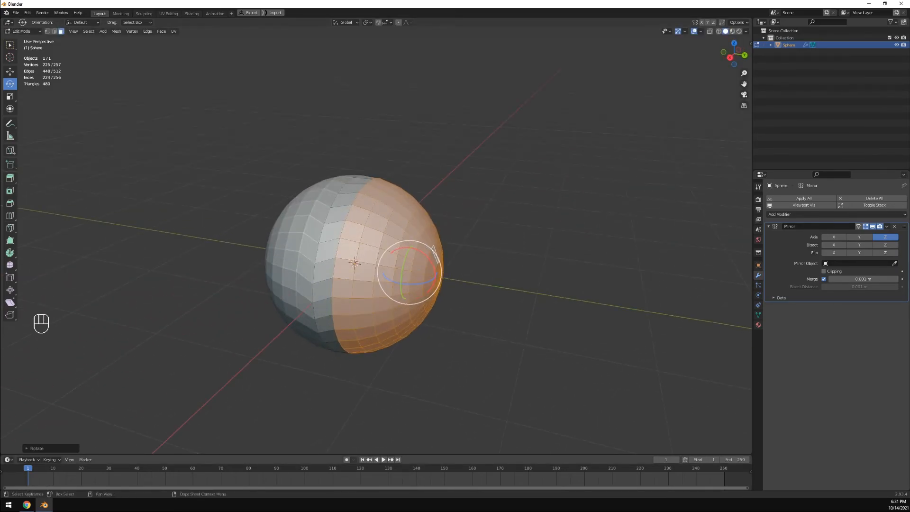
Deselect only the selected ring nearest the seam and rotate the remaining faces slightly further about Y in the same direction
key("alt")
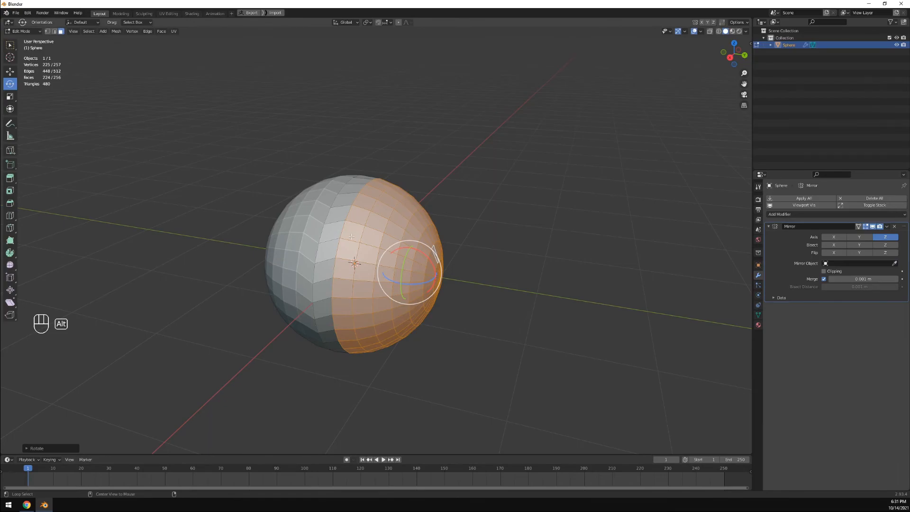
left_click(351, 237, "alt")
key("ctrl+z")
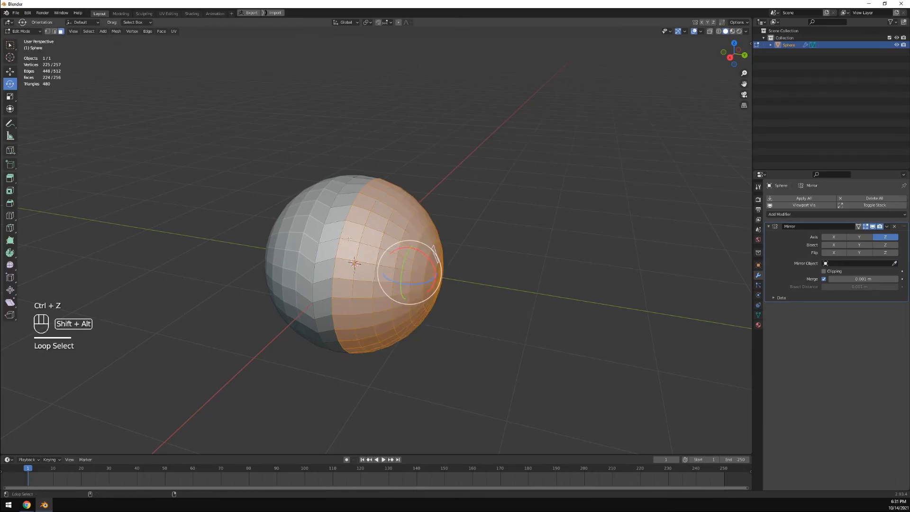
left_click(349, 239, "alt+shift")
middle_click_drag(349, 239, 355, 253)
scroll(358, 260, "up", 2)
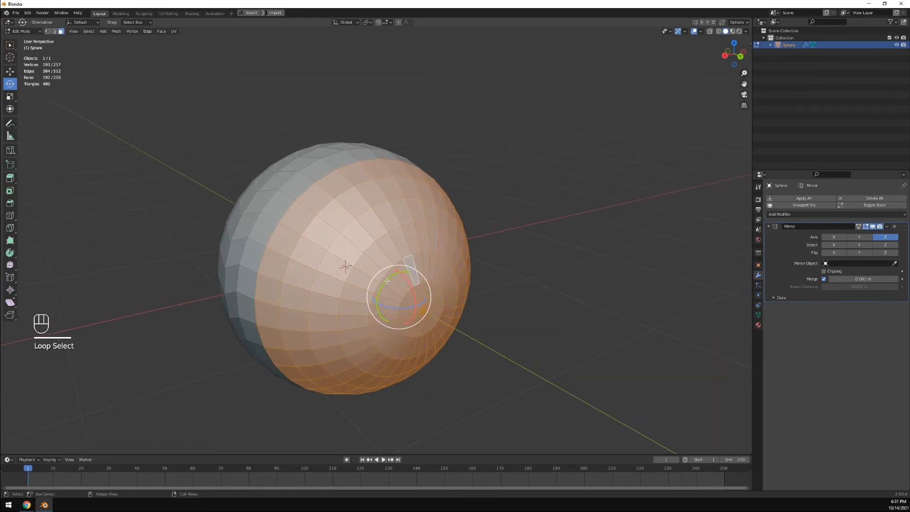
left_click_drag(387, 281, 386, 278)
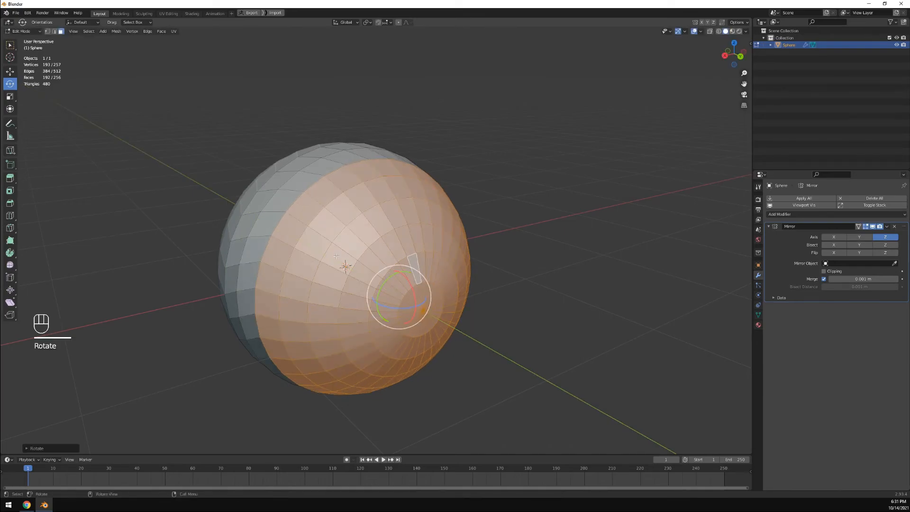
Remove the next two rings from the selection one at a time, rotating the remaining faces further the same way about Y after each
left_click(400, 274, "alt+shift")
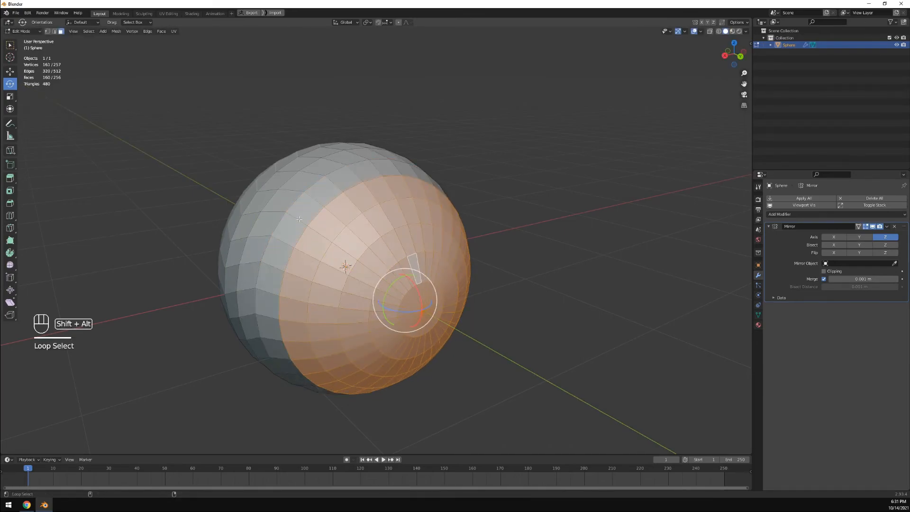
left_click_drag(394, 281, 396, 280, "ctrl")
left_click(394, 287, "alt+shift")
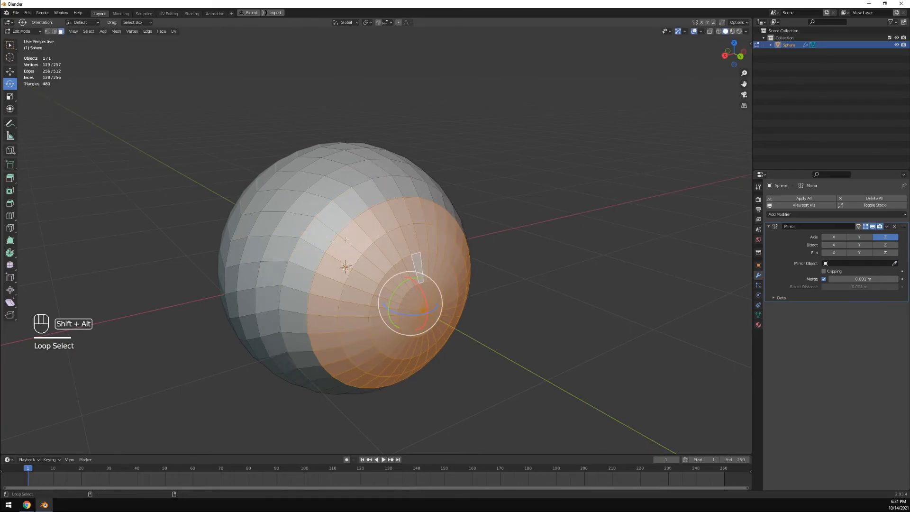
left_click_drag(399, 287, 400, 285, "ctrl")
Clear the selection to inspect the twisted rings, and undo the deselection to restore the selected outer faces
middle_click_drag(345, 330, 363, 315)
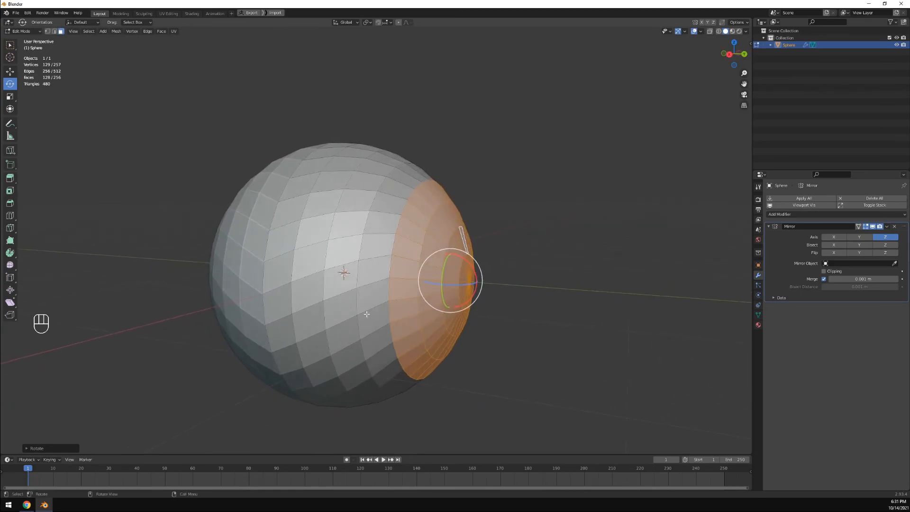
left_click(510, 364)
middle_click_drag(511, 364, 476, 368)
middle_click_drag(418, 319, 424, 325)
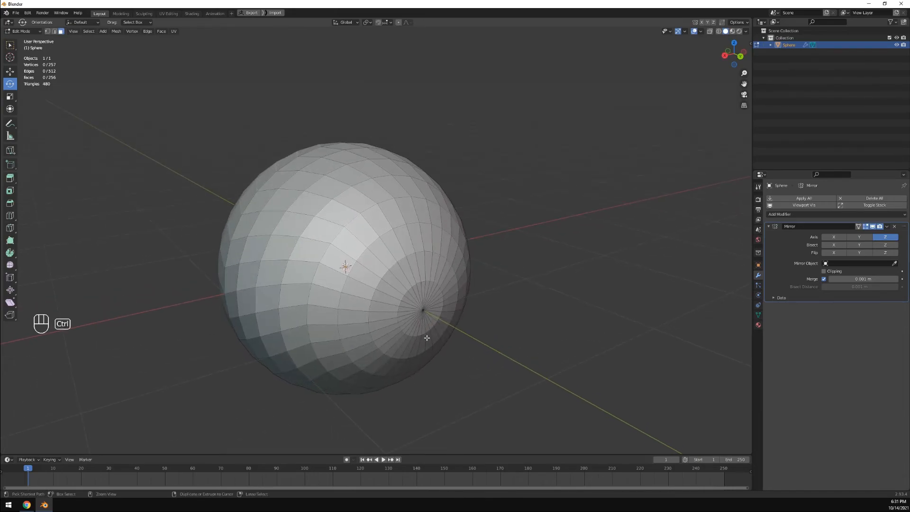
key("ctrl+z")
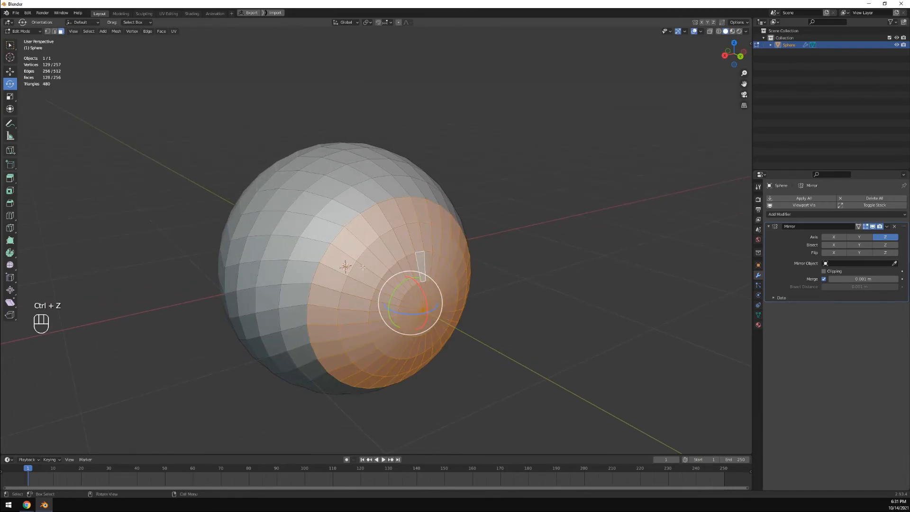
middle_click_drag(395, 298, 342, 236)
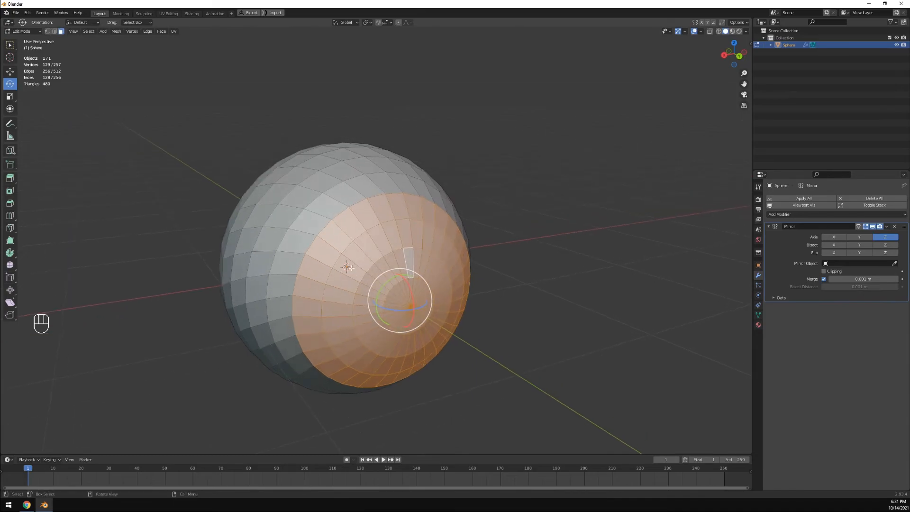
Deselect two more rings one at a time, rotating the remaining faces slightly in the opposite direction about Y after each, and clear the selection
left_click(343, 235, "alt+shift")
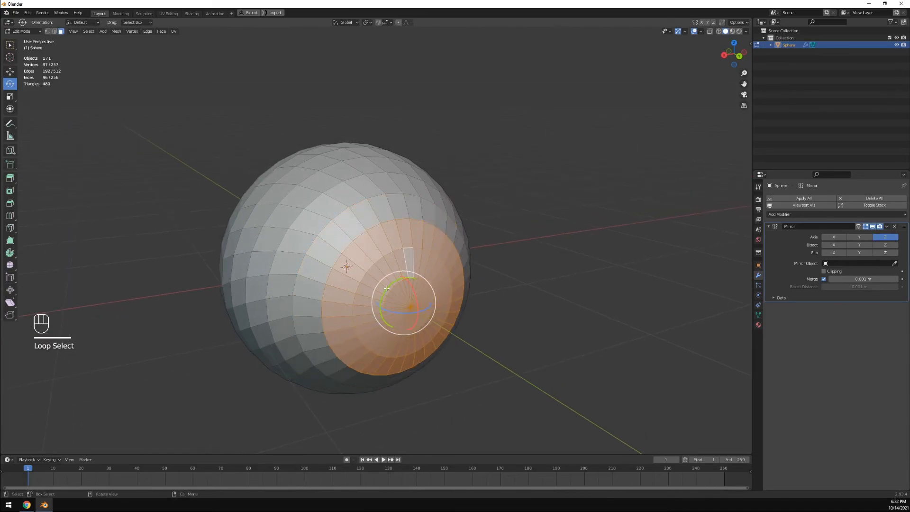
left_click_drag(388, 288, 383, 289)
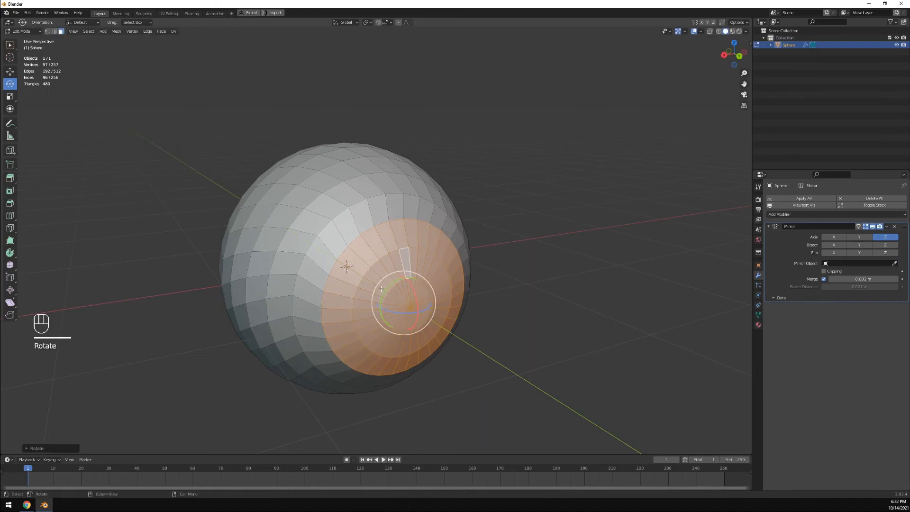
left_click(367, 247, "alt+shift")
left_click_drag(393, 289, 389, 290)
middle_click_drag(389, 290, 343, 271)
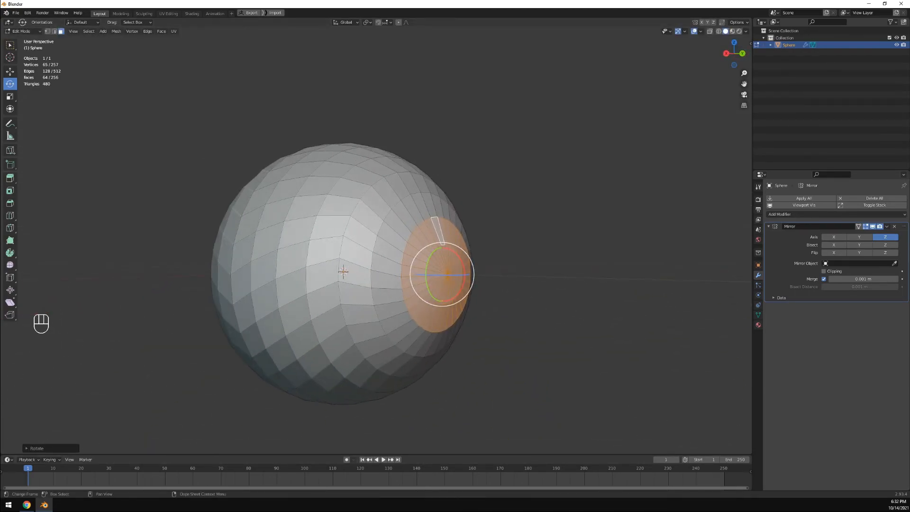
left_click(577, 313)
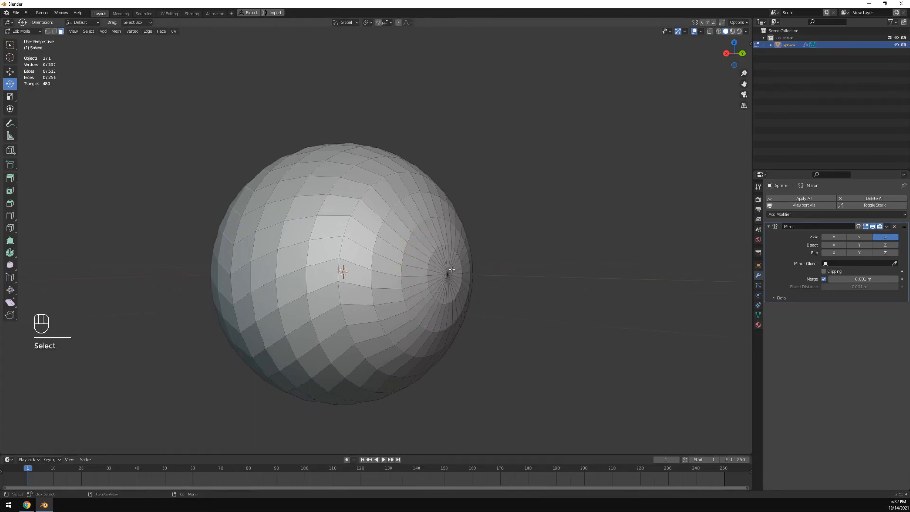
Select two adjacent curved face strips running from the pole cap down the lower side of the sphere to the seam
middle_click_drag(347, 228, 287, 262)
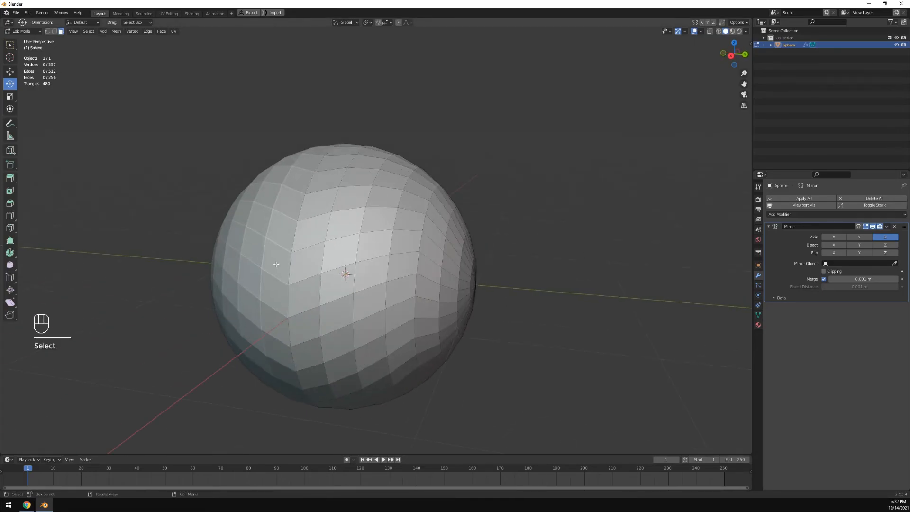
middle_click_drag(462, 284, 425, 275)
middle_click_drag(328, 264, 360, 259)
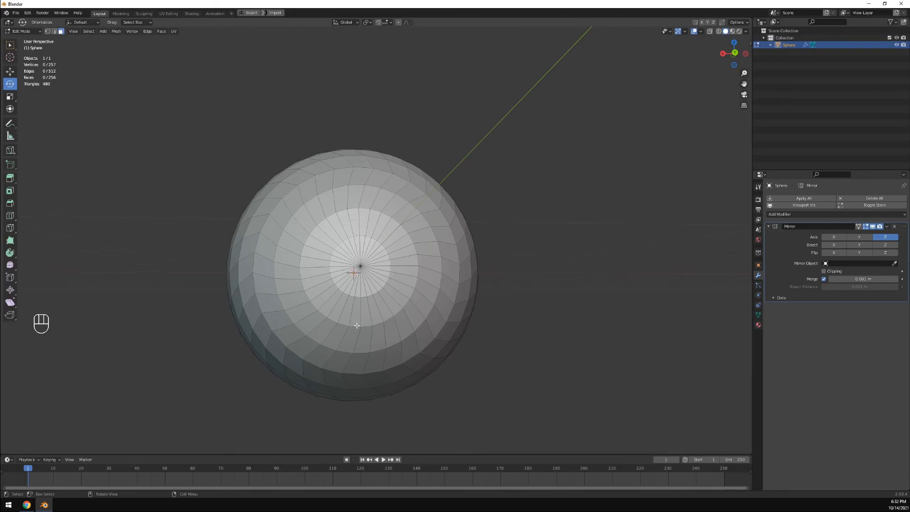
left_click(347, 351, "alt")
left_click(362, 353, "alt+shift")
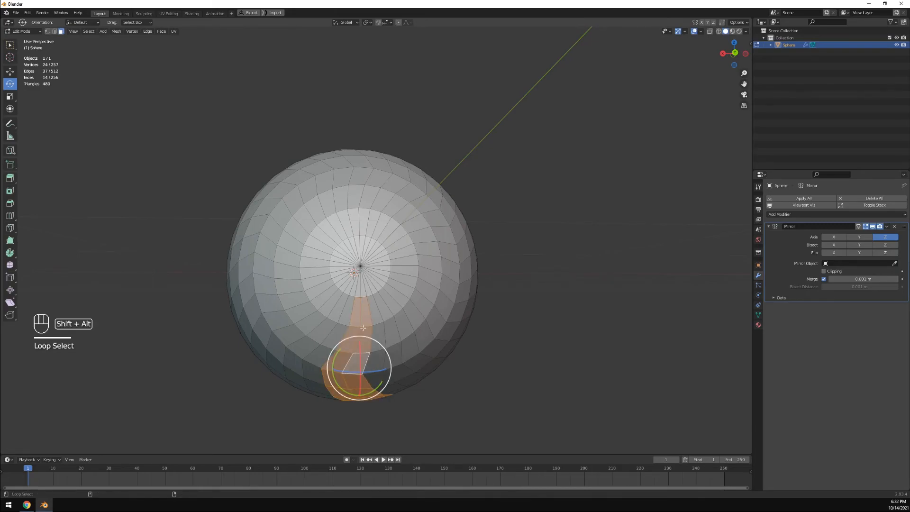
Add a pair of adjacent curved strips on the sphere's upper right and another pair on its upper left to the selection
middle_click_drag(367, 332, 380, 287)
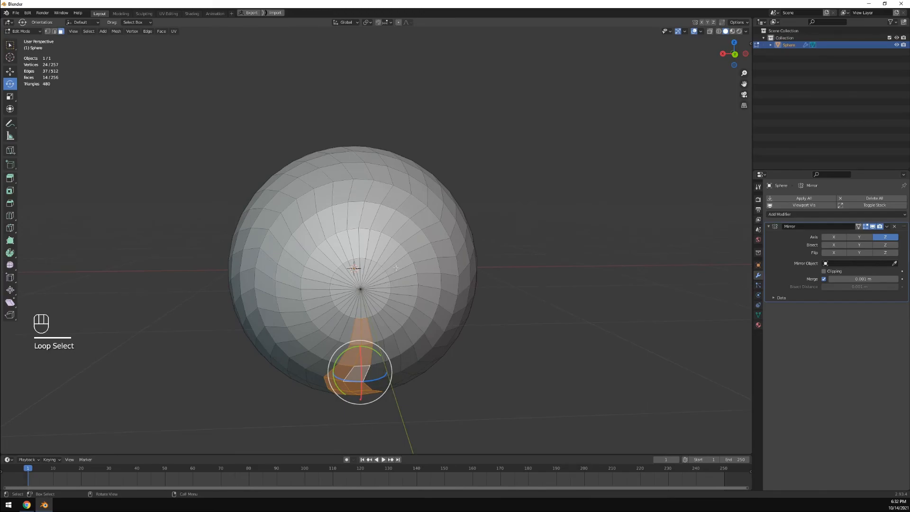
key("shift+alt")
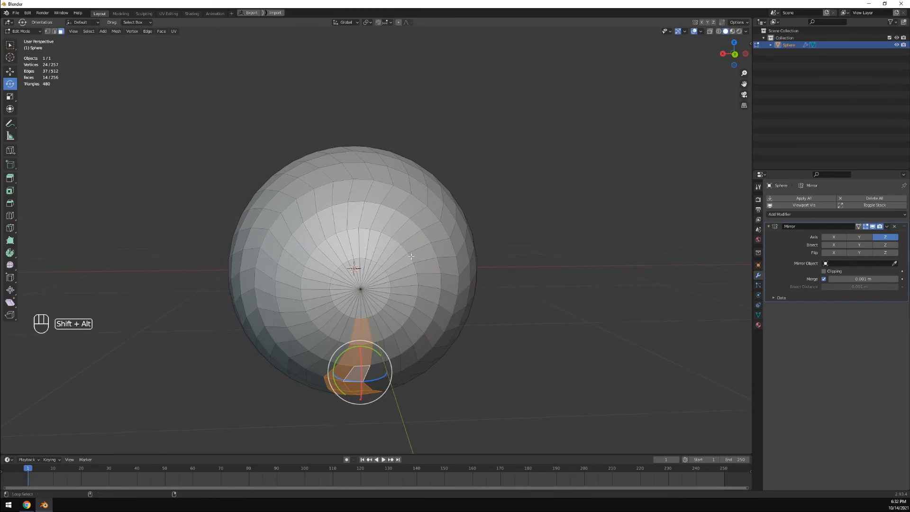
left_click(411, 256, "alt+shift")
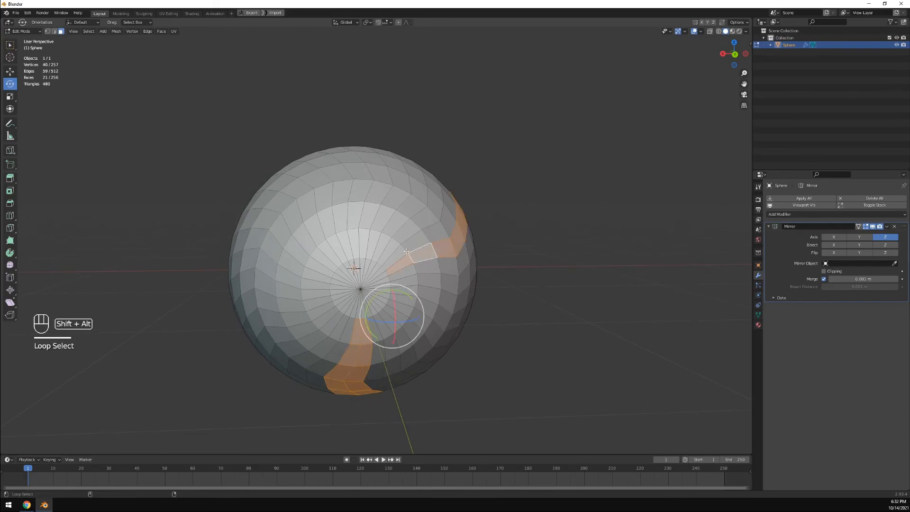
left_click(309, 259, "alt+shift")
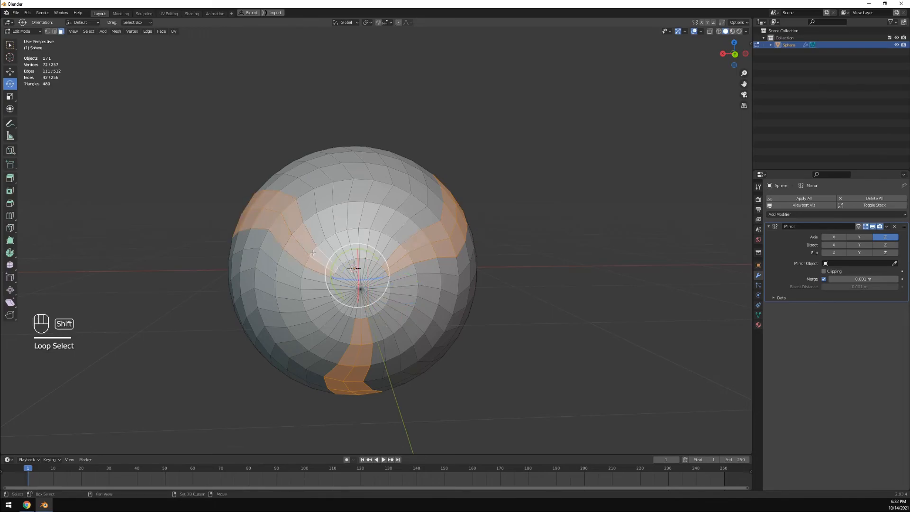
Replace the upper strip of the left pair with the strip just below that pair, and check the spacing from the back view
mouse_move(310, 259)
middle_mouse_down()
mouse_move(331, 264)
mouse_move(316, 242)
middle_mouse_up()
left_click(315, 242, "alt+shift")
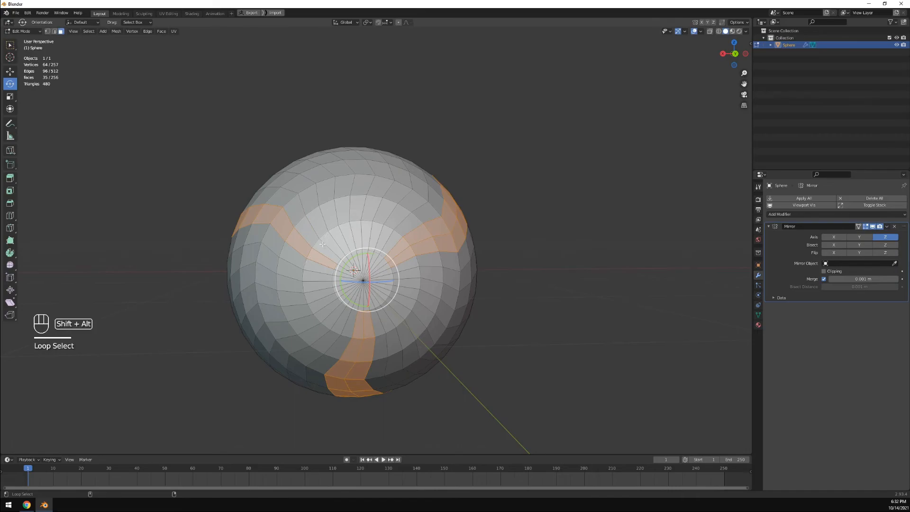
left_click(305, 264, "alt+shift")
middle_click_drag(376, 304, 423, 308)
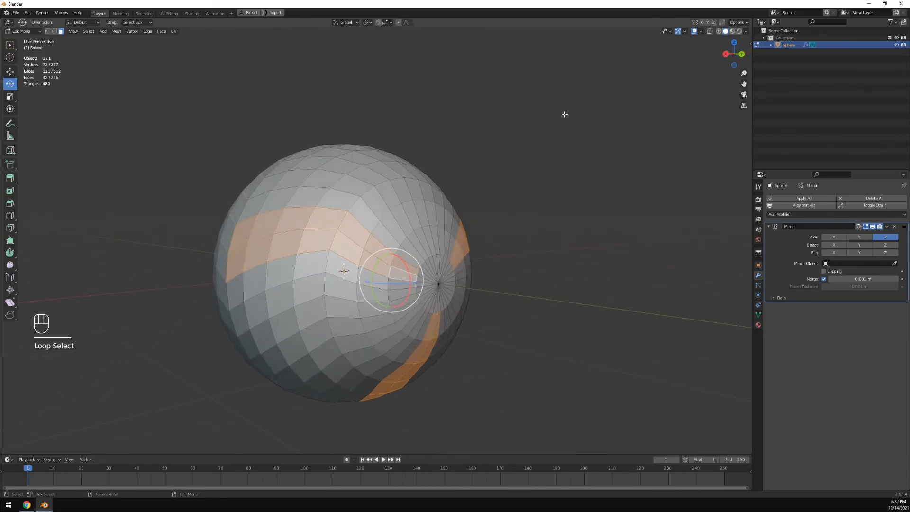
middle_click_drag(670, 138, 632, 136)
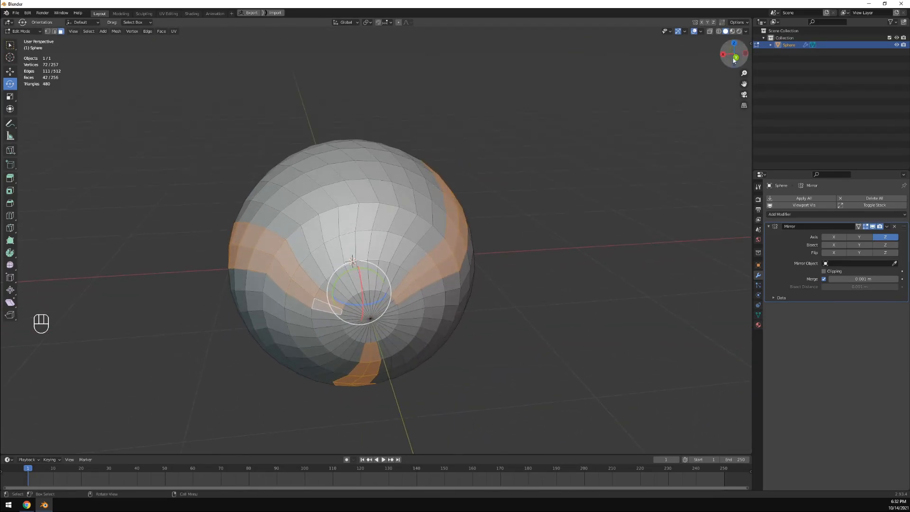
mouse_move(735, 59)
left_mouse_down()
mouse_move(757, 62)
mouse_move(681, 83)
mouse_move(756, 62)
mouse_move(709, 88)
mouse_move(741, 61)
left_mouse_up()
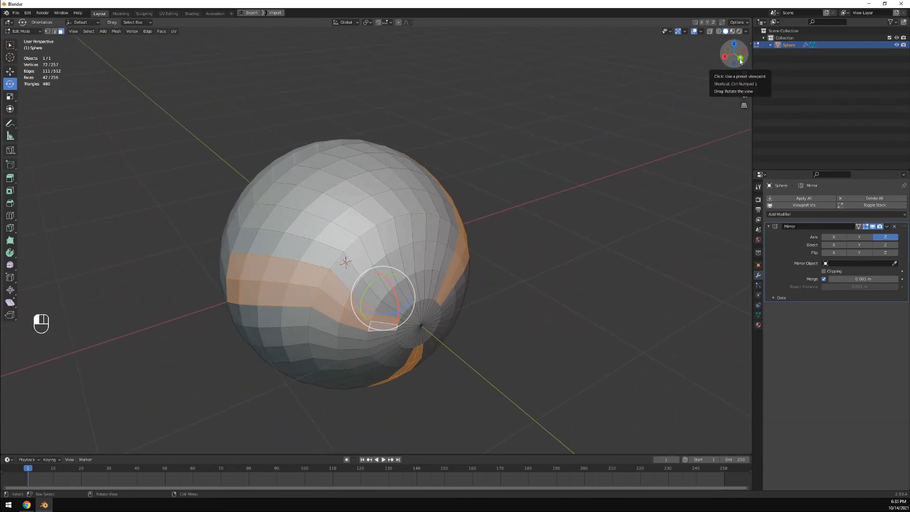
left_click(741, 60)
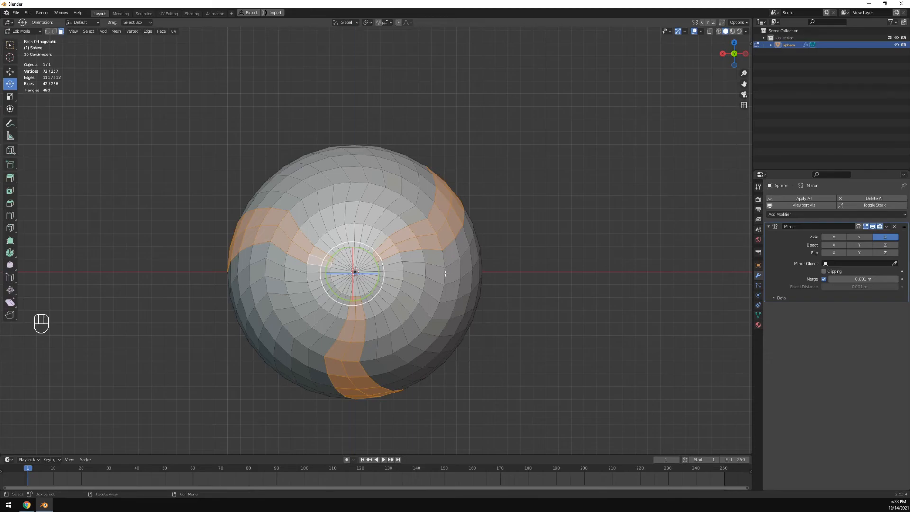
middle_click_drag(472, 261, 496, 261)
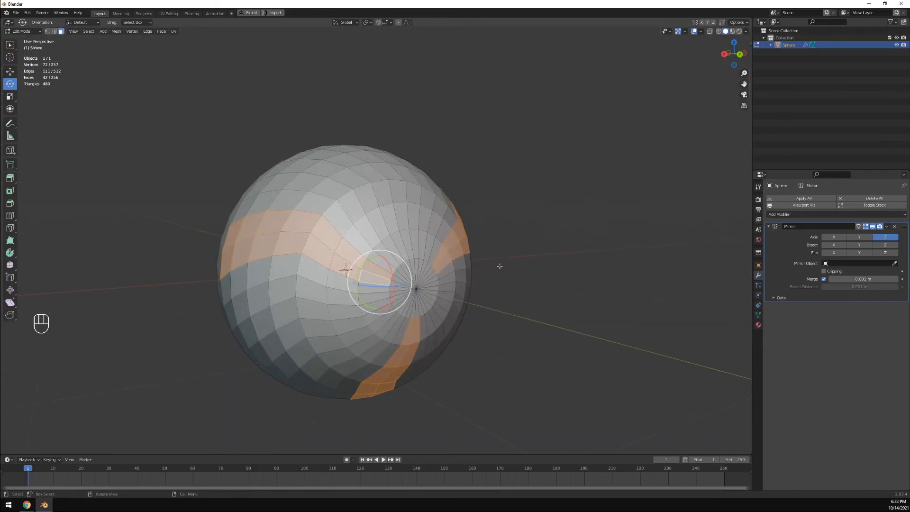
Add the triangular faces around the pole and the complete ring of faces surrounding them to the selection
left_click(10, 46)
middle_click_drag(409, 242, 385, 232)
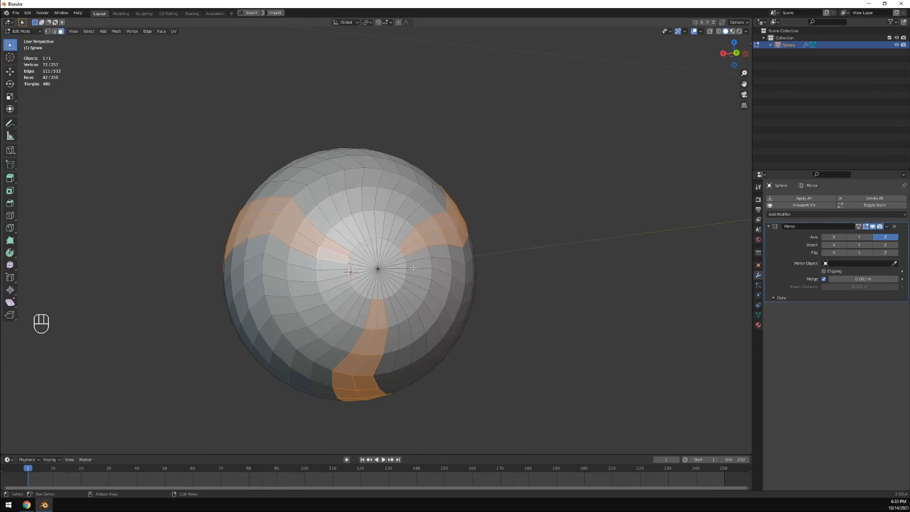
scroll(385, 233, "up", 2)
left_click_drag(360, 308, 395, 273, "shift")
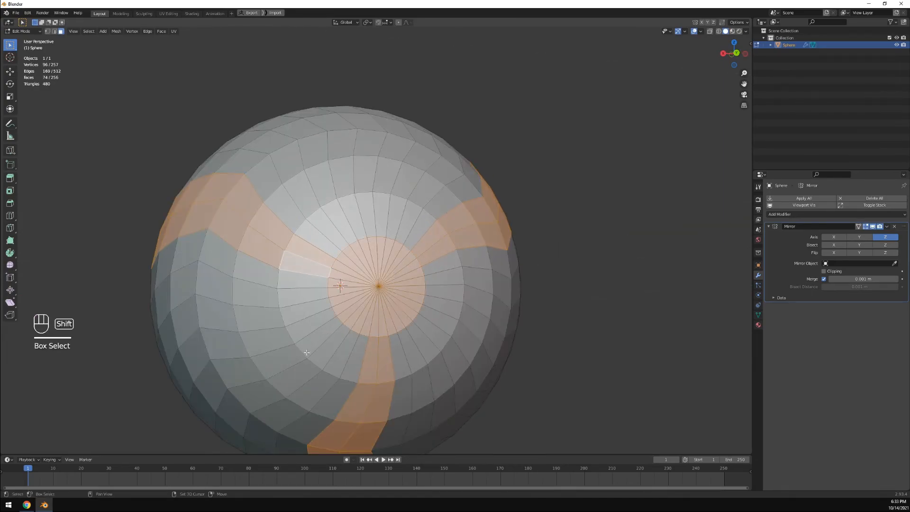
left_click(423, 253, "alt+shift")
left_click_drag(417, 271, 444, 307, "shift")
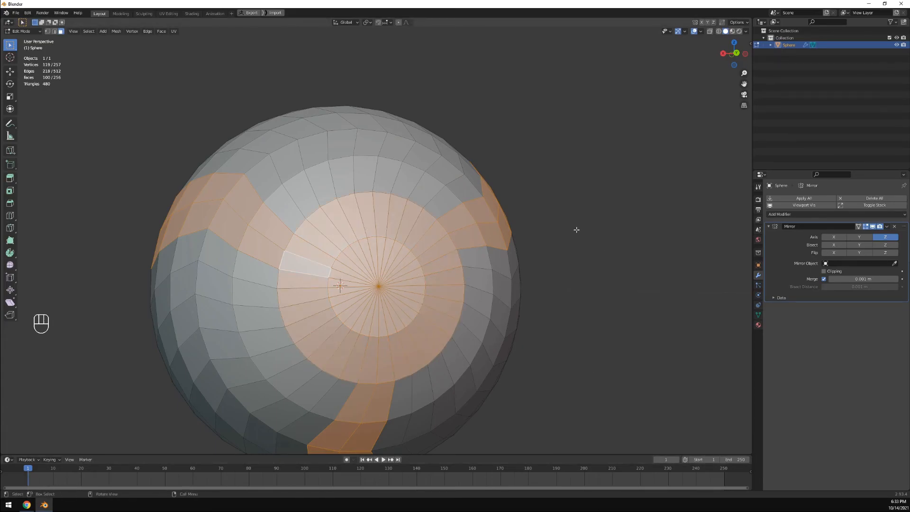
Add the full ring of faces bordering the mirror seam to the selection
middle_click_drag(581, 235, 544, 281)
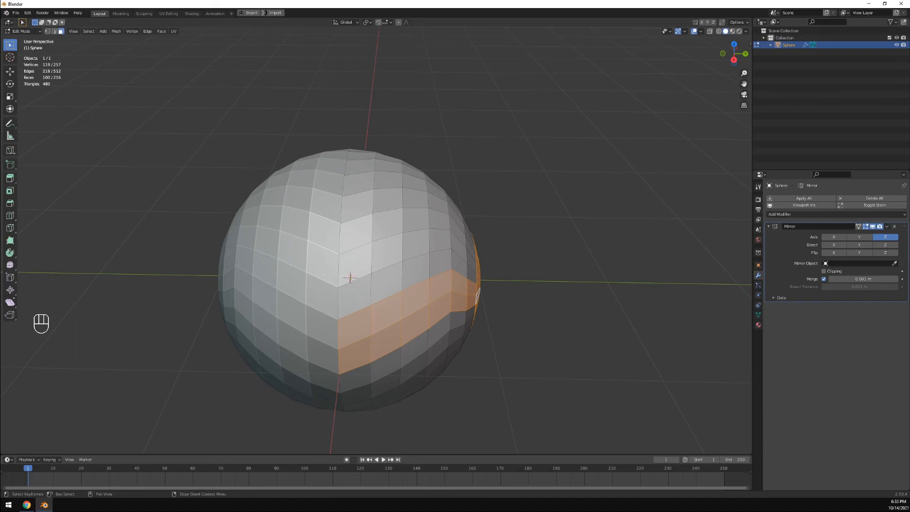
left_click(362, 278, "alt+shift")
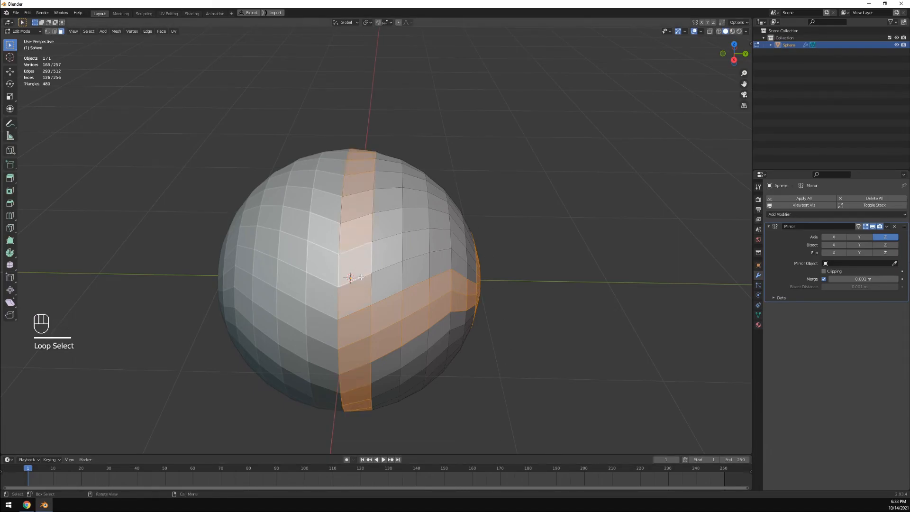
middle_click_drag(588, 309, 524, 275)
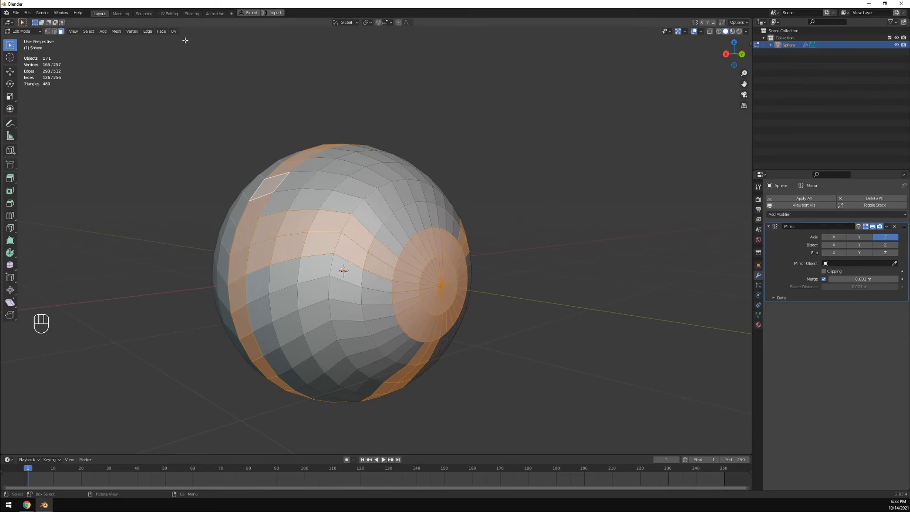
Inset the selected faces with a thickness of about 0.018 m and a depth of about -0.055 m to sink them as grooves
left_click(162, 31)
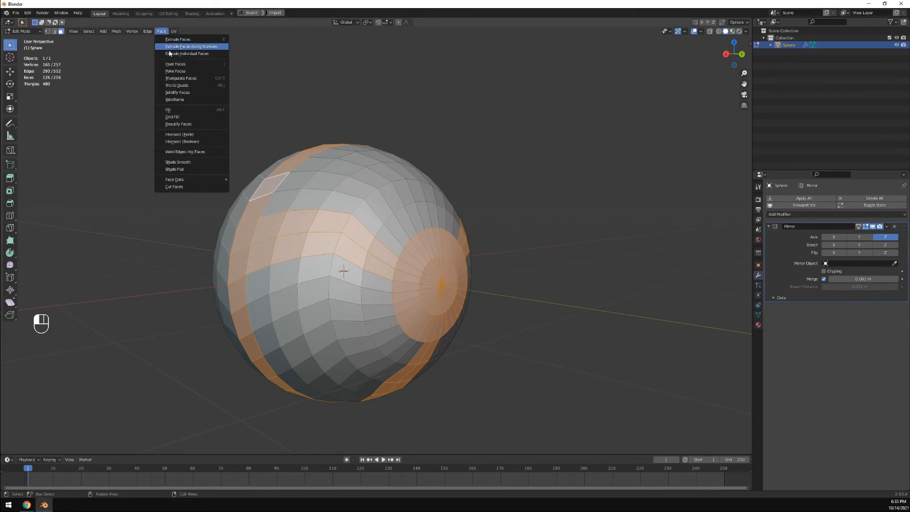
left_click(176, 64)
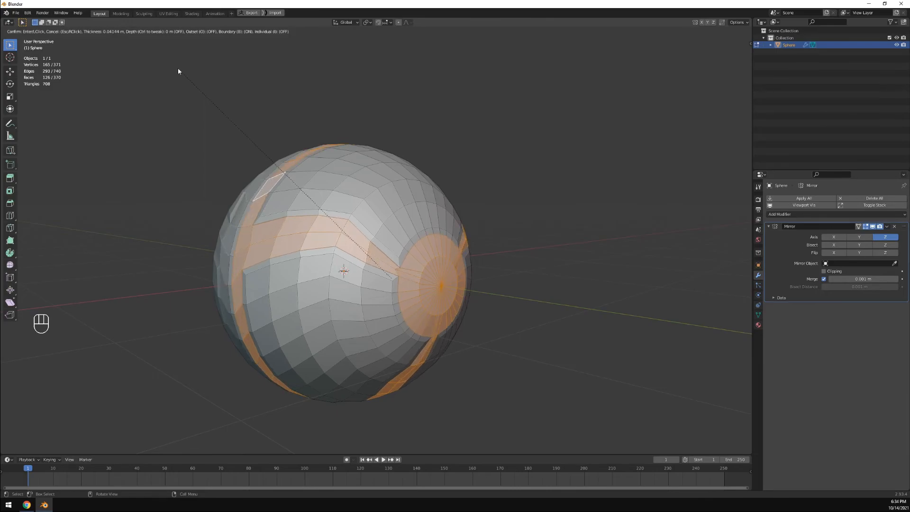
key("ctrl")
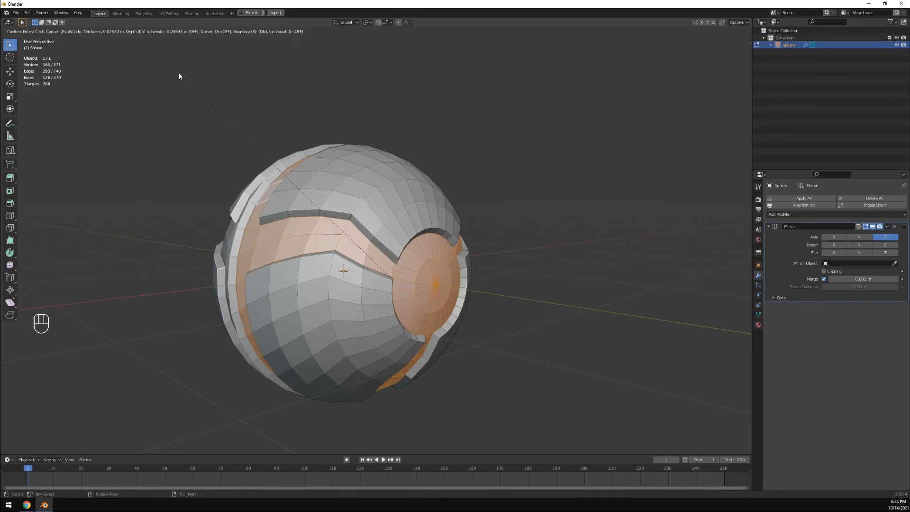
key("ctrl")
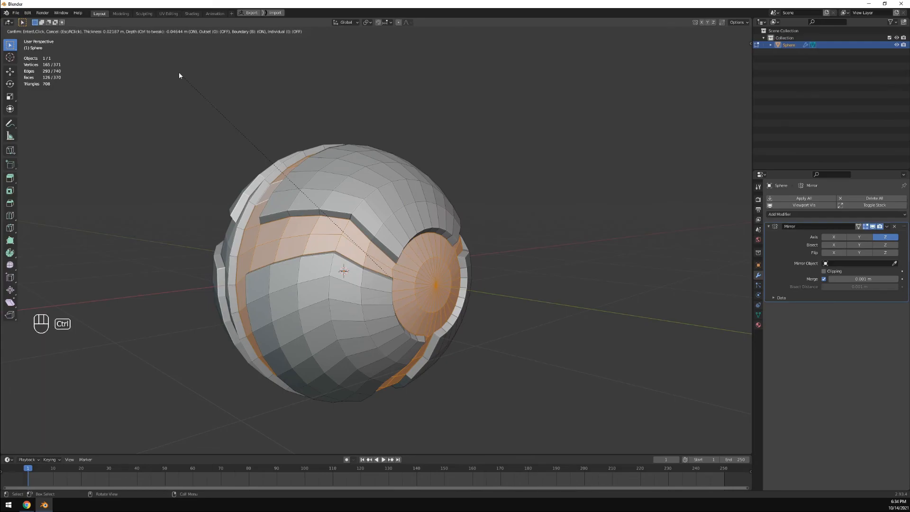
key("ctrl")
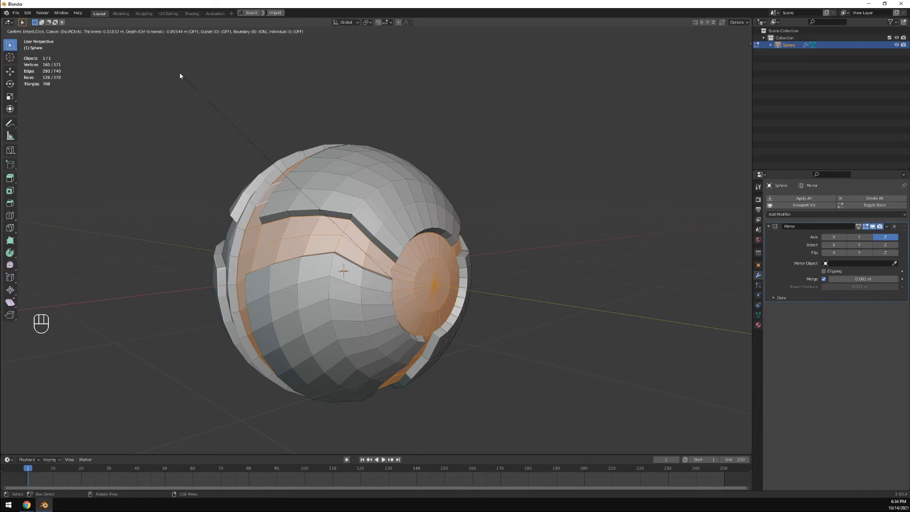
left_click(180, 75)
Delete the loop of wall faces that the inset created along the mirror seam, and inspect the centre groove
middle_click_drag(295, 83, 319, 148)
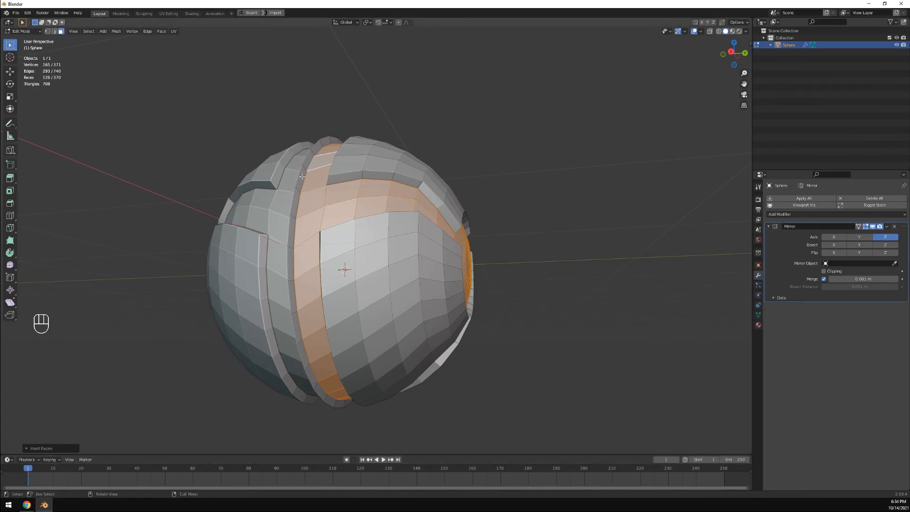
middle_click_drag(304, 212, 271, 194)
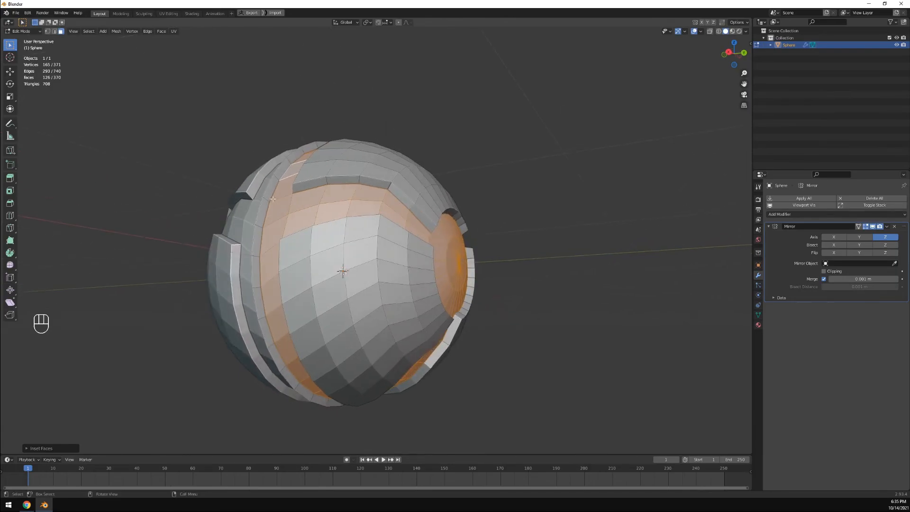
left_click(270, 193)
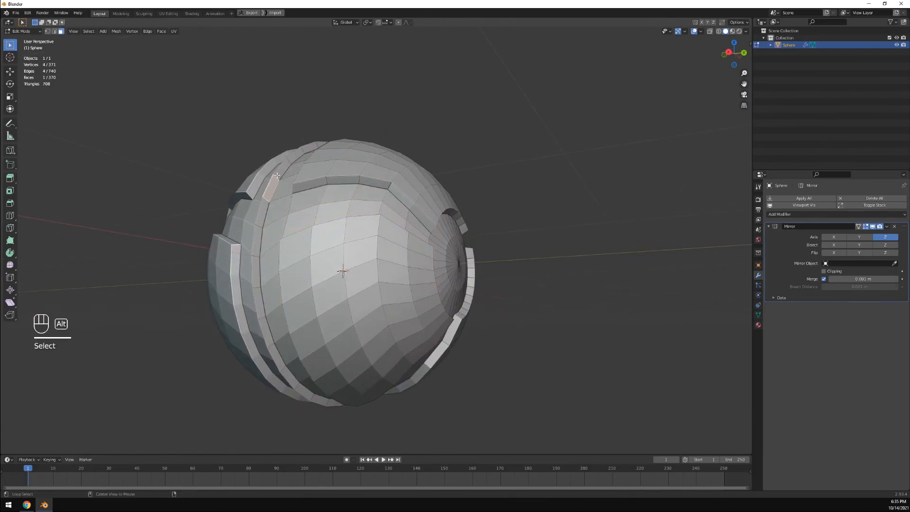
left_click(276, 175, "alt")
left_click(116, 31)
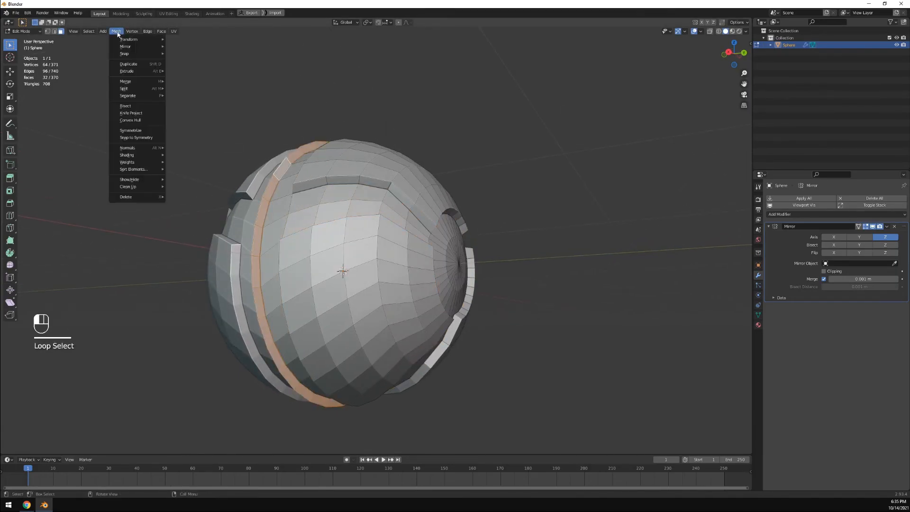
mouse_move(129, 198)
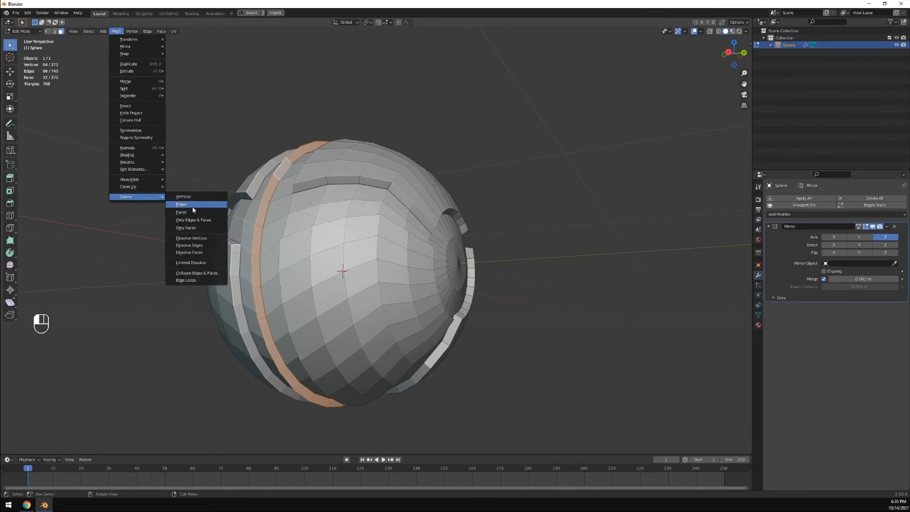
left_click(182, 212)
middle_click_drag(196, 195, 354, 167)
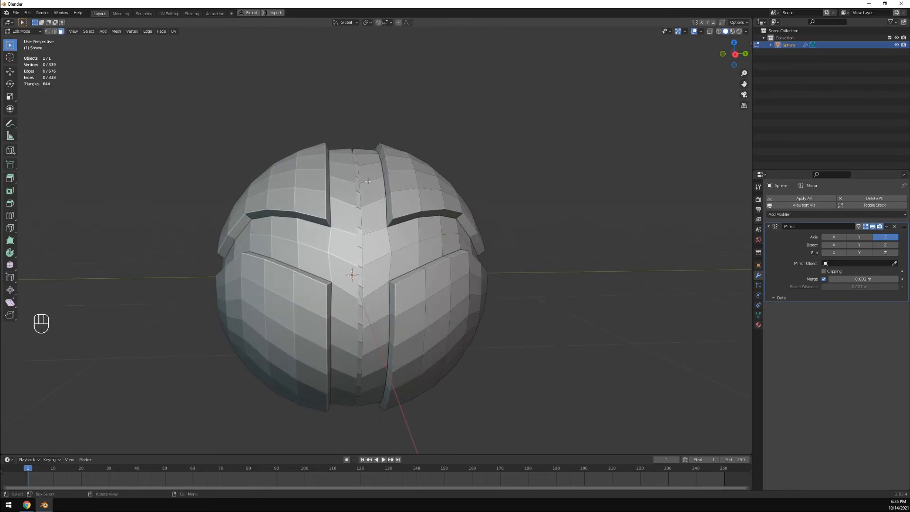
middle_click_drag(416, 206, 308, 211)
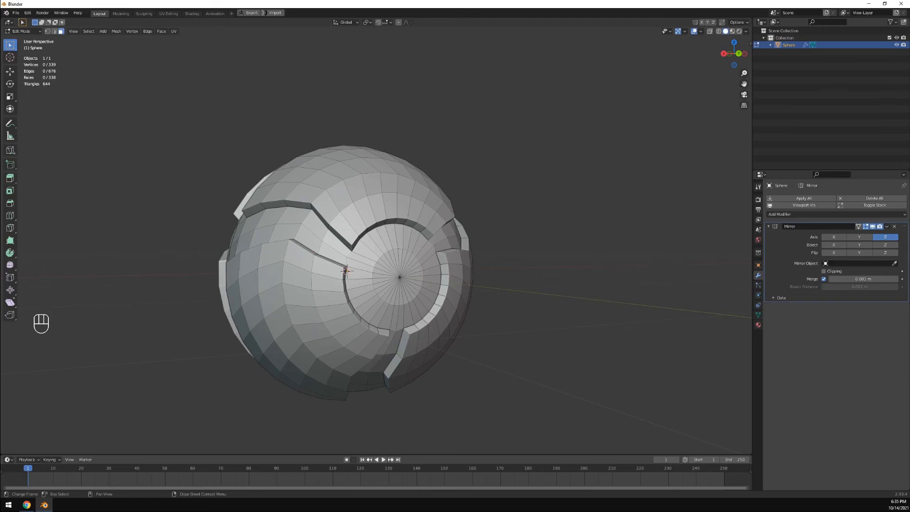
Switch to edge selection and select the outer rim edges along the slanted side of the upper raised panel
middle_click_drag(399, 291, 385, 259)
scroll(386, 257, "up", 4)
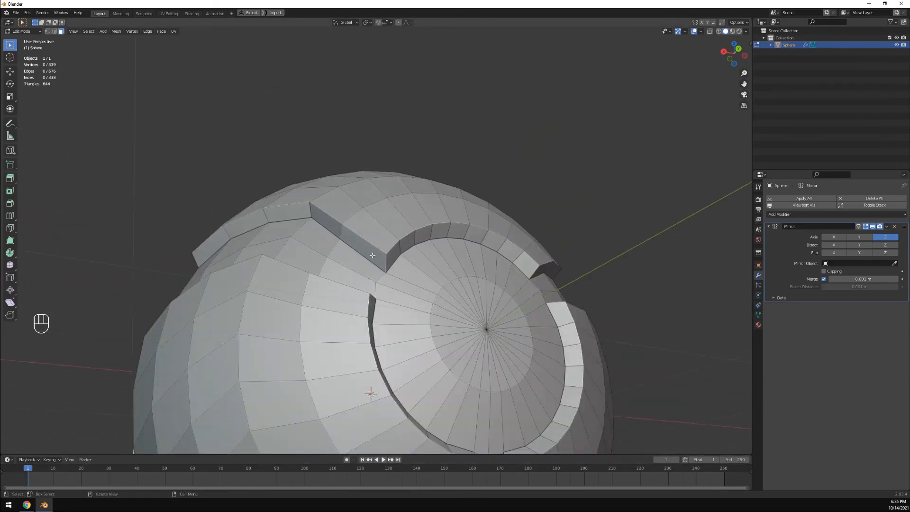
left_click(55, 34)
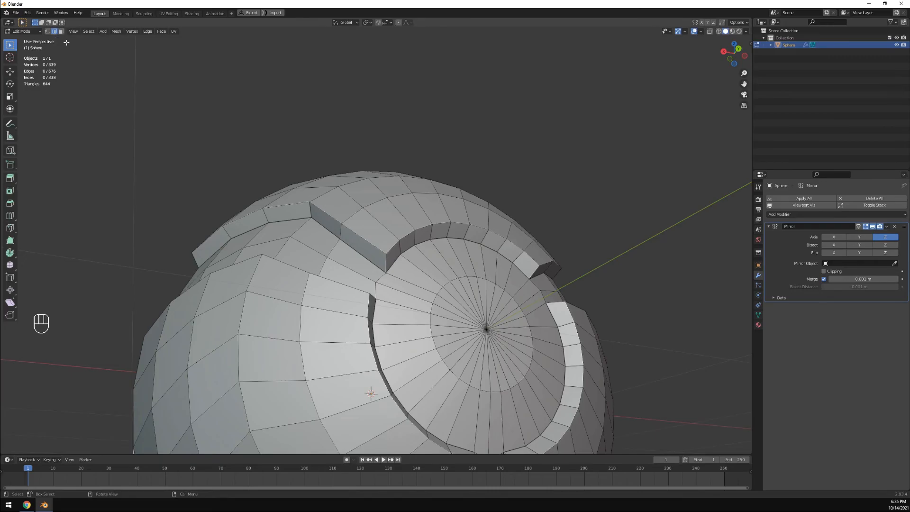
left_click(323, 211)
middle_click_drag(322, 211, 371, 223)
left_click(311, 221)
left_click(371, 221, "shift")
left_click(418, 226, "shift")
Select the slanted-side rim and corner edges of the upper raised panel, plus its curved rim edges around the cap
middle_click_drag(436, 230, 313, 242)
left_click(358, 193, "shift")
left_click(391, 216, "shift")
left_click(313, 242, "shift")
left_click(316, 229, "shift")
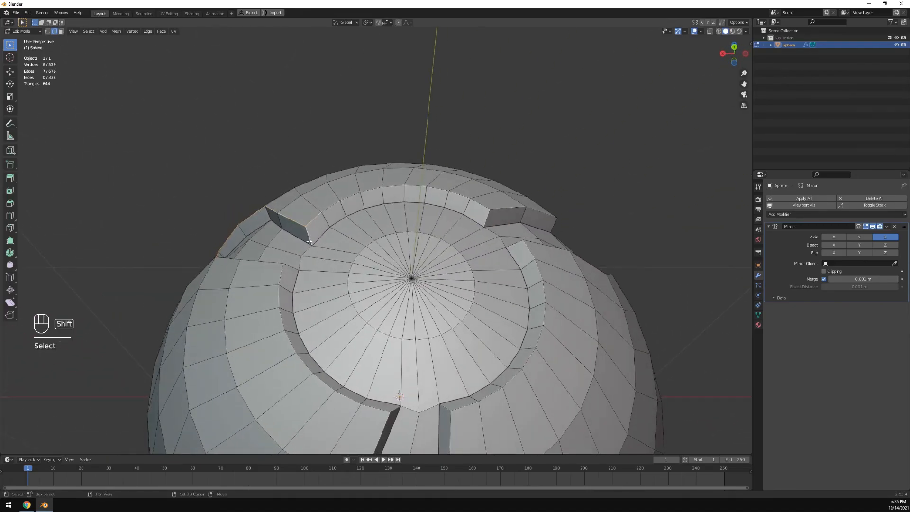
left_click(336, 205, "alt+shift")
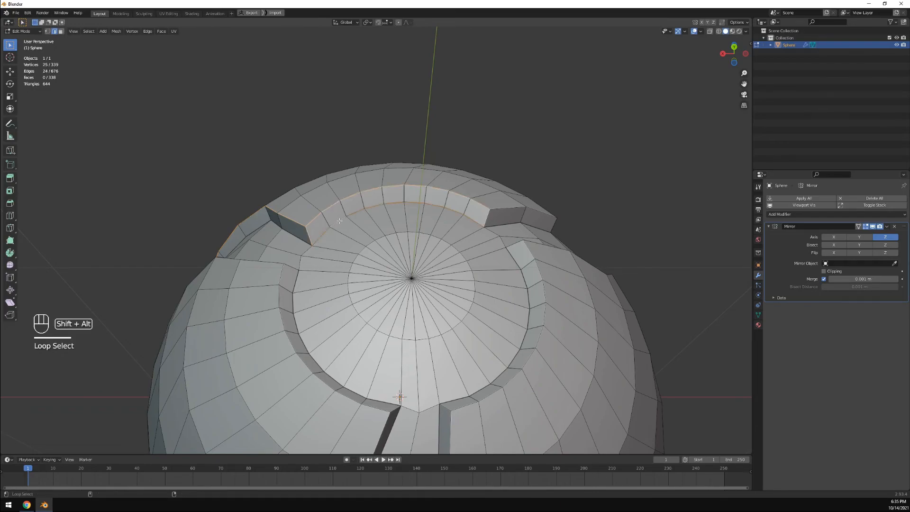
left_click(488, 218, "shift")
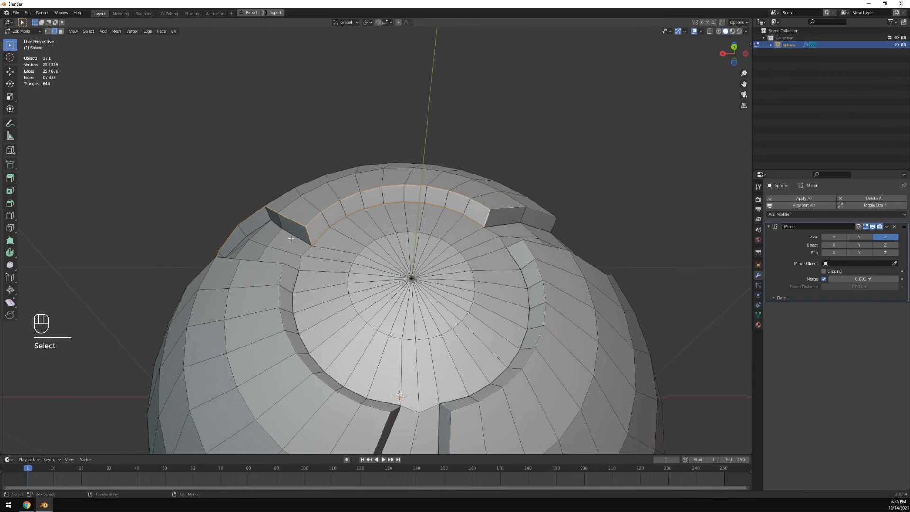
Add the upper and lower rim edges along the upper panel's opposite slanted side to the selection
middle_click_drag(363, 204, 379, 268)
left_click(379, 268, "alt+shift")
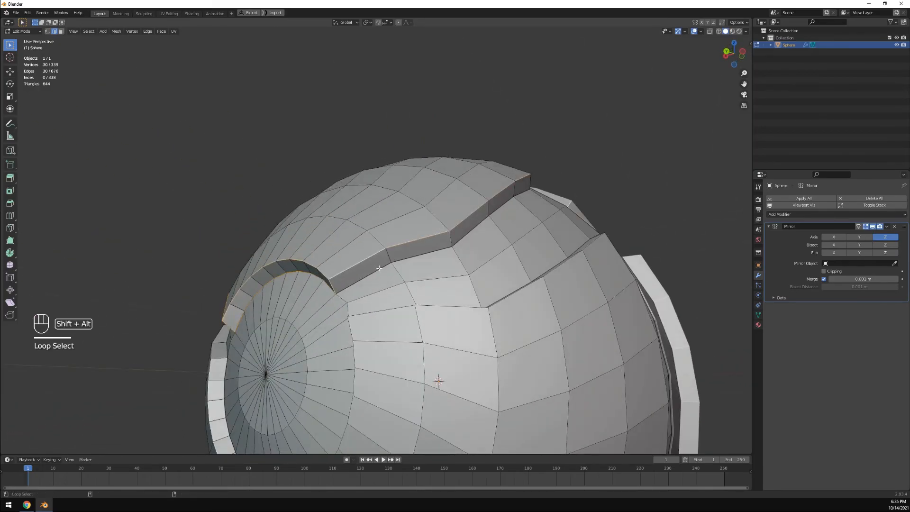
left_click(363, 280, "alt+shift")
middle_click_drag(348, 277, 440, 208)
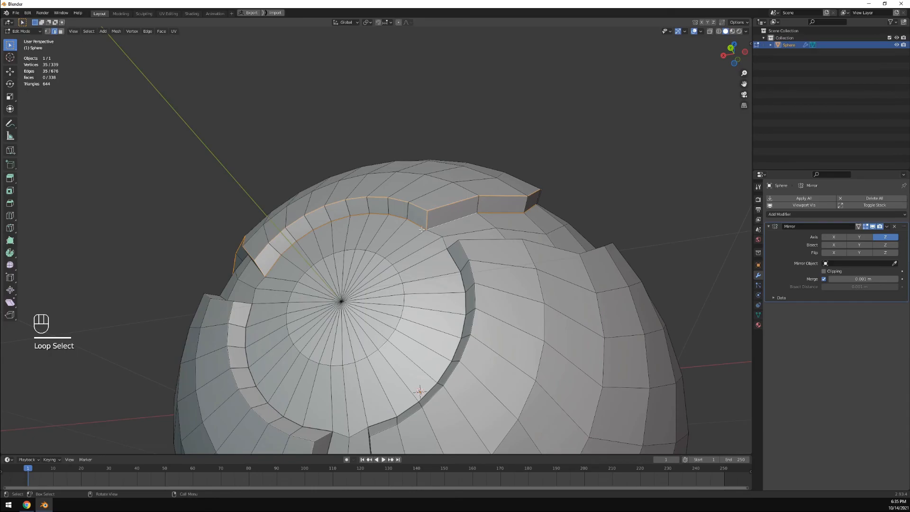
scroll(441, 208, "up", 4)
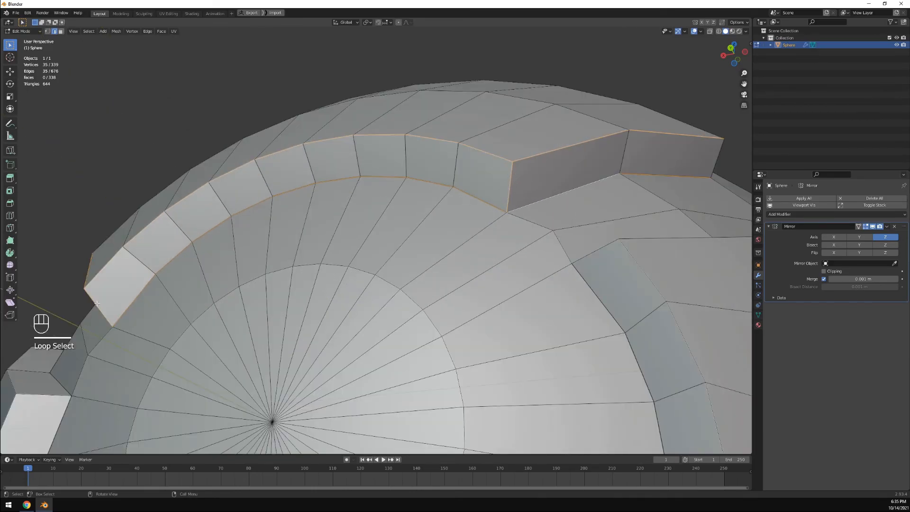
Complete the upper panel's outline by adding its remaining corner edges and the rim edges facing the mirror seam
scroll(379, 237, "down", 5)
middle_click_drag(427, 223, 370, 193)
left_click(359, 252, "shift")
left_click(344, 270, "shift")
left_click(344, 270, "alt+shift")
left_click(371, 193, "shift")
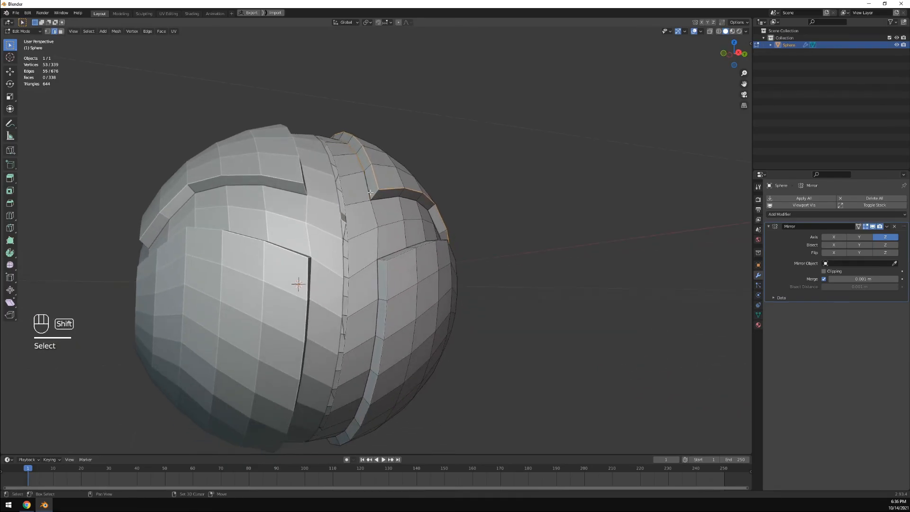
left_click(372, 193, "alt+shift")
middle_click_drag(371, 194, 351, 279)
left_click(282, 222, "shift")
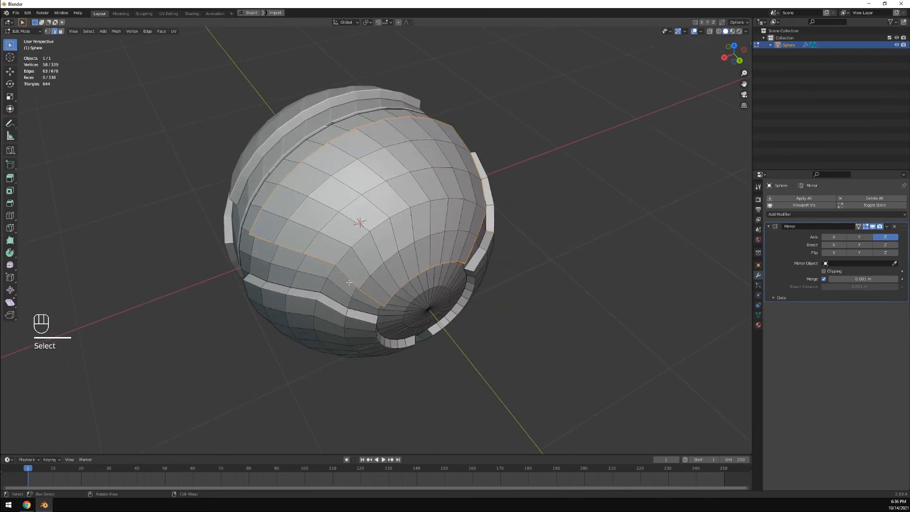
Add the slanted side, cap arc and corner edges of the neighbouring raised panel to the selection
left_click(310, 294, "alt+shift")
middle_click_drag(310, 295, 347, 262)
left_click(365, 287, "shift")
left_click(362, 300, "alt+shift")
mouse_move(362, 301)
middle_mouse_down()
mouse_move(451, 261)
mouse_move(416, 289)
mouse_move(335, 283)
mouse_move(333, 338)
mouse_move(348, 341)
mouse_move(339, 341)
mouse_move(354, 302)
middle_mouse_up()
left_click(408, 285, "alt+shift")
left_click(344, 329, "alt+shift")
left_click(340, 341, "shift")
left_click(339, 341, "shift")
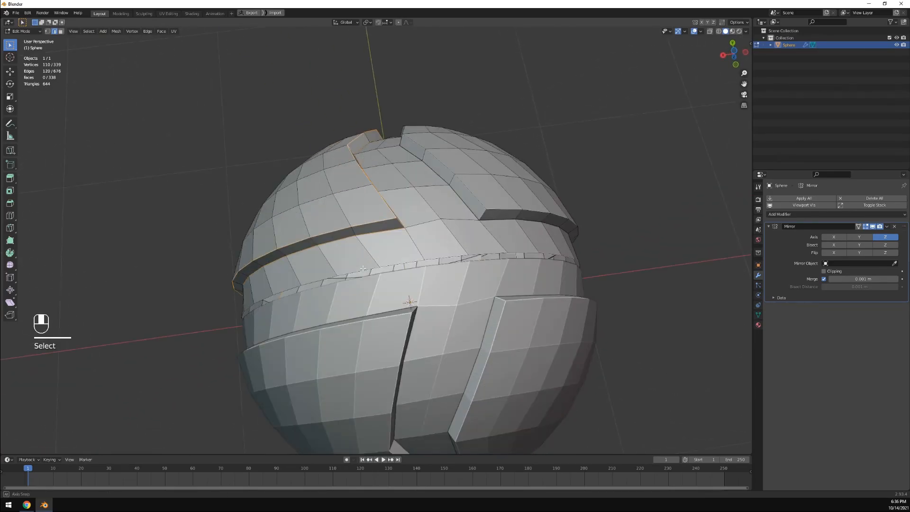
Add the rim loop and corner edge along the seam side of the next raised panel to the selection
middle_click_drag(305, 227, 383, 260)
left_click(307, 290, "shift")
left_click(331, 310, "alt+shift")
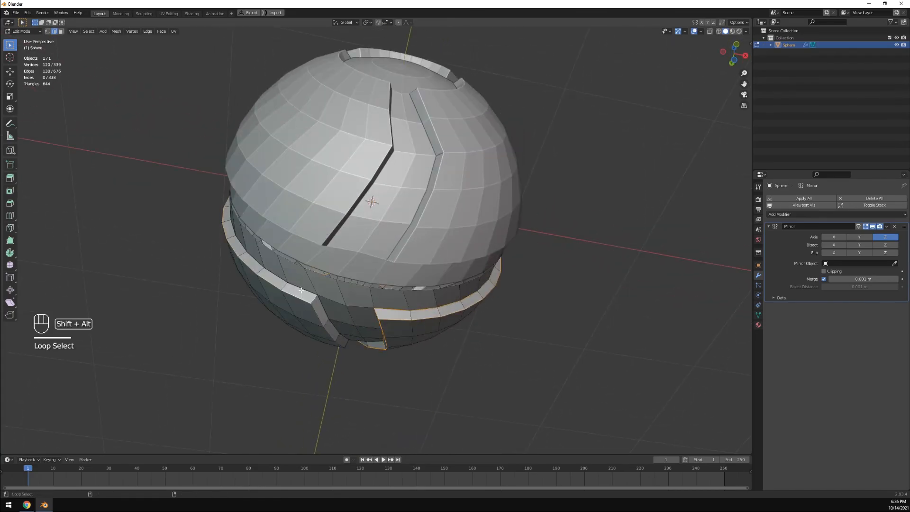
left_click(315, 302, "shift")
Add the remaining slanted rim loops and corner edges of the last raised panel to the selection
middle_click_drag(316, 327, 327, 242)
middle_click_drag(353, 211, 390, 208)
scroll(396, 240, "up", 3)
left_click(395, 240, "shift")
left_click(363, 265, "alt+shift")
left_click(354, 278, "shift")
middle_click_drag(353, 279, 403, 308)
left_click(301, 333, "alt+shift")
left_click(301, 333, "alt+shift")
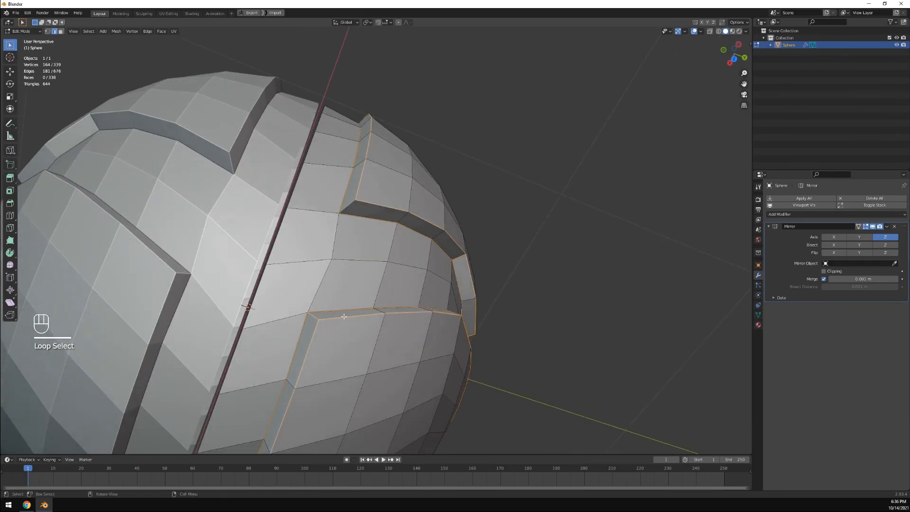
left_click(311, 318, "shift")
Give the selected panel rim edges a bevel weight of 1.000, and clear the selection
scroll(389, 251, "down", 4)
middle_click_drag(390, 251, 213, 269)
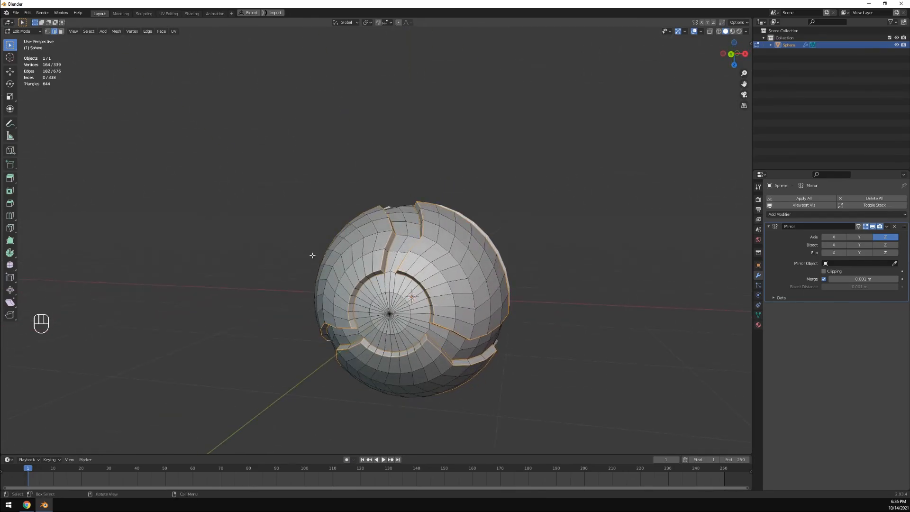
middle_click_drag(474, 315, 459, 230)
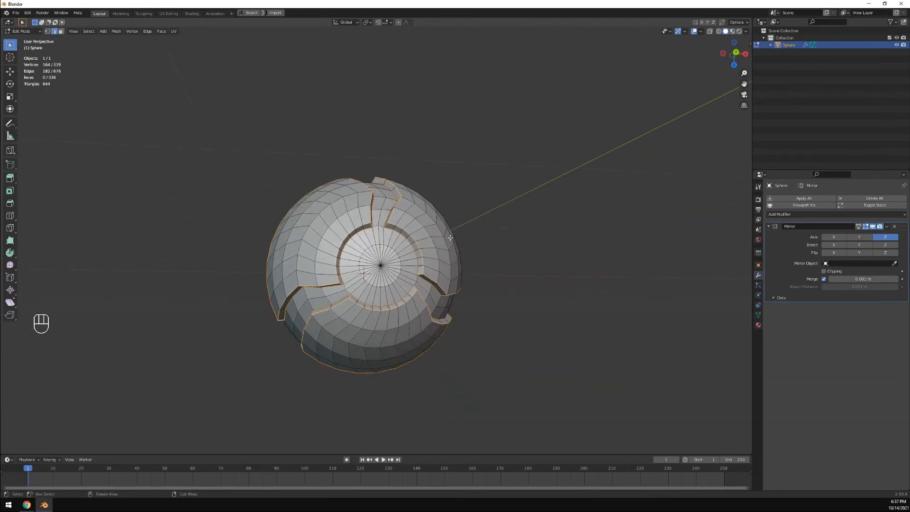
scroll(459, 237, "up", 3)
middle_click_drag(460, 273, 502, 257)
left_click(149, 31)
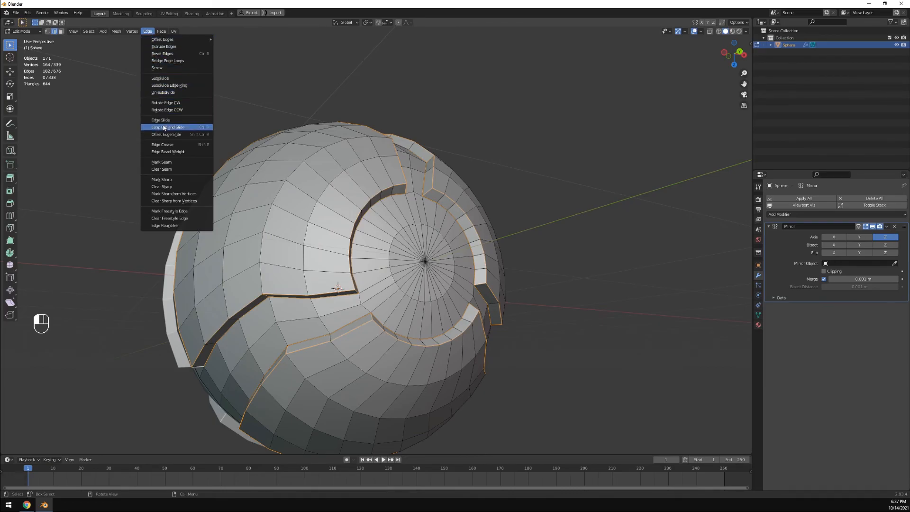
left_click(167, 151)
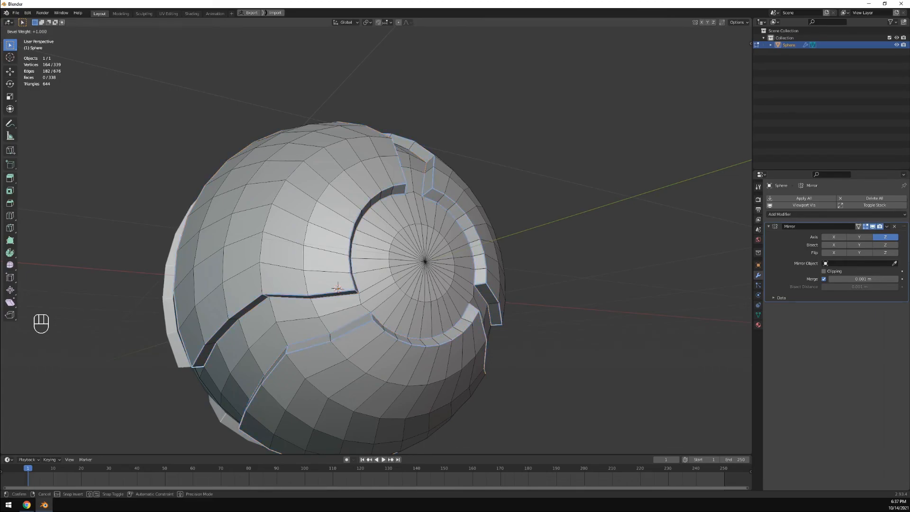
left_click(706, 209)
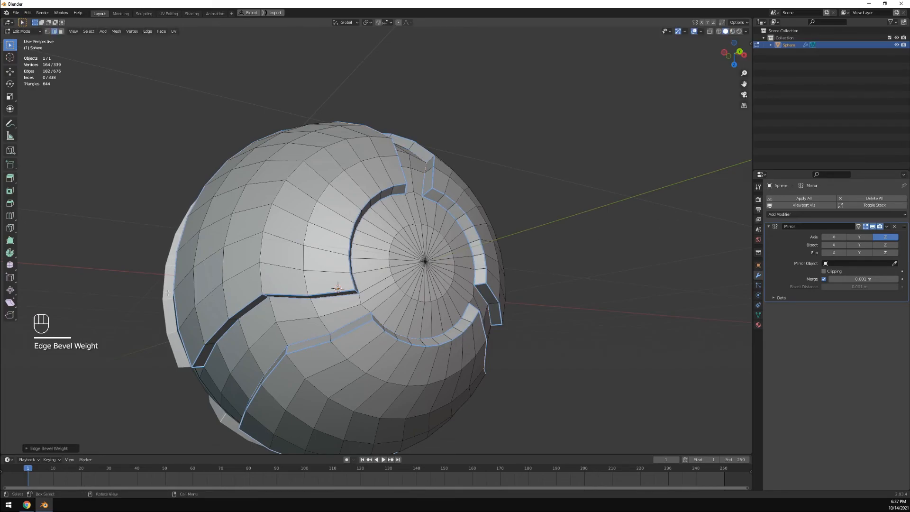
left_click(41, 448)
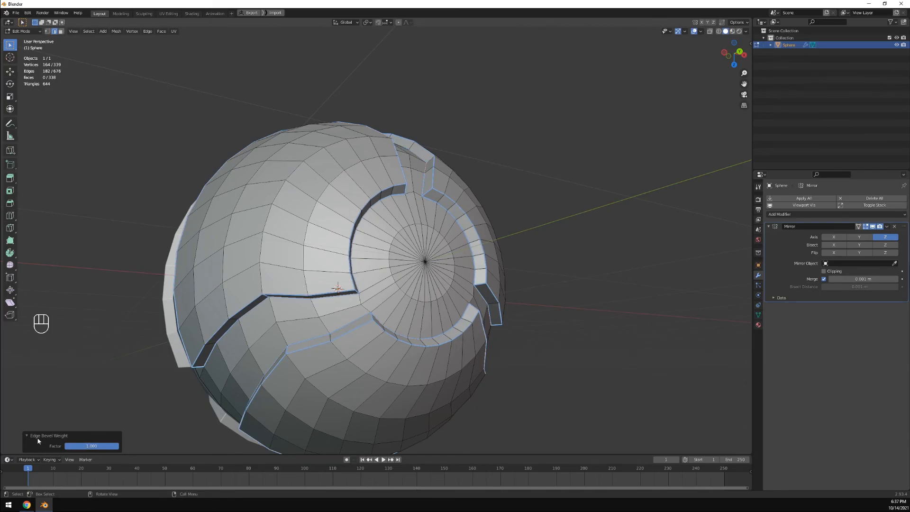
left_click_drag(85, 446, 118, 445)
mouse_move(538, 254)
middle_mouse_down()
mouse_move(532, 266)
mouse_move(575, 287)
mouse_move(553, 258)
middle_mouse_up()
left_click(567, 282)
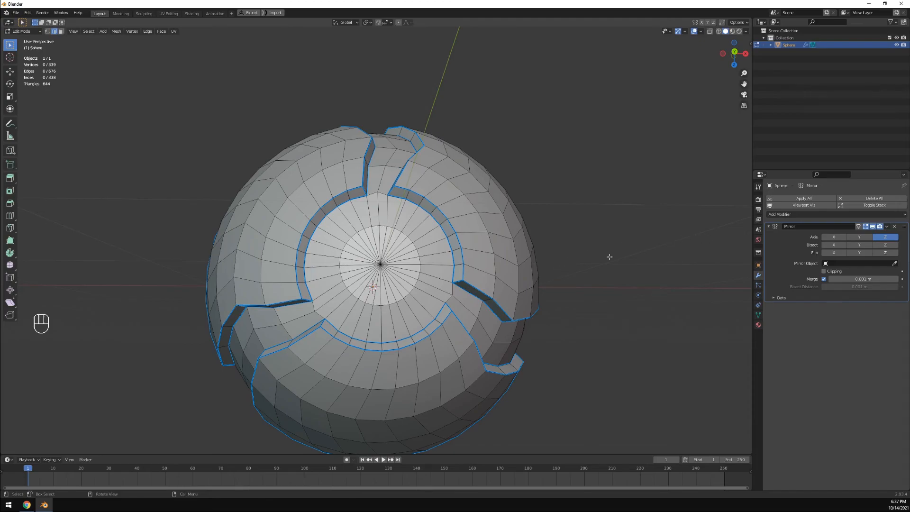
Add a Bevel modifier to the sphere and inspect the panel edges and centre seam
left_click(785, 215)
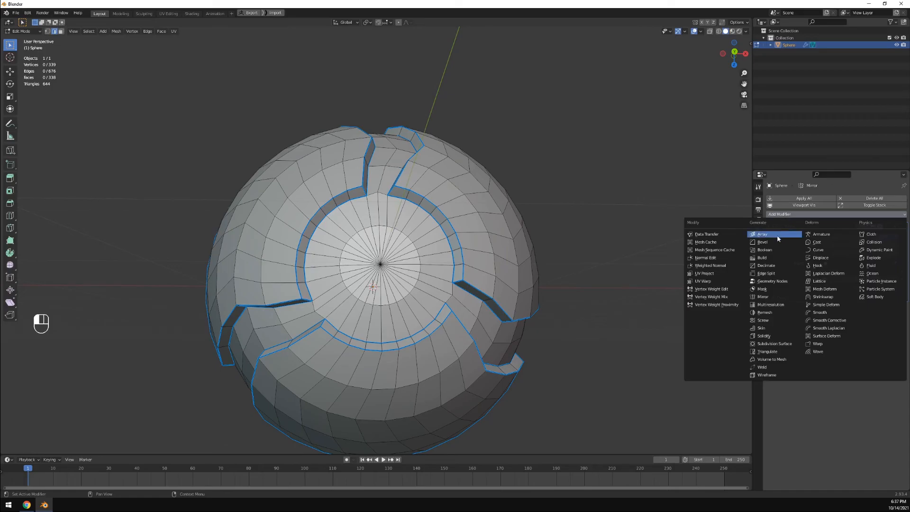
left_click(778, 243)
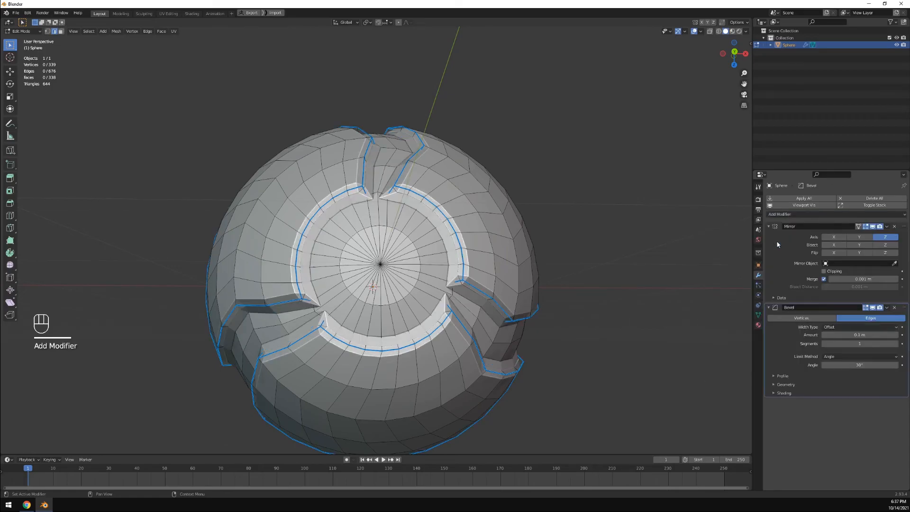
middle_click_drag(525, 252, 544, 263)
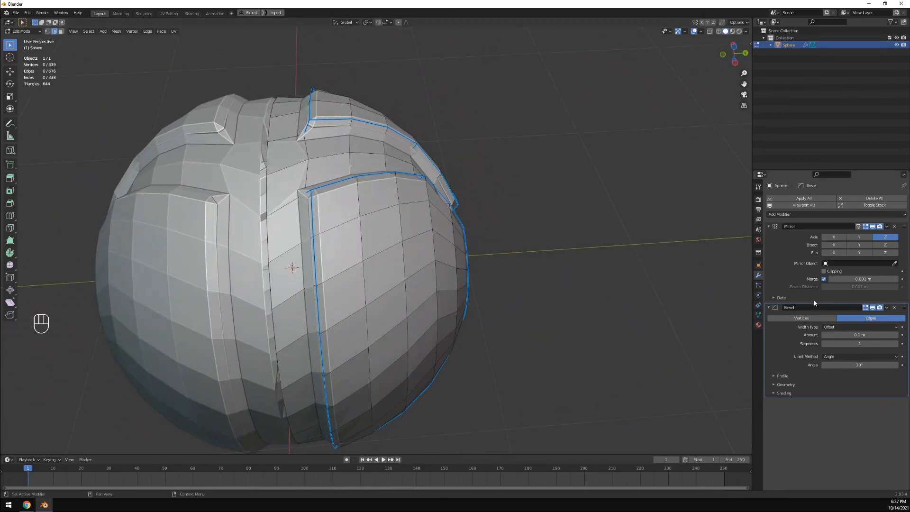
middle_click_drag(360, 246, 540, 251)
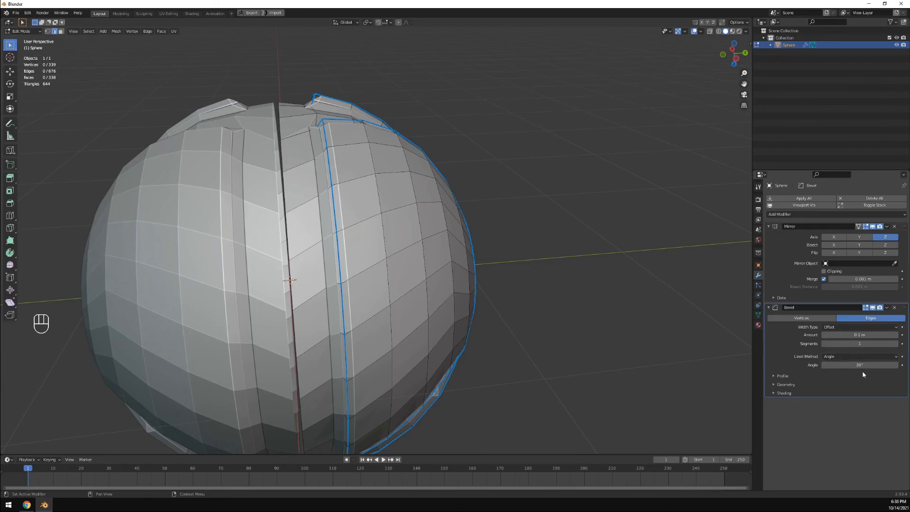
middle_click_drag(464, 330, 259, 295)
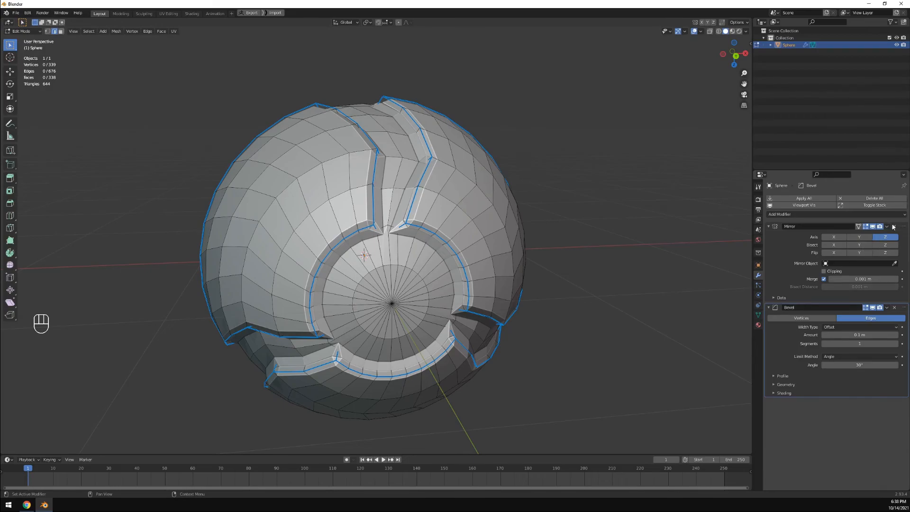
Collapse the Mirror modifier's settings and set the Bevel modifier's limit method to Weight
left_click(768, 226)
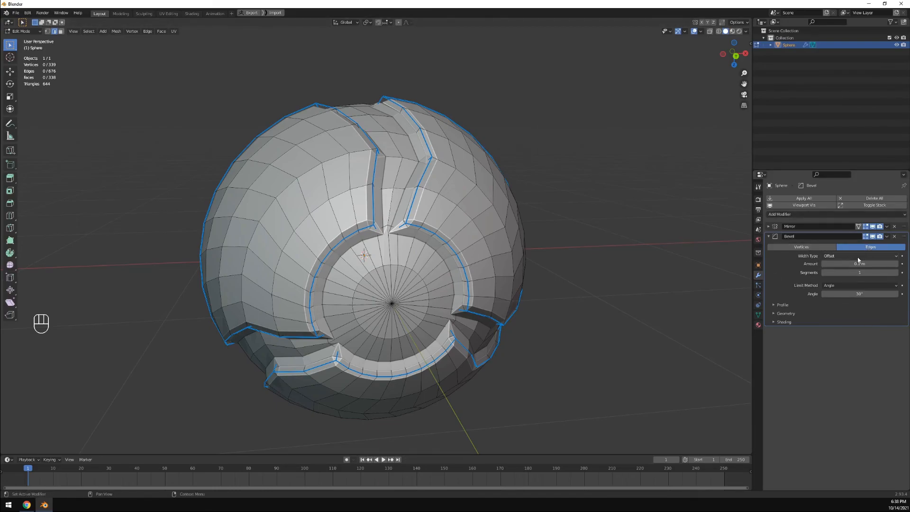
left_click(828, 257)
left_click(832, 259)
left_click(837, 286)
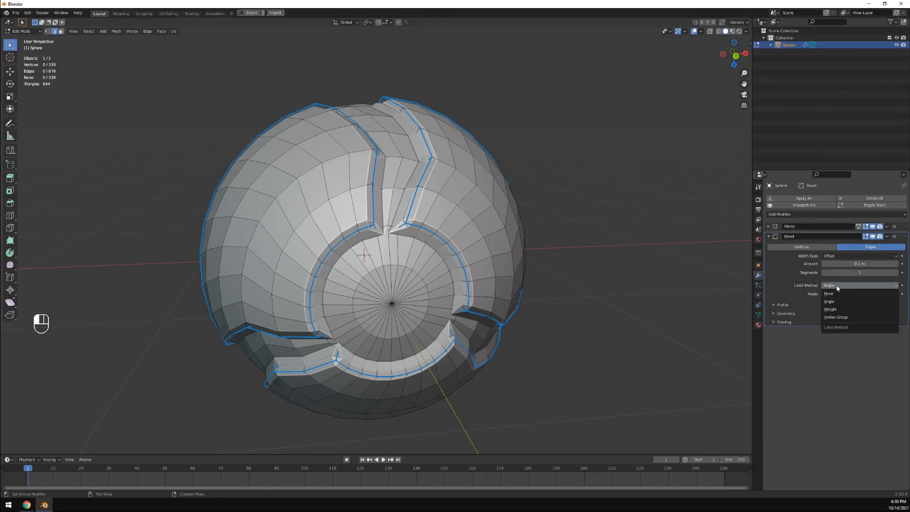
left_click(833, 309)
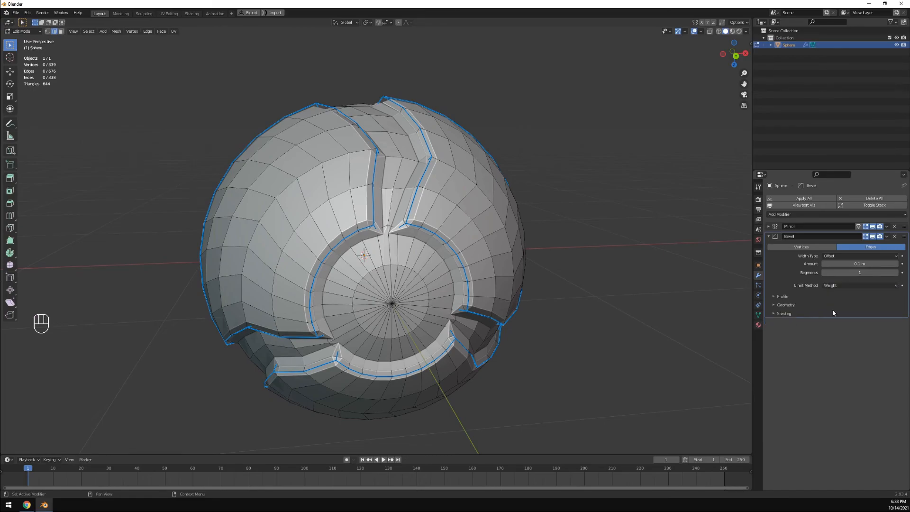
middle_click_drag(656, 299, 656, 286)
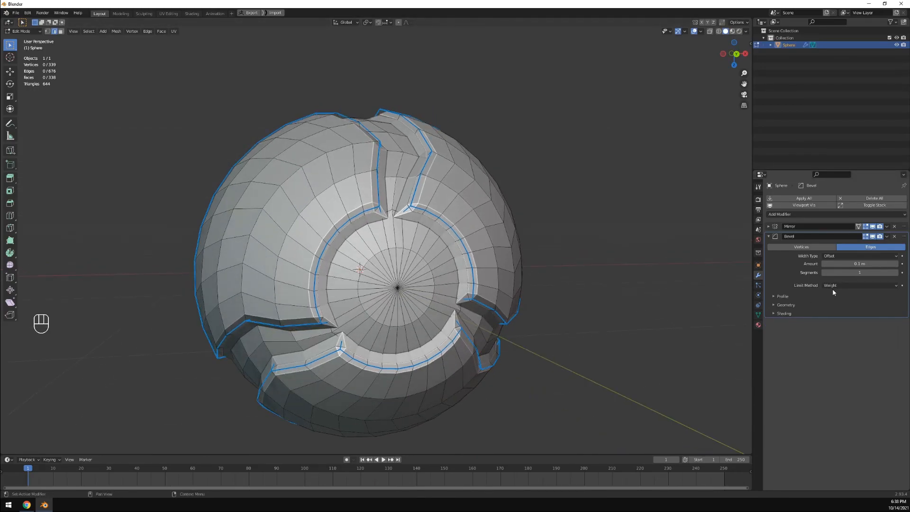
Toggle the Bevel modifier's viewport visibility repeatedly to compare the panel edges with and without it
left_click(872, 237)
left_click(872, 237)
left_click(873, 236)
left_click(872, 237)
left_click(872, 237)
left_click(872, 236)
left_click(872, 237)
left_click(873, 237)
Set the Bevel modifier's amount to 0.01 m and check the narrower bevels along the grooves
mouse_move(513, 279)
middle_mouse_down()
mouse_move(576, 258)
mouse_move(583, 264)
mouse_move(517, 262)
mouse_move(500, 286)
middle_mouse_up()
scroll(446, 242, "up", 3)
middle_click_drag(413, 209, 364, 217)
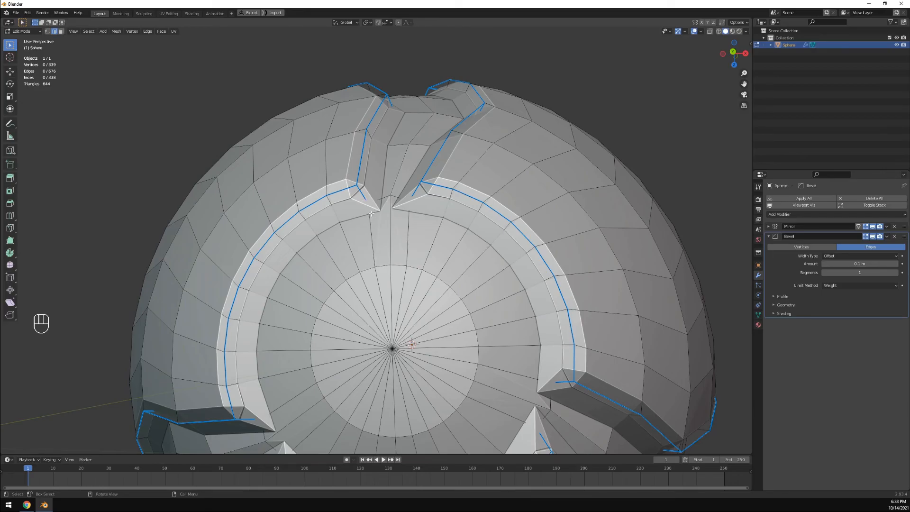
left_click_drag(835, 263, 806, 263)
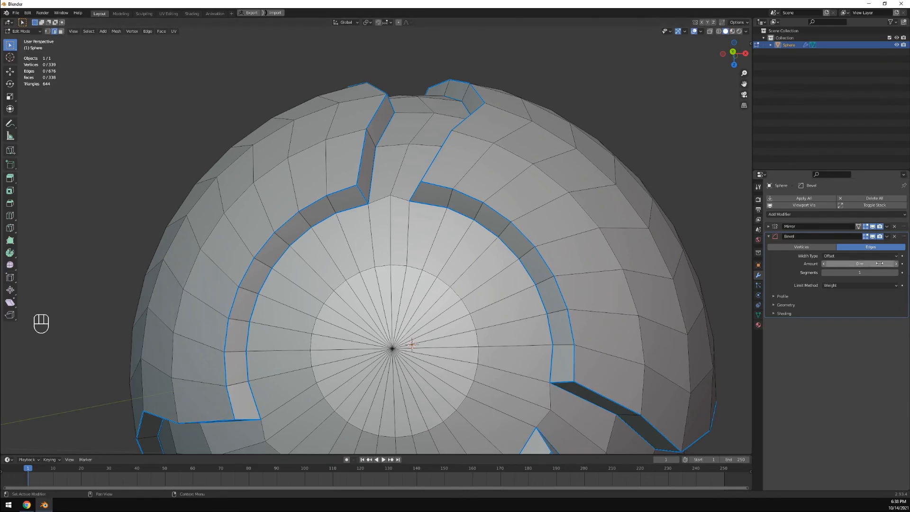
mouse_move(835, 264)
left_mouse_down()
mouse_move(845, 264)
mouse_move(836, 263)
left_mouse_up()
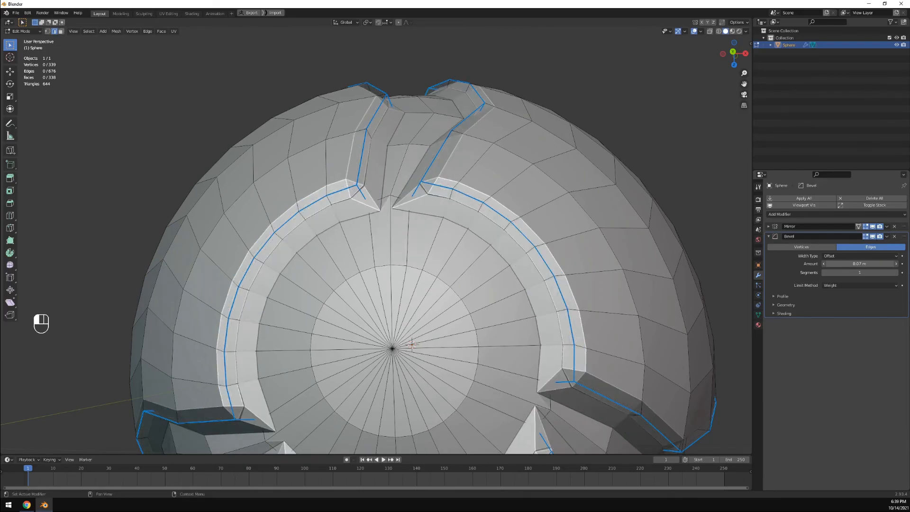
left_click_drag(836, 263, 858, 264, "shift")
left_click_drag(859, 264, 837, 263)
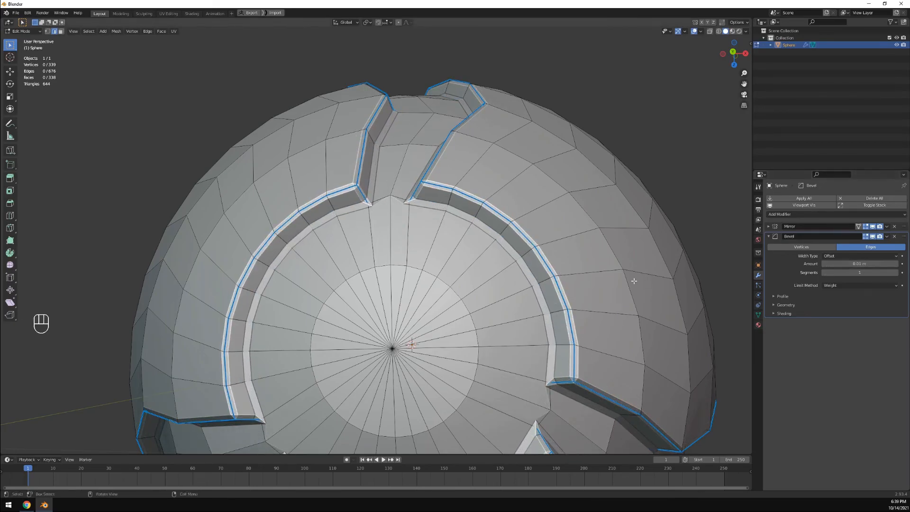
scroll(492, 228, "down", 3)
middle_click_drag(492, 227, 485, 279)
Switch from Edit Mode to Object Mode and deselect the sphere
left_click(16, 32)
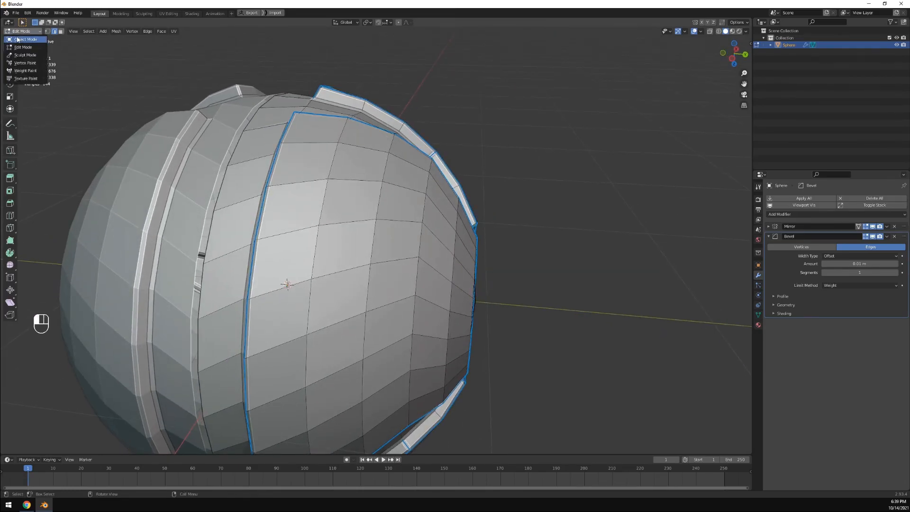
left_click(17, 39)
middle_click_drag(541, 87, 511, 79)
left_click(510, 79)
Inspect the bevelled grooves around the cap from several angles, and reselect the sphere
scroll(467, 201, "down", 3)
middle_click_drag(468, 201, 314, 238)
scroll(340, 250, "up", 4)
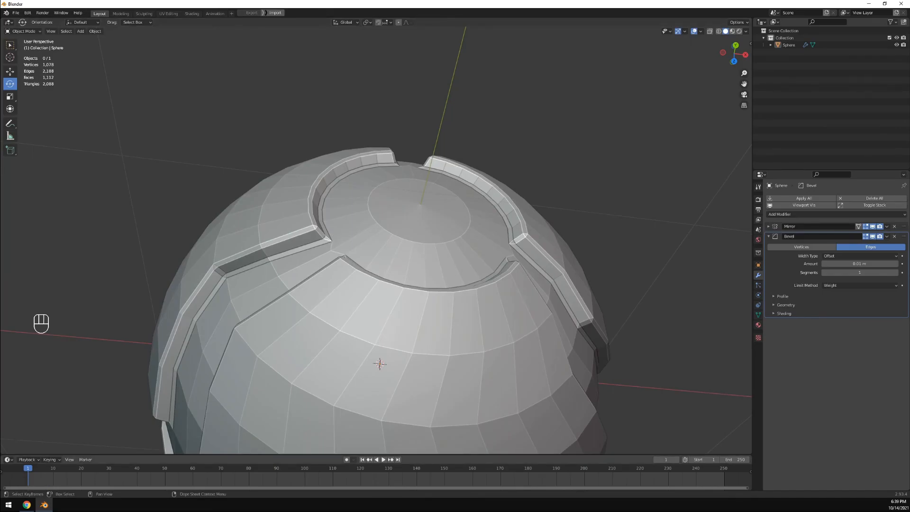
middle_click_drag(462, 290, 504, 260)
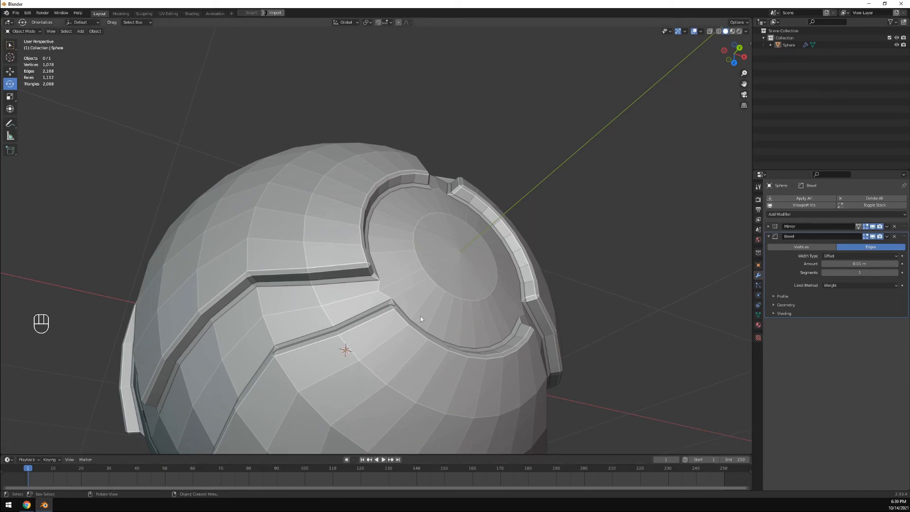
middle_click_drag(410, 322, 400, 329)
left_click(399, 330)
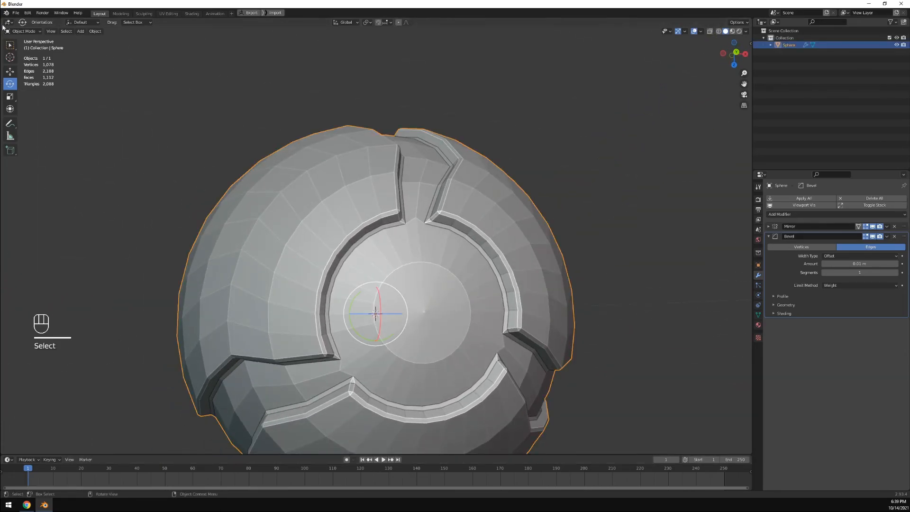
In Edit Mode with face selection, select the cap's faces and all face loops forming the sunken groove floors
left_click(23, 31)
left_click(22, 47)
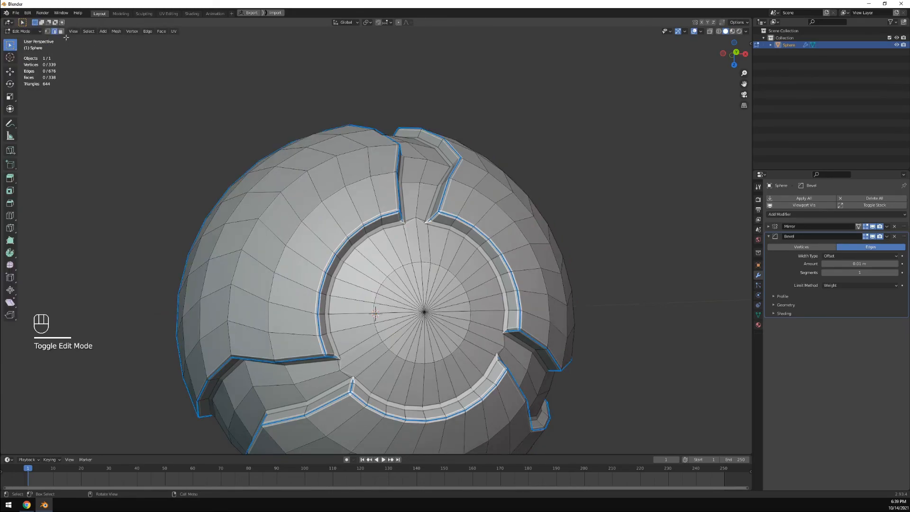
middle_click_drag(379, 326, 341, 375)
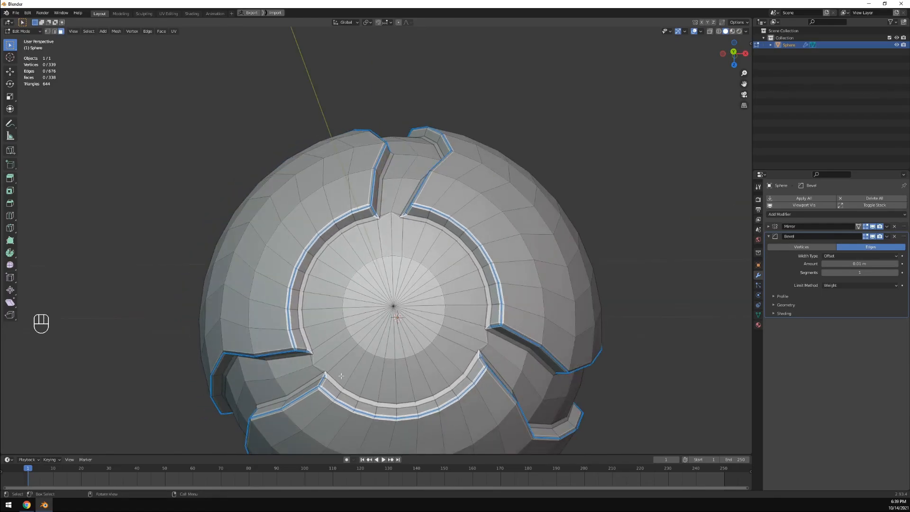
left_click_drag(343, 367, 449, 250)
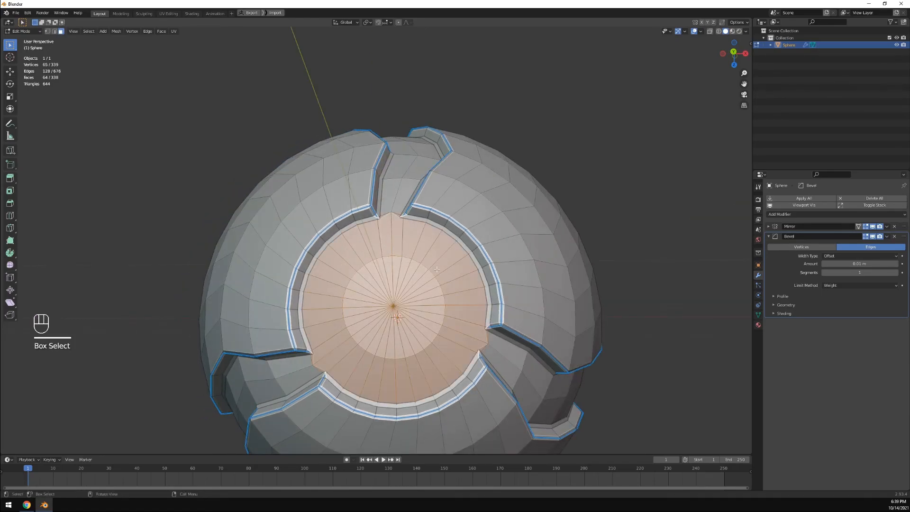
left_click(273, 374, "alt+shift")
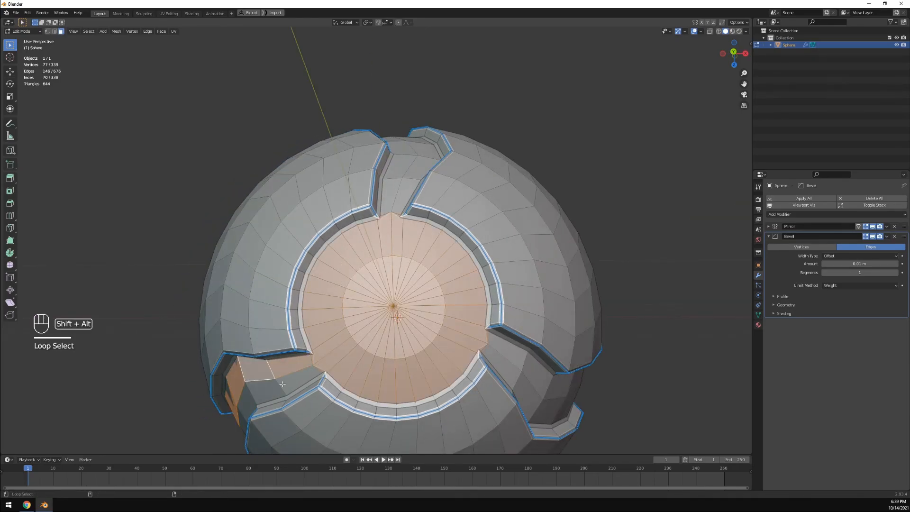
left_click(282, 384, "alt+shift")
left_click(400, 177, "alt+shift")
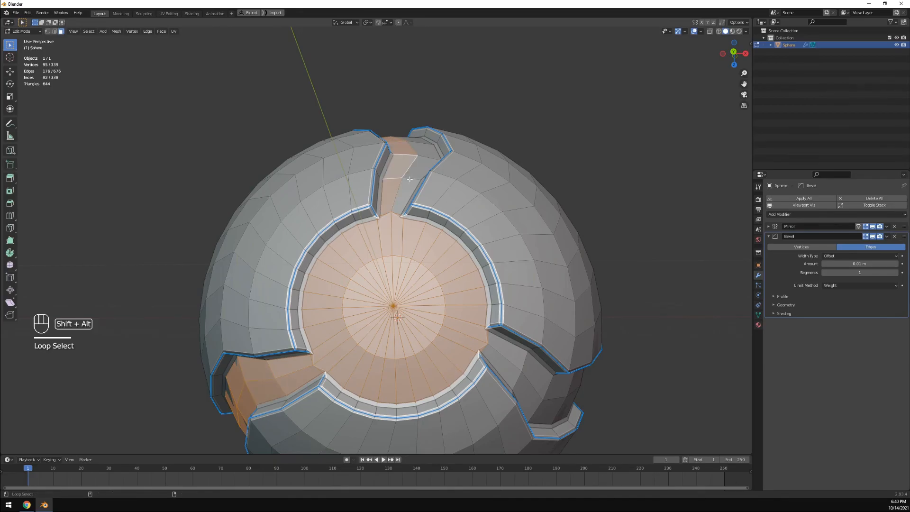
left_click(524, 365, "alt+shift")
middle_click_drag(524, 365, 472, 193)
left_click(469, 160, "alt+shift")
Examine the selected faces around the sphere, especially the corners where the groove meets the cap
scroll(470, 160, "down", 5)
middle_click_drag(455, 228, 506, 235)
scroll(485, 212, "up", 4)
scroll(506, 234, "up", 5)
middle_click_drag(483, 379, 429, 329, "shift")
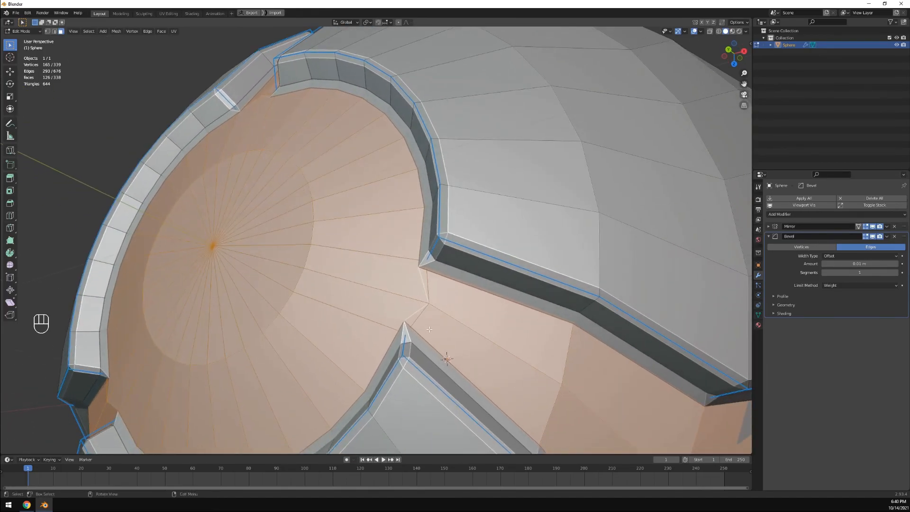
scroll(430, 329, "up", 5)
middle_click_drag(473, 403, 399, 286, "shift")
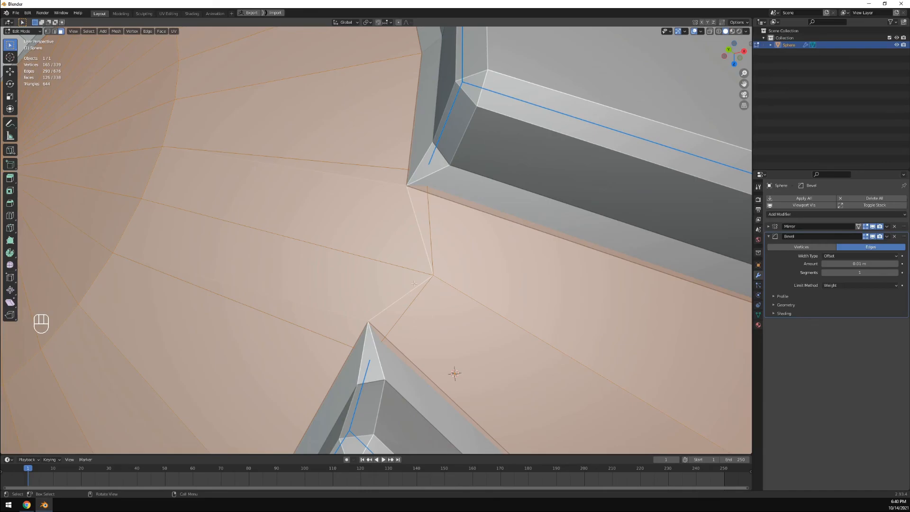
scroll(422, 274, "down", 10)
middle_click_drag(422, 274, 259, 290)
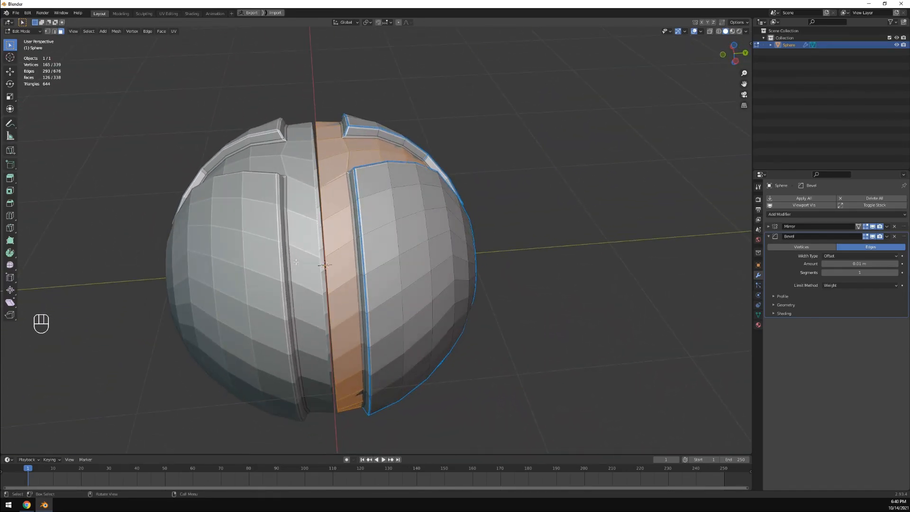
Delete the selected cap and groove-floor faces, leaving only the raised panels
left_click(117, 32)
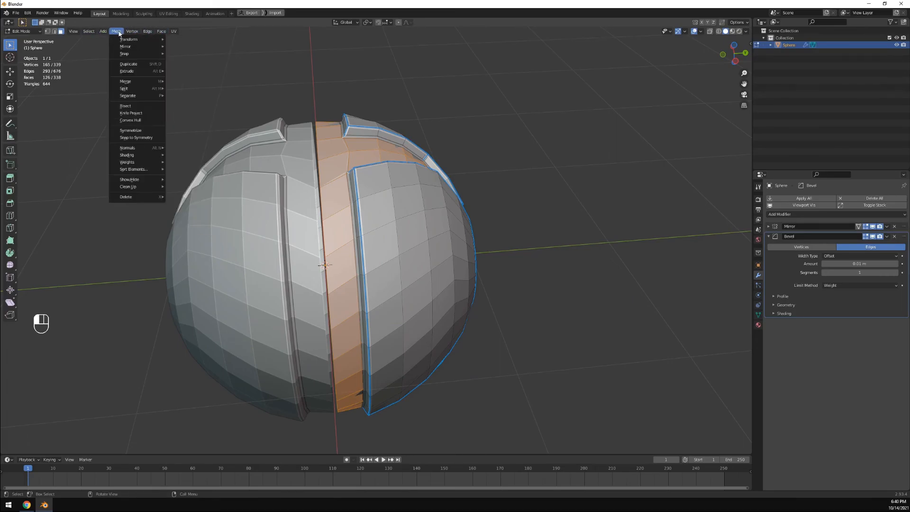
mouse_move(121, 196)
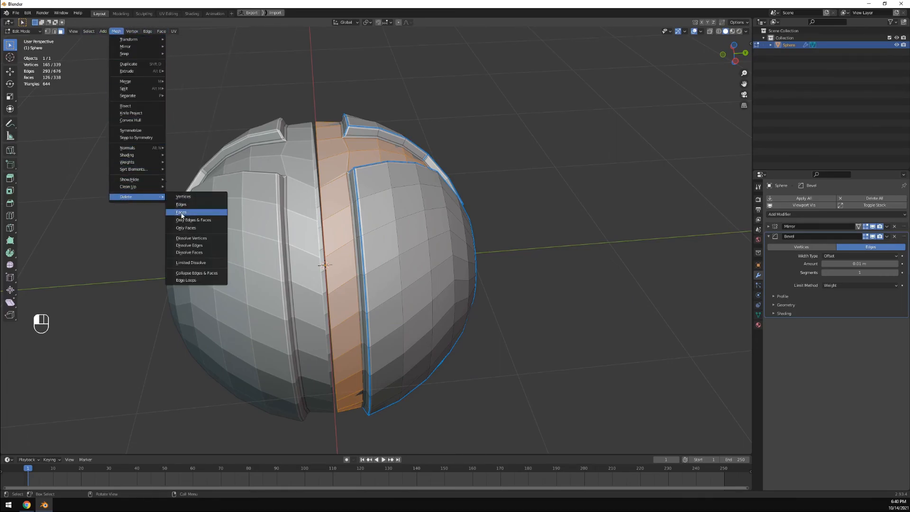
left_click(182, 216)
middle_click_drag(395, 203, 298, 145)
scroll(402, 201, "up", 3)
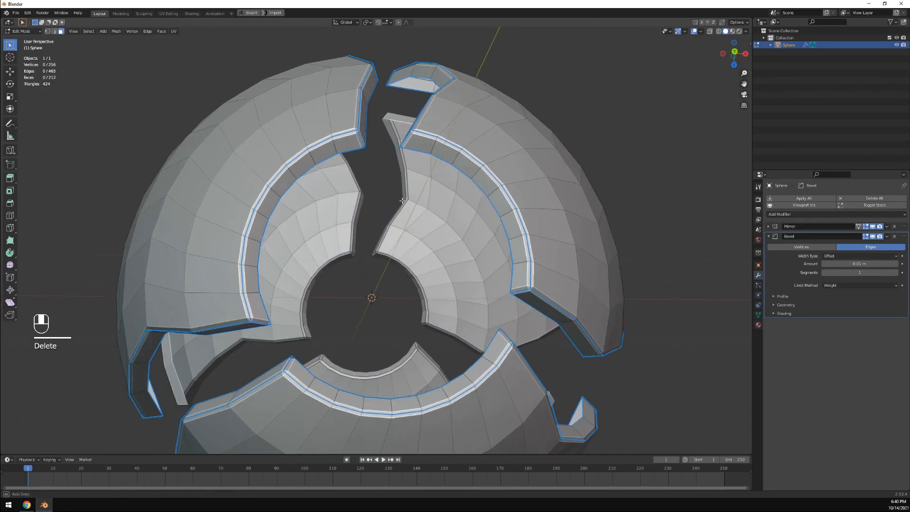
Return to Object Mode, deselect the panels, inspect them from several angles and collapse the Bevel modifier's settings
left_click(23, 31)
left_click(18, 42)
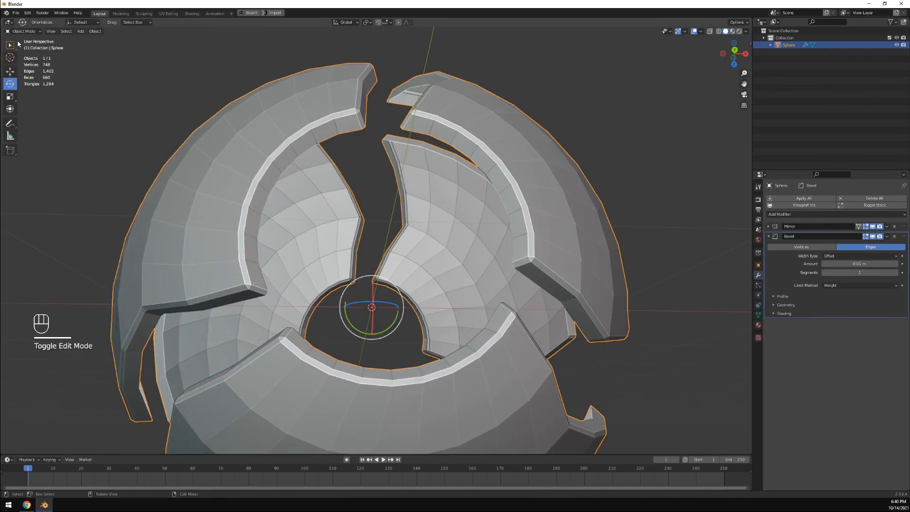
left_click(163, 75)
middle_click_drag(442, 109, 454, 147)
scroll(432, 149, "down", 4)
middle_click_drag(455, 171, 516, 141)
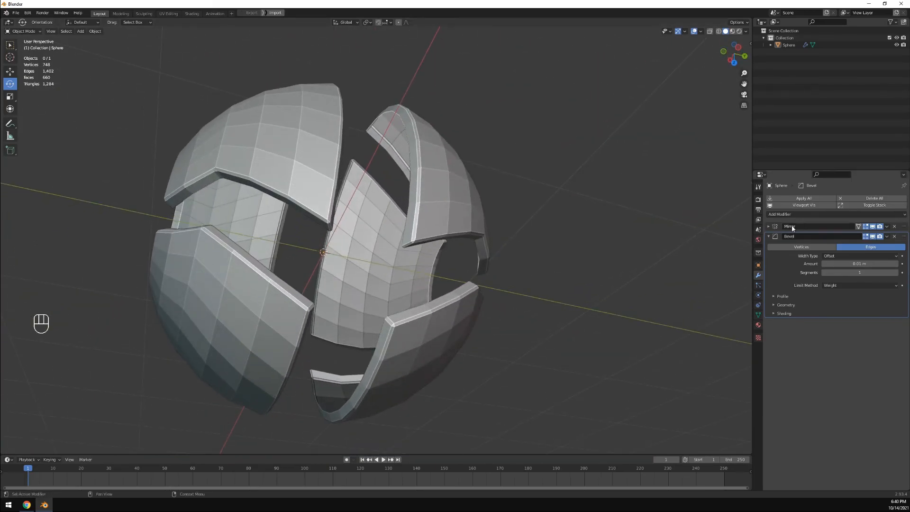
left_click(769, 236)
middle_click_drag(573, 227, 526, 224)
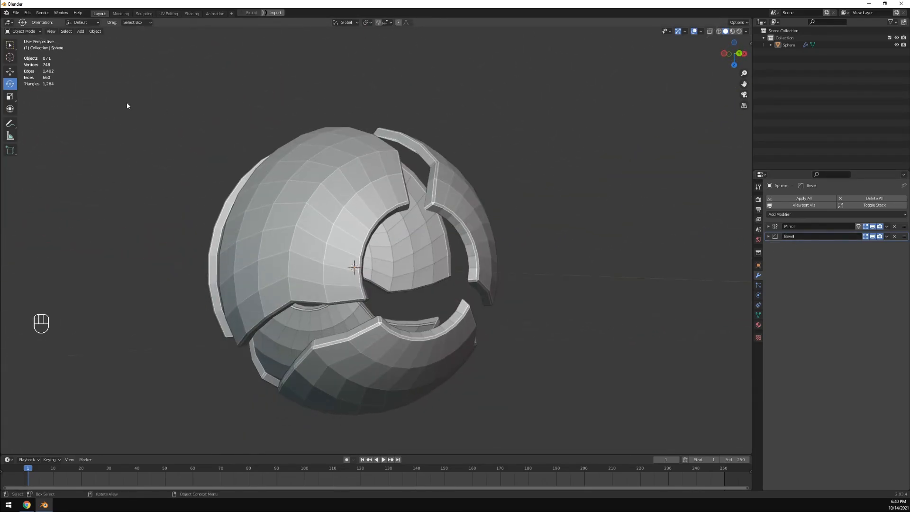
Add a trial UV sphere at the origin and undo and redo it repeatedly to compare it with the panels
left_click(81, 32)
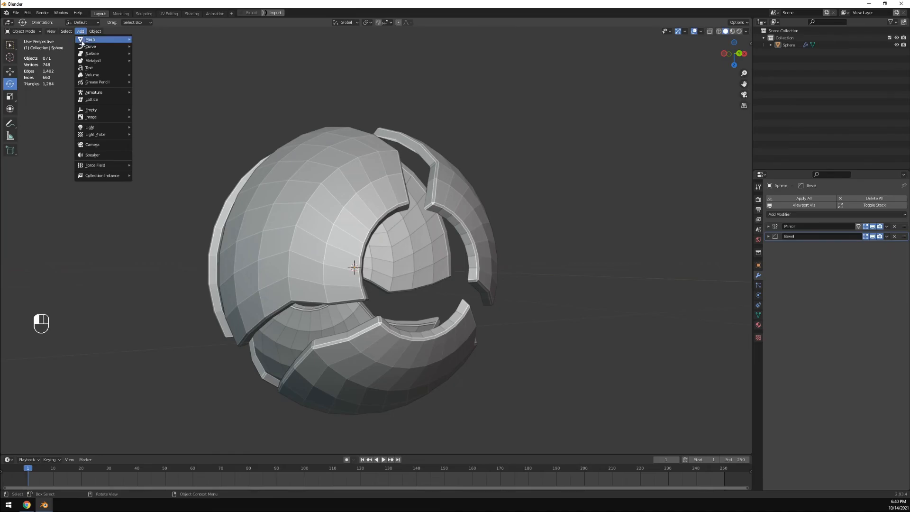
mouse_move(95, 39)
left_click(149, 62)
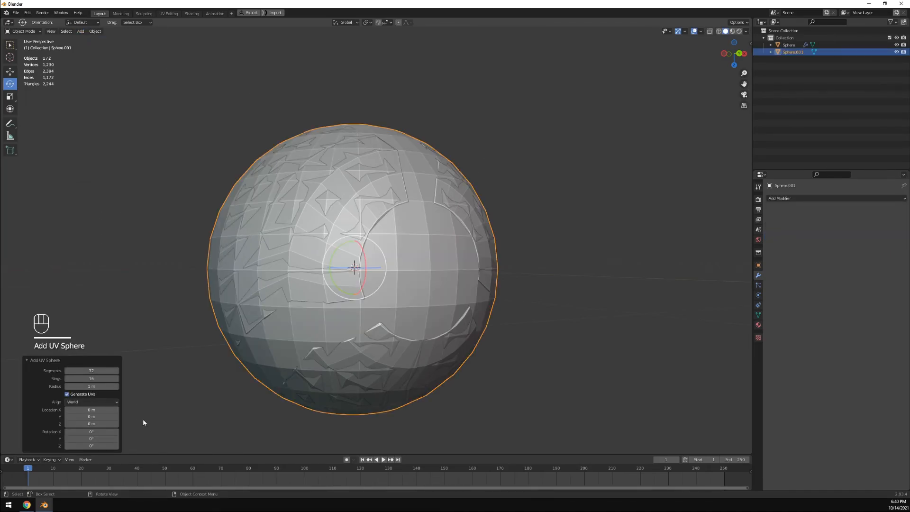
middle_click_drag(490, 252, 564, 265)
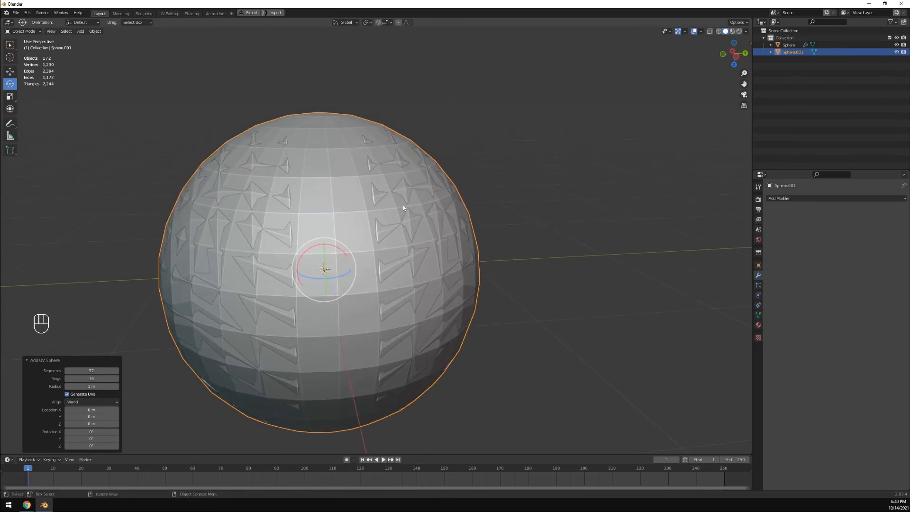
key("ctrl+z")
middle_click_drag(504, 226, 493, 228)
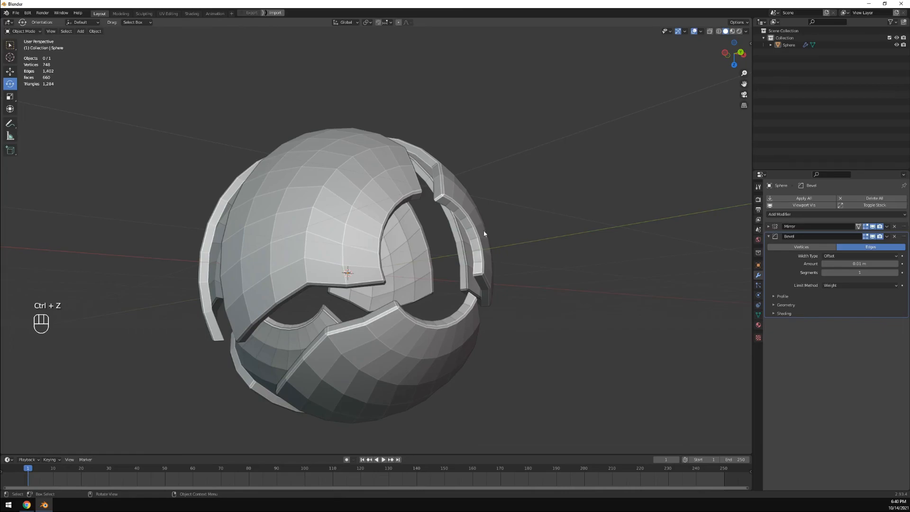
key("ctrl+shift+z")
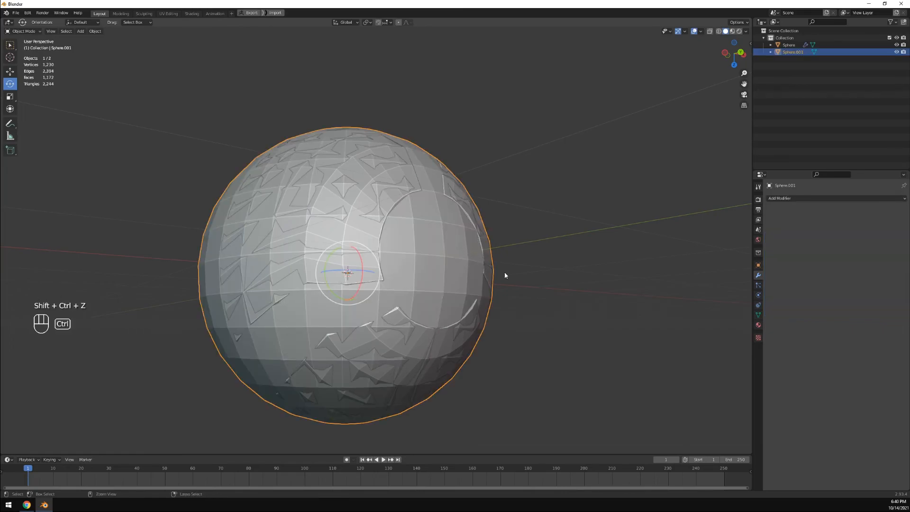
key("ctrl+z")
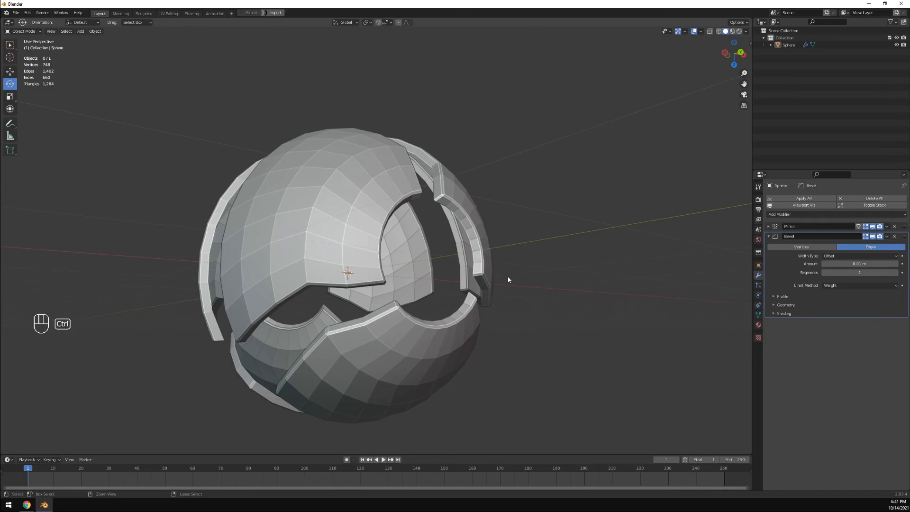
key("ctrl+shift+z")
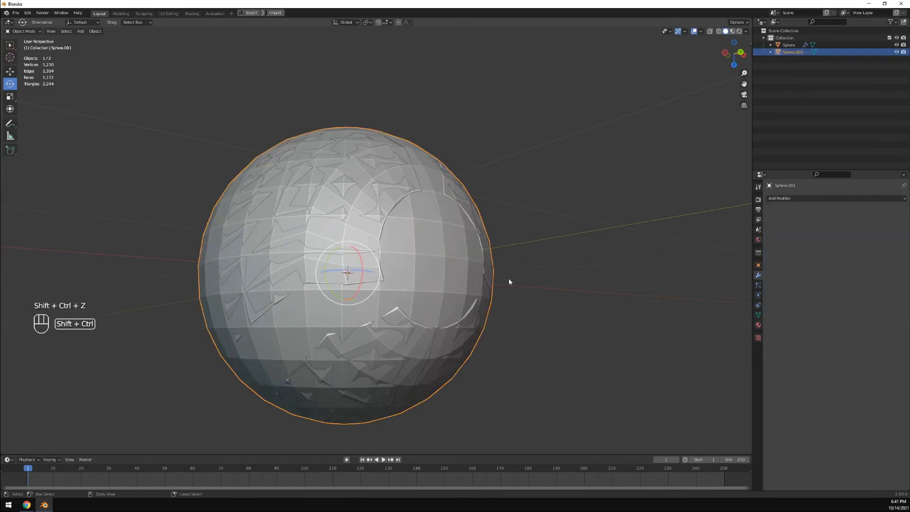
Select the trial UV sphere and delete it
left_click(459, 264)
left_click(95, 31)
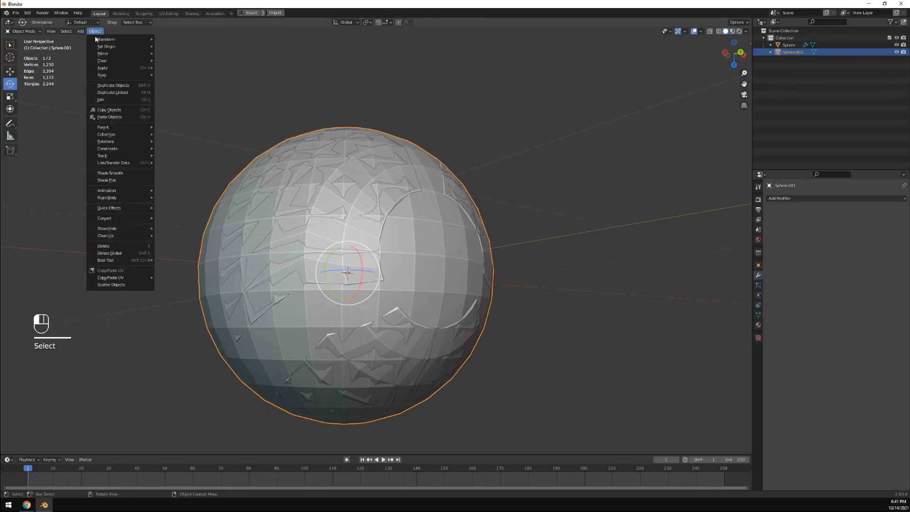
left_click(117, 247)
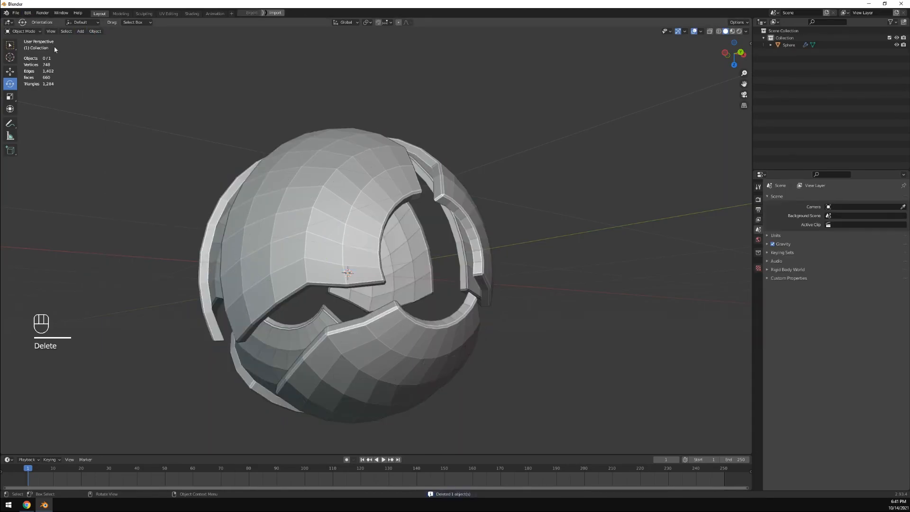
Add a UV sphere with 32 segments, 16 rings and 1 m radius at the origin, with its X rotation set to 90°
left_click(82, 32)
mouse_move(101, 39)
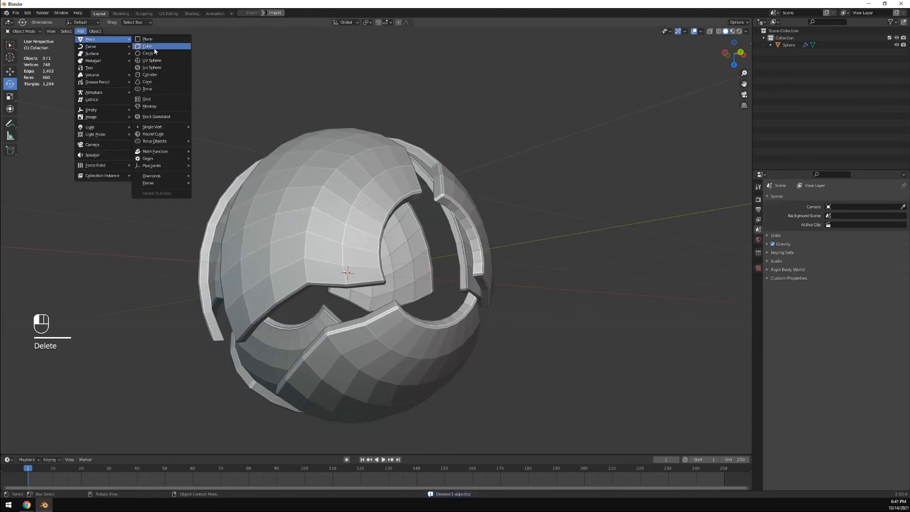
left_click(152, 60)
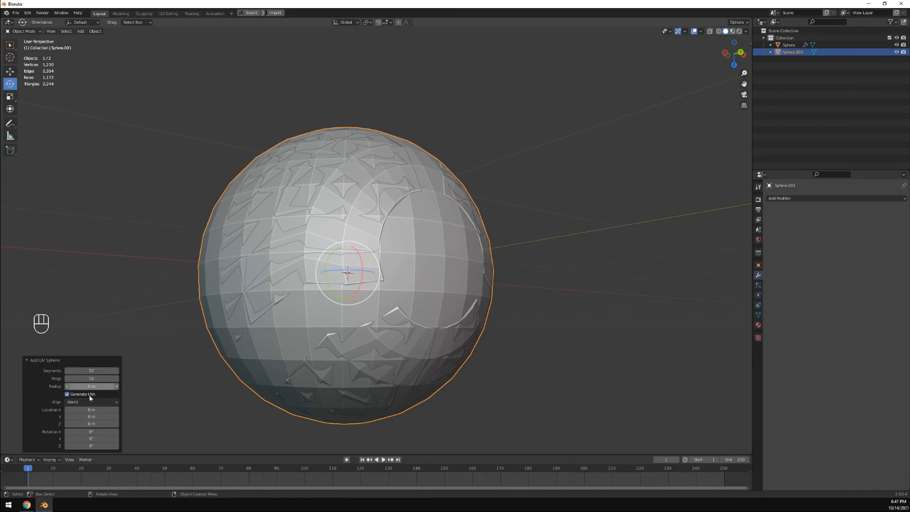
left_click_drag(92, 432, 426, 445)
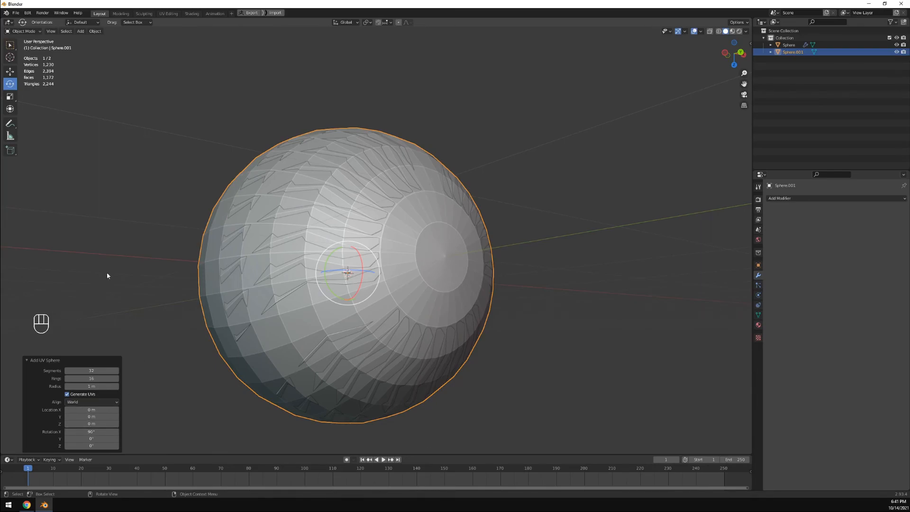
middle_click_drag(423, 152, 25, 101)
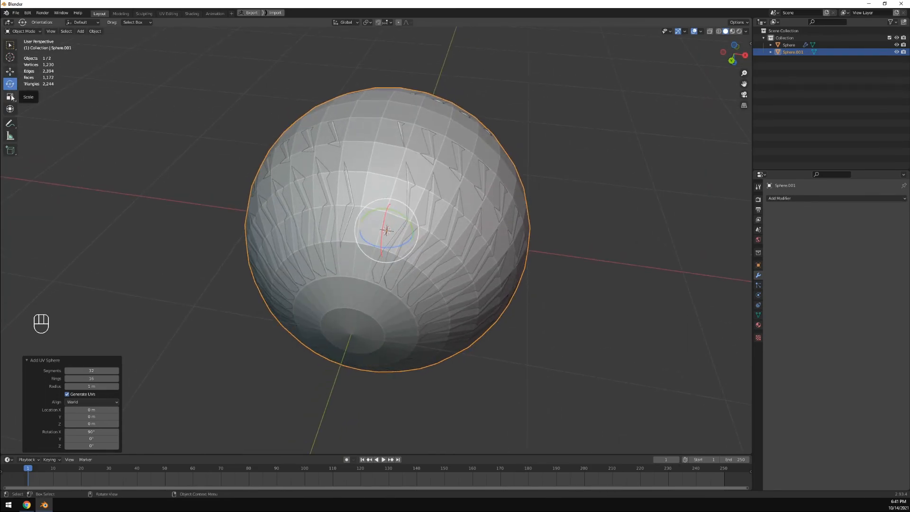
Scale the new sphere down slightly so it sits beneath the raised panels, then deselect it and check the fit from several angles
left_click(10, 96)
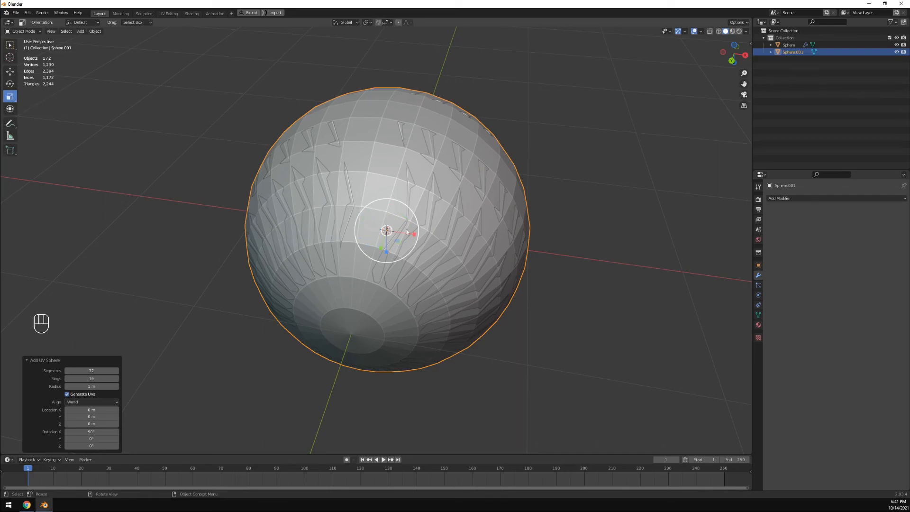
left_click_drag(414, 213, 409, 215)
left_click(608, 215)
middle_click_drag(608, 216, 418, 194)
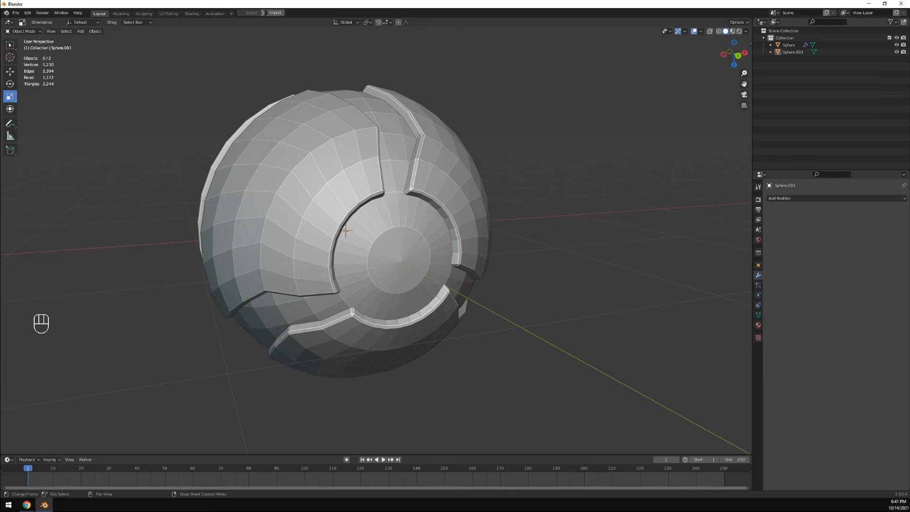
middle_click_drag(589, 360, 634, 319)
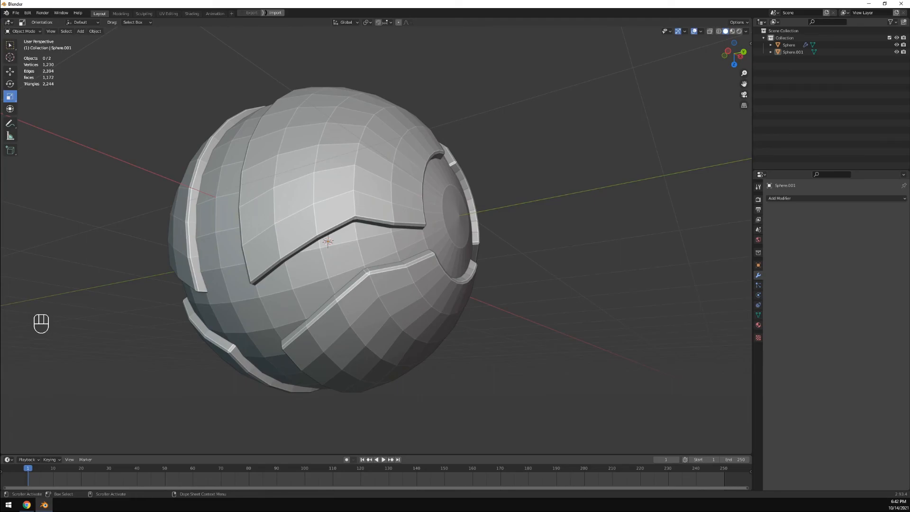
middle_click_drag(628, 240, 607, 357)
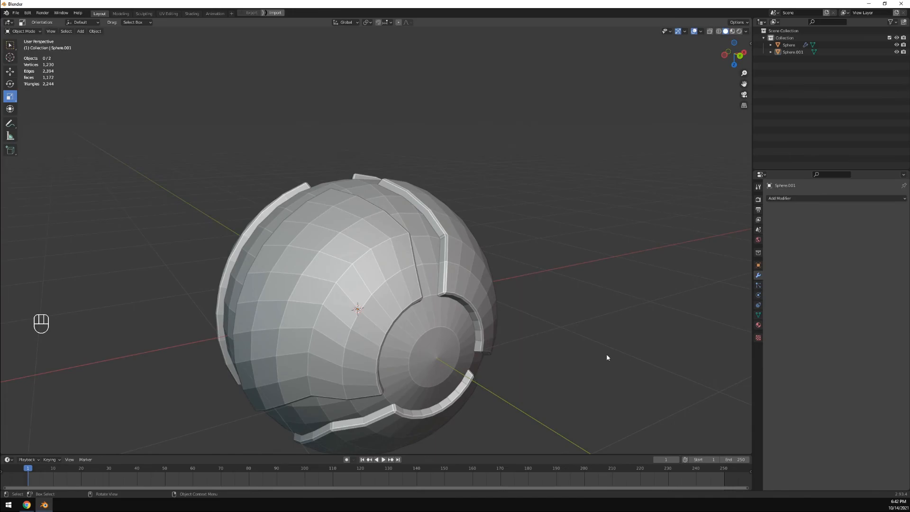
Add a Subdivision Surface modifier to the inner sphere, then deselect it and inspect its smoothed surface around the cap
left_click(439, 347)
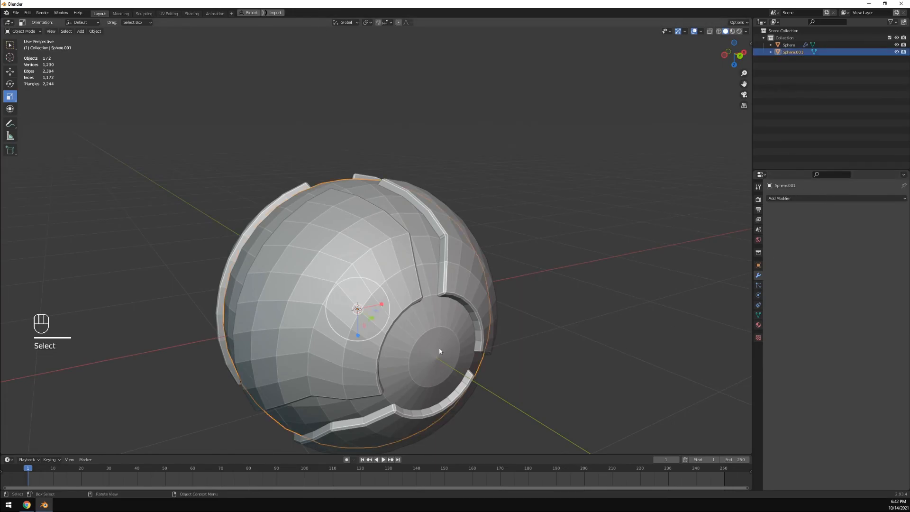
left_click(828, 198)
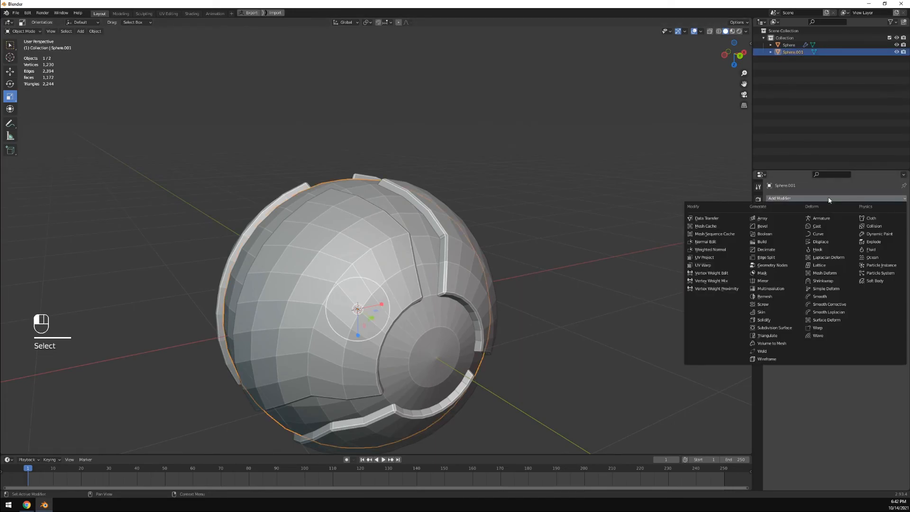
left_click(782, 329)
middle_click_drag(570, 290, 567, 220)
left_click(560, 264)
middle_click_drag(560, 267, 532, 266)
scroll(422, 258, "up", 2)
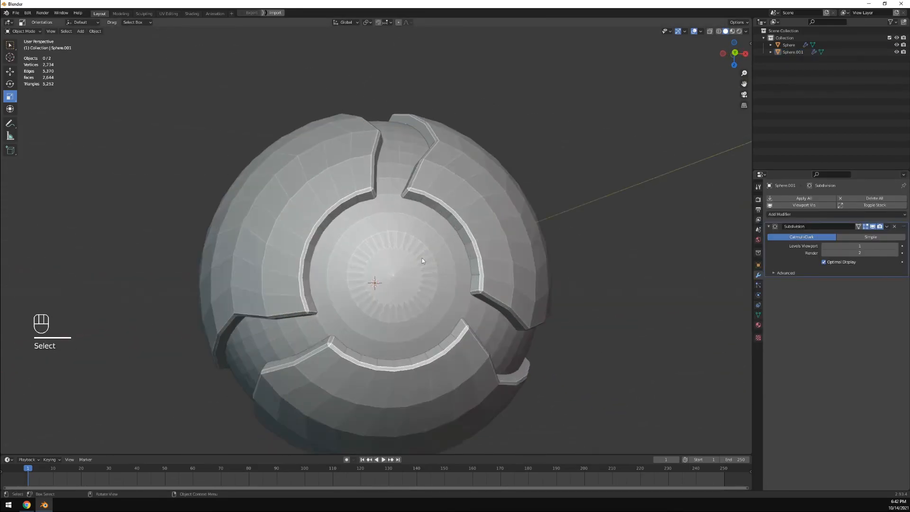
middle_click_drag(428, 261, 450, 262)
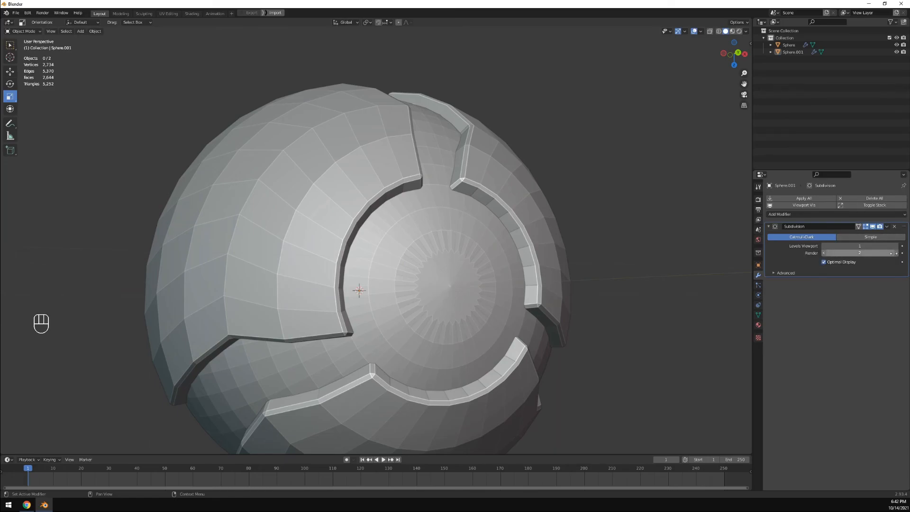
Raise the inner sphere's Subdivision viewport level to 3 and check the surface inside the circular cap opening
left_click(896, 247)
left_click(896, 246)
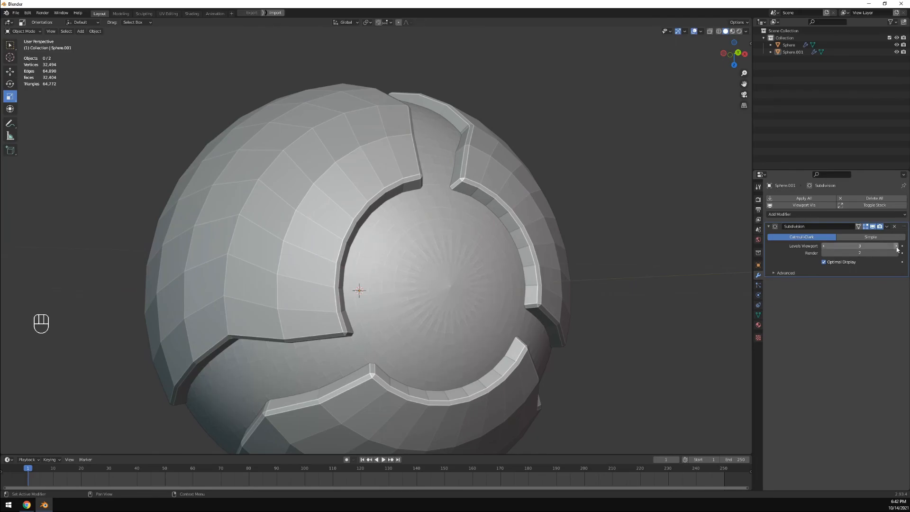
mouse_move(641, 305)
middle_mouse_down()
mouse_move(624, 299)
mouse_move(626, 307)
middle_mouse_up()
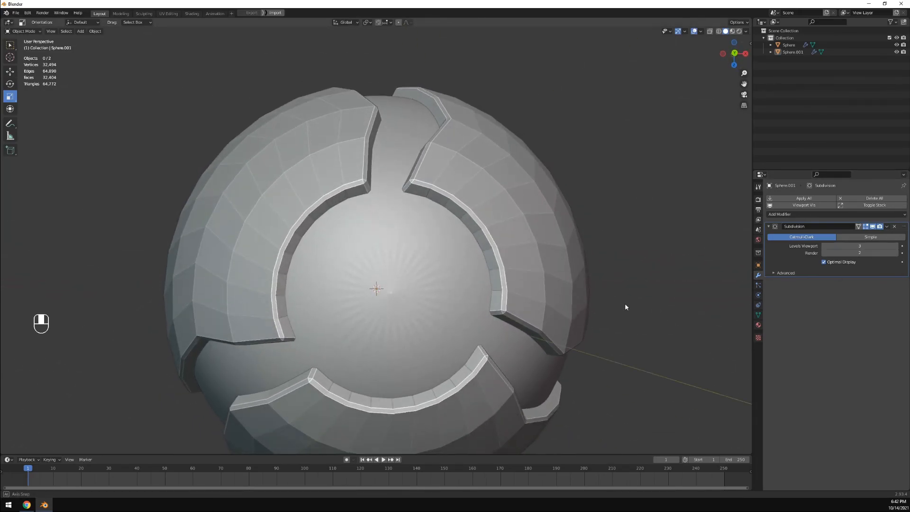
Apply smooth shading to the inner sphere, then deselect it and view the whole ball
left_click(446, 266)
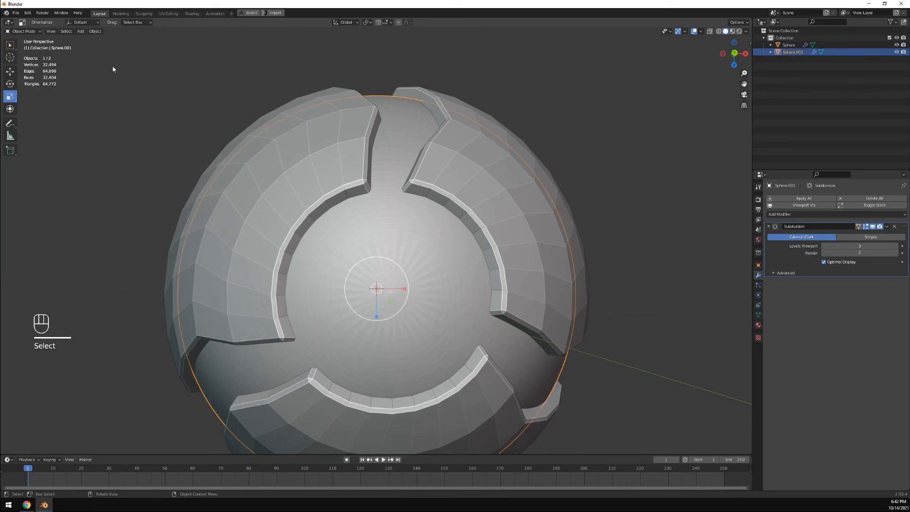
left_click(93, 32)
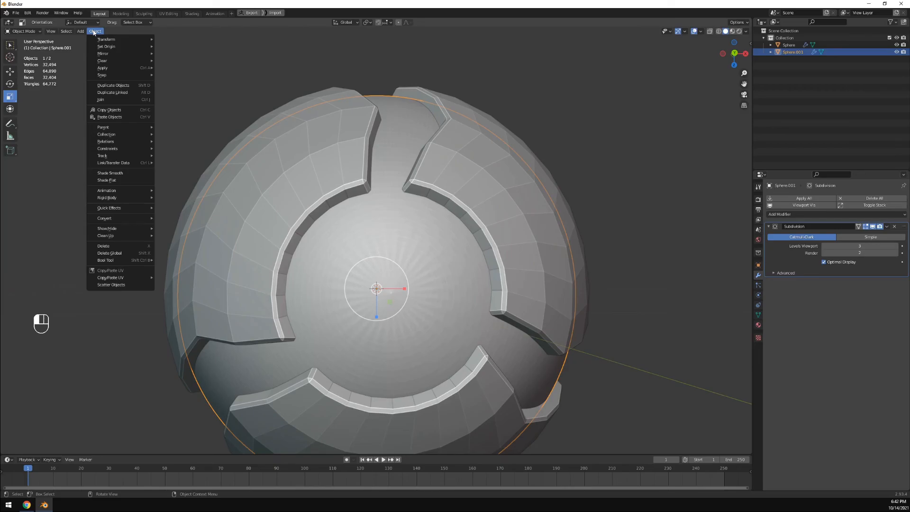
mouse_move(71, 35)
mouse_move(127, 152)
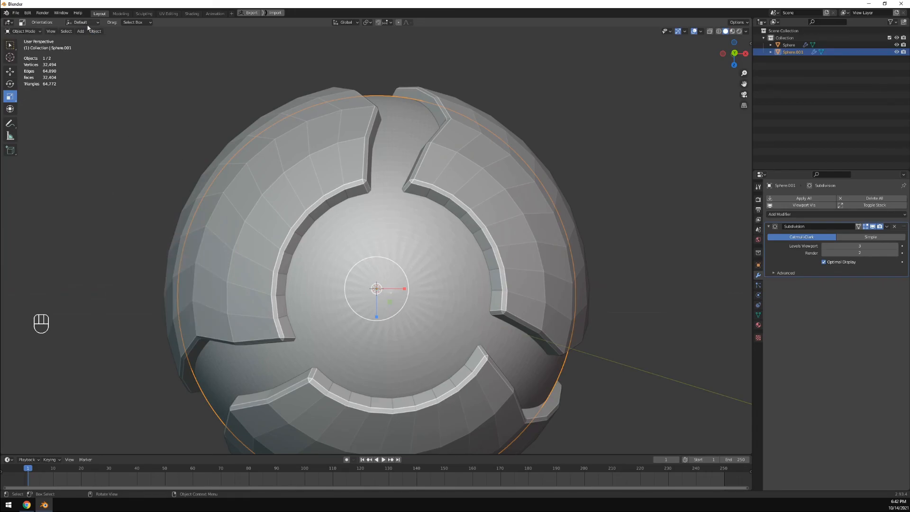
right_click(382, 239)
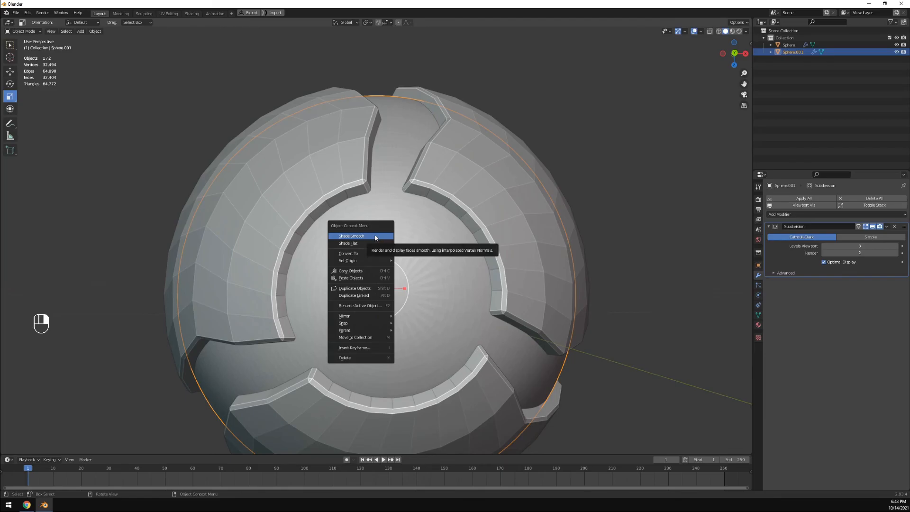
left_click(376, 236)
left_click(153, 159)
middle_click_drag(170, 163, 221, 177)
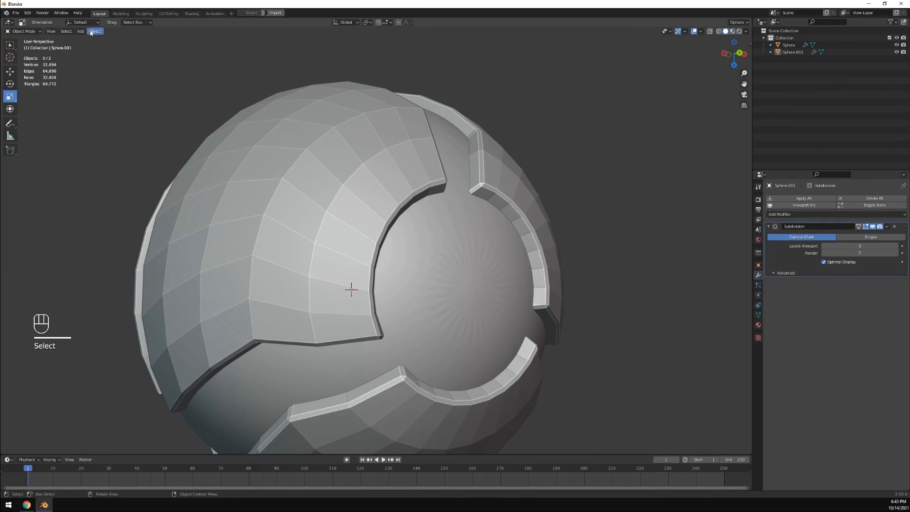
scroll(250, 122, "down", 2)
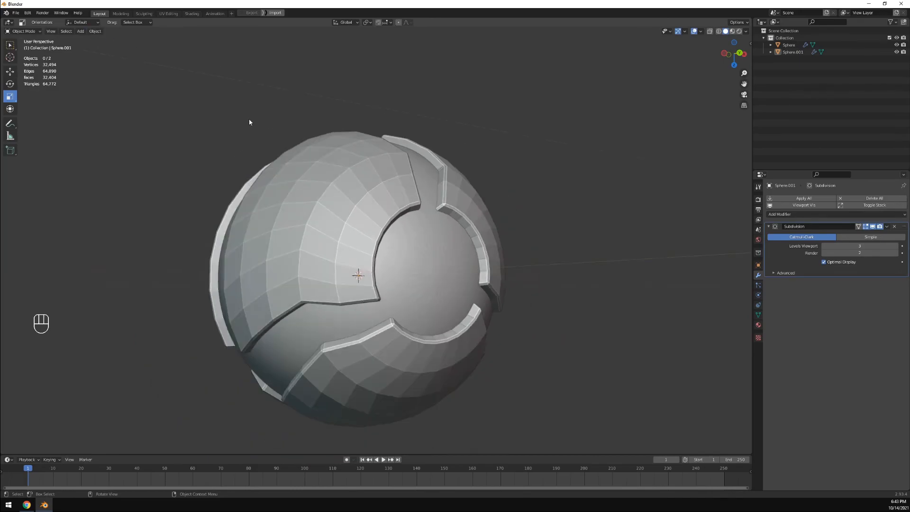
Add a Subdivision Surface modifier to the outer panels and set its viewport level to 3
left_click(428, 257)
middle_click_drag(571, 251, 555, 330)
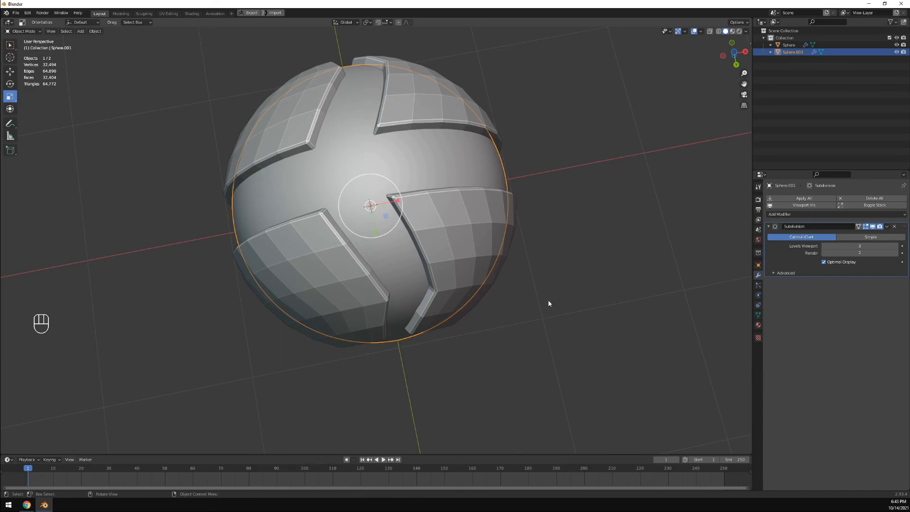
left_click(442, 229)
left_click(780, 216)
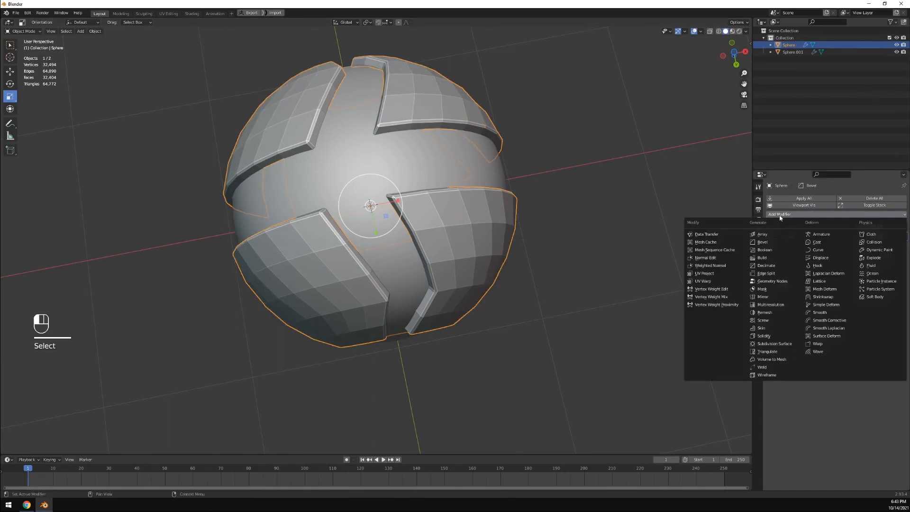
left_click(775, 344)
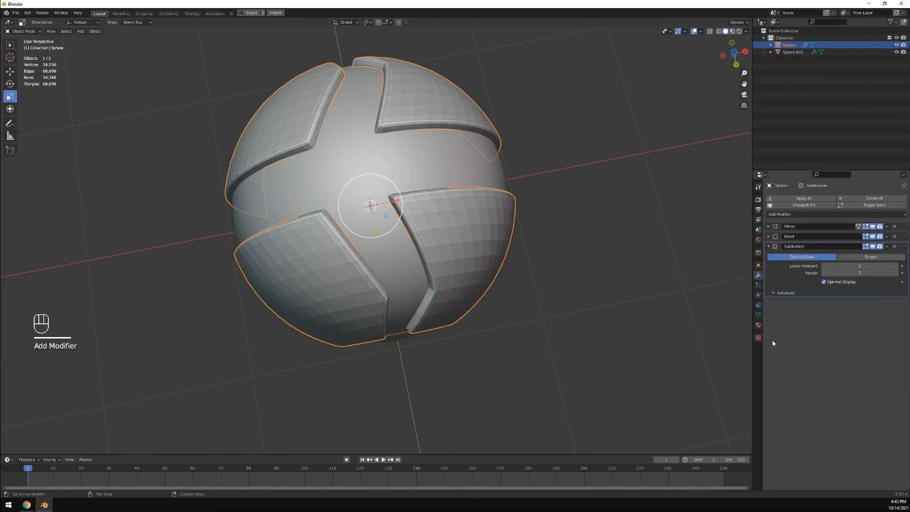
left_click(895, 267)
left_click(896, 266)
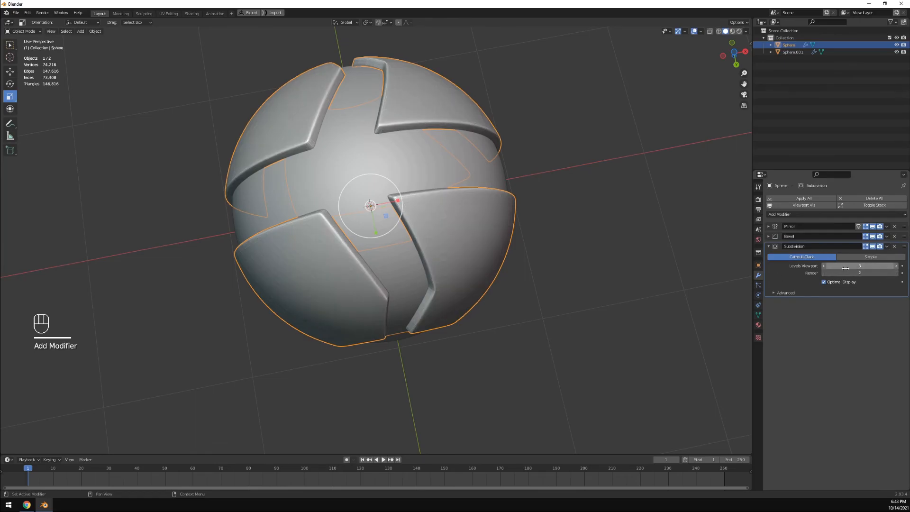
Apply smooth shading to the outer panels, then deselect them and inspect the ball from the side
middle_click_drag(550, 246, 542, 188)
right_click(454, 214)
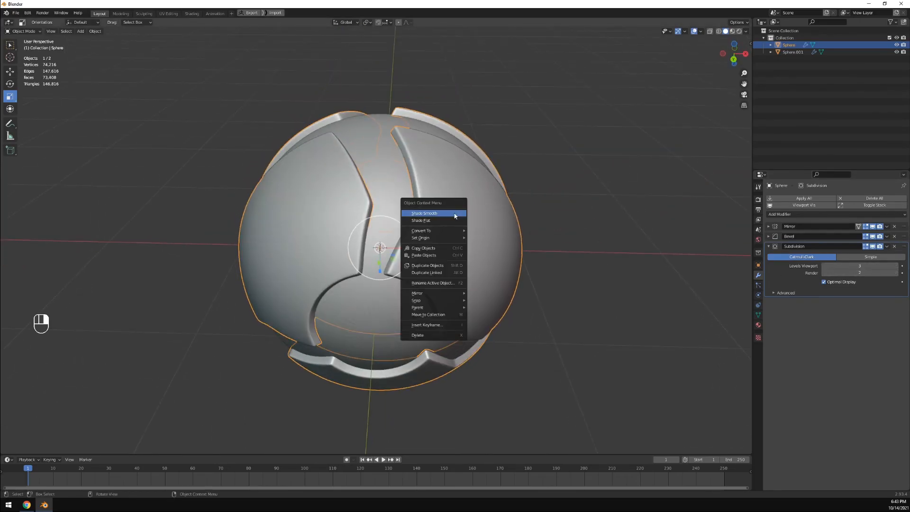
left_click(455, 213)
left_click(598, 248)
middle_click_drag(598, 249, 623, 237)
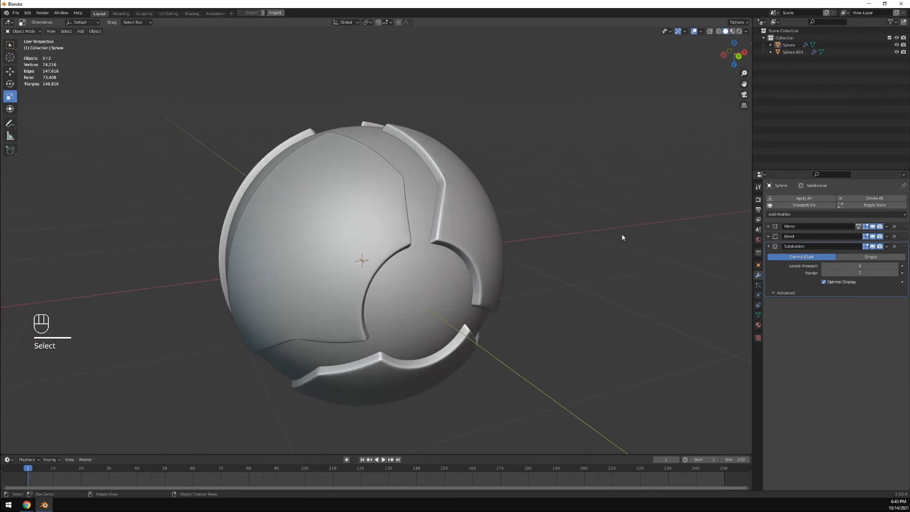
Duplicate the sphere panels' Bevel modifier so a second copy sits before the Subdivision modifier
middle_click_drag(462, 171, 460, 186)
middle_click_drag(460, 186, 411, 246, "shift")
scroll(420, 244, "up", 3)
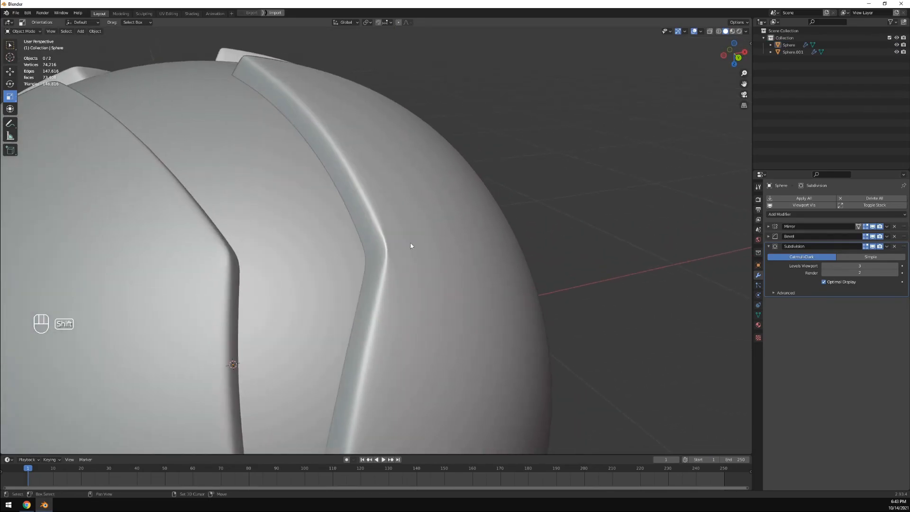
scroll(381, 259, "up", 2)
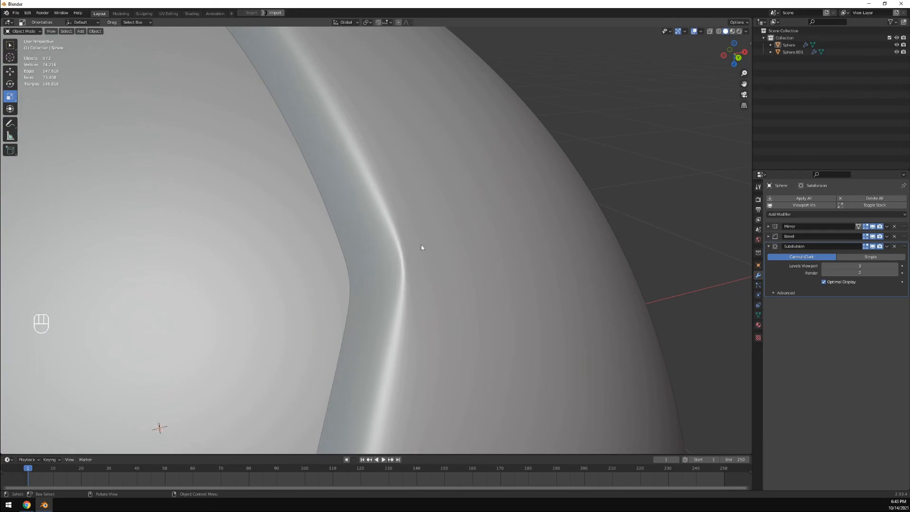
scroll(423, 248, "down", 10)
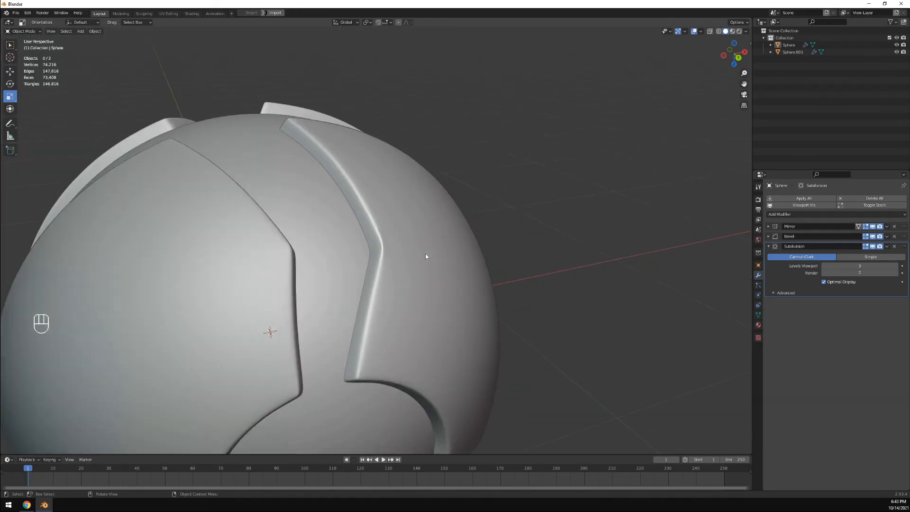
left_click(769, 236)
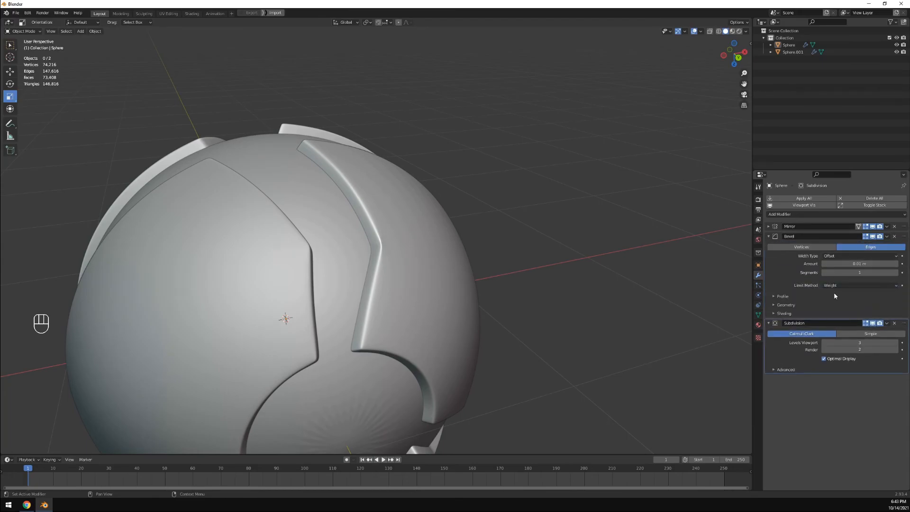
left_click(887, 236)
left_click(887, 237)
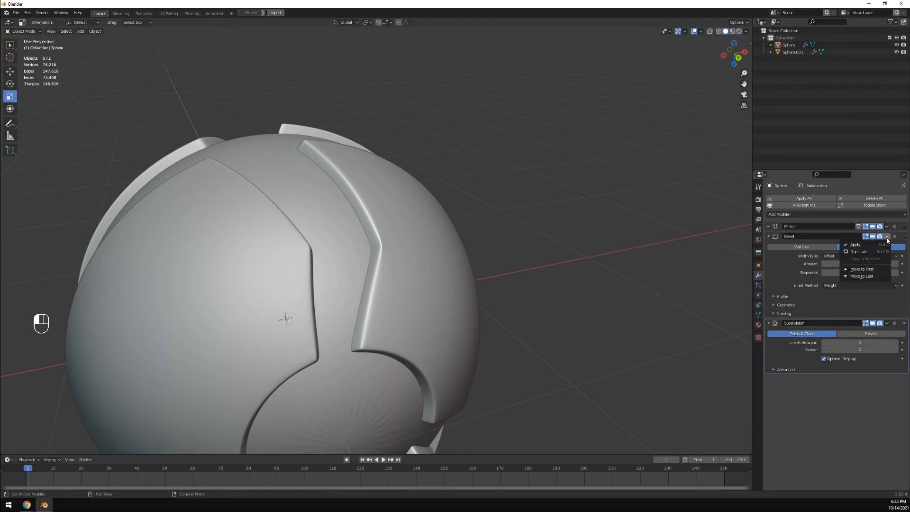
left_click(857, 252)
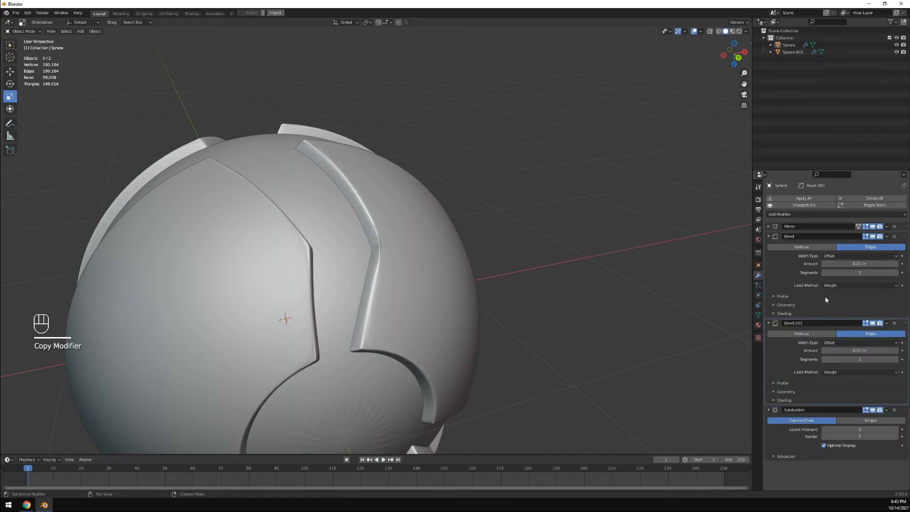
left_click(770, 237)
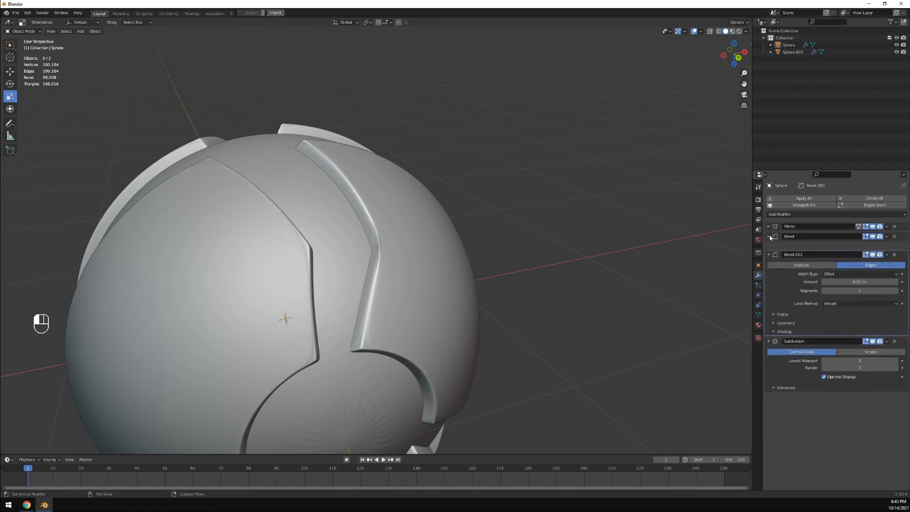
Turn off viewport display of all modifiers, and re-enable it only for the panels' Mirror and first Bevel modifiers
middle_click_drag(466, 216, 501, 221)
middle_click_drag(586, 229, 317, 273)
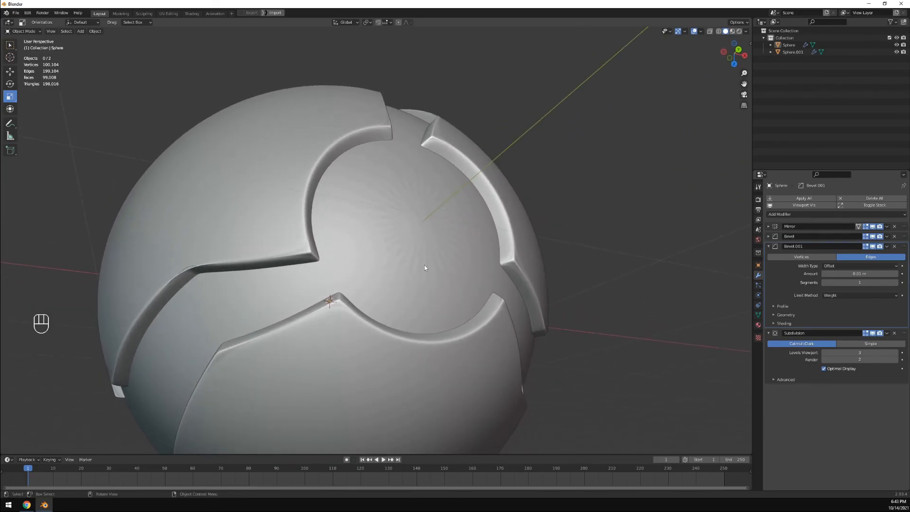
middle_click_drag(445, 159, 471, 210)
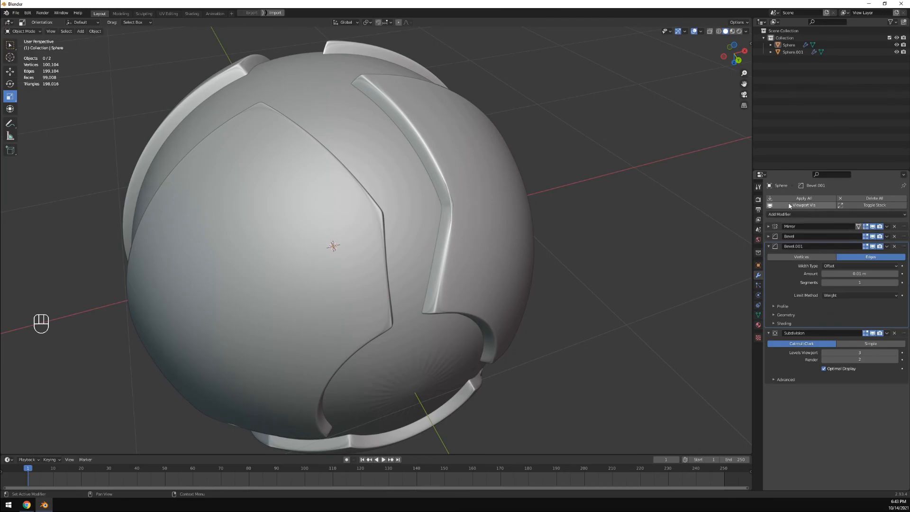
left_click(818, 207)
middle_click_drag(528, 235, 504, 215)
left_click(515, 201)
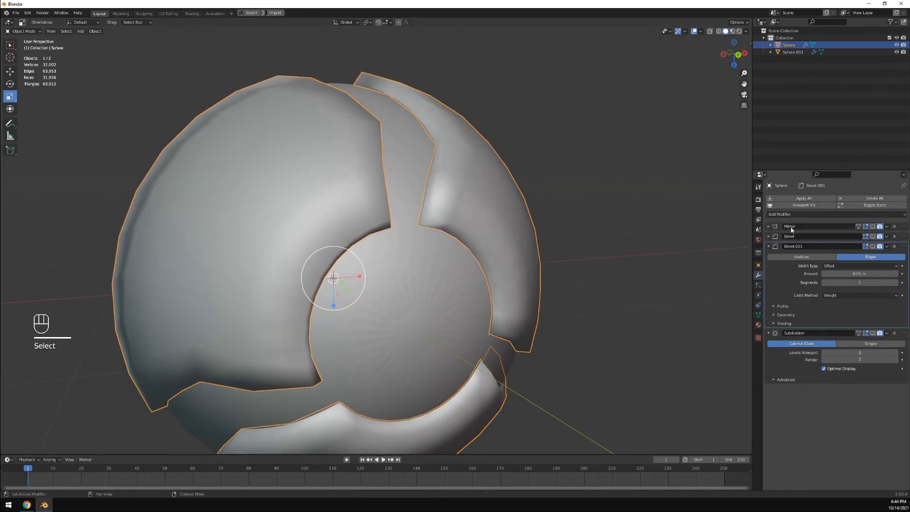
left_click(872, 227)
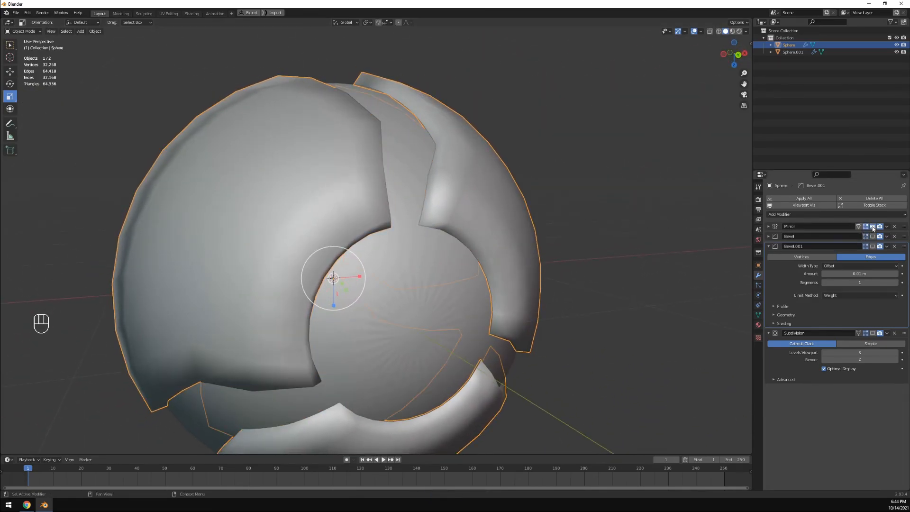
left_click(872, 236)
middle_click_drag(528, 216, 518, 219)
left_click(656, 202)
middle_click_drag(656, 202, 638, 208)
middle_click_drag(638, 208, 622, 262, "shift")
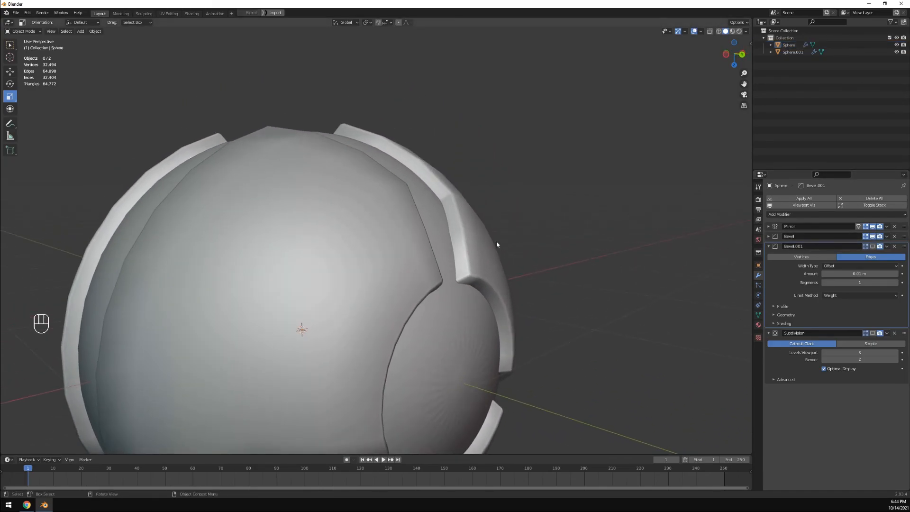
Apply the first Bevel modifier to the sphere panels object, leaving Subdivision hidden in the viewport
left_click(481, 231)
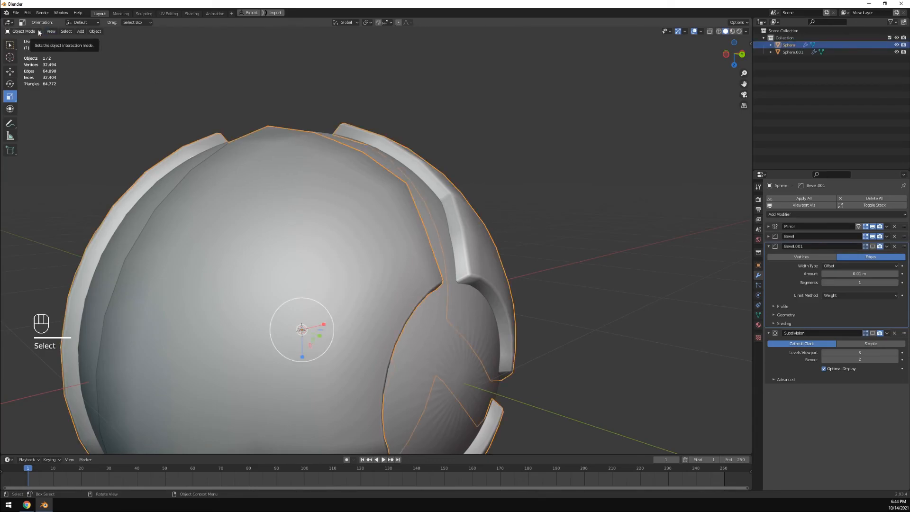
middle_click_drag(430, 149, 489, 170)
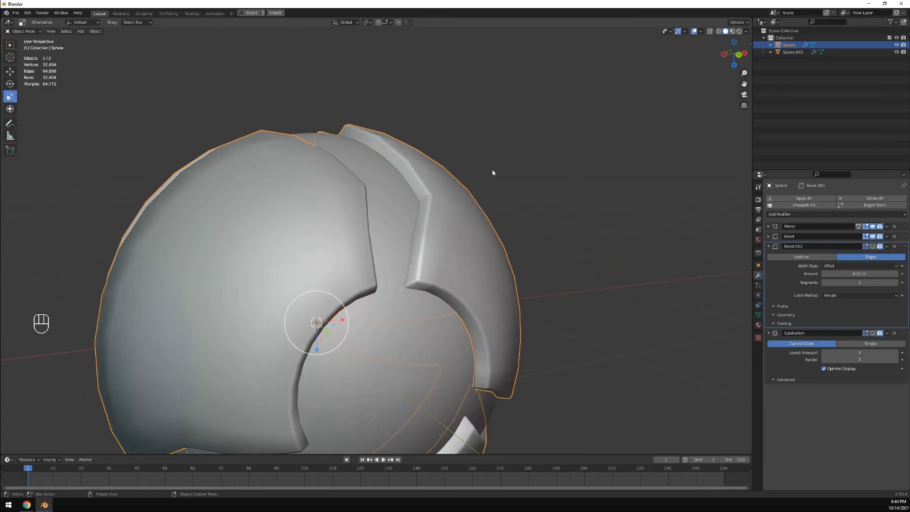
left_click(873, 333)
left_click(874, 334)
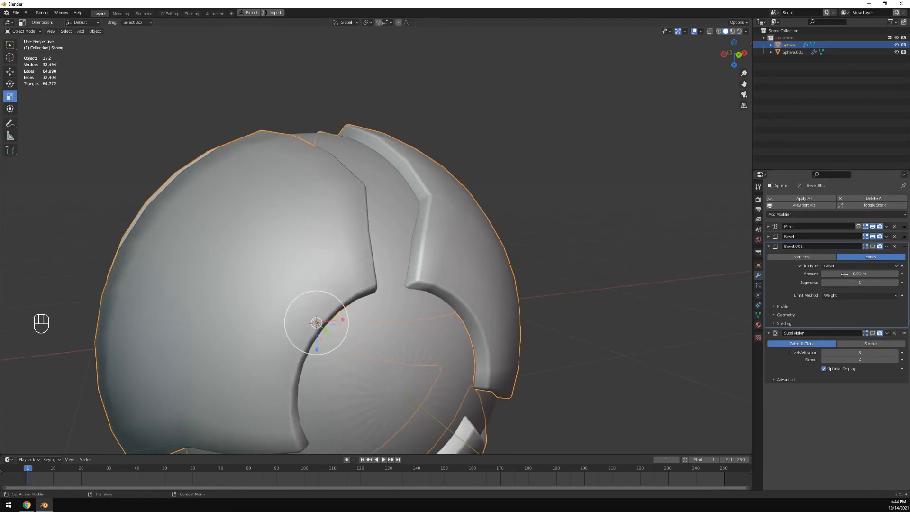
double_click(814, 236)
left_click(772, 241)
left_click(768, 236)
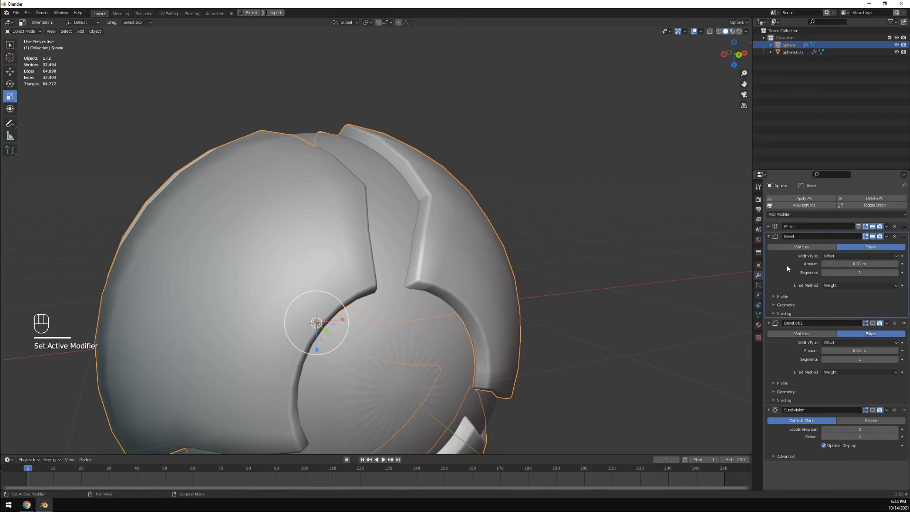
left_click(887, 236)
left_click(875, 245)
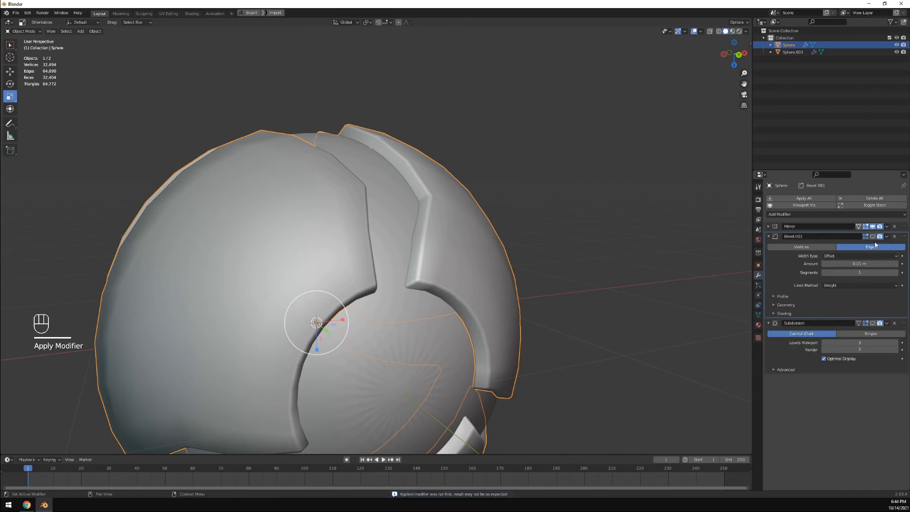
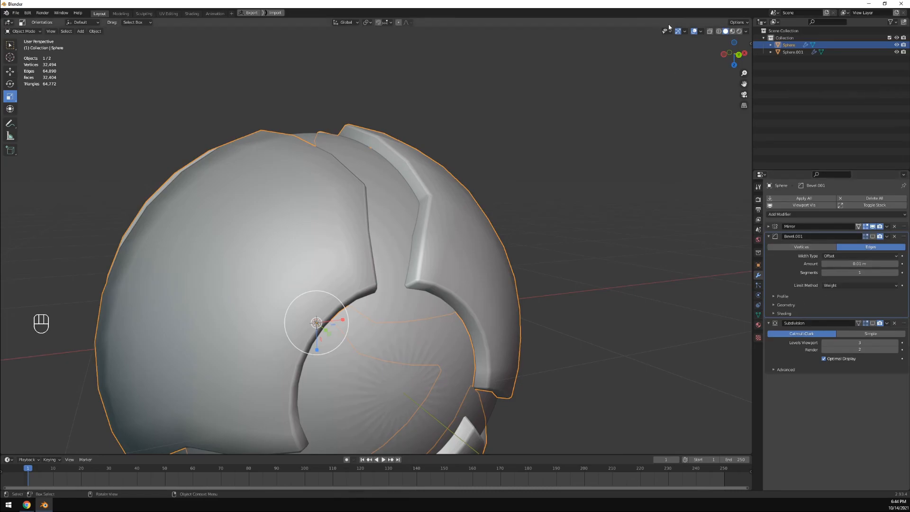
Turn on the wireframe overlay and show the Bevel.001 modifier in the viewport to examine the panel edge topology
left_click(702, 32)
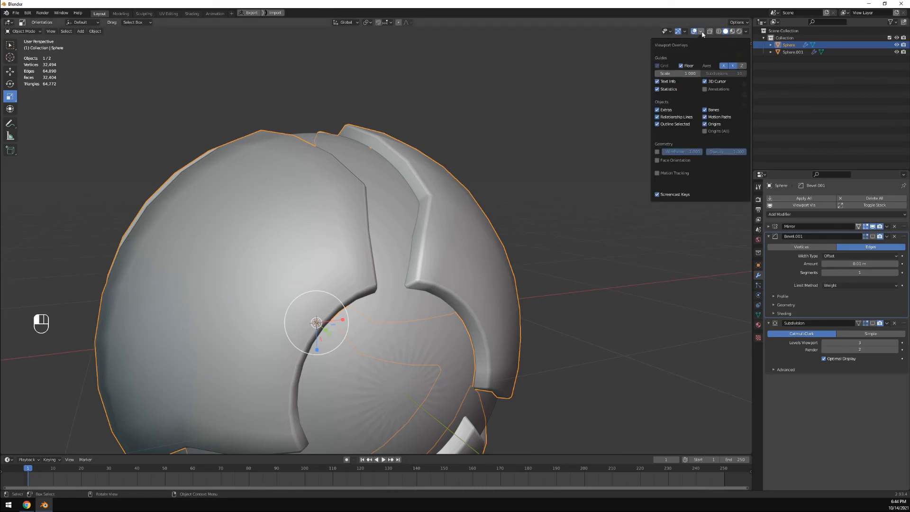
left_click(658, 152)
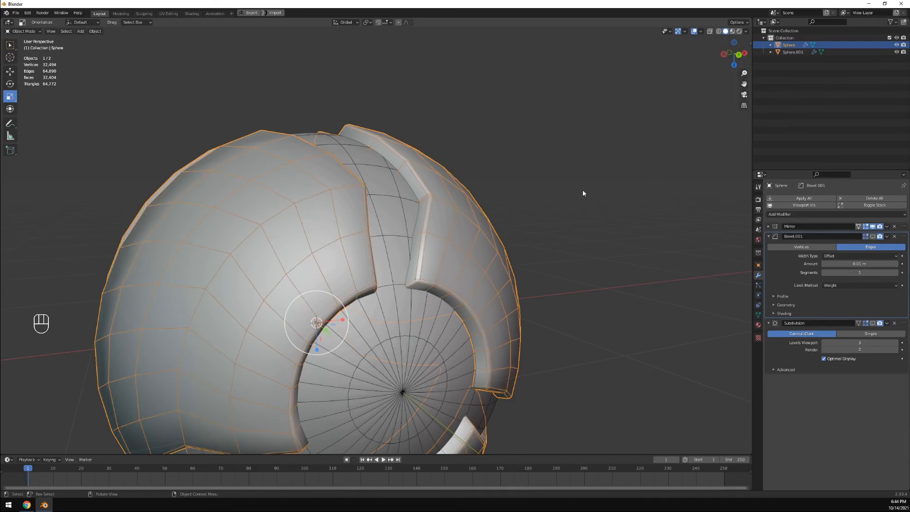
left_click(566, 195)
middle_click_drag(566, 195, 487, 215)
scroll(430, 211, "up", 6)
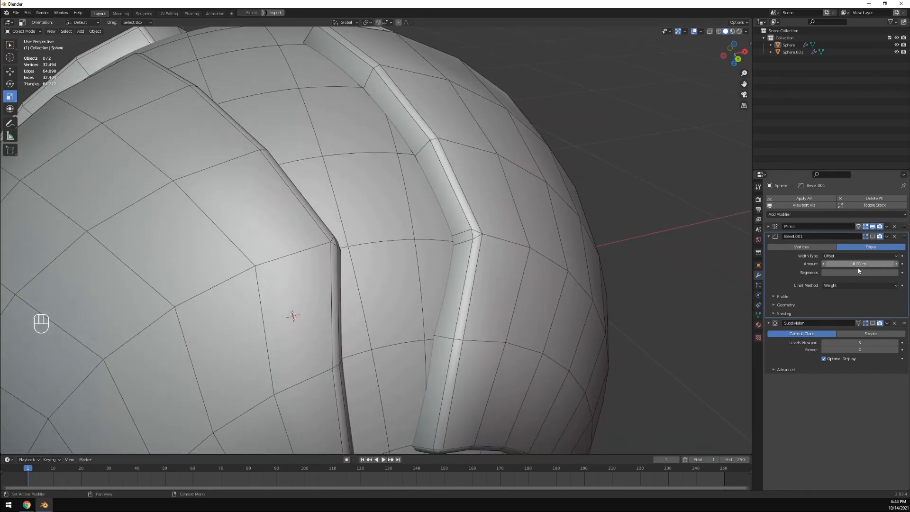
left_click(872, 236)
scroll(411, 194, "down", 3)
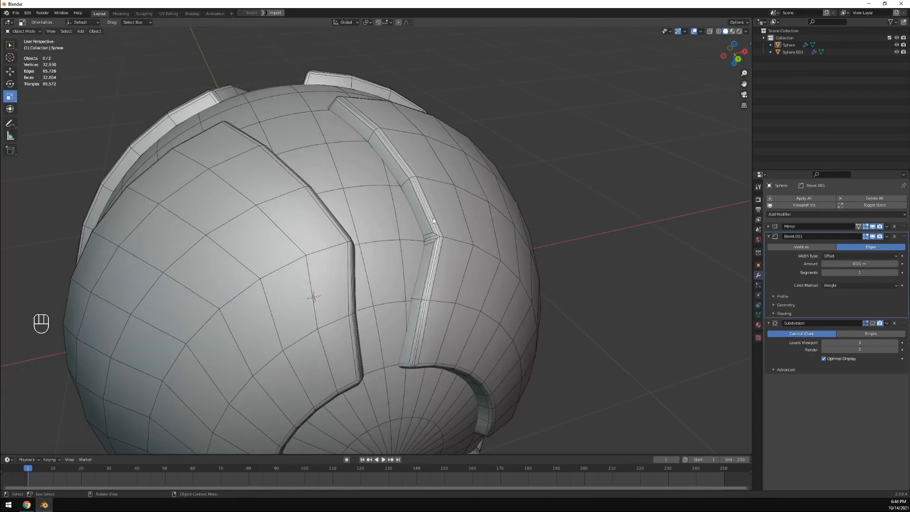
middle_click_drag(430, 216, 445, 228)
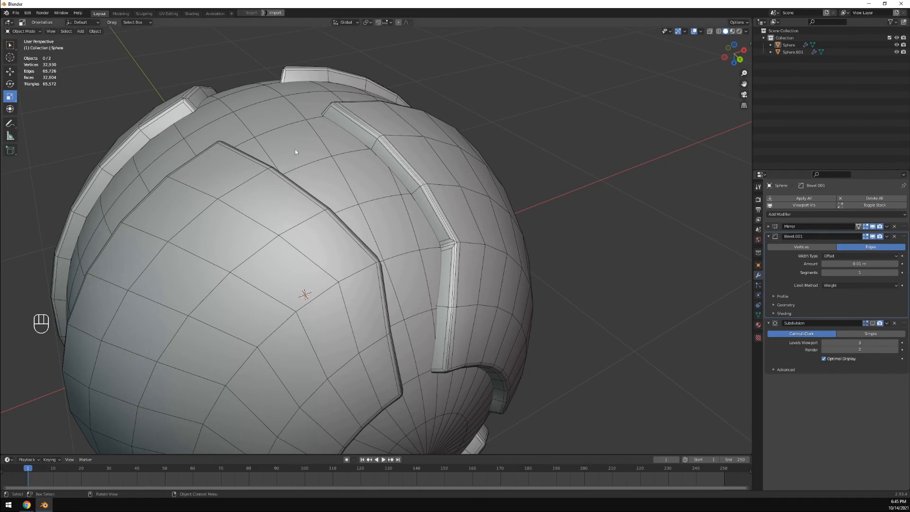
Turn off the wireframe overlay in Object Mode and open the sphere panels object in Edit Mode
left_click(283, 211)
left_click(23, 31)
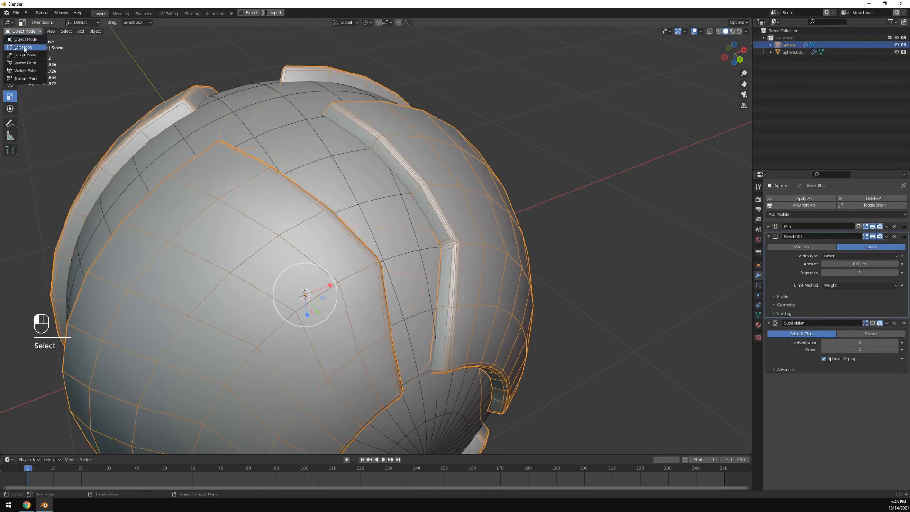
left_click(21, 49)
left_click(700, 31)
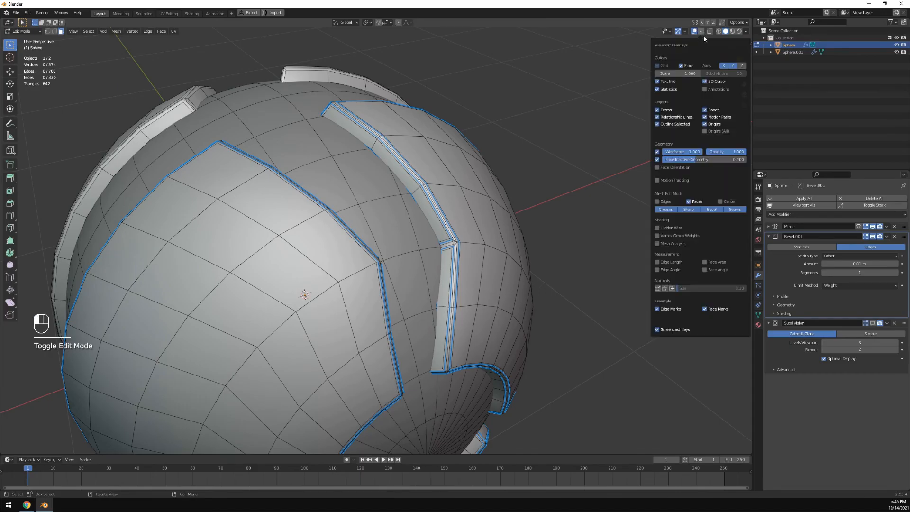
left_click(23, 31)
left_click(45, 41)
left_click(702, 31)
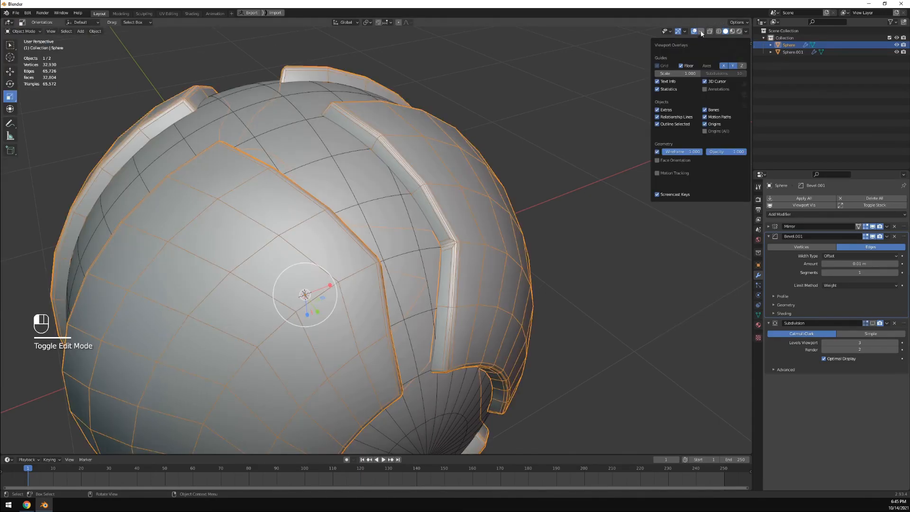
left_click(657, 152)
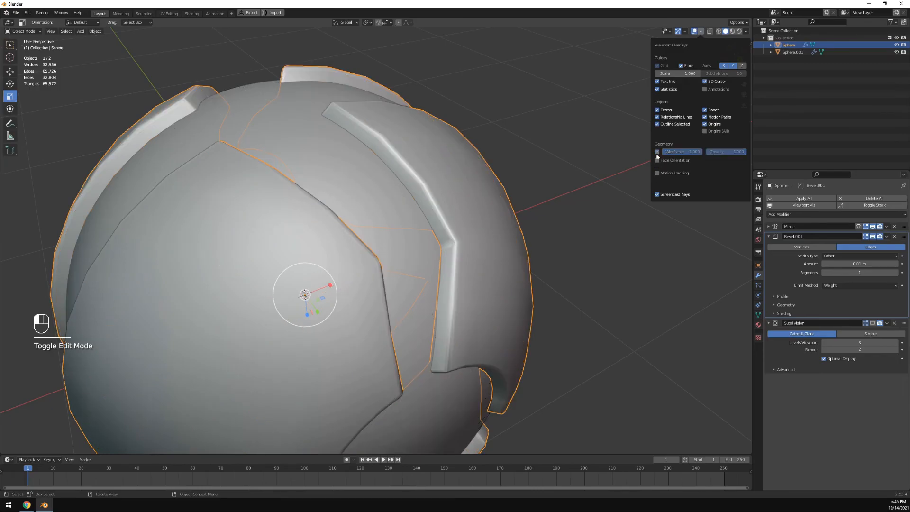
left_click(22, 31)
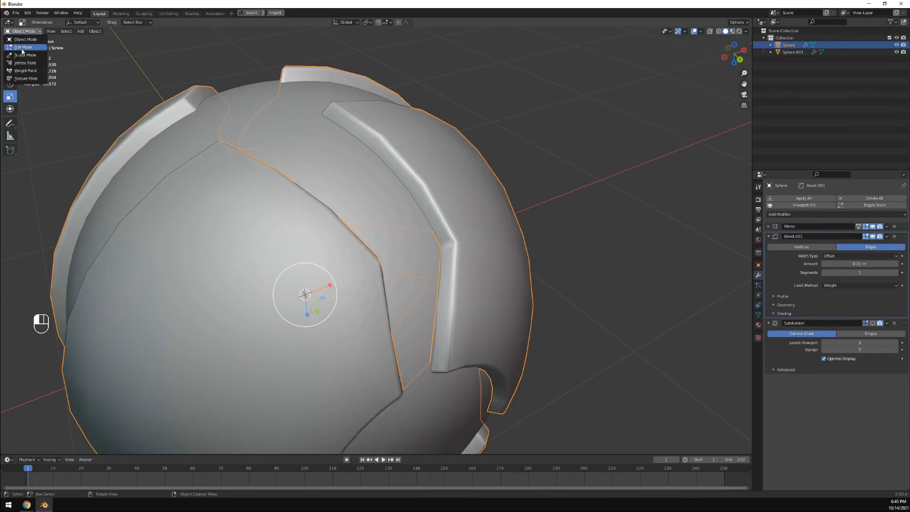
left_click(22, 47)
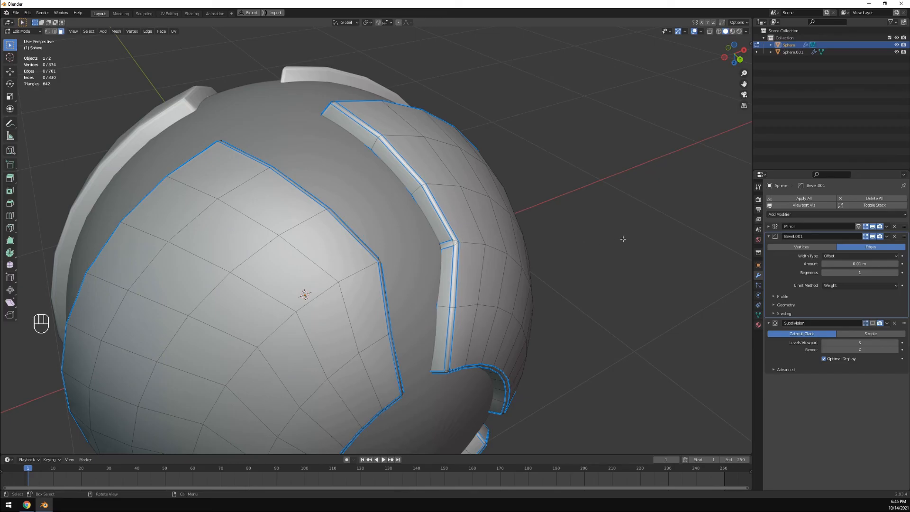
Undo the recent changes back to before the first Bevel modifier was applied
key("ctrl+z")
key("ctrl+z")
key("ctrl+z")
key("ctrl+z")
key("ctrl+z")
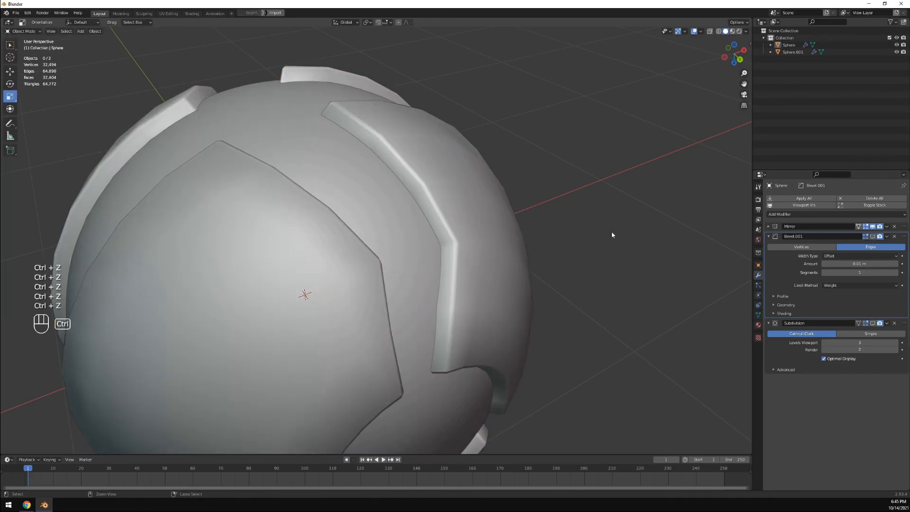
key("ctrl+z")
key("ctrl+z")
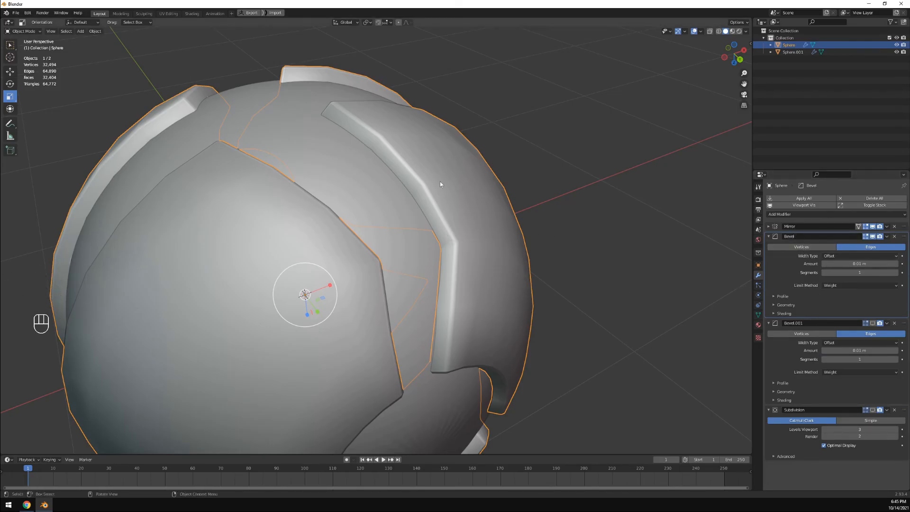
Open the sphere panels object in Edit Mode with a close view of the panel's angled corner
left_click(467, 142)
left_click(23, 32)
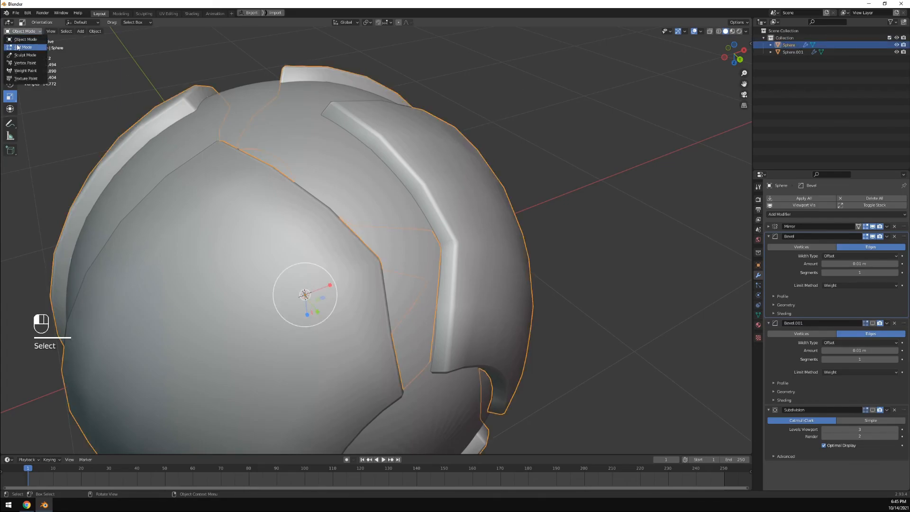
left_click(20, 46)
scroll(506, 262, "up", 6)
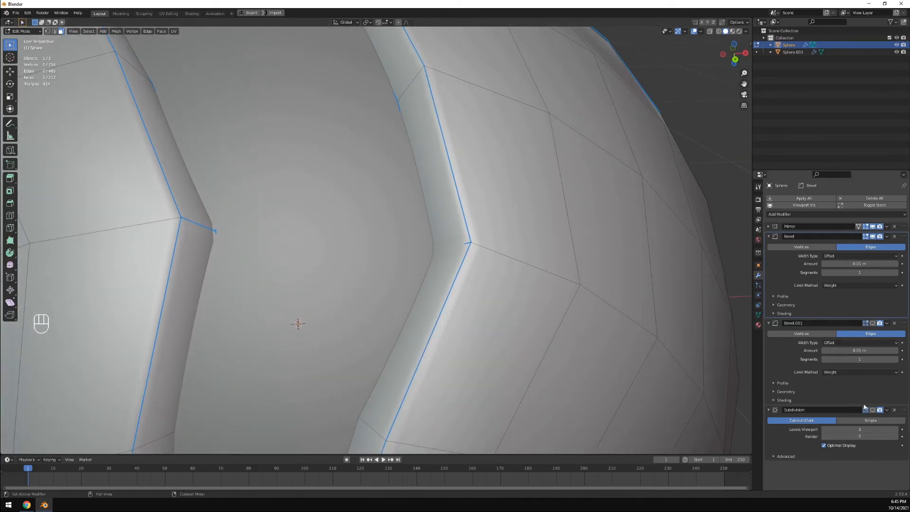
Compare the panel corner with the Bevel.001 modifier's viewport display on and off, leaving it off
left_click(873, 324)
left_click(872, 325)
left_click(873, 325)
left_click(873, 325)
left_click(874, 324)
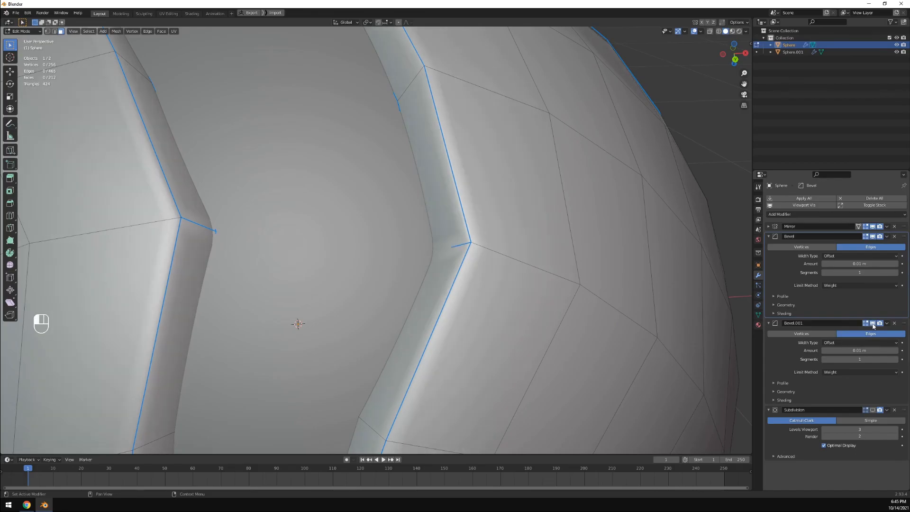
left_click(872, 324)
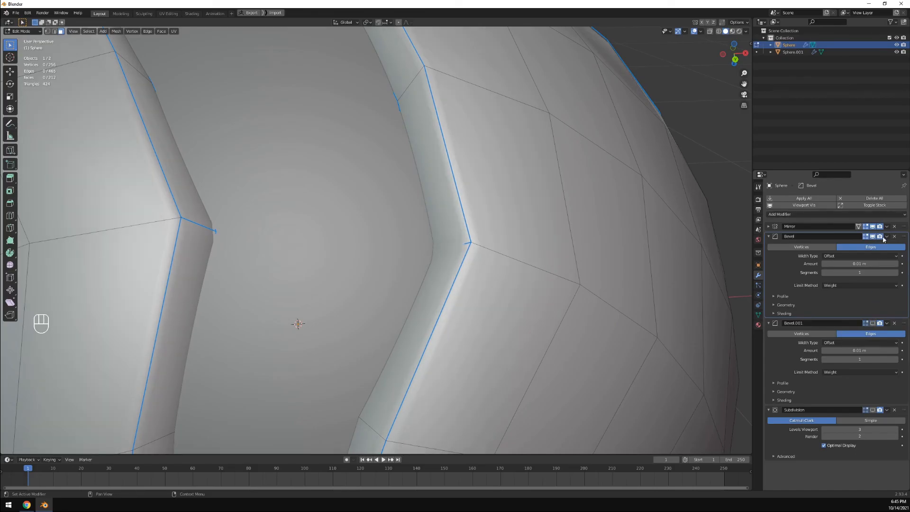
Switch to Object Mode and apply the first Bevel modifier on the sphere panels object
left_click(887, 237)
left_click(21, 32)
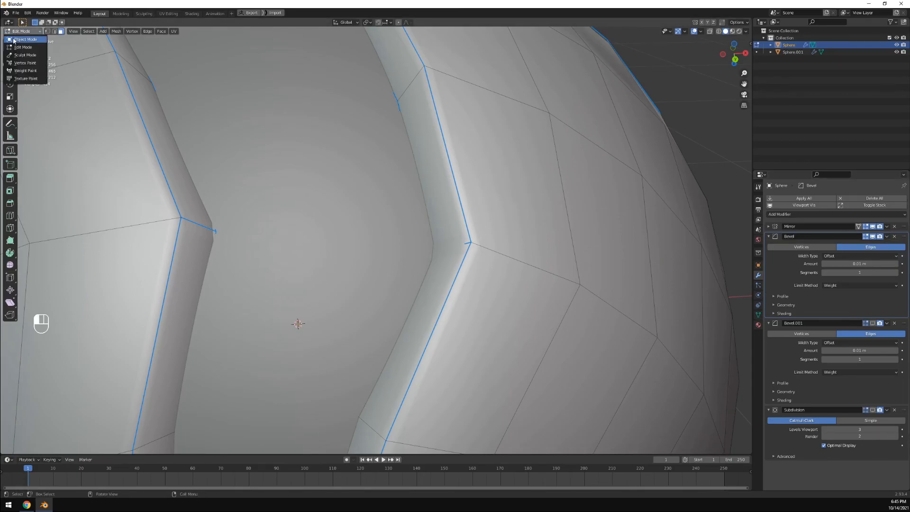
left_click(14, 40)
left_click(887, 237)
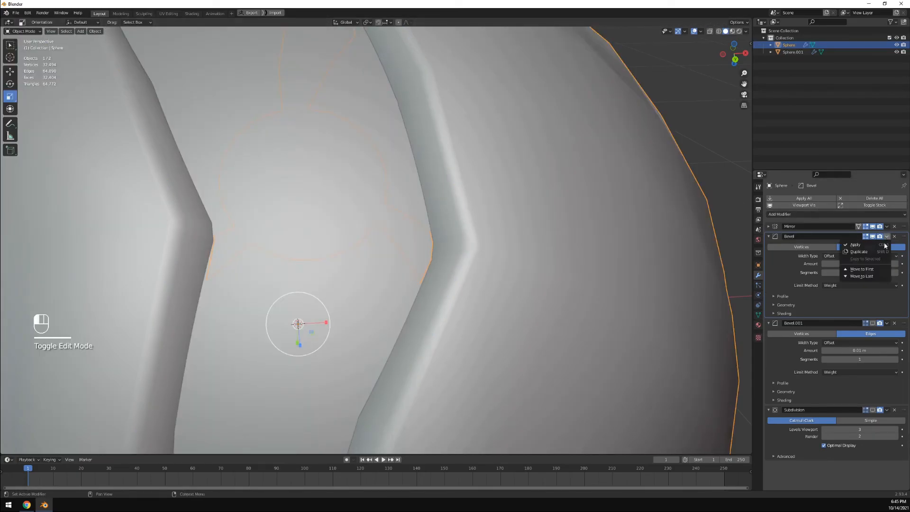
left_click(855, 245)
left_click(18, 38)
left_click(14, 32)
left_click(34, 38)
left_click(33, 31)
left_click(26, 47)
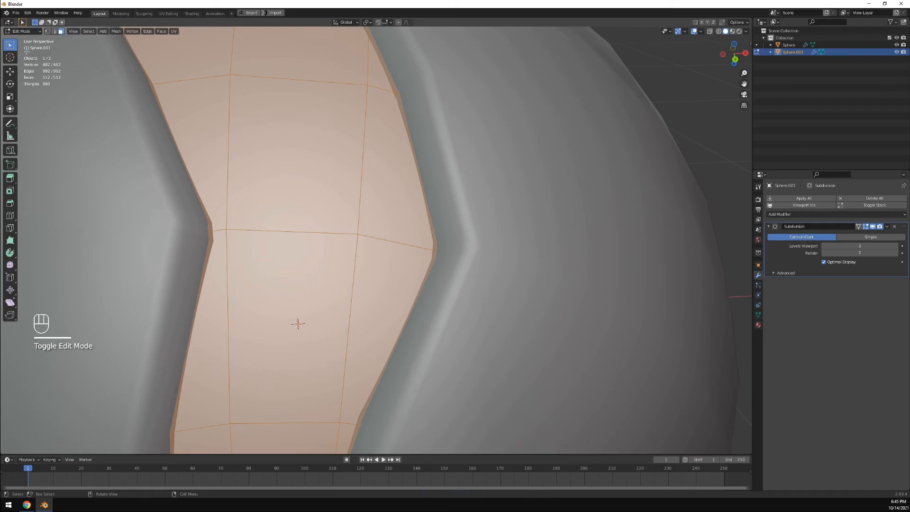
left_click(23, 31)
left_click(18, 37)
Open the sphere panels object in Edit Mode and turn on the Subdivision modifier's viewport display, viewing the panel's angled corner
left_click(541, 121)
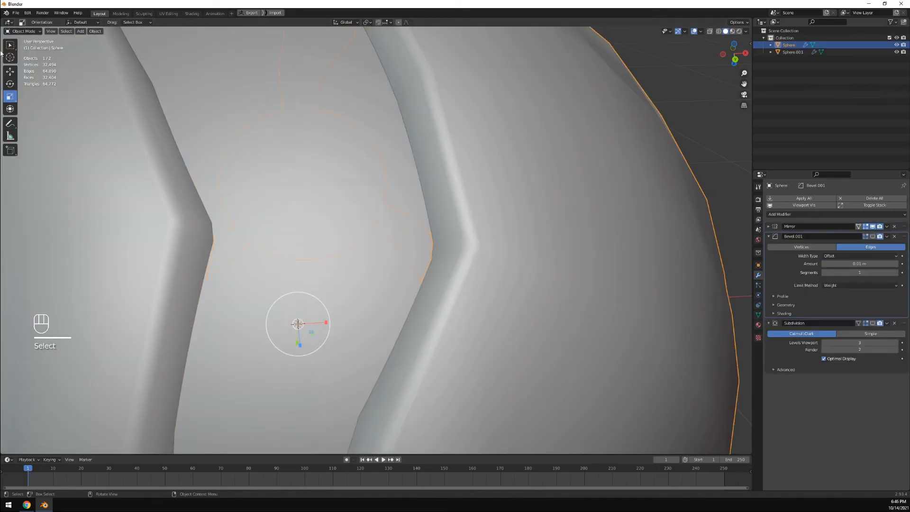
left_click(22, 31)
left_click(26, 48)
scroll(580, 199, "down", 2)
middle_click_drag(580, 199, 481, 238)
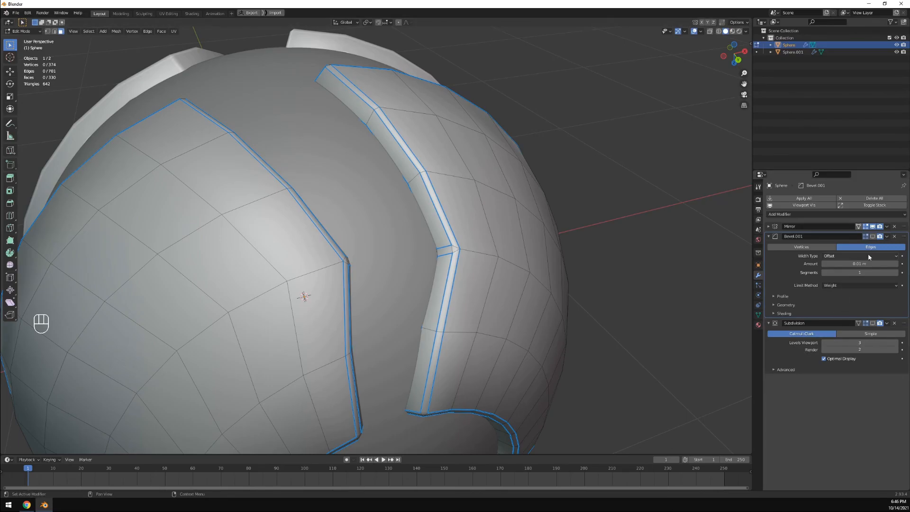
scroll(467, 248, "up", 5)
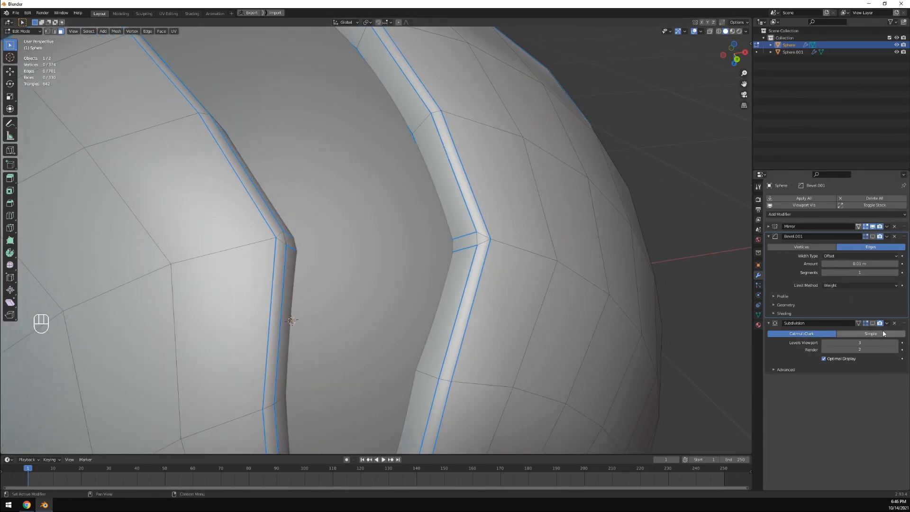
left_click(874, 323)
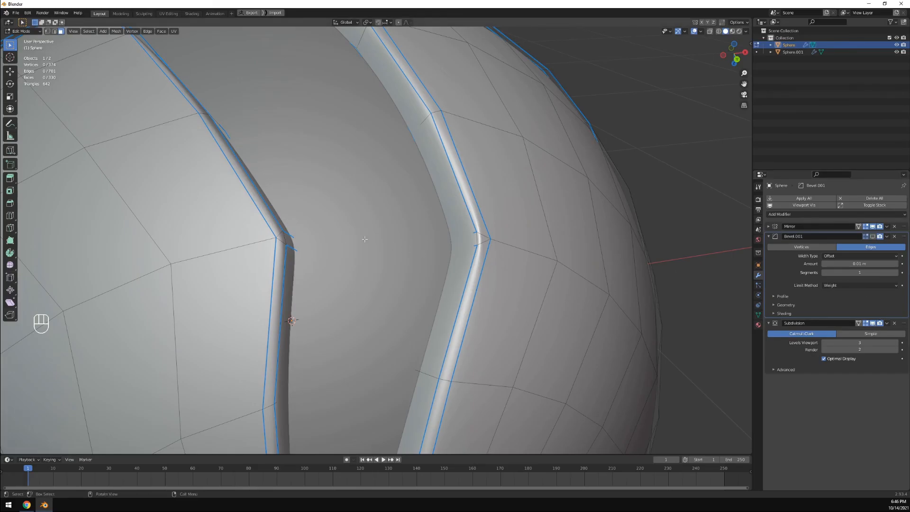
scroll(482, 240, "up", 5)
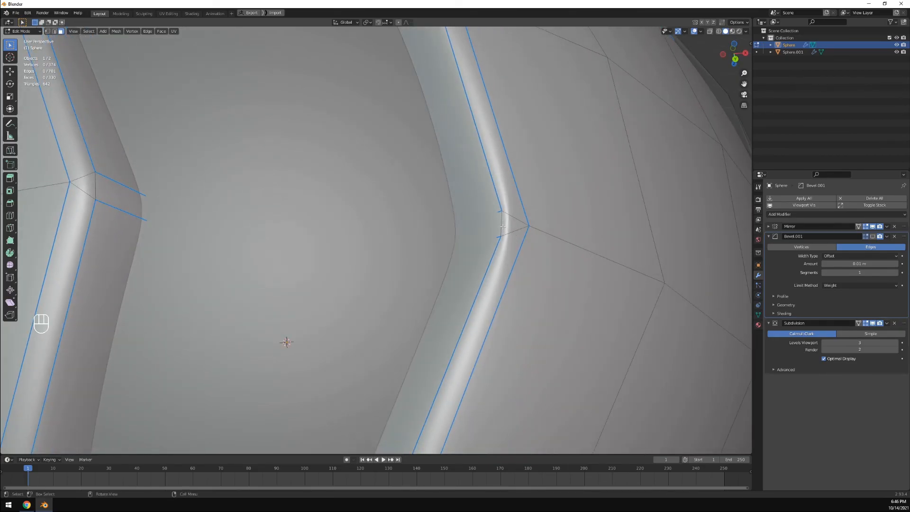
Set the bevel weight to 1 on the short edges joining the bevel lines at the two facing panel corners
left_click(501, 223)
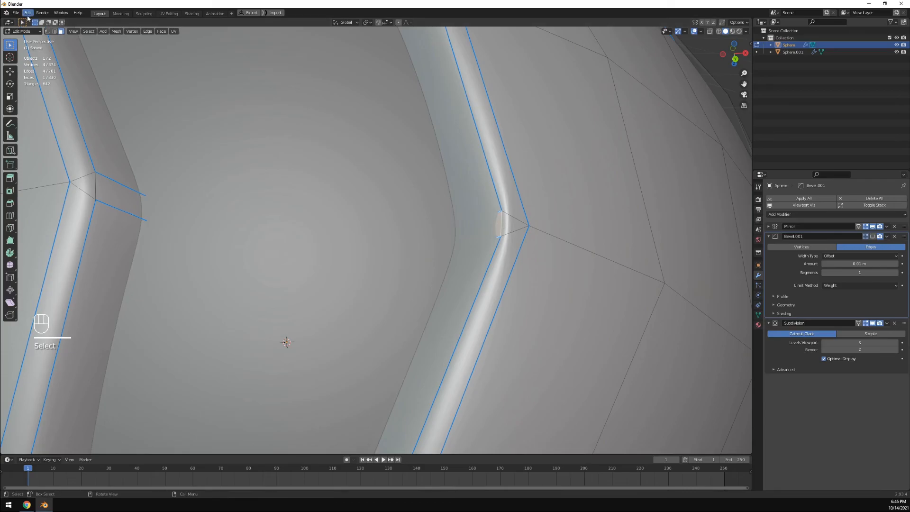
left_click(55, 30)
left_click(118, 196)
left_click(501, 222, "shift")
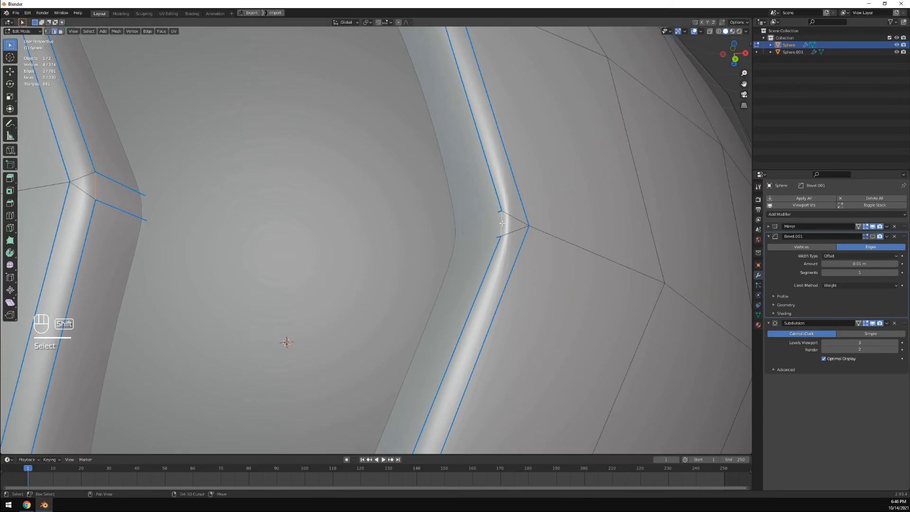
left_click(147, 31)
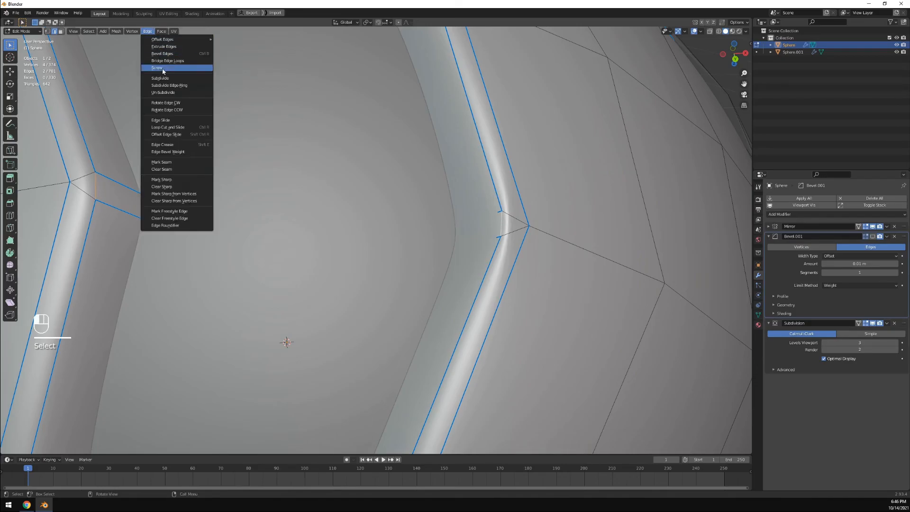
left_click(169, 152)
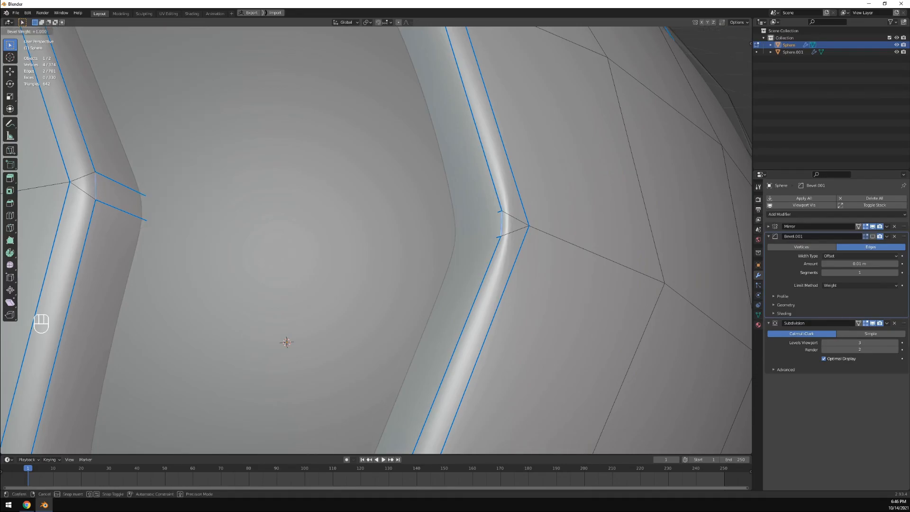
left_click(423, 136)
Turn on Bevel.001's viewport display, check the angled panel corner up close, and turn off Subdivision's viewport display
scroll(425, 130, "down", 8)
middle_click_drag(439, 216, 465, 239)
scroll(464, 239, "up", 1)
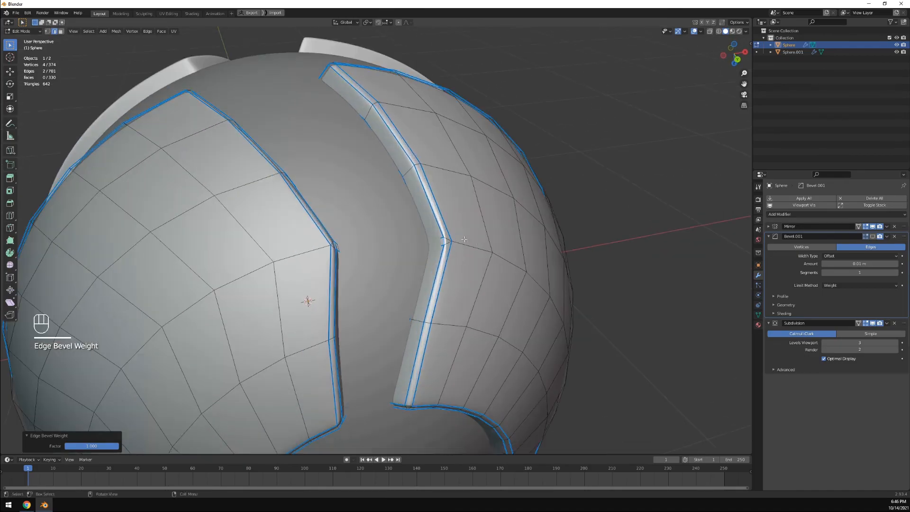
scroll(464, 239, "up", 1)
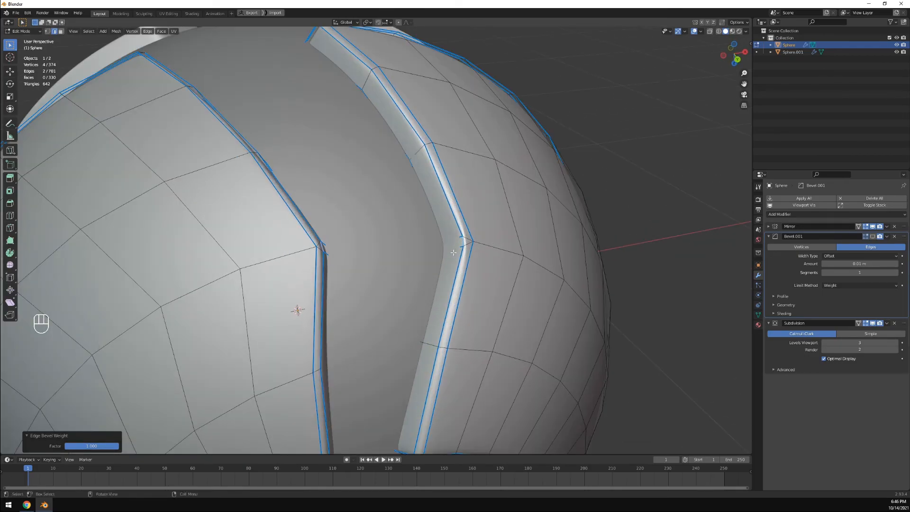
middle_click_drag(472, 285, 481, 297)
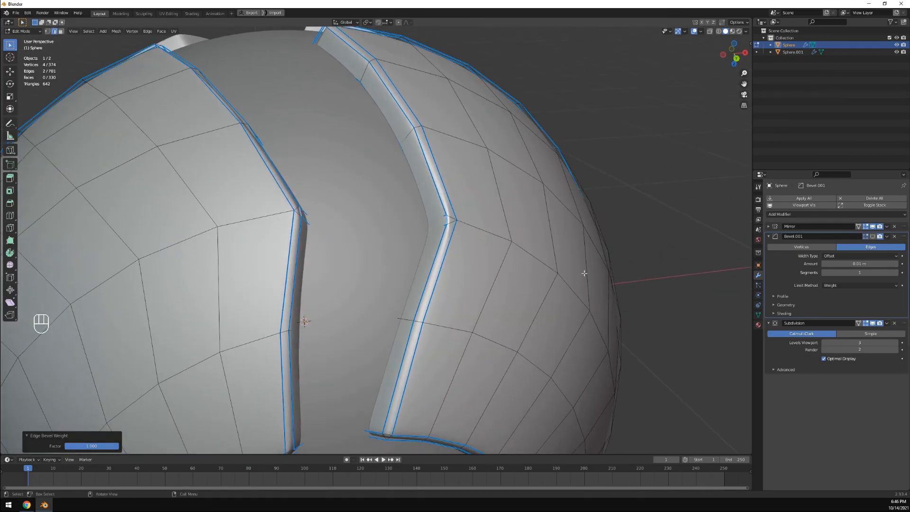
left_click(873, 236)
middle_click_drag(711, 284, 458, 236)
scroll(458, 236, "up", 5)
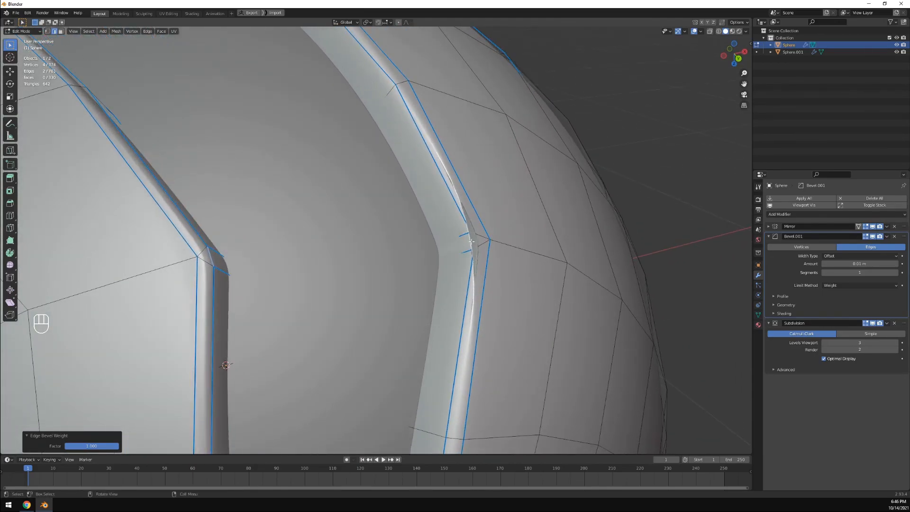
left_click(874, 324)
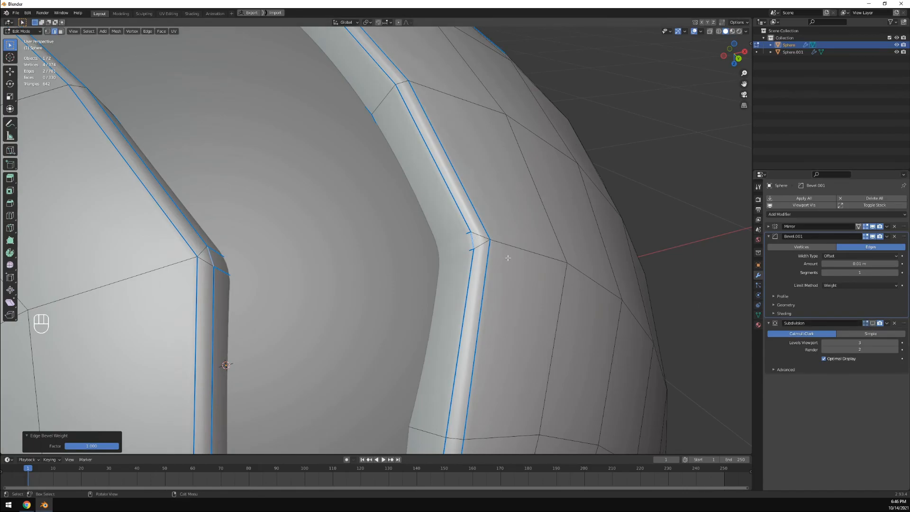
Select the edge loops that run across the panels from their angled corners
scroll(507, 258, "down", 8)
middle_click_drag(507, 265, 452, 218)
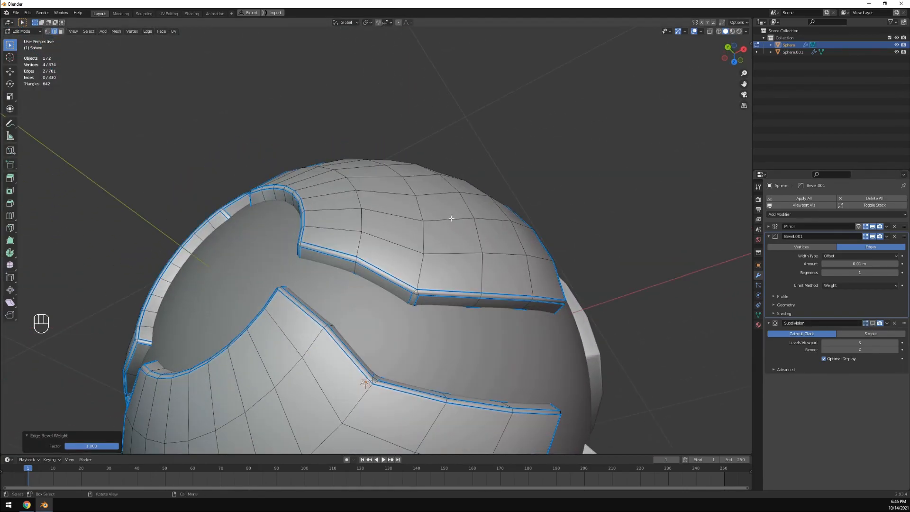
left_click(419, 268)
left_click(420, 268, "alt")
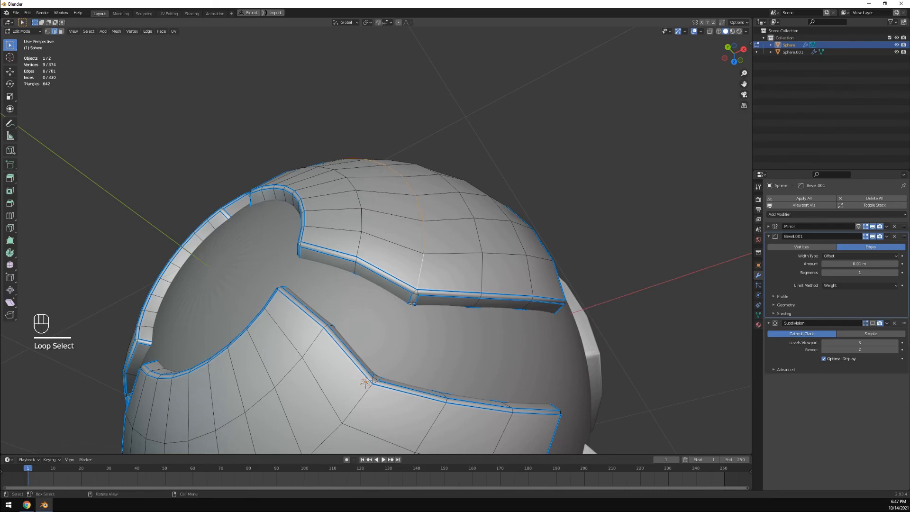
middle_click_drag(419, 268, 313, 180)
left_click(266, 159, "alt+shift")
left_click(366, 337, "alt+shift")
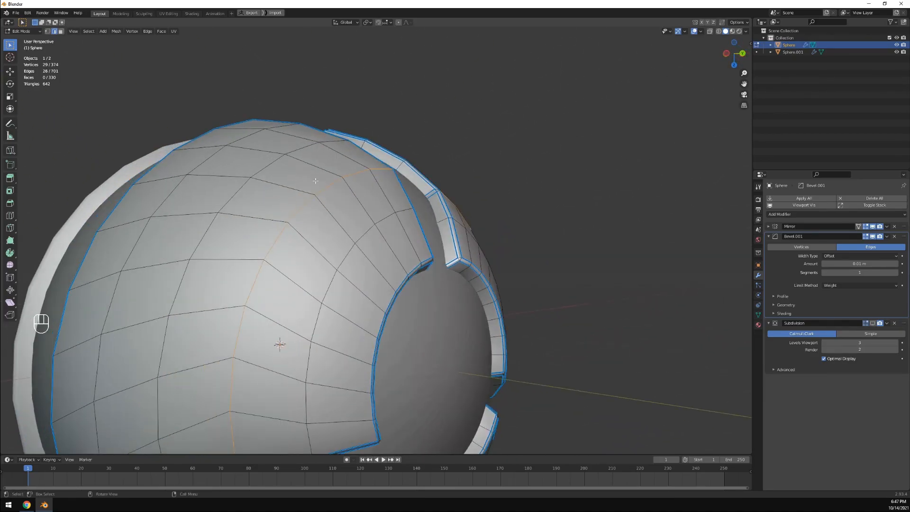
Try a direct bevel about 0.012 m wide on the selected panel edge loops, and undo it
middle_click_drag(502, 204, 464, 260)
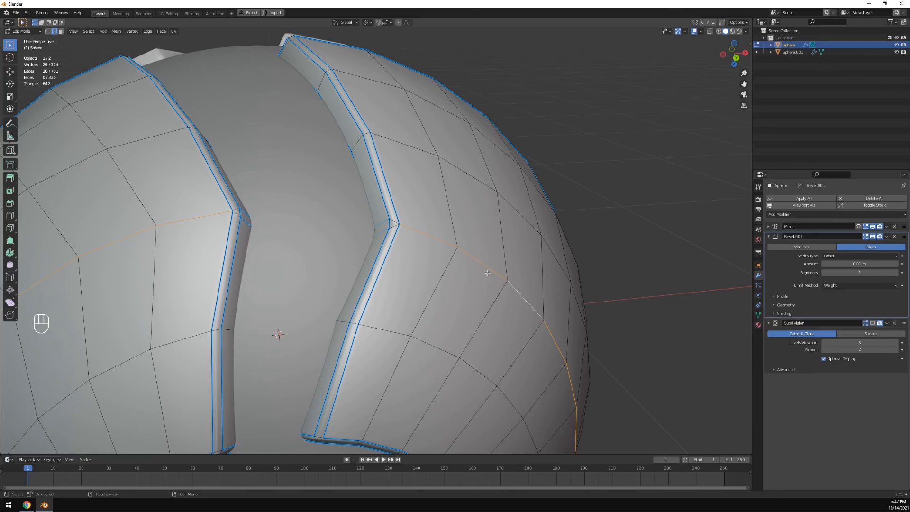
middle_click_drag(494, 274, 510, 280)
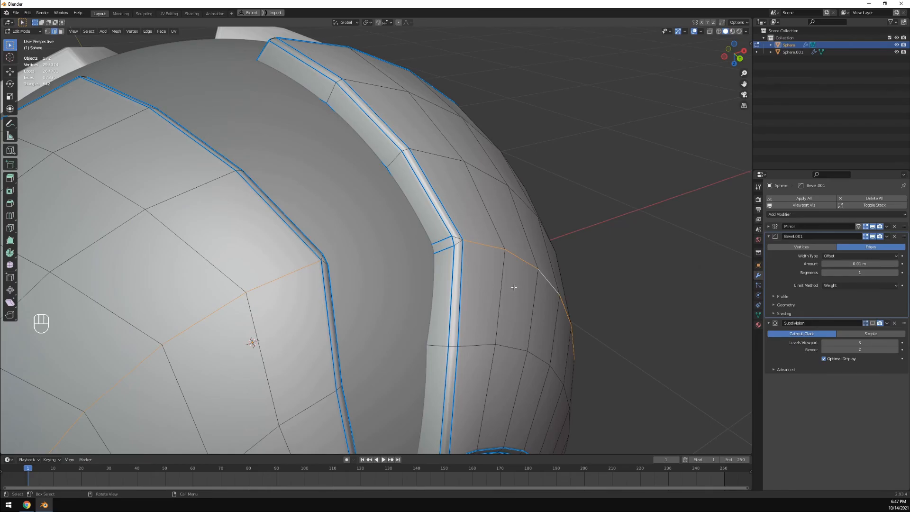
scroll(503, 267, "up", 2)
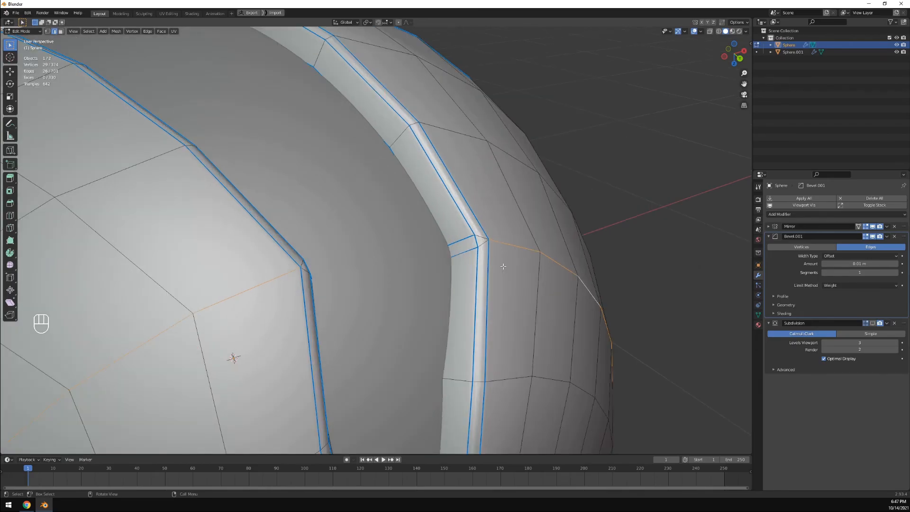
key("ctrl+b")
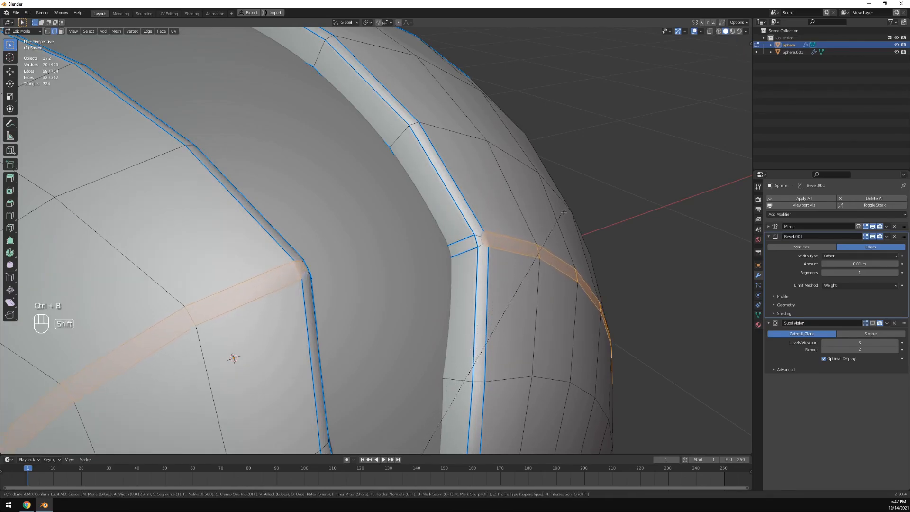
left_click(560, 212)
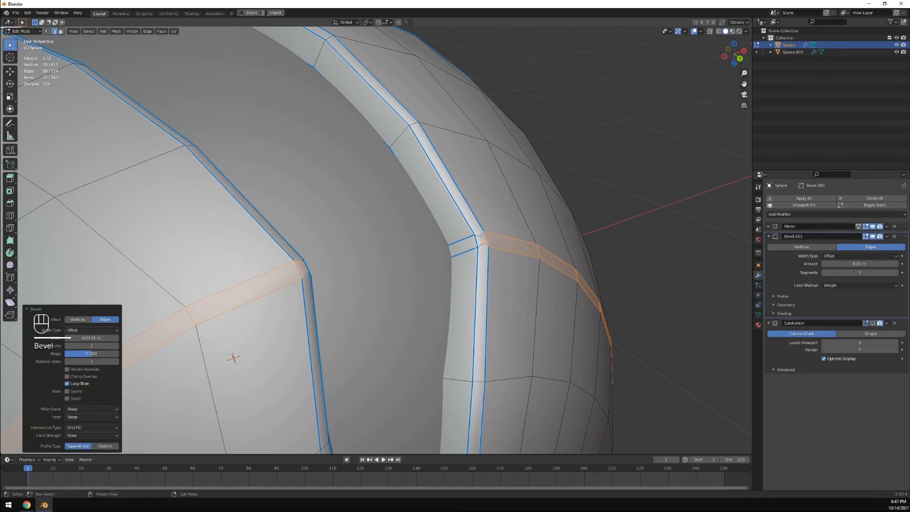
key("ctrl+z")
Add the short diagonal edges at the first two facing panel corners to the edge loop selection
left_click(480, 248, "shift")
middle_click_drag(327, 263, 284, 258)
left_click(159, 236, "shift")
left_click(159, 225, "shift")
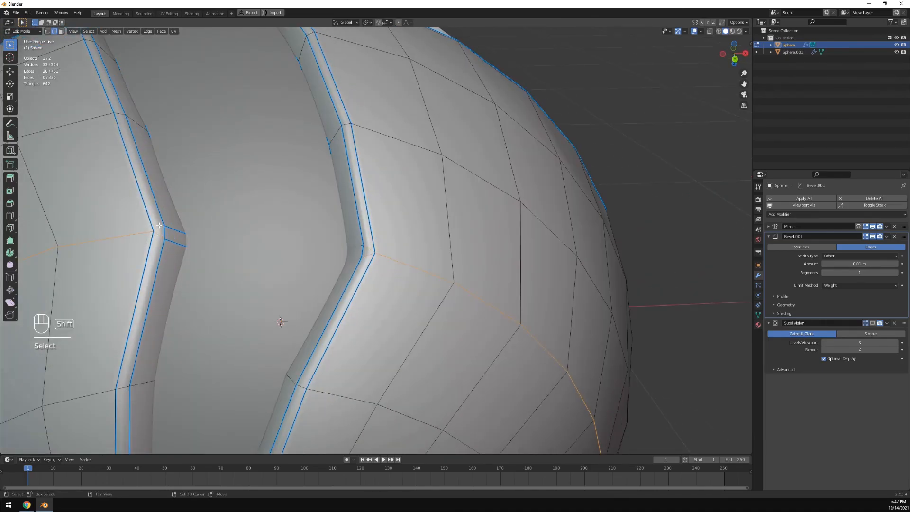
Add the short edges at the remaining angled panel corners around the sphere to the edge selection
scroll(159, 226, "down", 4)
middle_click_drag(349, 354, 367, 223)
scroll(260, 246, "up", 2)
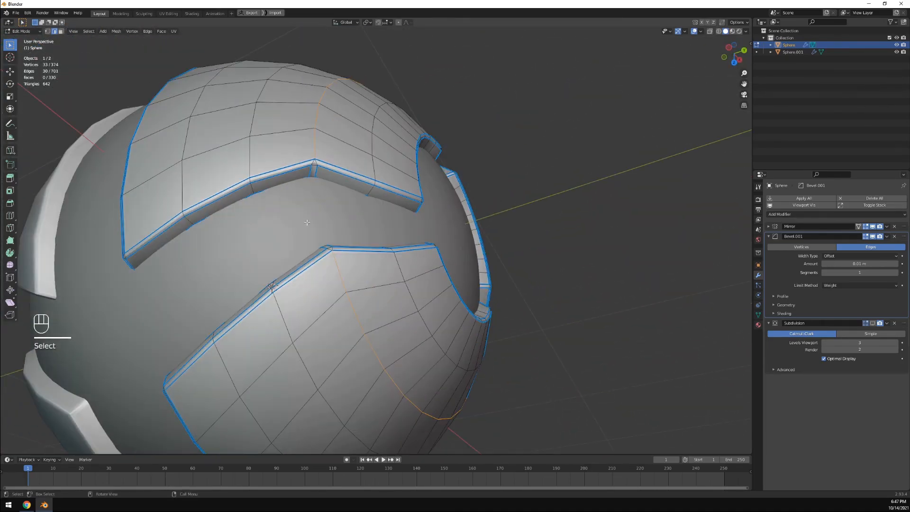
scroll(367, 223, "up", 3)
middle_click_drag(270, 136, 279, 174, "shift")
left_click(218, 70, "shift")
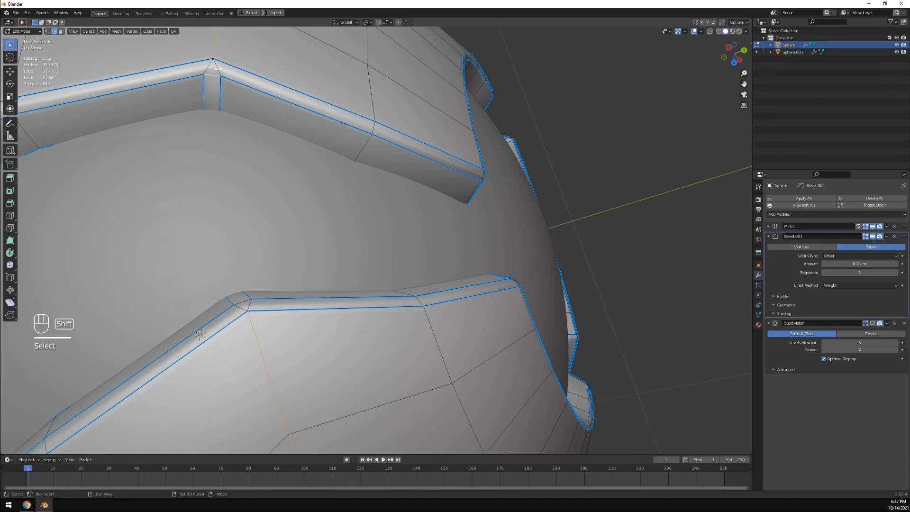
left_click(242, 302, "shift")
left_click(241, 308, "shift")
left_click(250, 305, "shift")
middle_click_drag(249, 306, 406, 358)
left_click(407, 358, "shift")
left_click(449, 133, "shift")
left_click(458, 132, "shift")
left_click(453, 139, "shift")
Set the bevel weight of the selected loops and corner edges to 1, and turn on Subdivision's viewport display
scroll(455, 170, "down", 3)
middle_click_drag(455, 170, 383, 169)
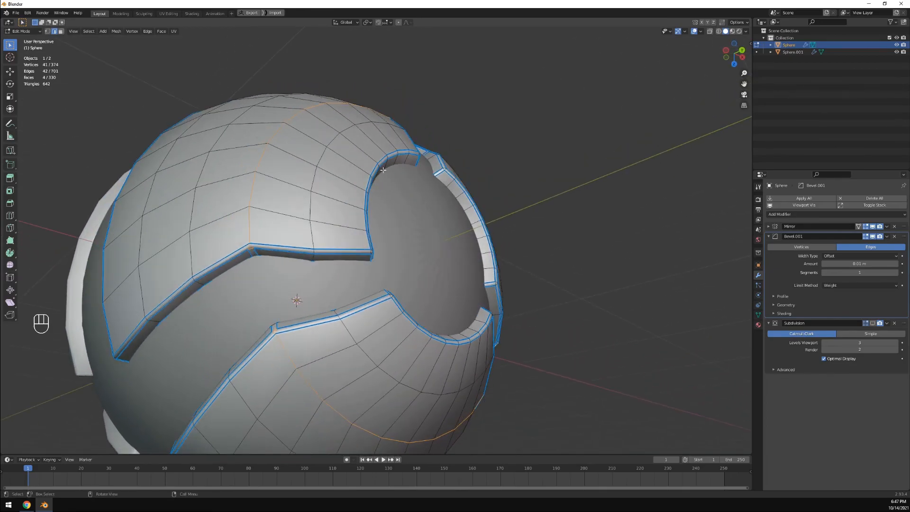
left_click(147, 31)
left_click(166, 151)
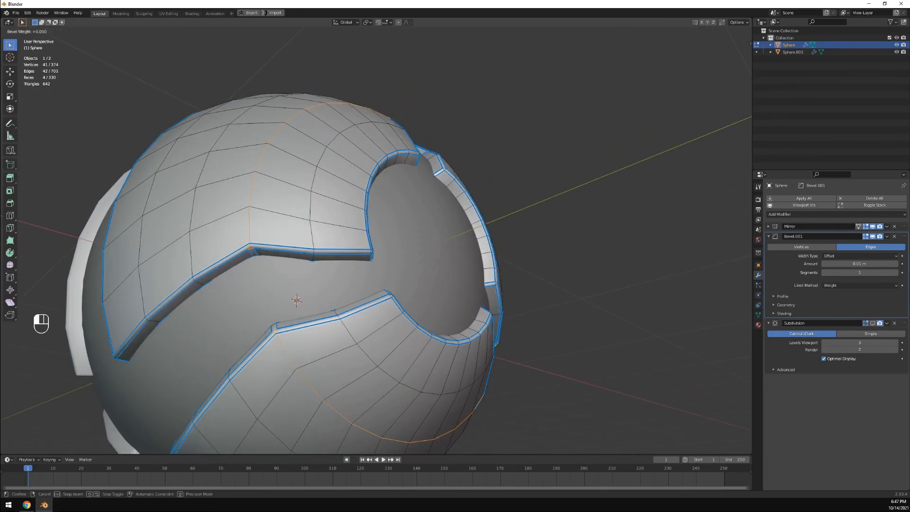
left_click(443, 158)
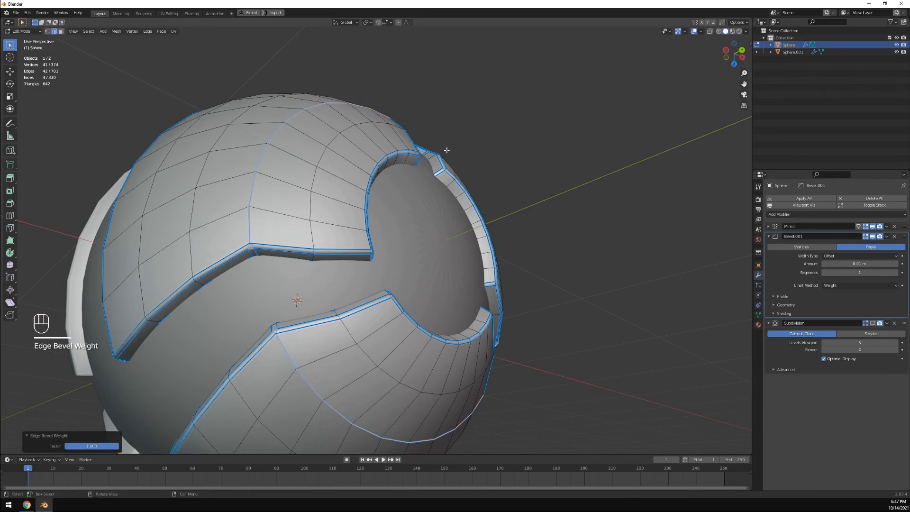
left_click(873, 323)
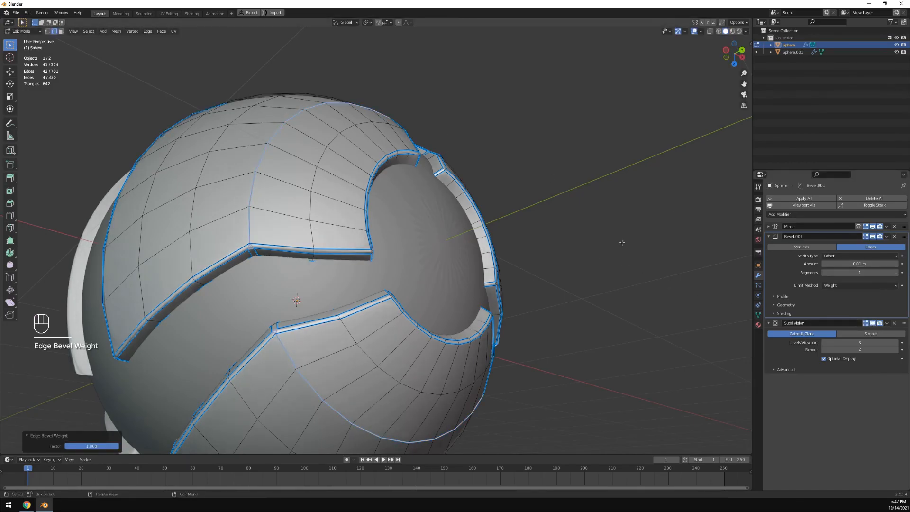
Leave Edit Mode and return the sphere panels to Object Mode
left_click(205, 75)
left_click(22, 31)
left_click(24, 38)
Examine the smoothed panel edges and corners up close and from around the whole sphere, with the object deselected
middle_click_drag(394, 99, 389, 96)
scroll(390, 95, "up", 2)
middle_click_drag(266, 147, 367, 202, "shift")
middle_click_drag(368, 202, 382, 212)
scroll(384, 214, "up", 3)
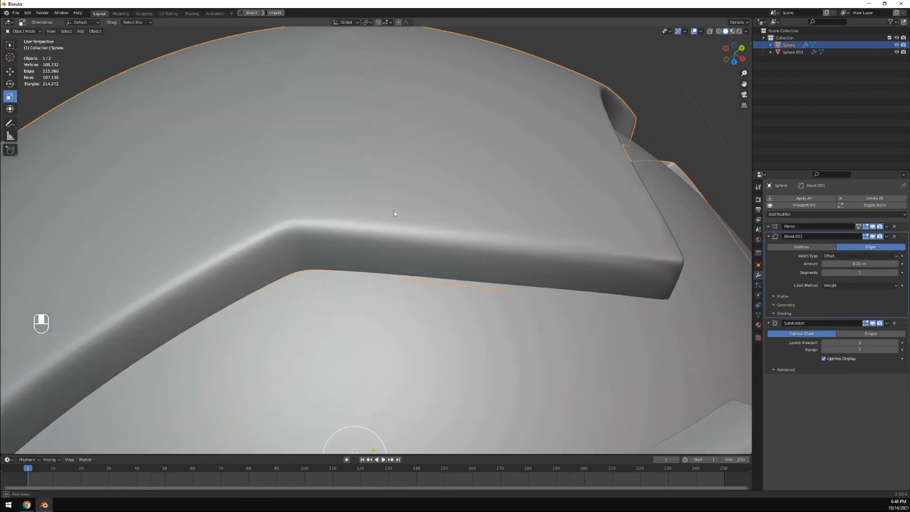
middle_click_drag(378, 161, 380, 183)
scroll(380, 203, "down", 8)
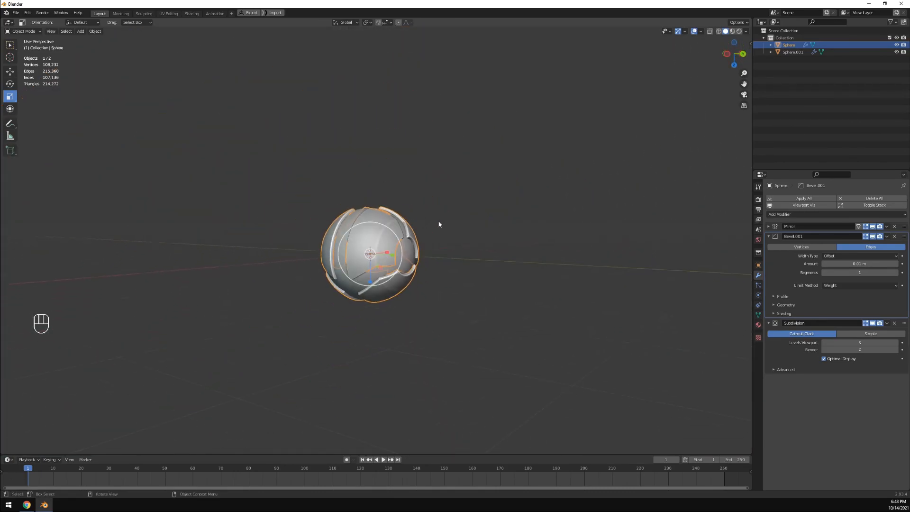
left_click(439, 224)
middle_click_drag(506, 217, 403, 236)
scroll(447, 205, "up", 6)
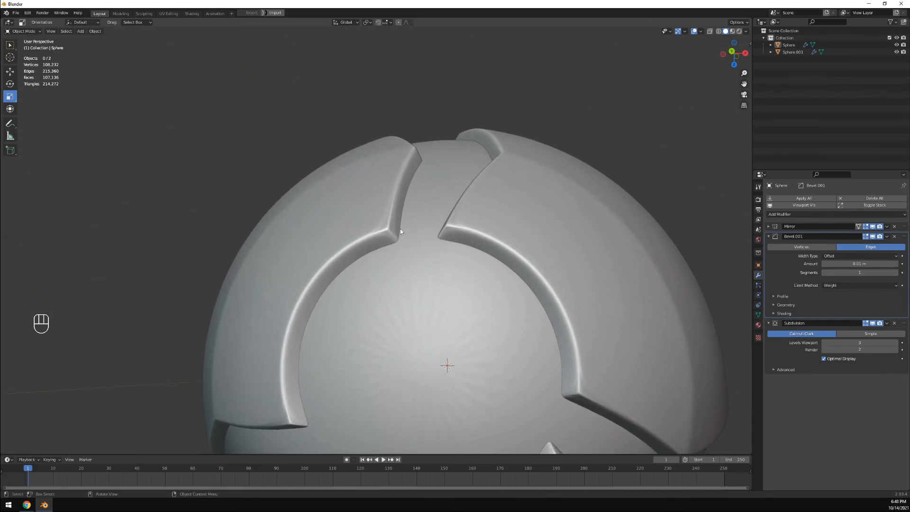
Select the sphere's outer panels and enter Edit Mode on them
scroll(401, 232, "up", 4)
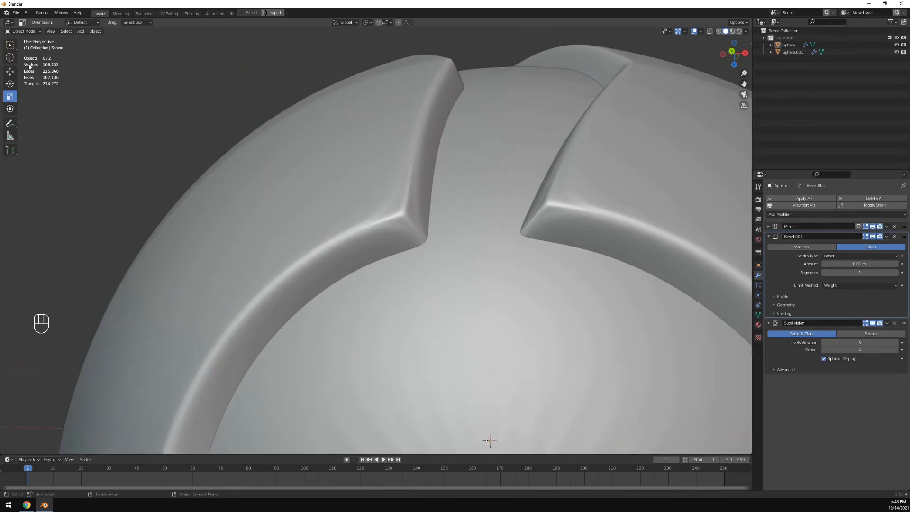
left_click(391, 138)
left_click(23, 31)
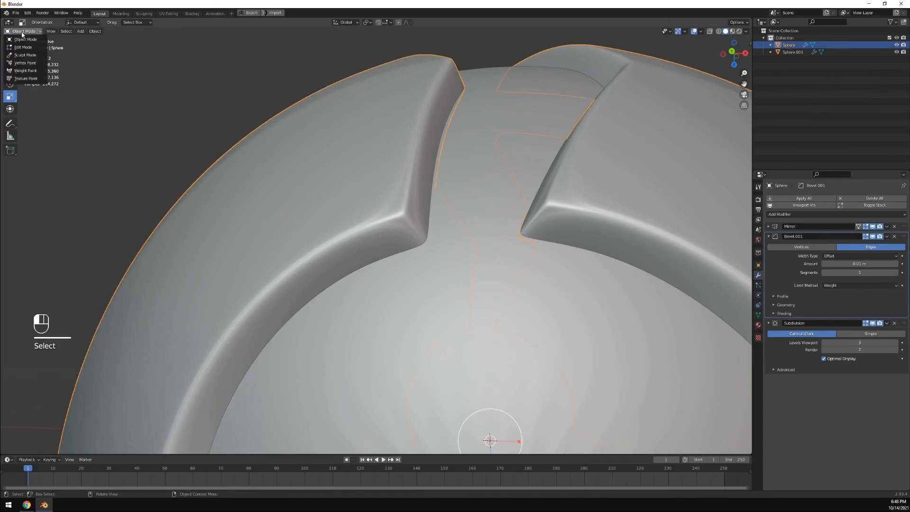
left_click(21, 47)
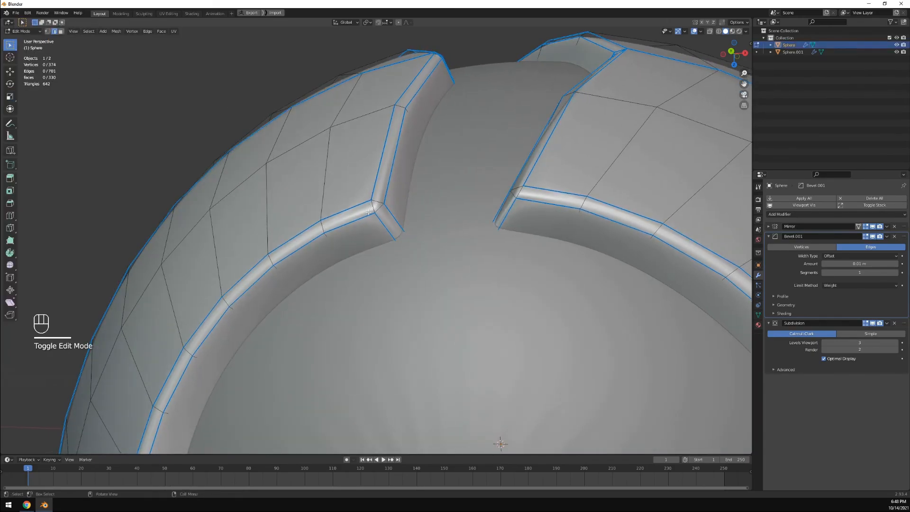
Select the tiny edges at the panel corners all around the central circular opening
left_click_drag(362, 203, 379, 219)
left_click_drag(510, 182, 520, 187, "shift")
middle_click_drag(520, 188, 283, 290)
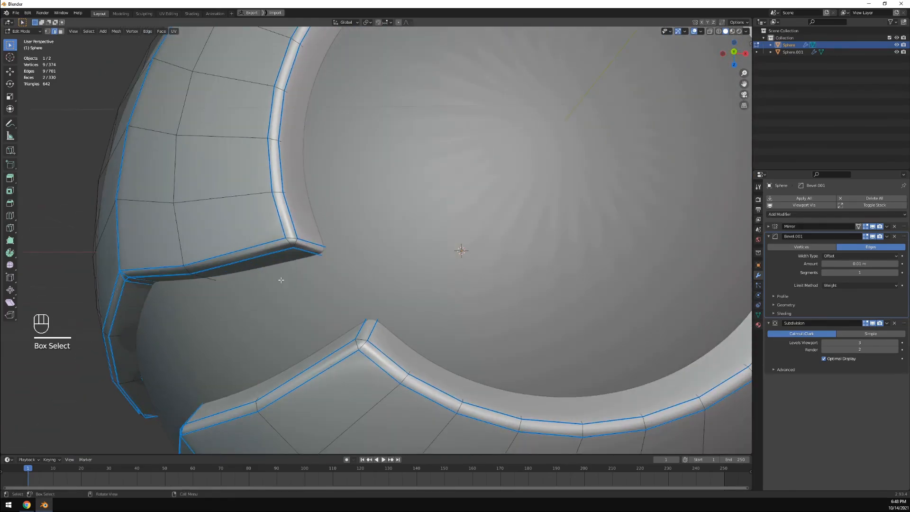
left_click(288, 246, "shift")
left_click_drag(284, 248, 300, 231, "shift")
mouse_move(354, 348)
left_mouse_down("shift")
mouse_move(369, 332)
mouse_move(366, 343)
left_mouse_up("shift")
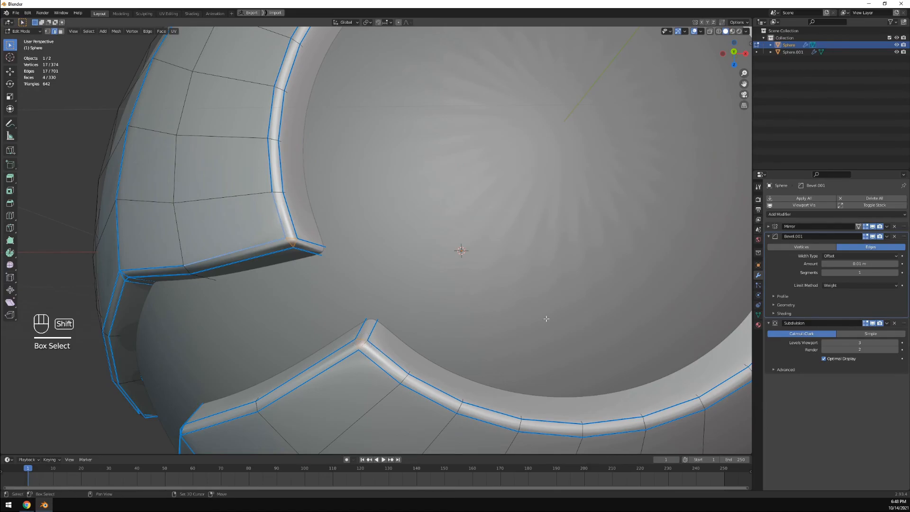
middle_click_drag(522, 326, 390, 317)
left_click_drag(419, 340, 427, 330, "shift")
middle_click_drag(434, 330, 423, 340)
left_click_drag(440, 248, 450, 235, "shift")
Set the edge bevel weight of the selected inner corner edges to 1
right_click(602, 174)
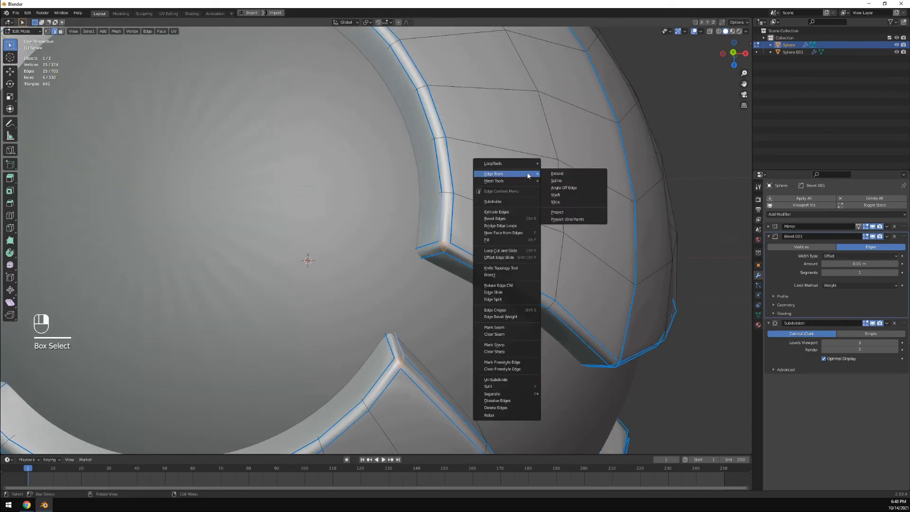
left_click(147, 32)
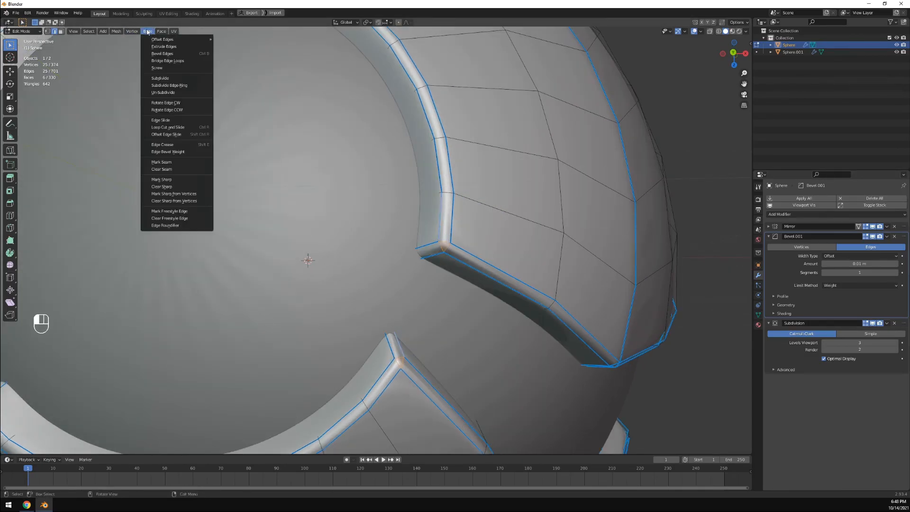
left_click(155, 152)
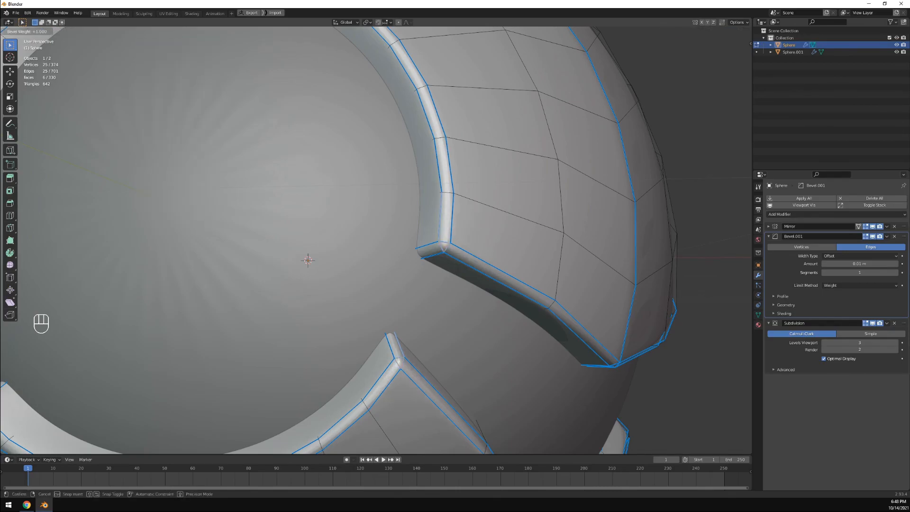
left_click(290, 453)
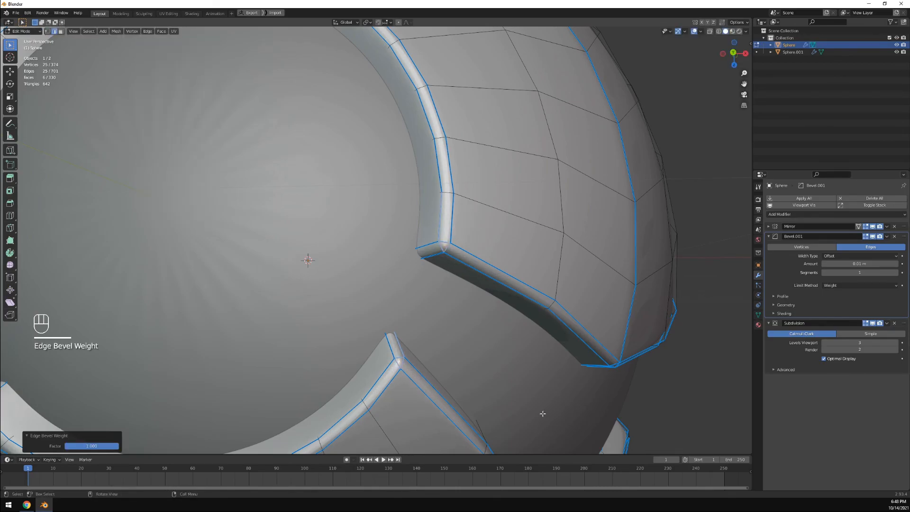
Start a new selection with the tiny edges at the first few outer panel corners along the wide gap on the sphere's side
scroll(544, 415, "down", 3)
middle_click_drag(623, 354, 529, 350)
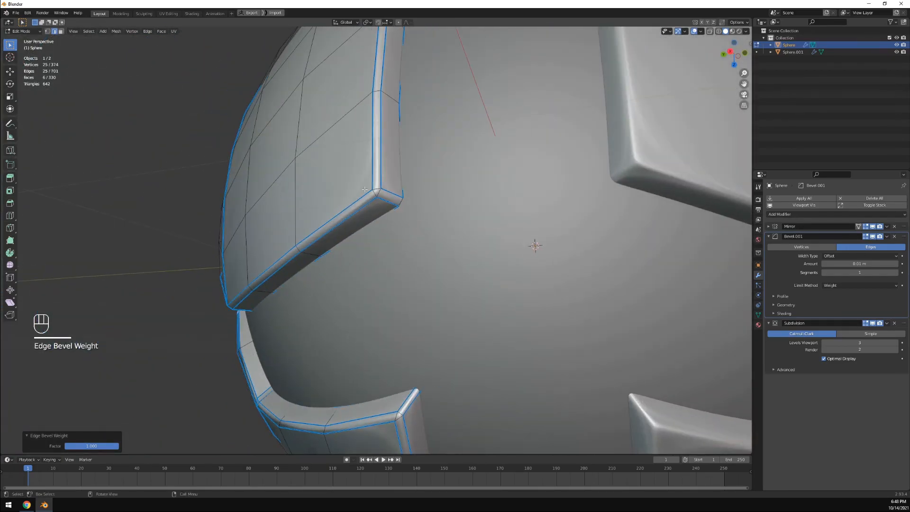
left_click_drag(387, 204, 370, 187)
middle_click_drag(371, 193, 335, 164)
left_click_drag(357, 184, 374, 164, "shift")
left_click_drag(637, 367, 654, 351, "shift")
middle_click_drag(655, 352, 601, 221)
left_click_drag(591, 128, 617, 107, "shift")
Add the tiny edges at the remaining outer panel corners to the edge selection
scroll(601, 218, "down", 4)
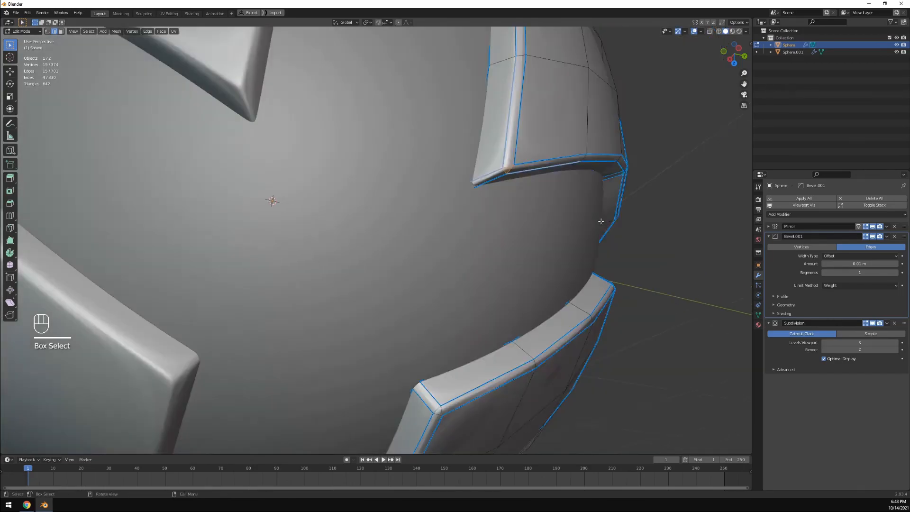
left_click_drag(414, 361, 419, 362, "shift")
middle_click_drag(419, 363, 557, 382)
scroll(474, 376, "up", 2)
middle_click_drag(434, 377, 406, 293, "shift")
left_click_drag(350, 267, 361, 256, "shift")
scroll(351, 247, "up", 5, "shift")
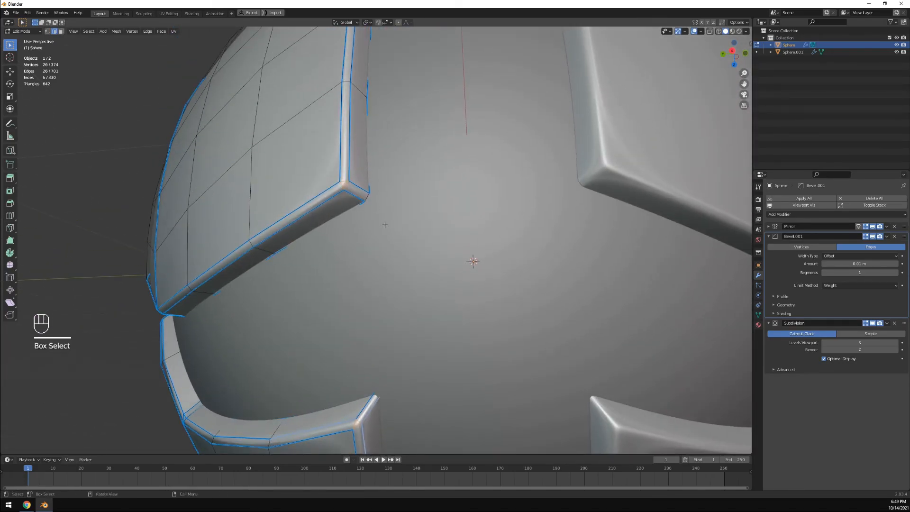
Set the edge bevel weight of the selected outer corner edges to 1
scroll(360, 216, "down", 5)
middle_click_drag(361, 215, 467, 231)
left_click(148, 31)
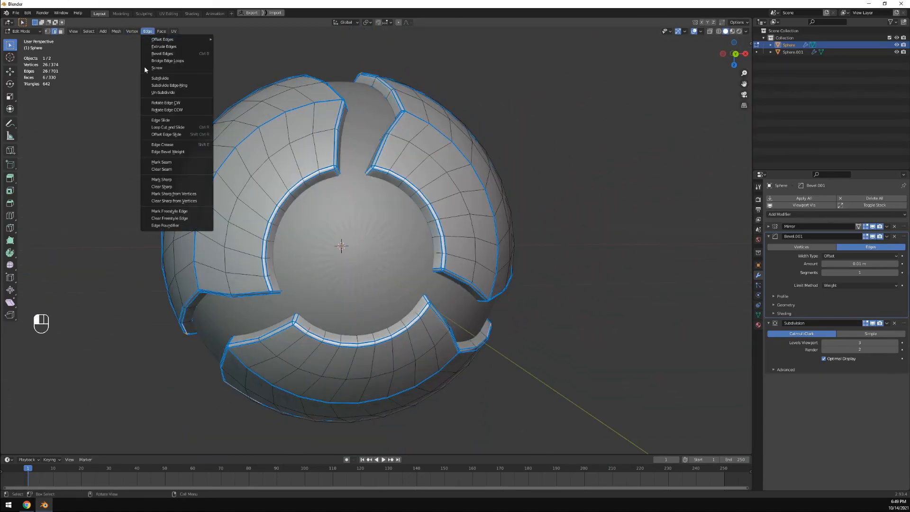
left_click(165, 153)
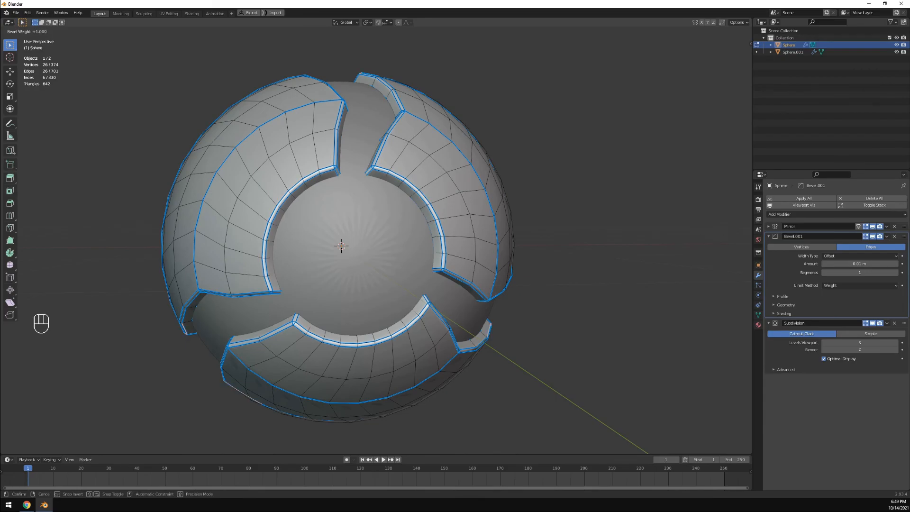
left_click(19, 426)
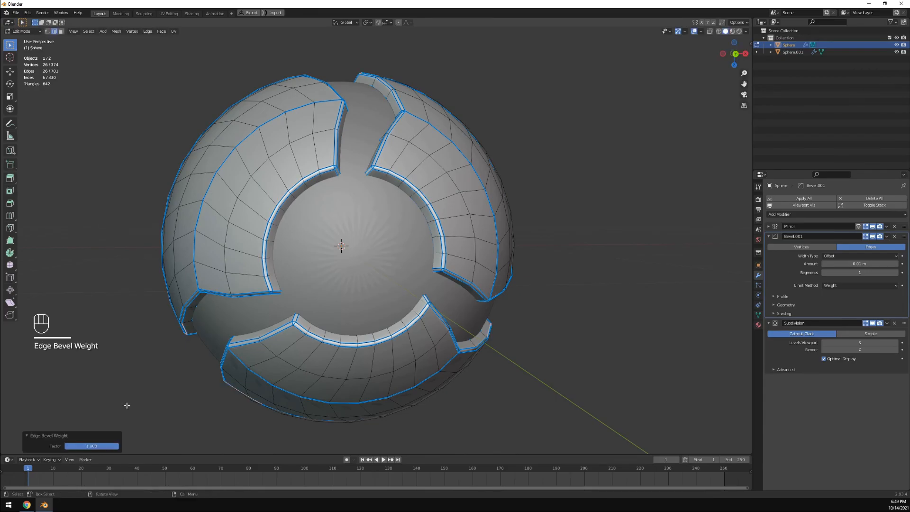
Check an outer panel corner up close, return the panels to Object Mode and deselect them
middle_click_drag(159, 328, 244, 303)
scroll(264, 329, "up", 1)
scroll(591, 207, "up", 1)
scroll(591, 207, "up", 2)
mouse_move(591, 207)
middle_mouse_down()
mouse_move(567, 208)
mouse_move(579, 207)
middle_mouse_up()
left_click(31, 32)
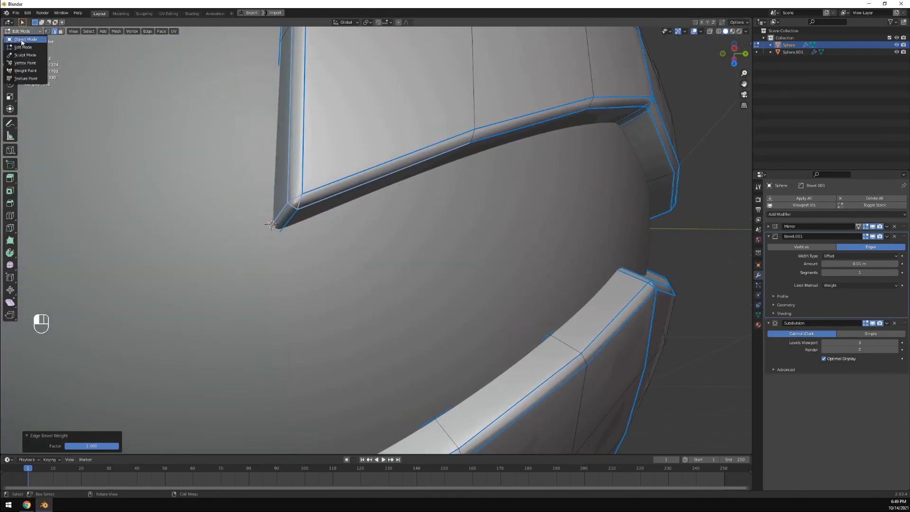
left_click(24, 40)
scroll(516, 196, "down", 1)
scroll(704, 241, "down", 2)
left_click(704, 242)
Examine the smoothed panel corners up close and the whole sphere from several sides
middle_click_drag(477, 256, 409, 116)
middle_click_drag(411, 163, 416, 221, "shift")
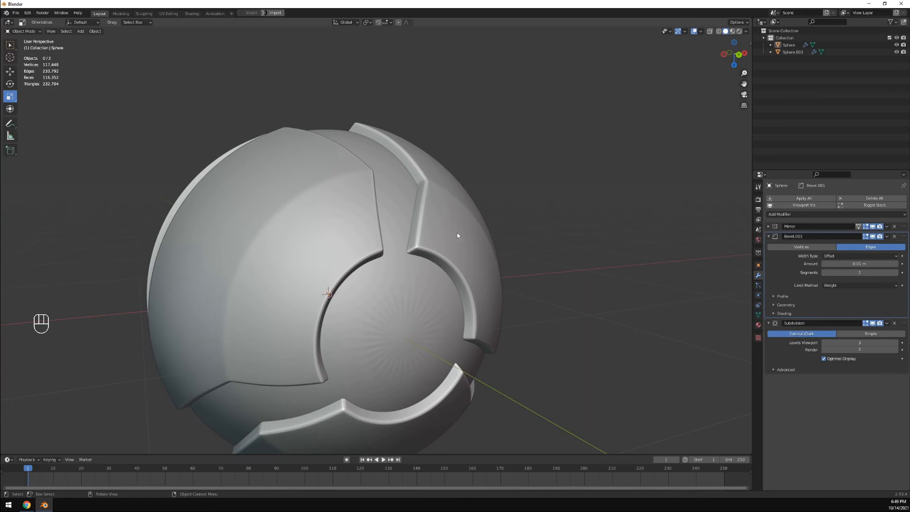
scroll(459, 232, "up", 6)
scroll(434, 270, "up", 3)
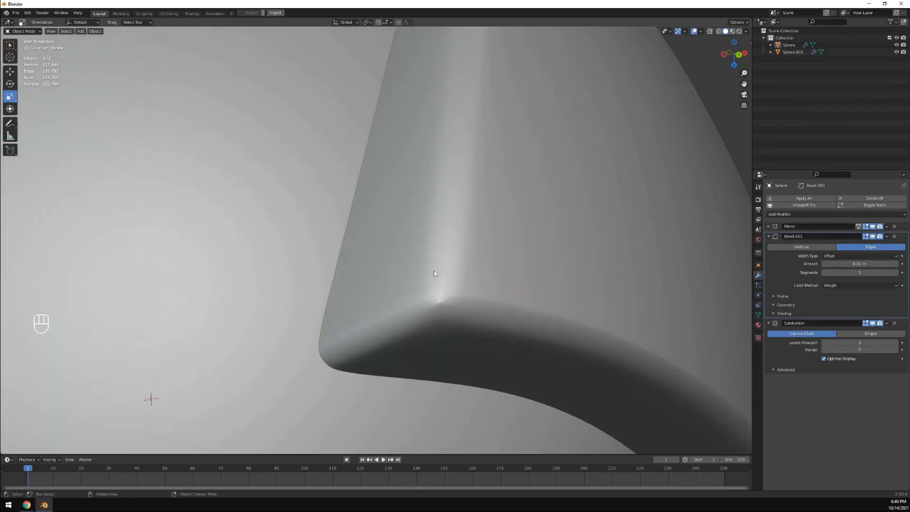
scroll(436, 272, "down", 3)
scroll(439, 272, "up", 1)
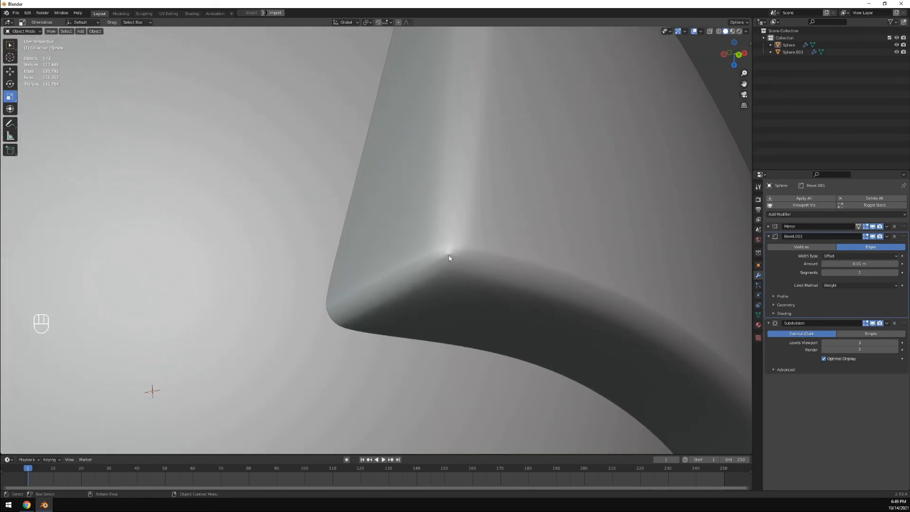
scroll(450, 257, "down", 10)
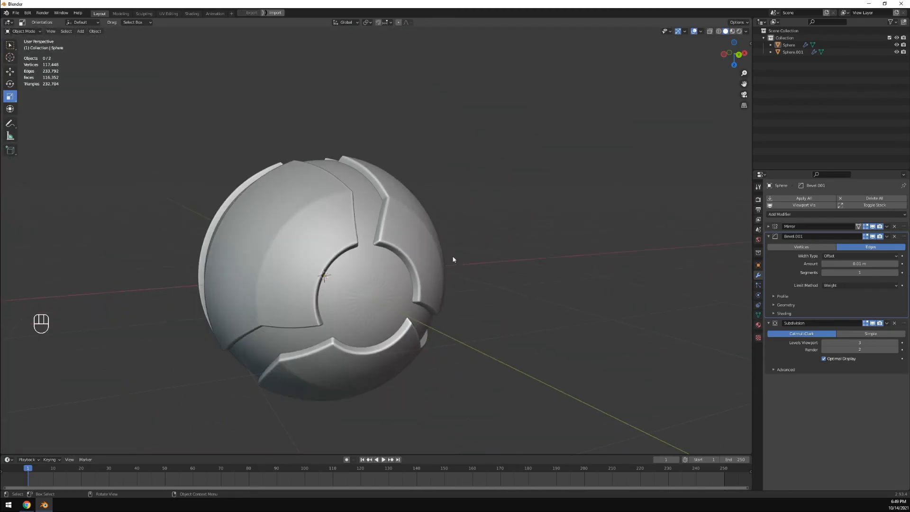
scroll(459, 258, "down", 6)
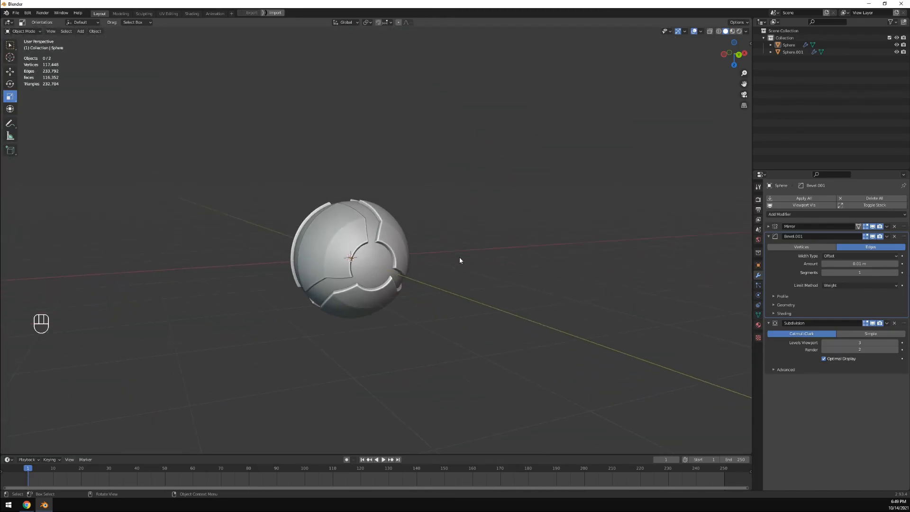
middle_click_drag(459, 258, 439, 255, "alt")
scroll(439, 254, "up", 4)
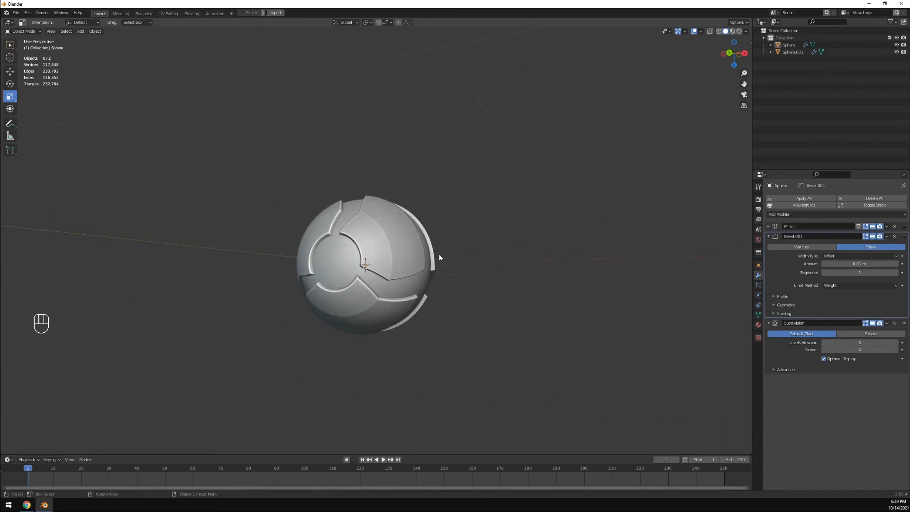
scroll(441, 256, "up", 4)
scroll(479, 260, "down", 2)
scroll(502, 258, "up", 1)
middle_click_drag(501, 259, 568, 260)
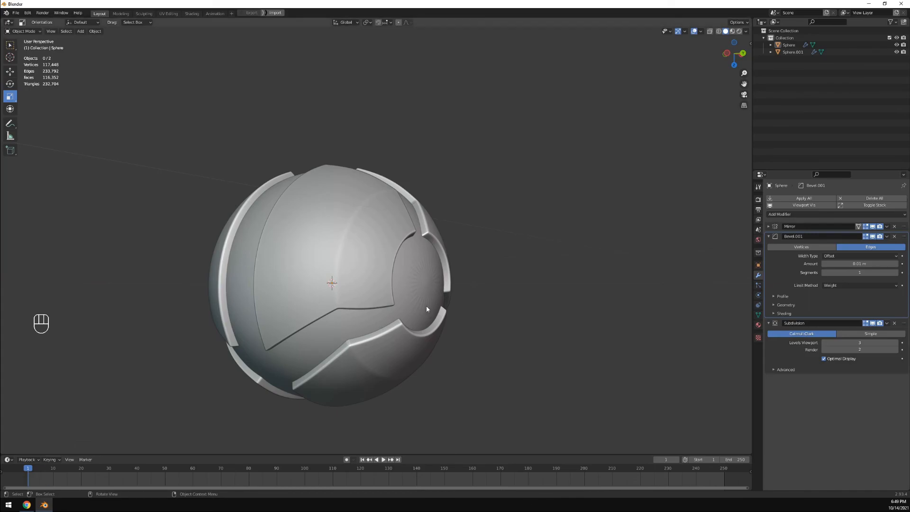
left_click(425, 287)
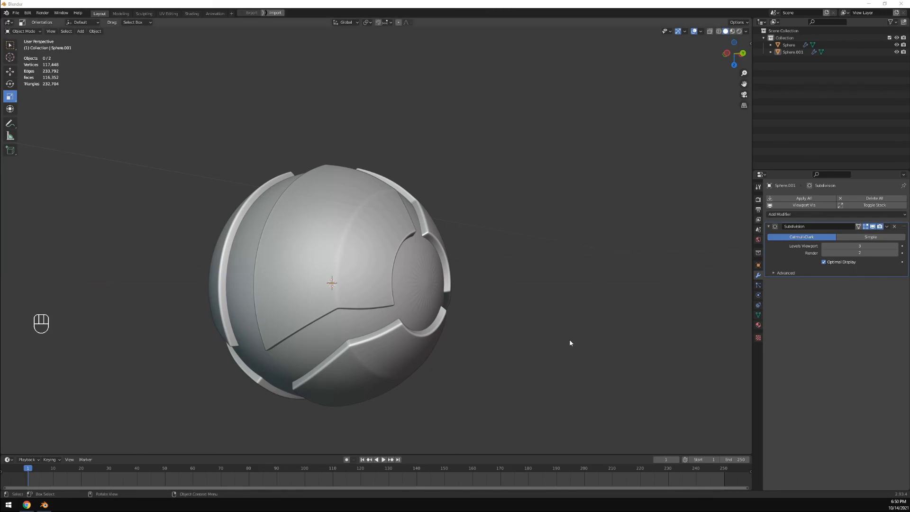
mouse_move(560, 352)
middle_mouse_down()
mouse_move(530, 367)
mouse_move(500, 415)
mouse_move(457, 377)
mouse_move(433, 285)
mouse_move(418, 321)
mouse_move(517, 330)
mouse_move(551, 345)
middle_mouse_up()
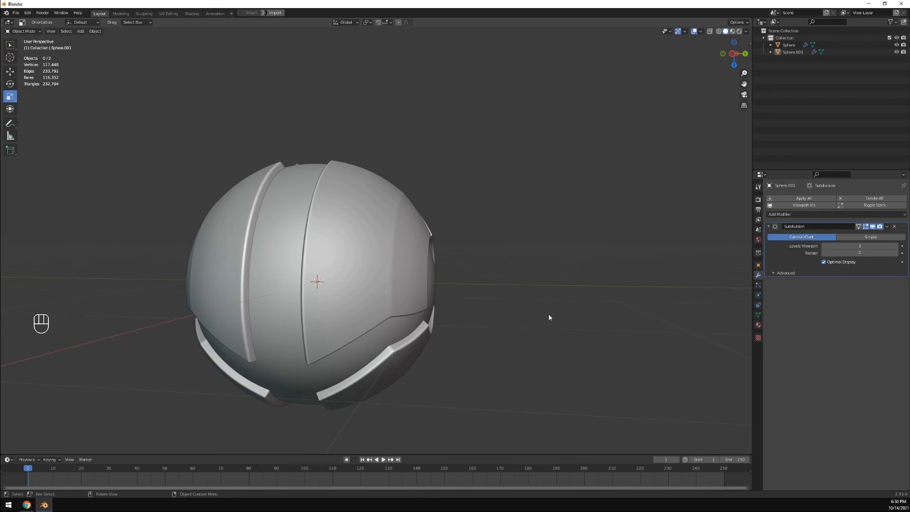
middle_click_drag(573, 277, 541, 288)
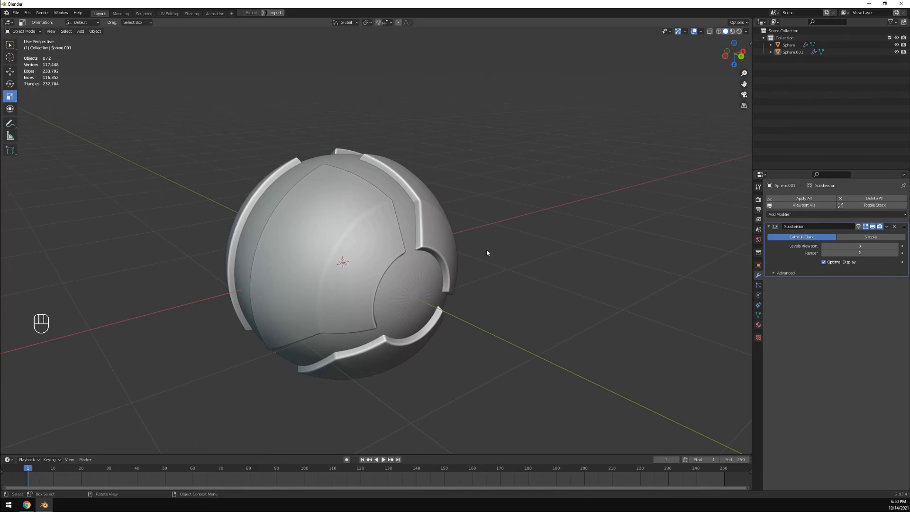
middle_click_drag(487, 253, 508, 261, "shift")
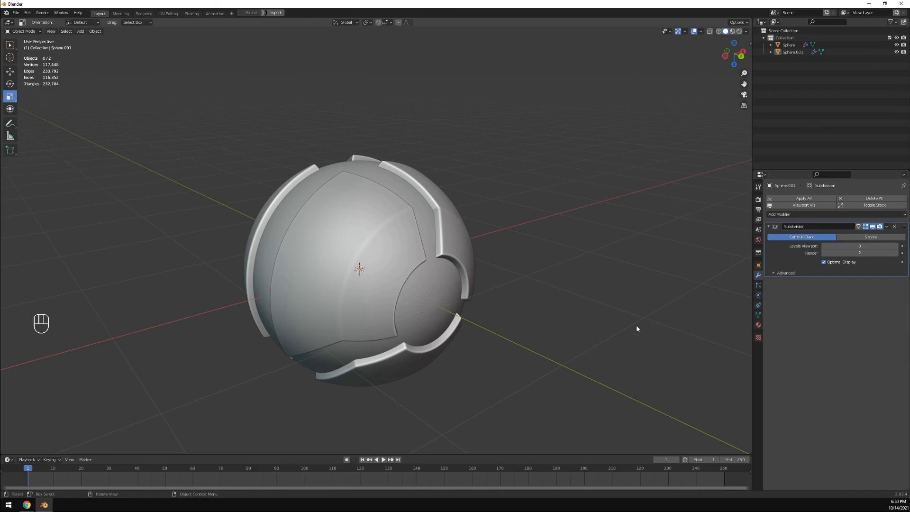
Create a new material on the outer sphere panels, name it Metal, and deselect the panels
left_click(405, 237)
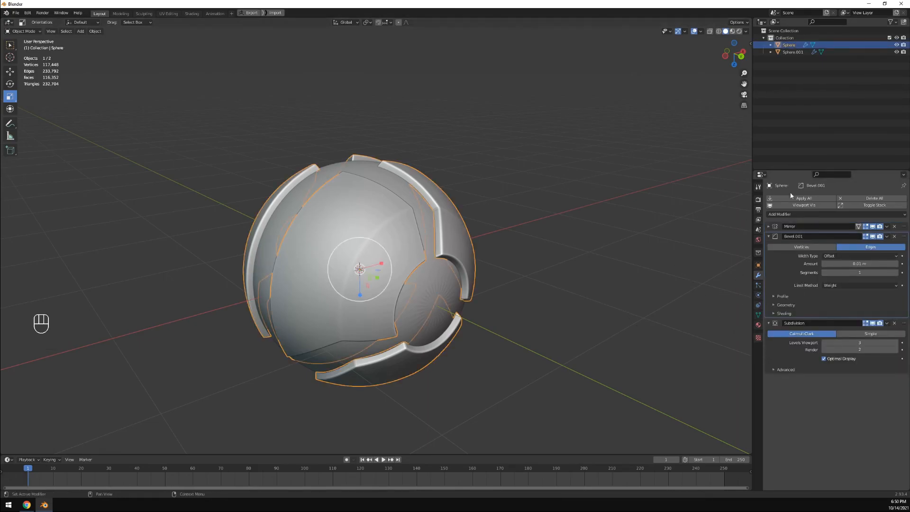
left_click(759, 325)
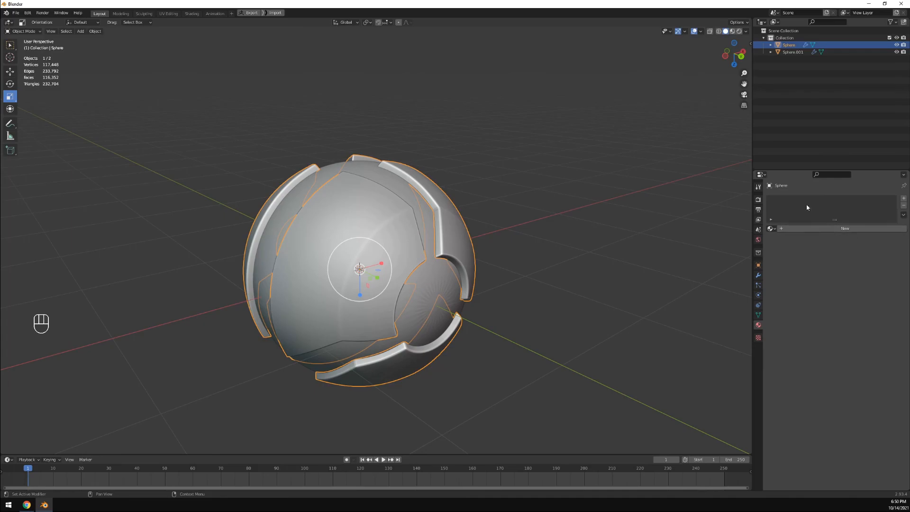
left_click(824, 229)
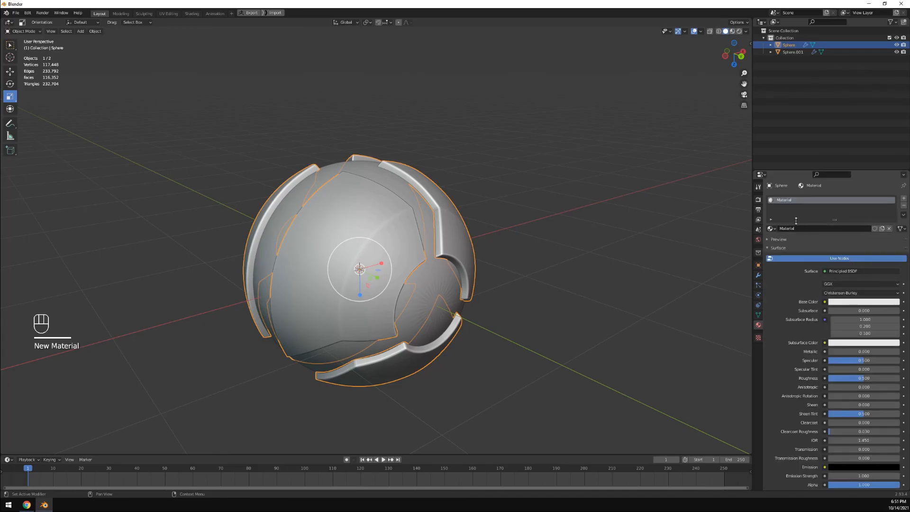
double_click(783, 201)
type("Met")
key("Return")
left_click(610, 273)
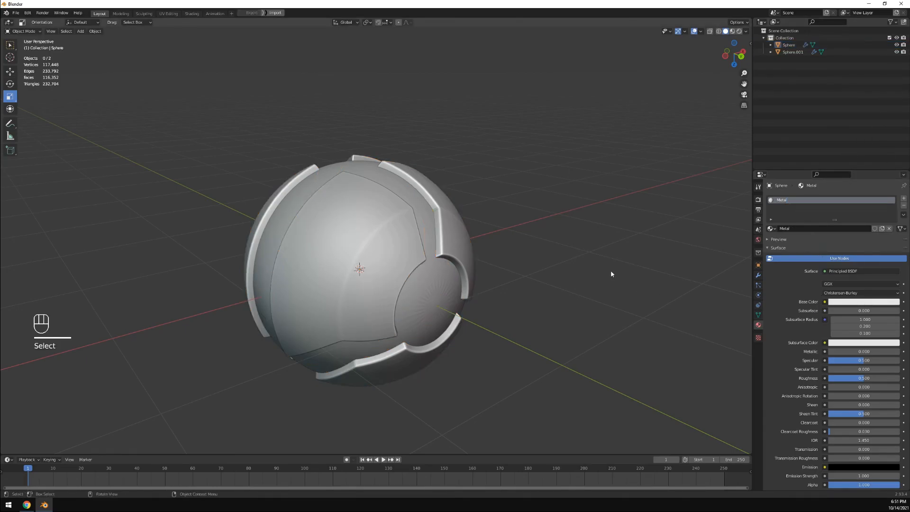
Switch the viewport to Material Preview shading and view the sphere from higher up
left_click(734, 33)
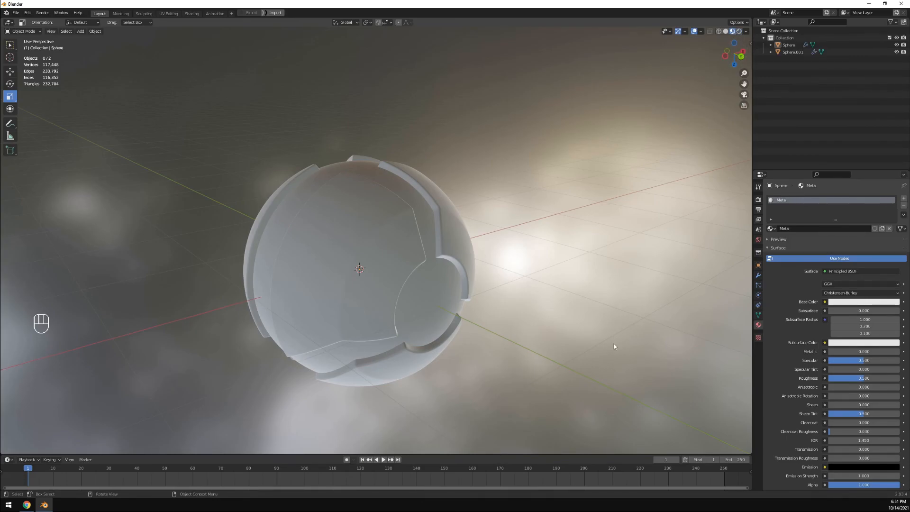
middle_click_drag(490, 360, 484, 315)
scroll(491, 238, "down", 3)
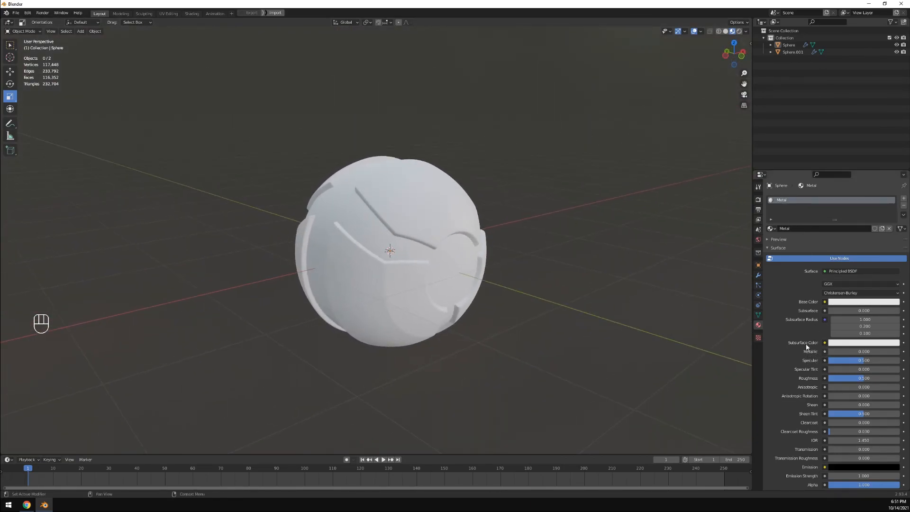
Set the Metal material's base color to a saturated orange
left_click(836, 304)
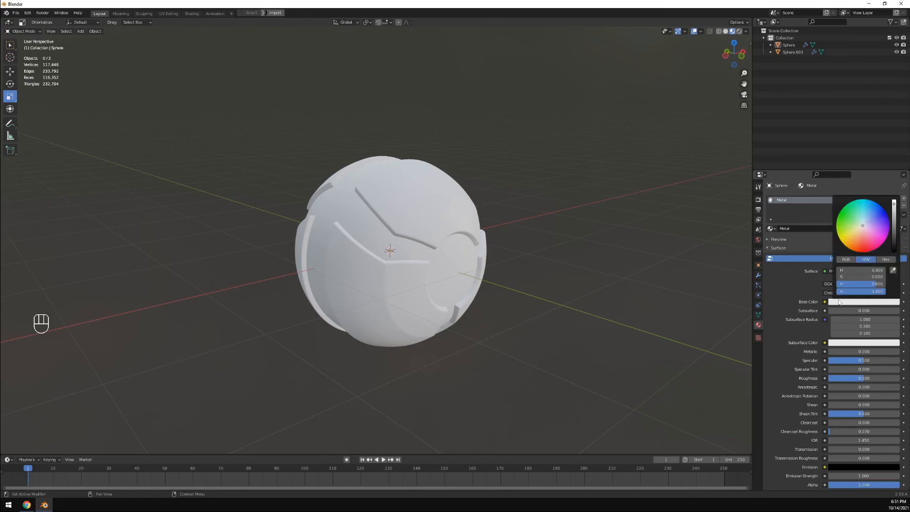
left_click(857, 232)
left_click_drag(857, 231, 854, 251)
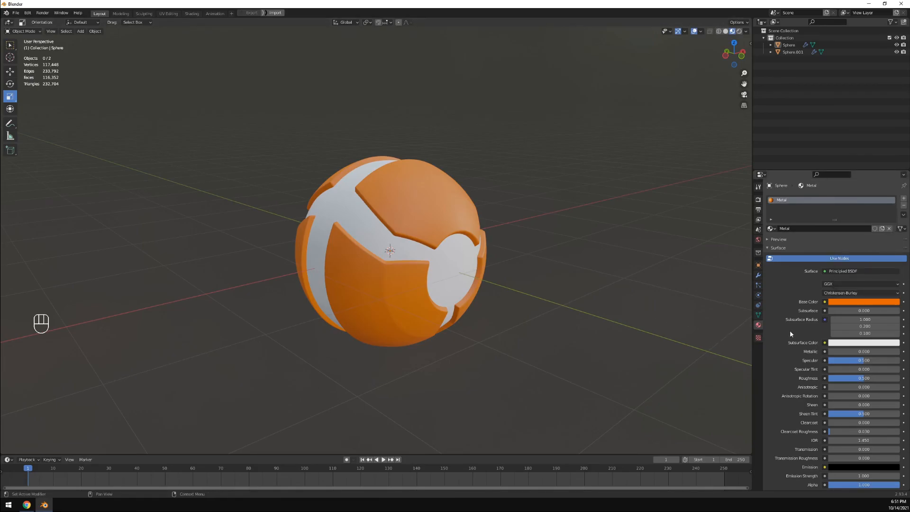
Set the Metal material's Metallic to 1.000 and its Roughness to 0.300
left_click_drag(837, 353, 802, 352)
left_click_drag(837, 353, 899, 353)
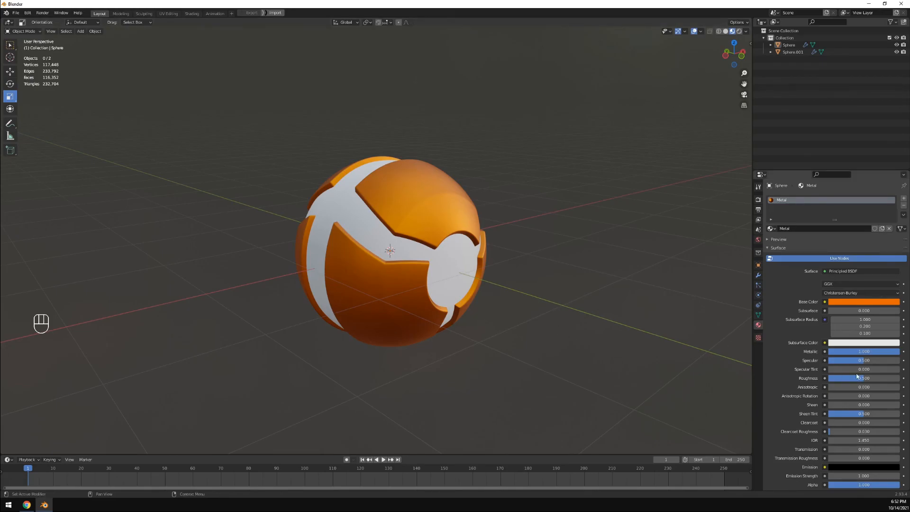
left_click_drag(862, 380, 900, 378)
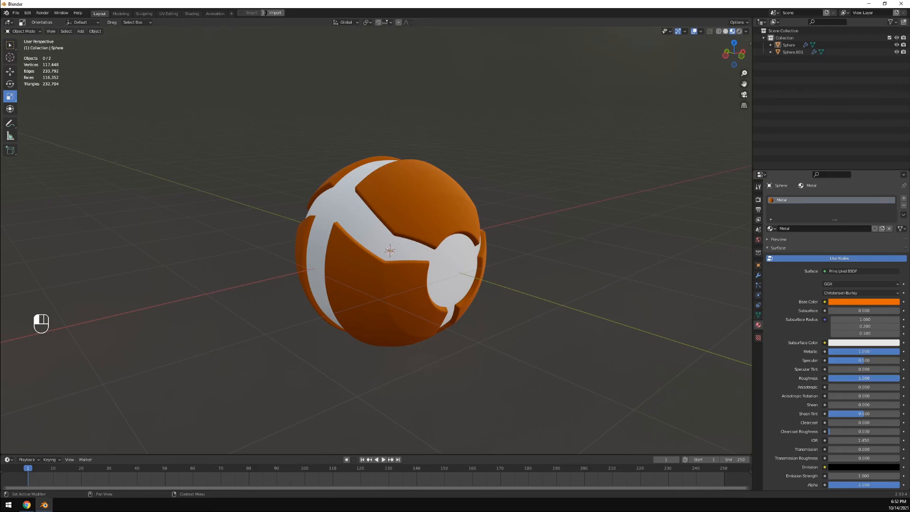
left_click_drag(900, 378, 850, 377)
mouse_move(628, 344)
middle_mouse_down()
mouse_move(654, 362)
mouse_move(666, 331)
mouse_move(627, 351)
mouse_move(621, 367)
mouse_move(617, 350)
middle_mouse_up()
middle_click_drag(587, 323, 605, 308)
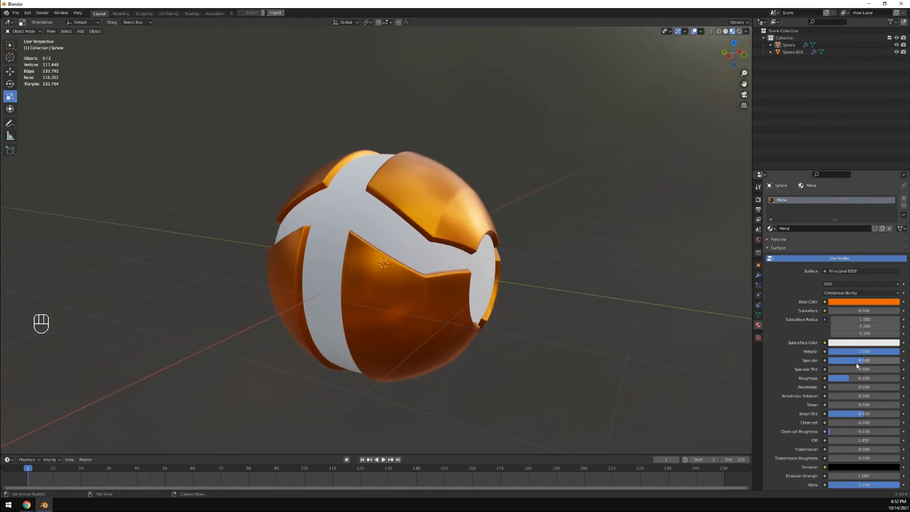
middle_click_drag(566, 257, 545, 268)
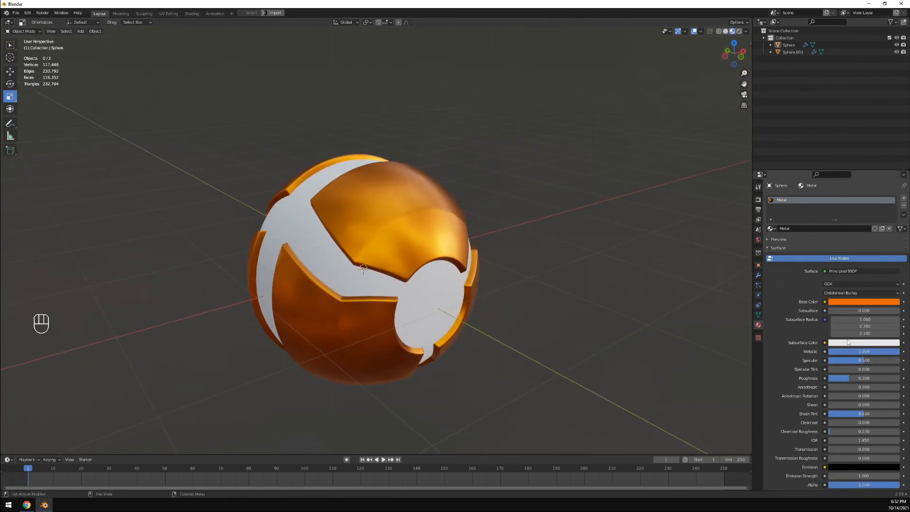
Compare the Metal material's Metallic at 0.800 and 1.000, and leave it at 0.800
scroll(860, 351, "down", 1, "ctrl")
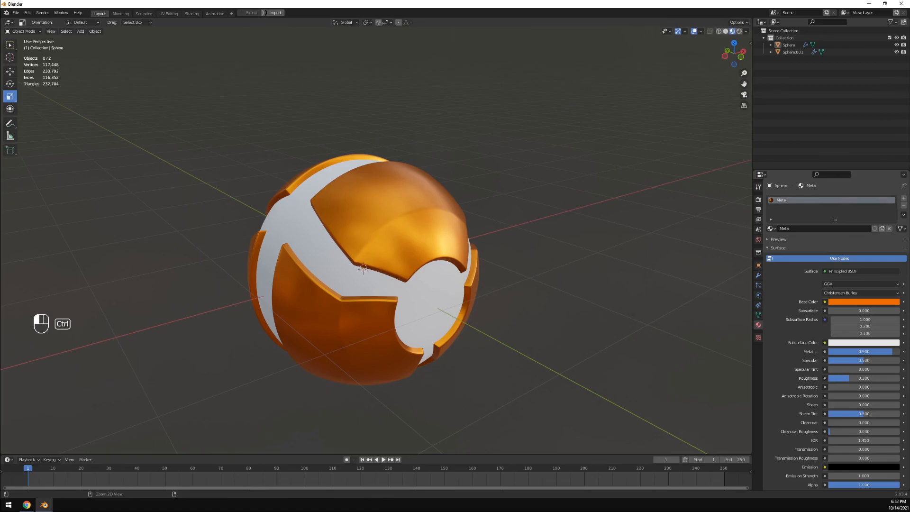
scroll(860, 352, "down", 1, "ctrl")
middle_click_drag(550, 312, 594, 332)
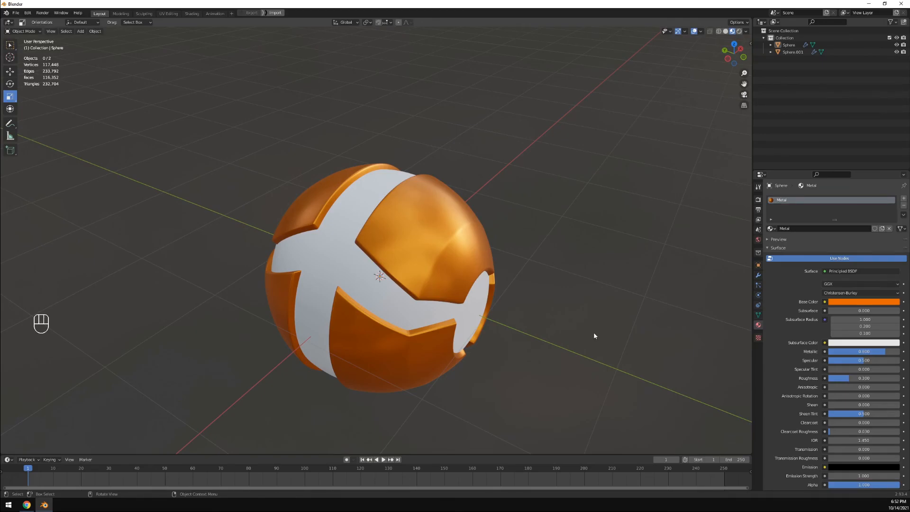
middle_click_drag(596, 331, 577, 313)
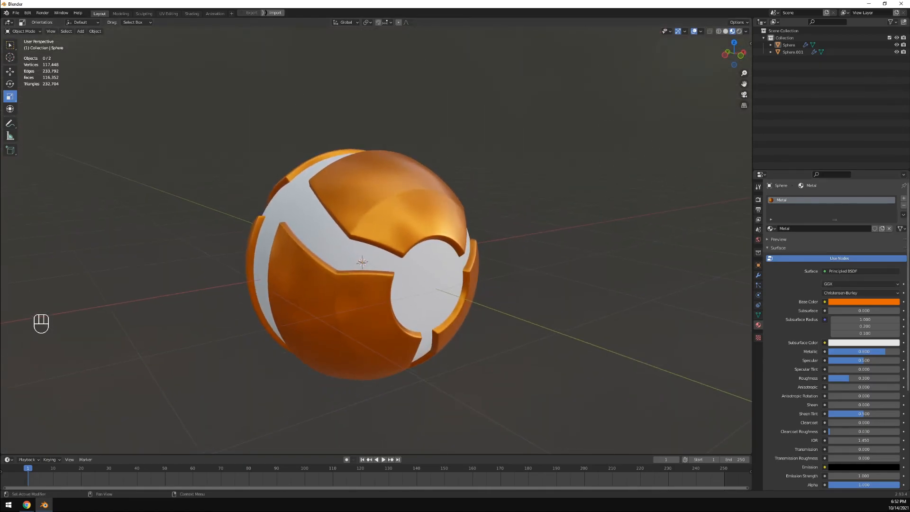
left_click_drag(876, 355, 901, 354)
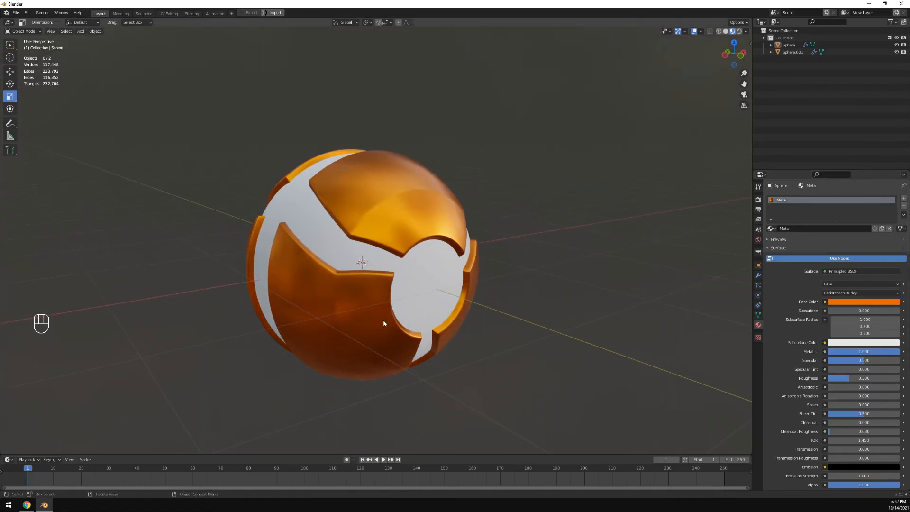
middle_click_drag(339, 338, 416, 340)
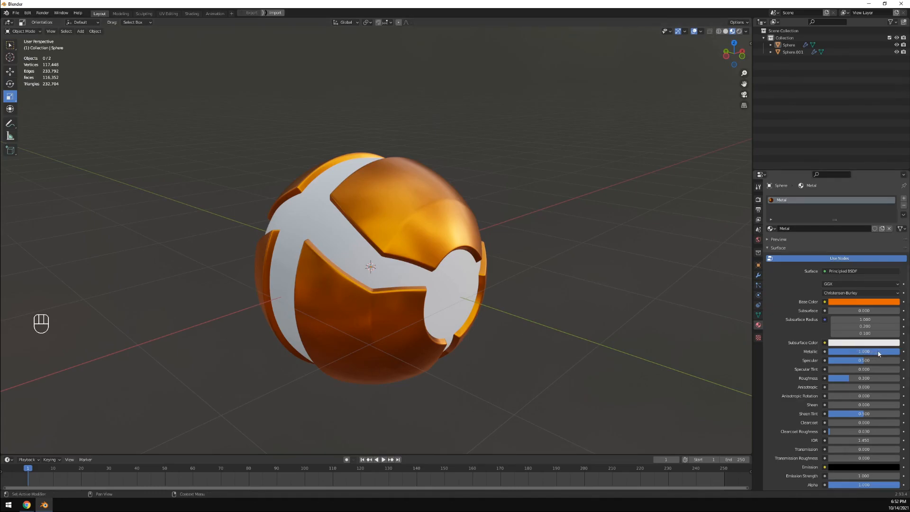
left_click_drag(877, 354, 863, 354)
mouse_move(340, 320)
middle_mouse_down()
mouse_move(365, 310)
mouse_move(352, 285)
mouse_move(352, 329)
middle_mouse_up()
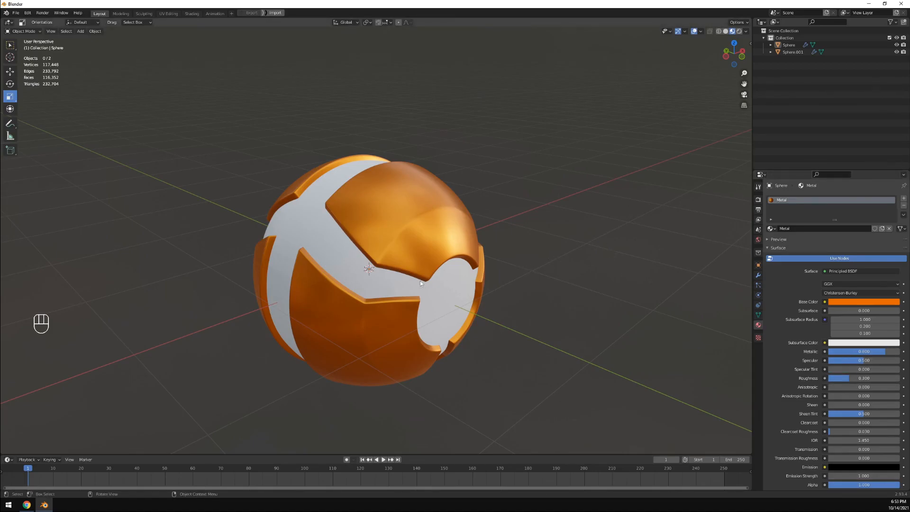
Select the inner sphere and compare it in Solid and Material Preview shading, ending in Material Preview
left_click(459, 288)
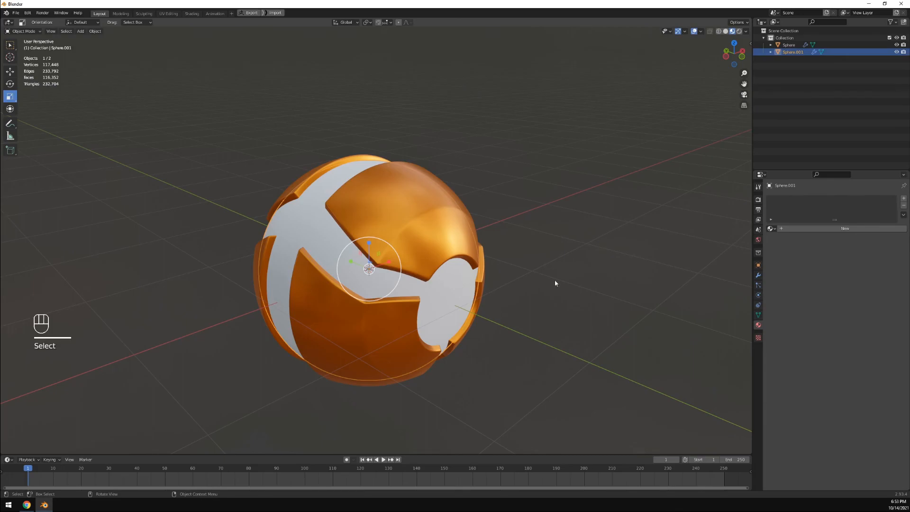
middle_click_drag(552, 269, 543, 254)
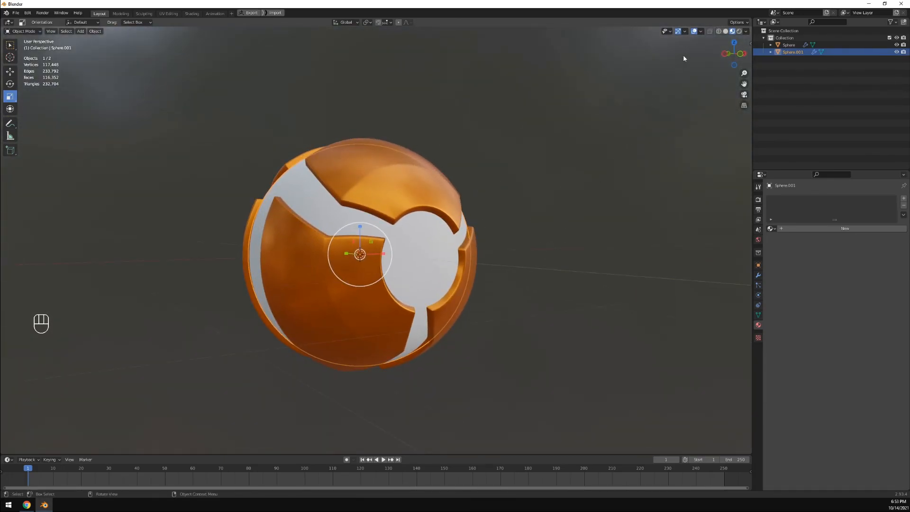
left_click(727, 33)
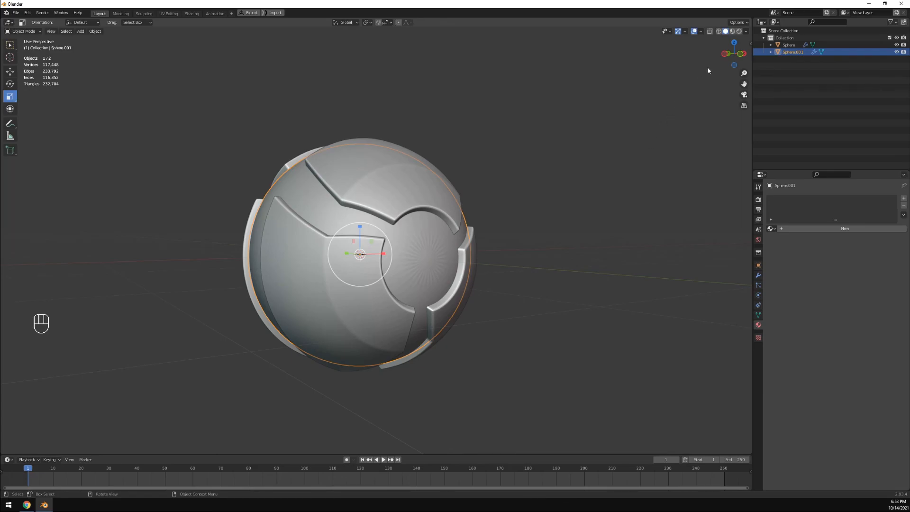
left_click(733, 32)
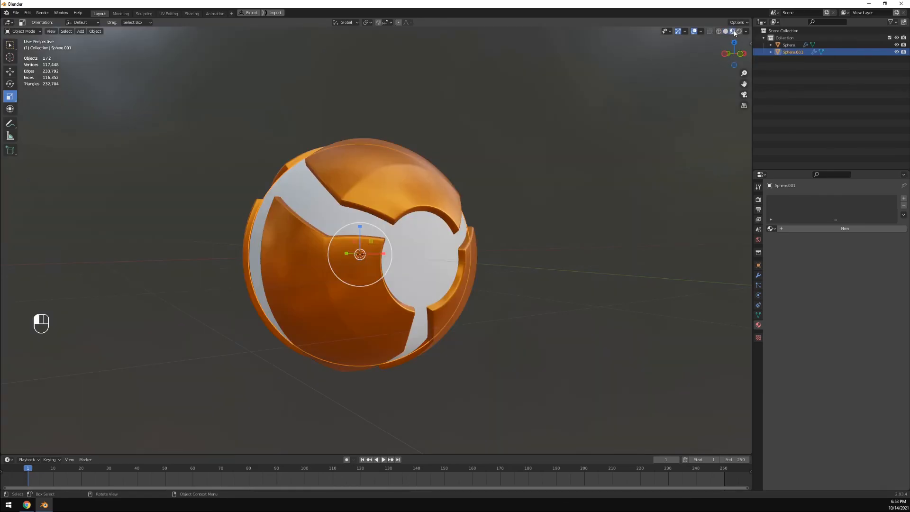
mouse_move(454, 241)
middle_mouse_down()
mouse_move(439, 226)
mouse_move(450, 242)
middle_mouse_up()
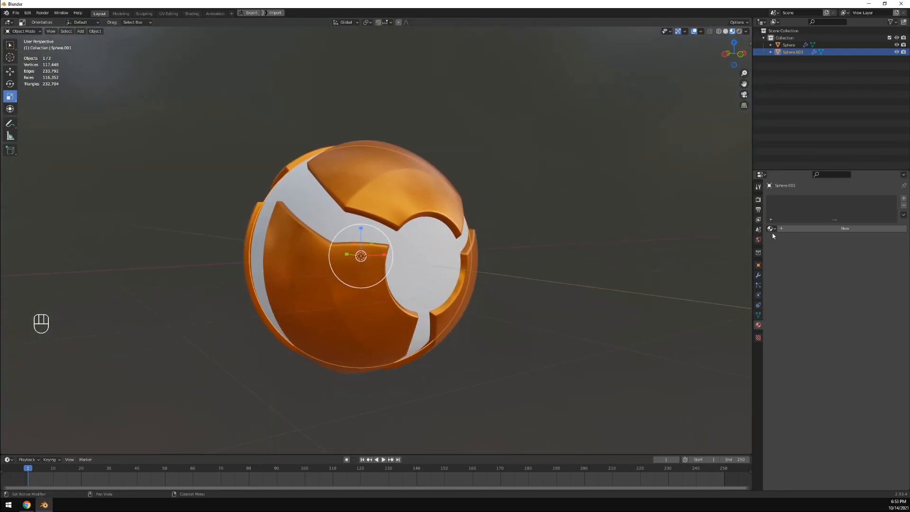
Create a new material named Glow on the inner sphere and set its Roughness to 1.000
left_click(807, 229)
double_click(784, 201)
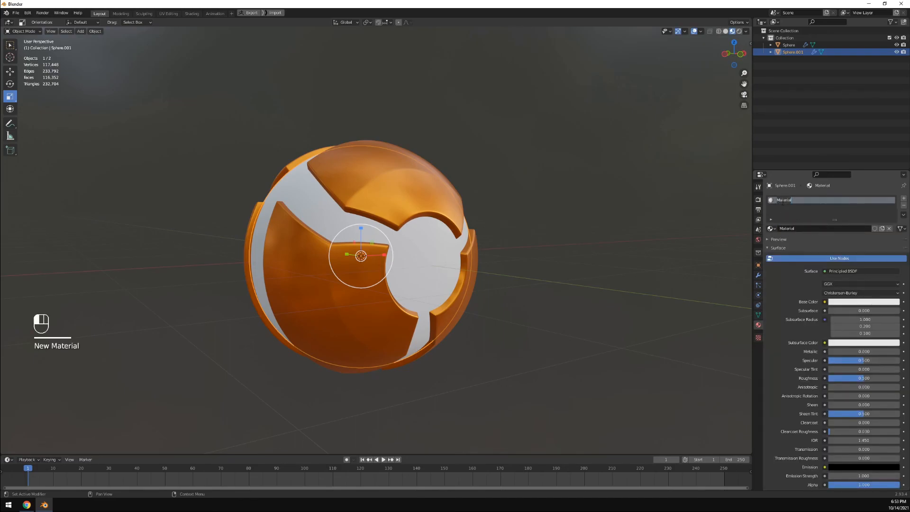
type("Glow")
key("Return")
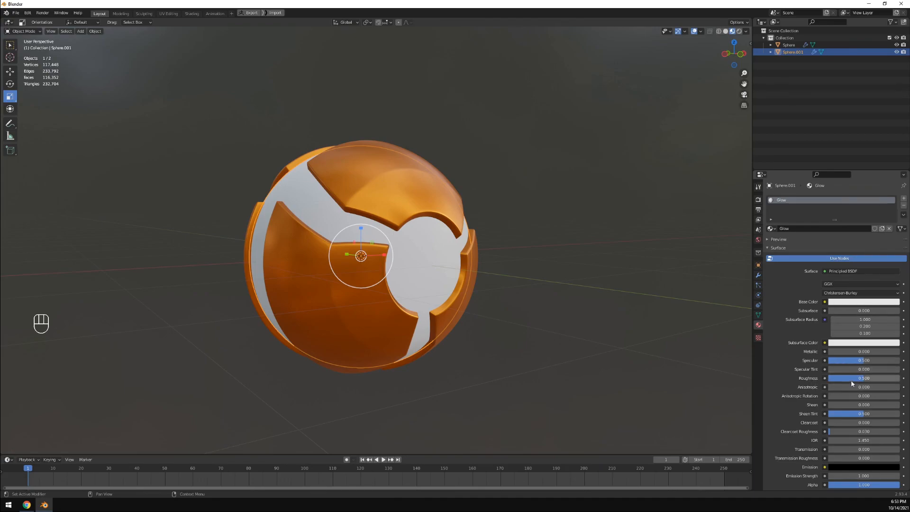
left_click_drag(851, 379, 901, 379)
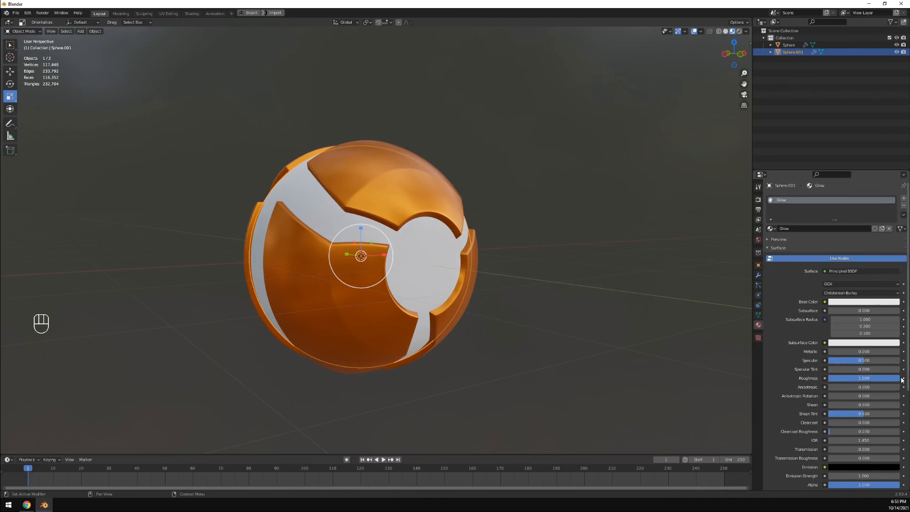
Set the Glow material's Emission color to a bright saturated green and deselect the inner sphere
scroll(785, 432, "down", 2)
scroll(785, 432, "down", 3)
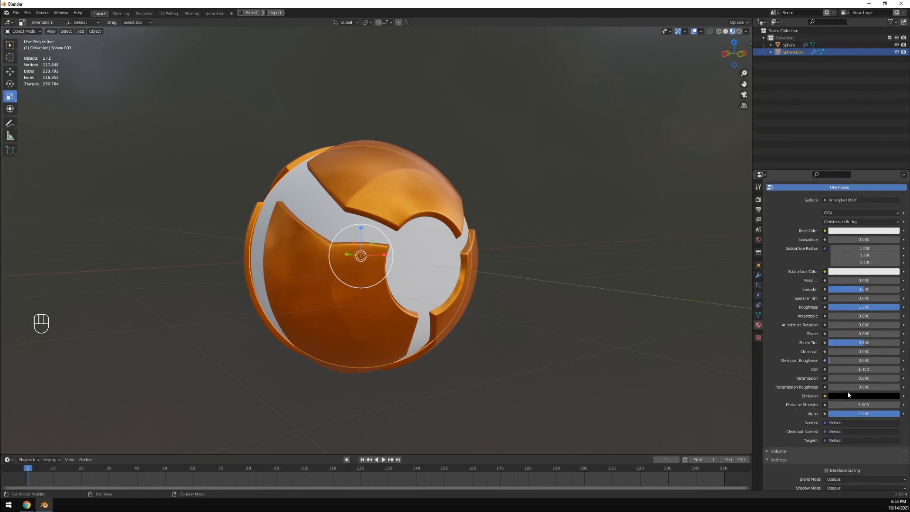
left_click(849, 394)
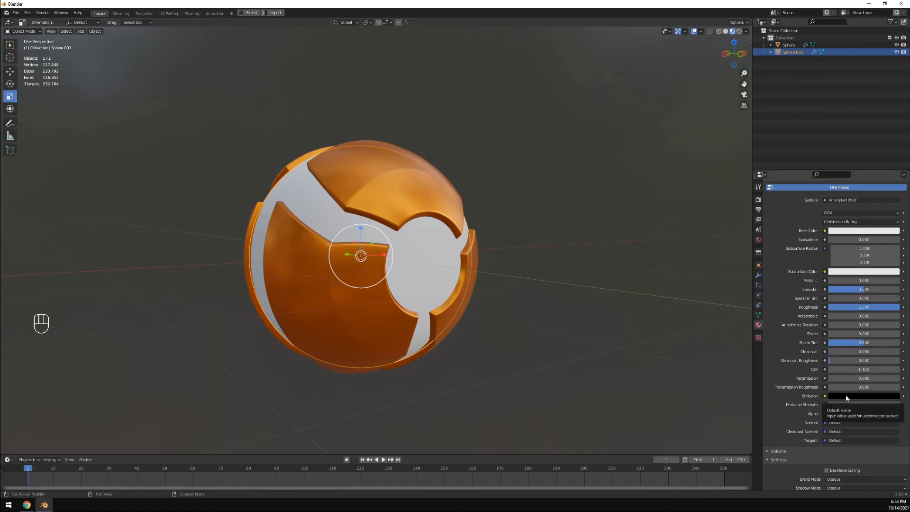
left_click(846, 394)
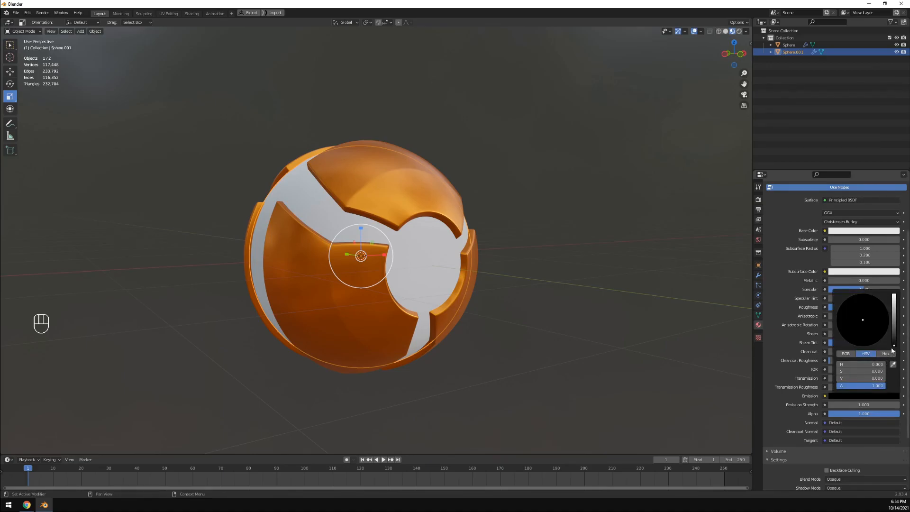
mouse_move(894, 345)
left_mouse_down()
mouse_move(894, 303)
mouse_move(843, 304)
left_mouse_up()
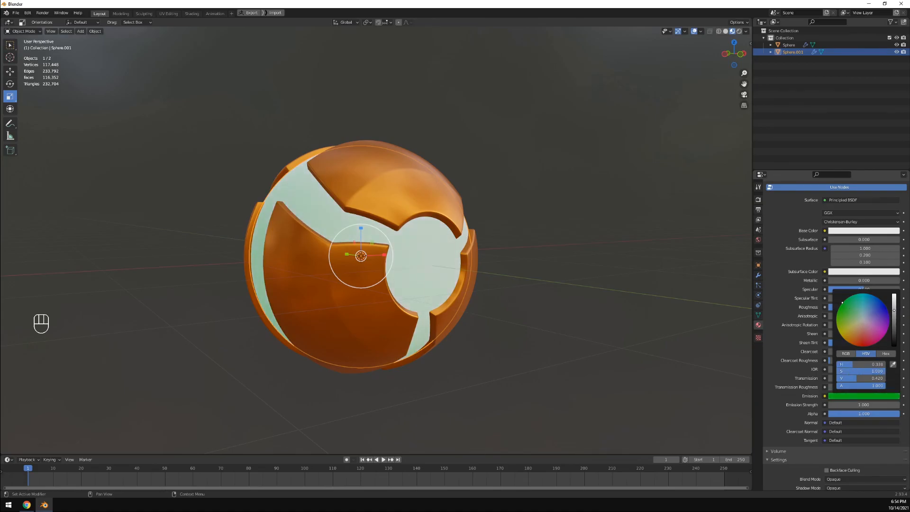
left_click_drag(894, 310, 894, 295)
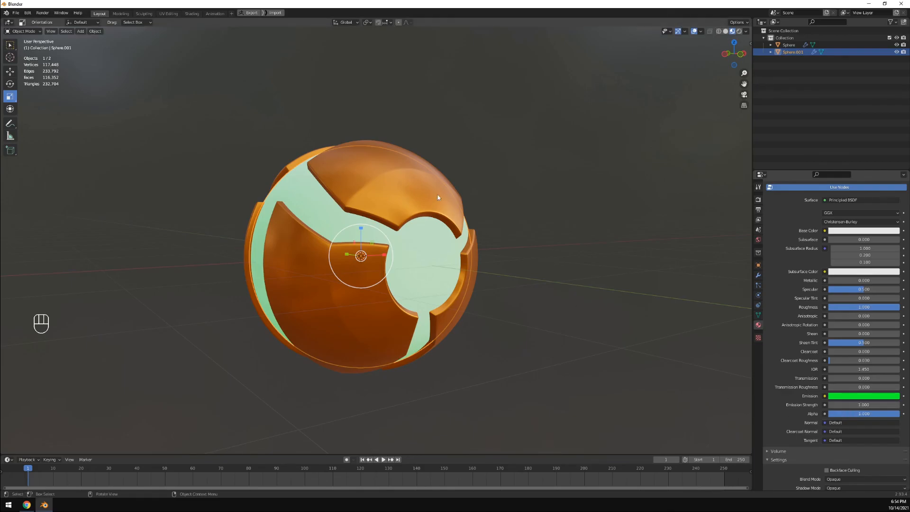
left_click(550, 305)
mouse_move(553, 305)
middle_mouse_down()
mouse_move(565, 294)
mouse_move(593, 297)
mouse_move(589, 276)
mouse_move(542, 363)
mouse_move(570, 291)
mouse_move(592, 280)
mouse_move(546, 283)
mouse_move(544, 298)
middle_mouse_up()
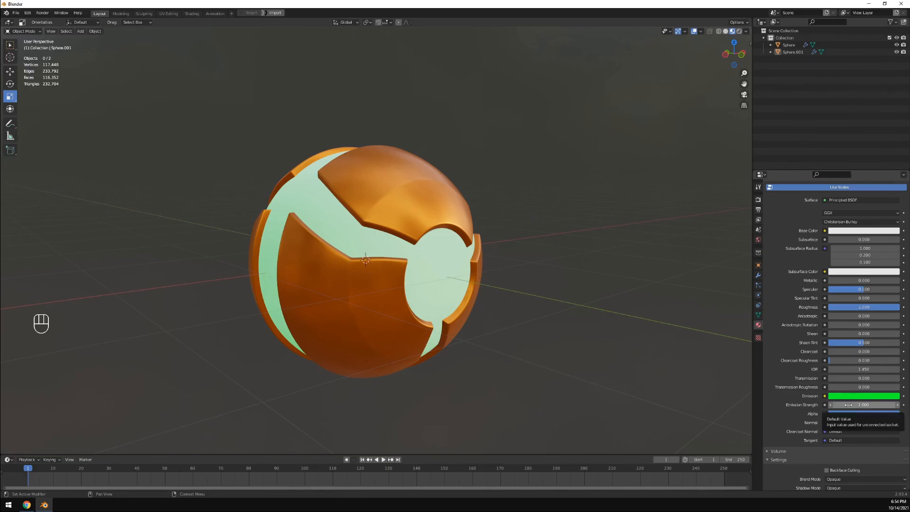
Try a much higher Emission Strength on the Glow material, and settle on 2.000
mouse_move(860, 405)
left_mouse_down()
mouse_move(898, 405)
mouse_move(860, 405)
left_mouse_up()
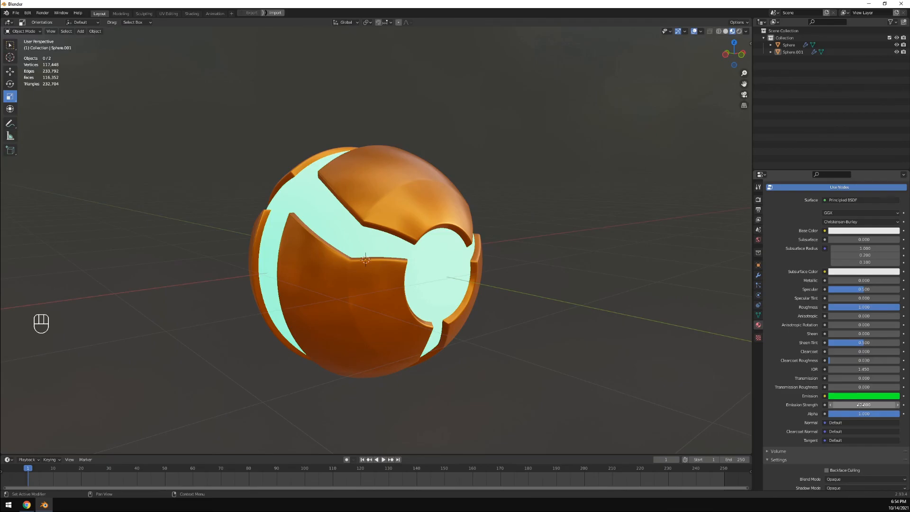
left_click(860, 405)
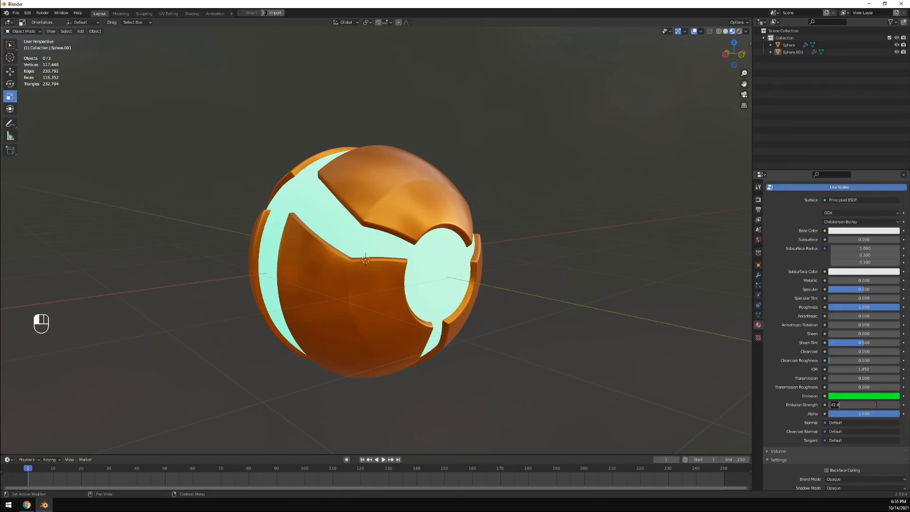
key("BackSpace")
key("BackSpace")
key("BackSpace")
key("BackSpace")
type("2")
key("Return")
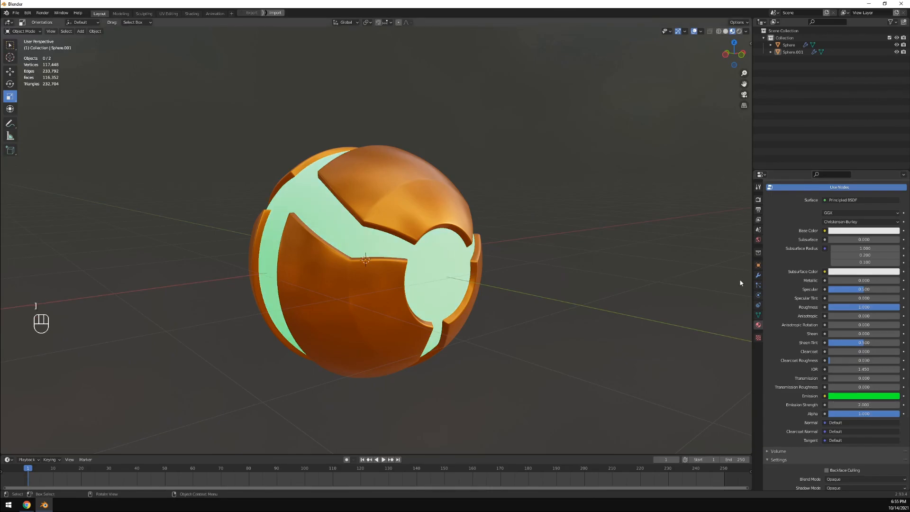
Keep Eevee as the render engine and set its viewport samples to 64
left_click(758, 200)
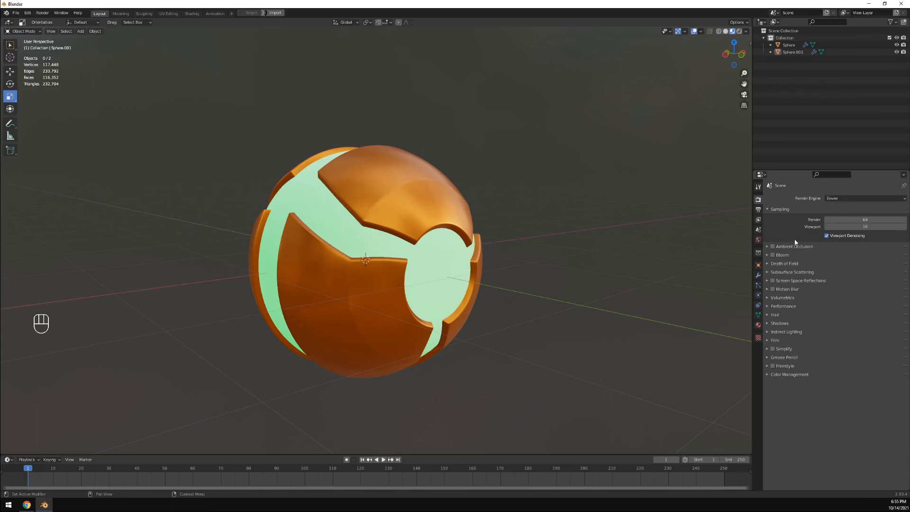
left_click(835, 200)
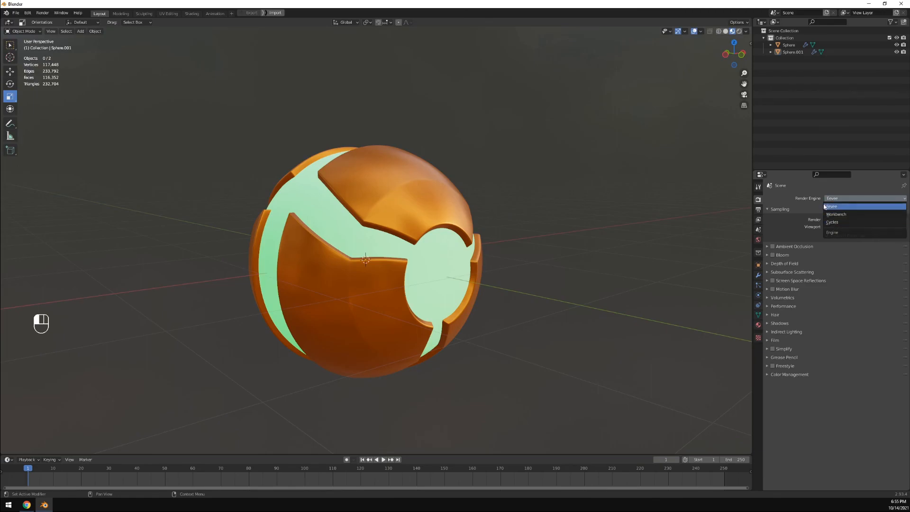
left_click(828, 207)
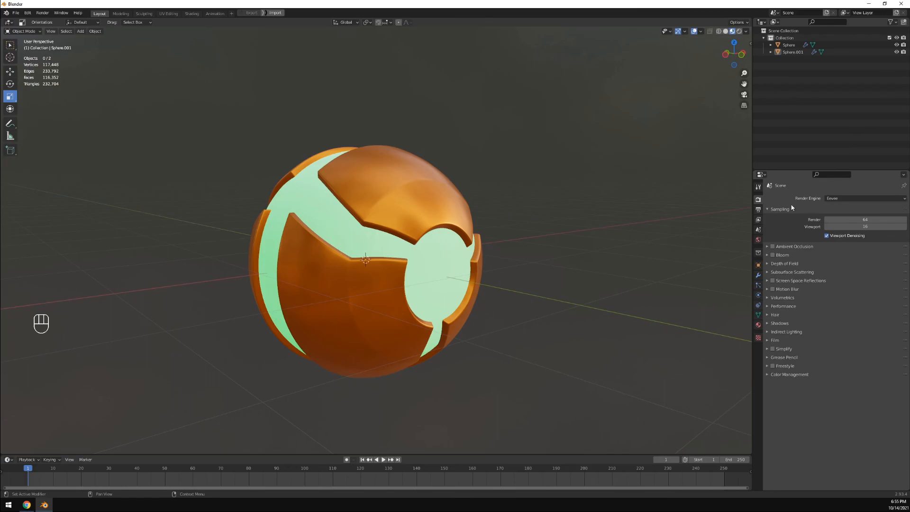
middle_click_drag(577, 264, 640, 265)
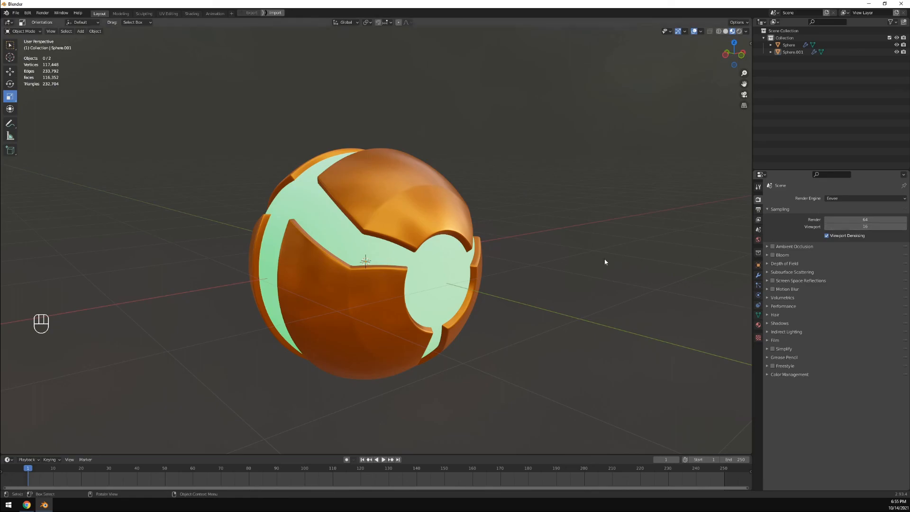
middle_click_drag(583, 260, 598, 276)
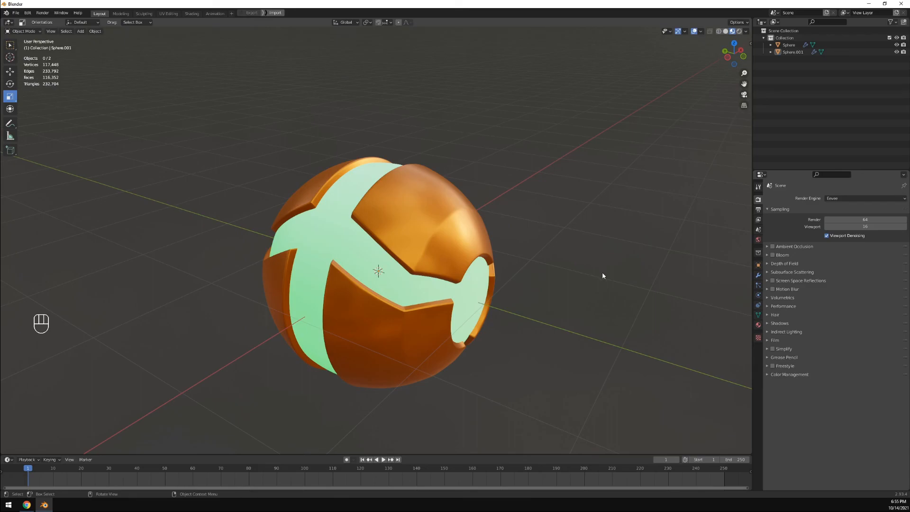
middle_click_drag(658, 280, 371, 288)
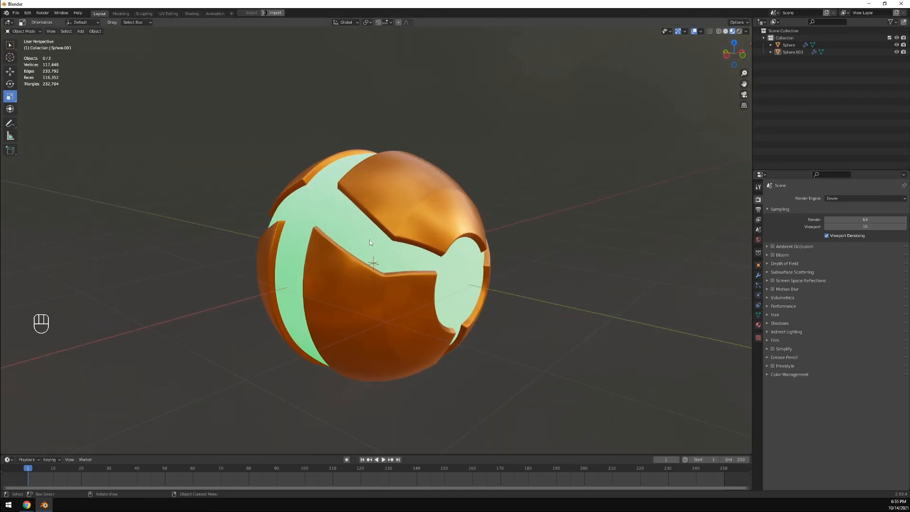
left_click(856, 226)
type("64")
key("Return")
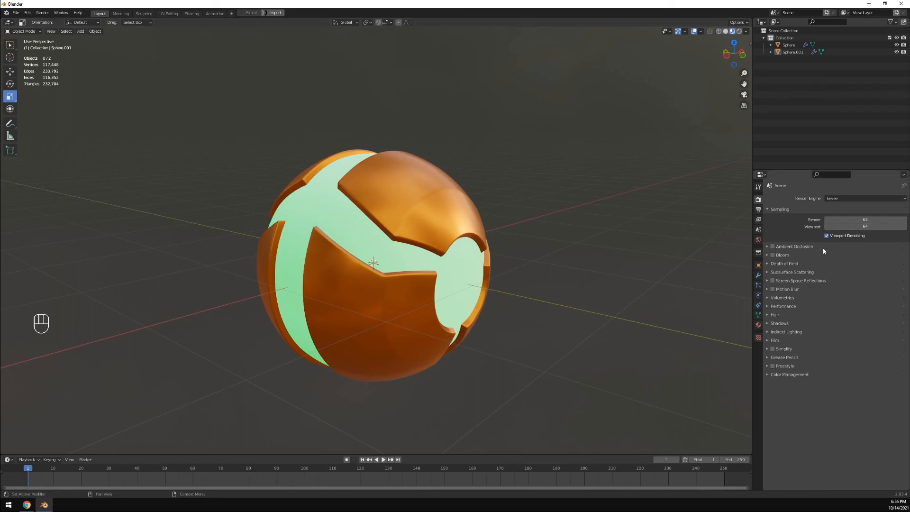
Toggle Ambient Occlusion repeatedly to compare its effect on the sphere, and leave it enabled
left_click(773, 247)
left_click(773, 248)
left_click(773, 247)
left_click(773, 248)
left_click(773, 247)
left_click(773, 247)
left_click(773, 248)
left_click(773, 248)
left_click(773, 248)
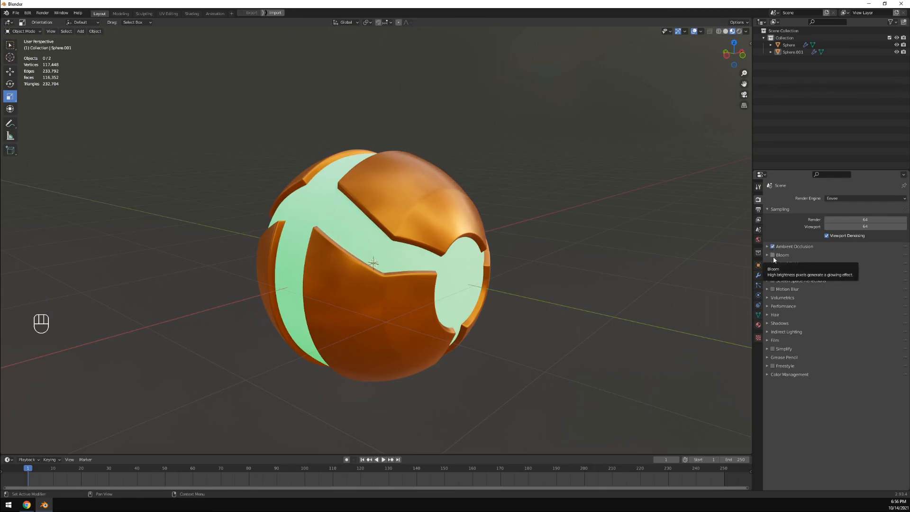
Toggle Bloom to compare its glow around the sphere, leave it enabled, and review its settings
left_click(773, 256)
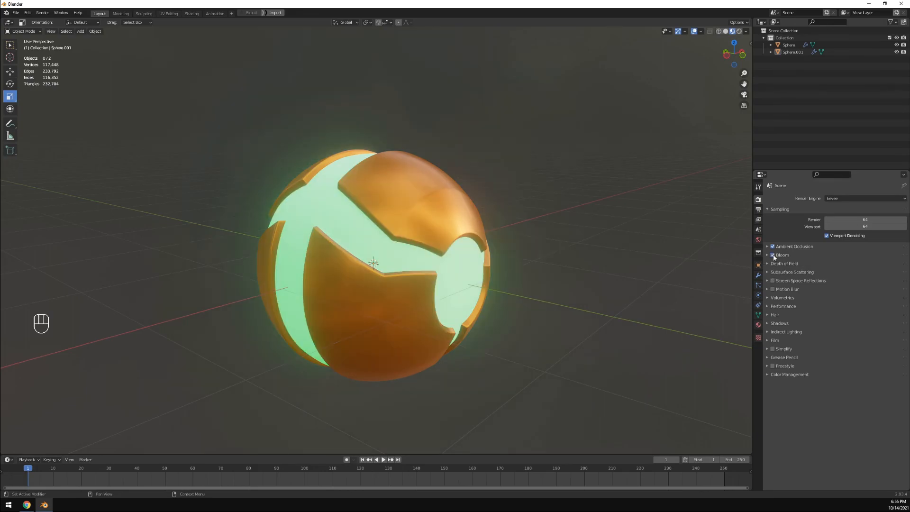
left_click(773, 256)
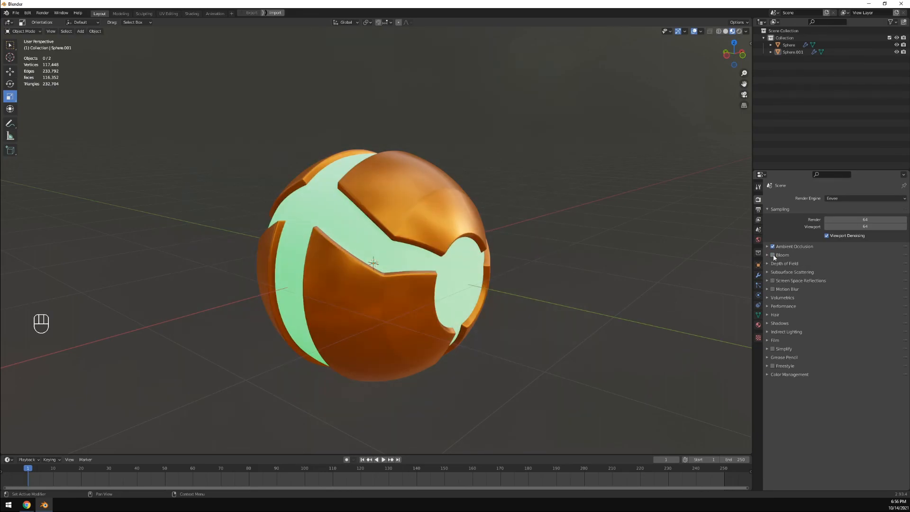
left_click(773, 255)
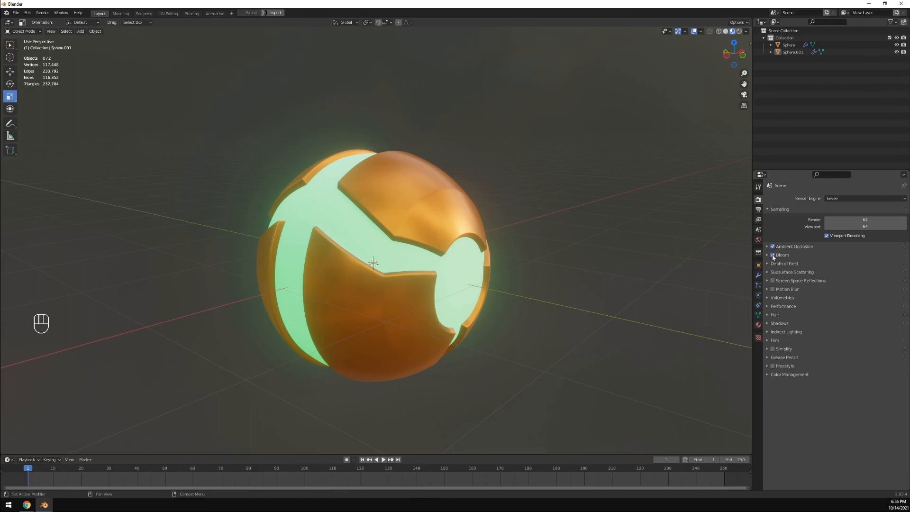
left_click(767, 255)
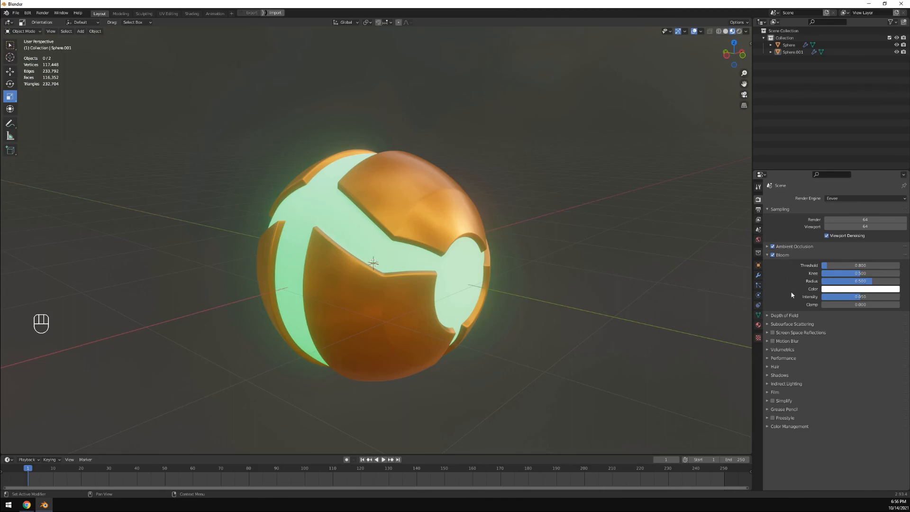
left_click(773, 333)
left_click(772, 333)
left_click(768, 255)
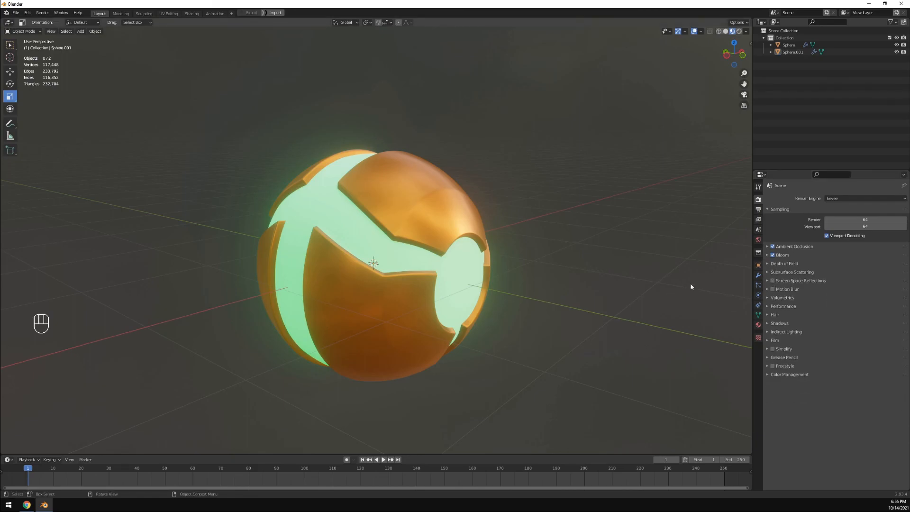
left_click(768, 255)
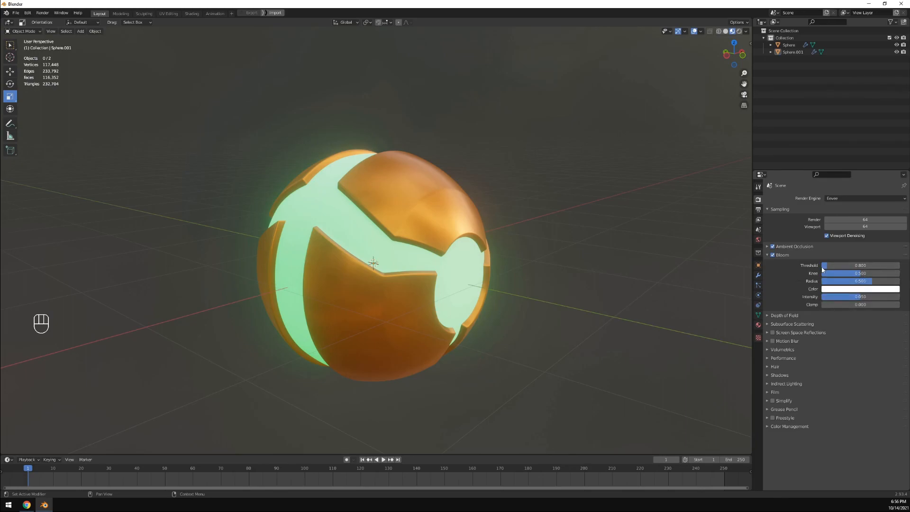
left_click(768, 255)
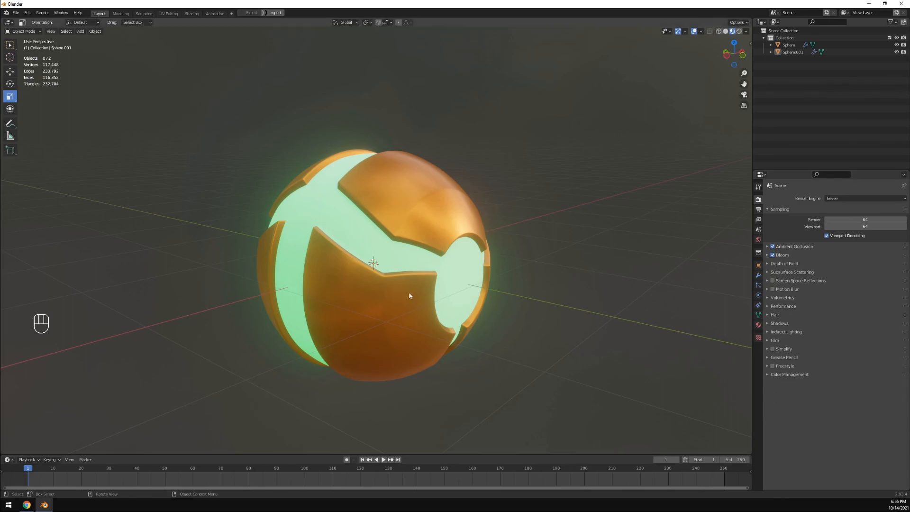
Enable Screen Space Reflections and inspect the reflections on the sphere's panels from several angles
left_click(773, 280)
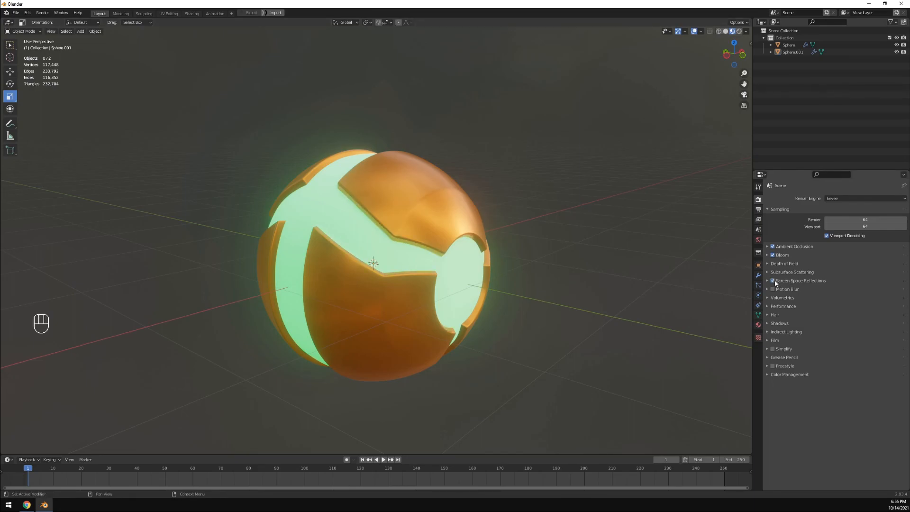
middle_click_drag(433, 267, 396, 229)
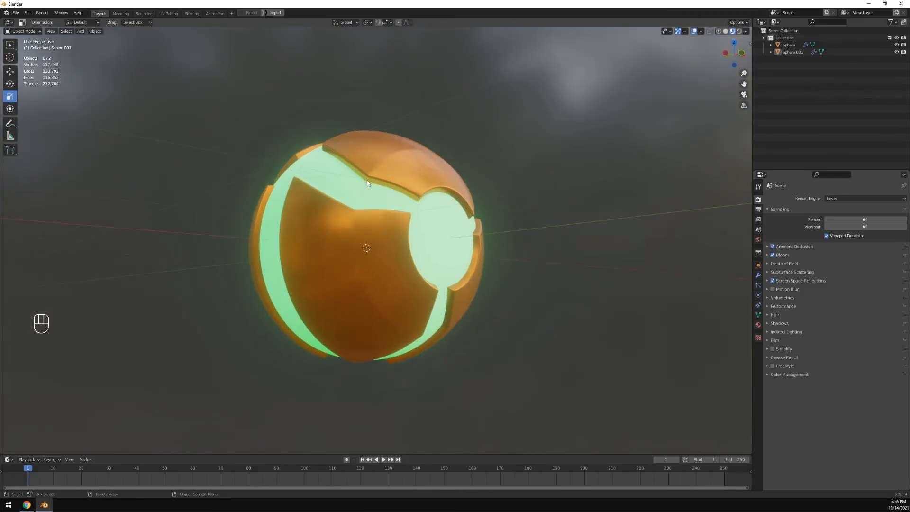
middle_click_drag(376, 195, 382, 189)
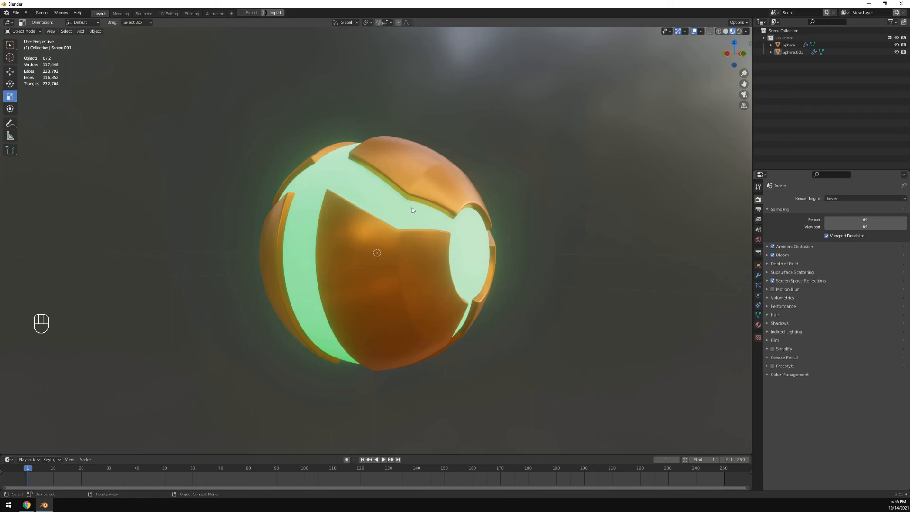
middle_click_drag(415, 211, 378, 220)
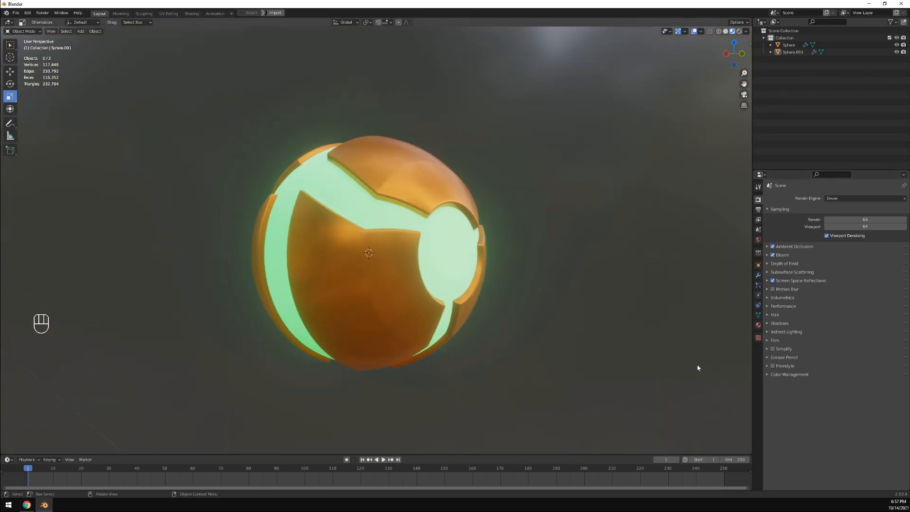
Set the Color Management Look to Medium High Contrast, comparing it with None
left_click(767, 374)
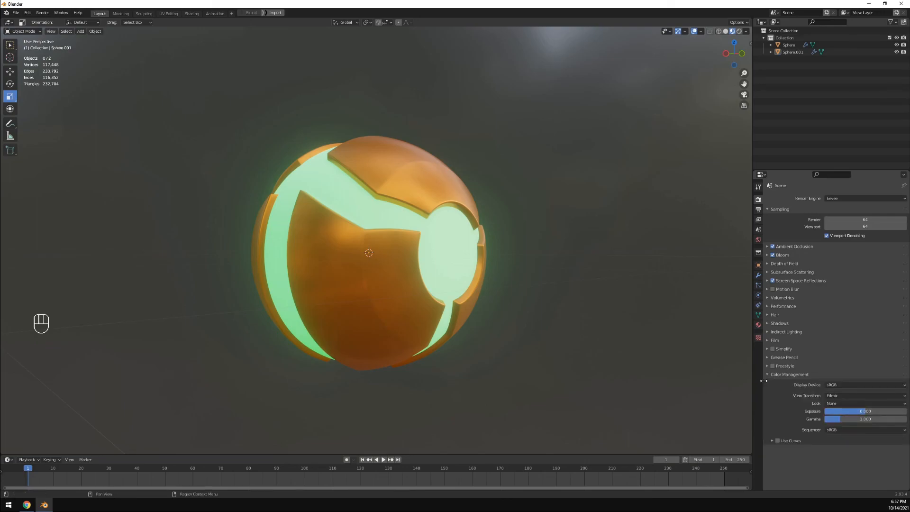
left_click(837, 404)
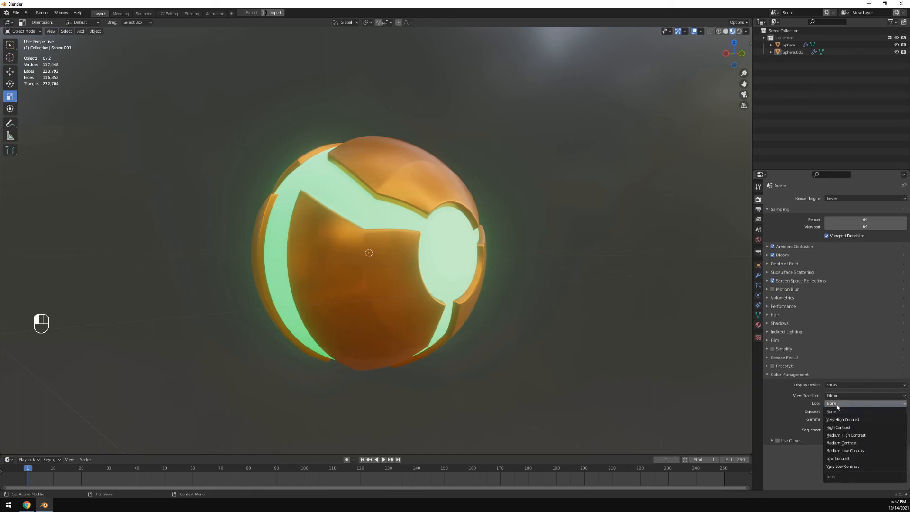
left_click(847, 435)
mouse_move(676, 339)
middle_mouse_down()
mouse_move(689, 325)
mouse_move(675, 319)
mouse_move(668, 360)
mouse_move(674, 342)
middle_mouse_up()
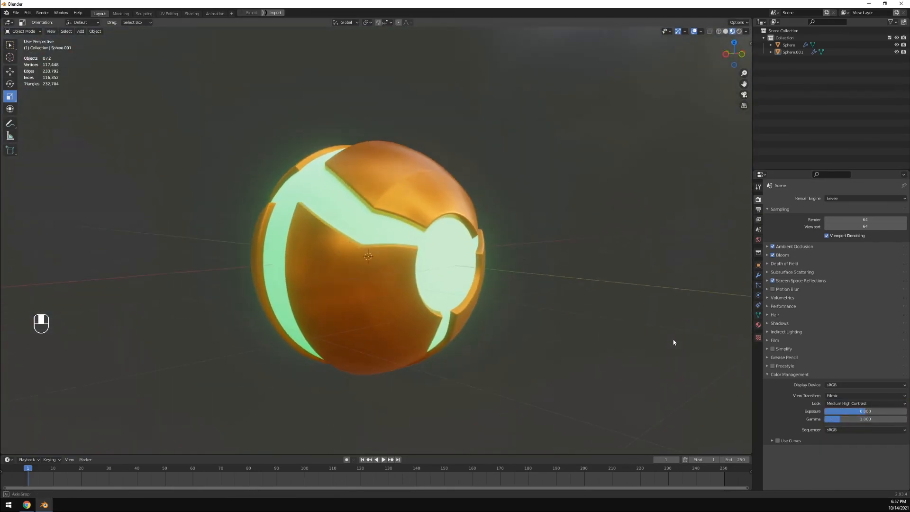
left_click(849, 403)
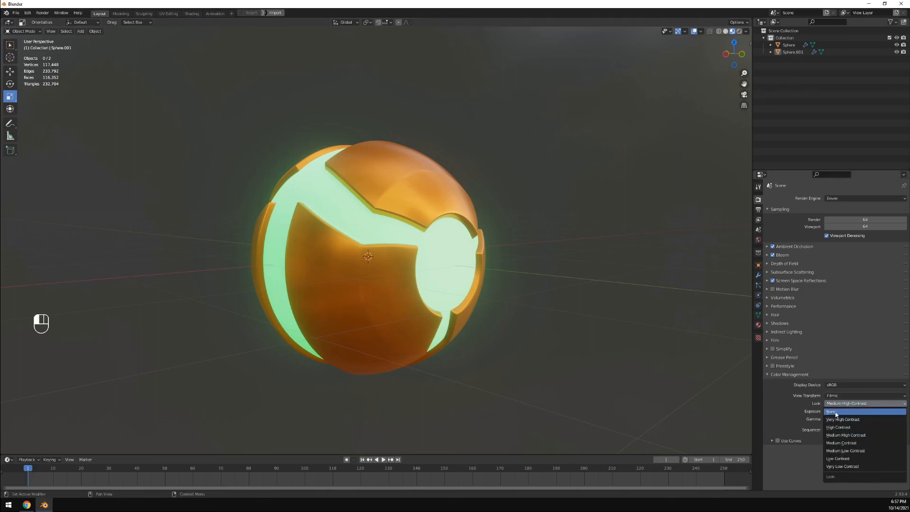
left_click(836, 412)
left_click(837, 404)
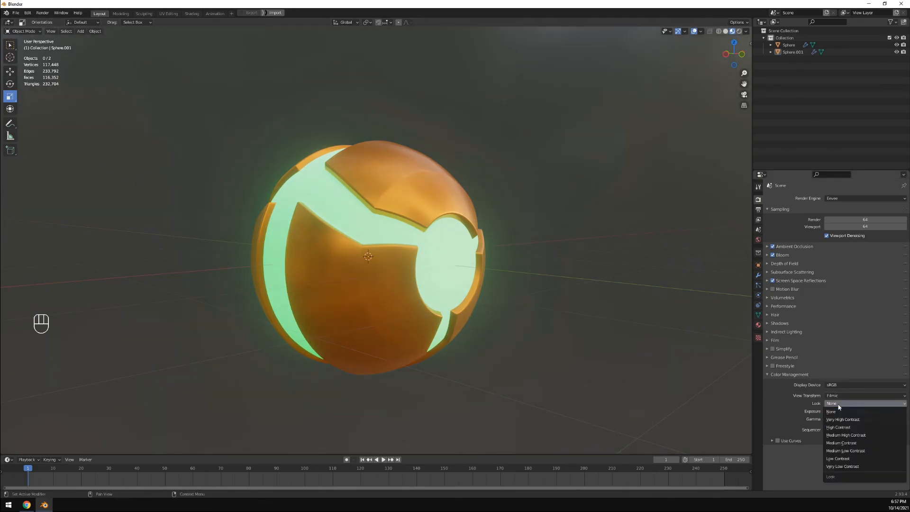
left_click(844, 435)
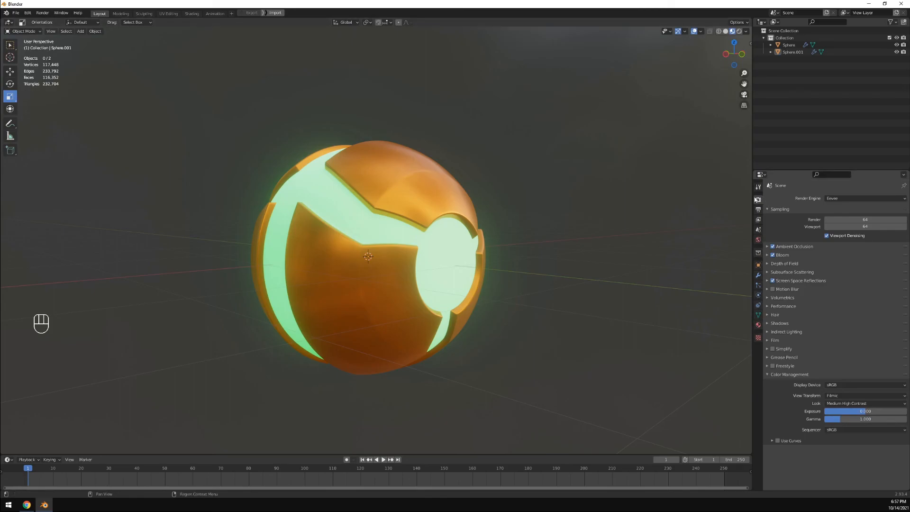
Shift the Glow material's Emission color to a purer green and set its Emission Strength to 2.300
left_click(758, 324)
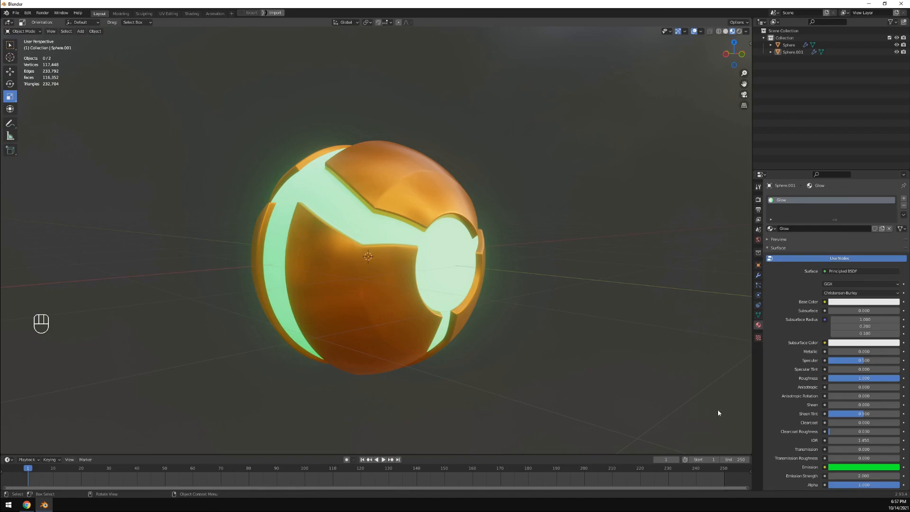
left_click(881, 467)
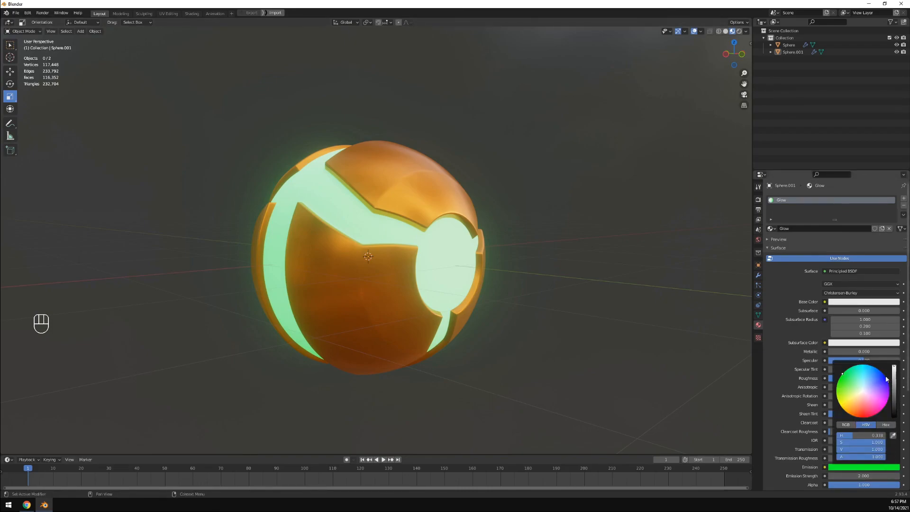
mouse_move(839, 378)
left_mouse_down()
mouse_move(845, 371)
mouse_move(894, 380)
mouse_move(894, 366)
left_mouse_up()
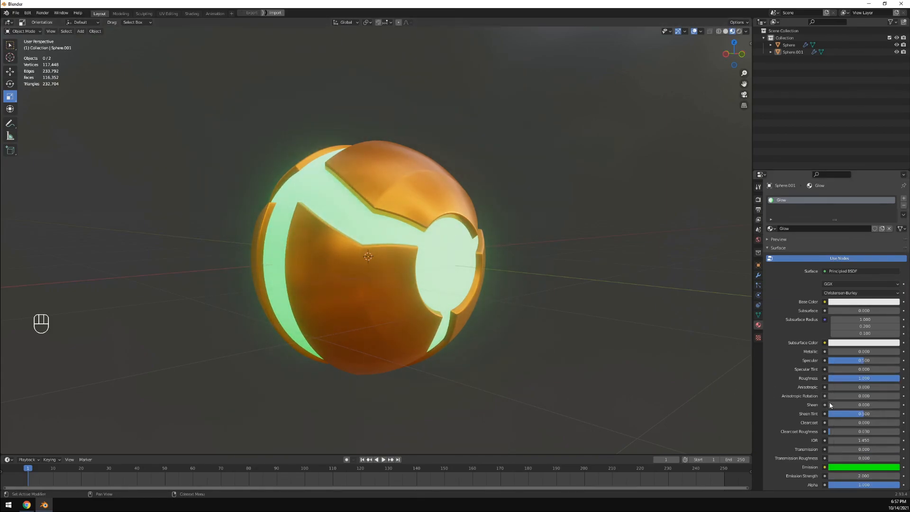
left_click_drag(853, 476, 868, 476)
Try green and teal tints for the Glow material's Base Color, and reduce its saturation to 0
left_click(856, 301)
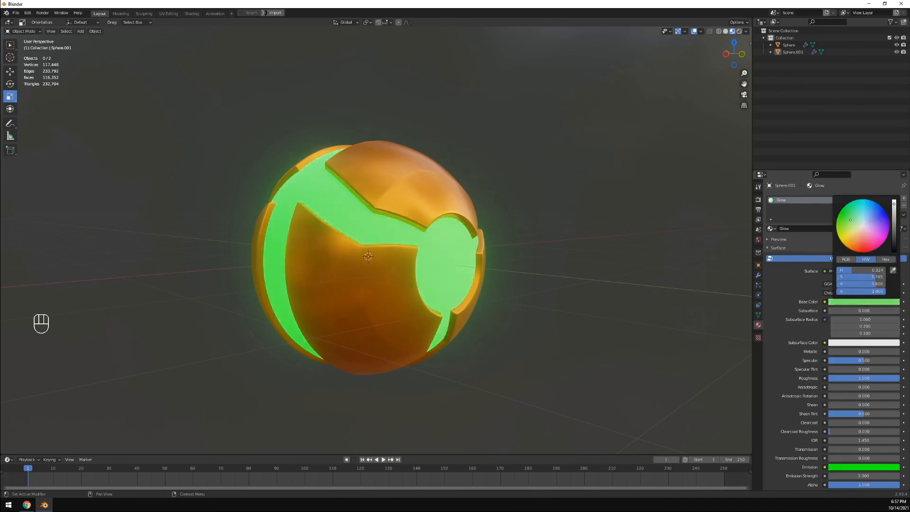
left_click_drag(863, 223, 857, 214)
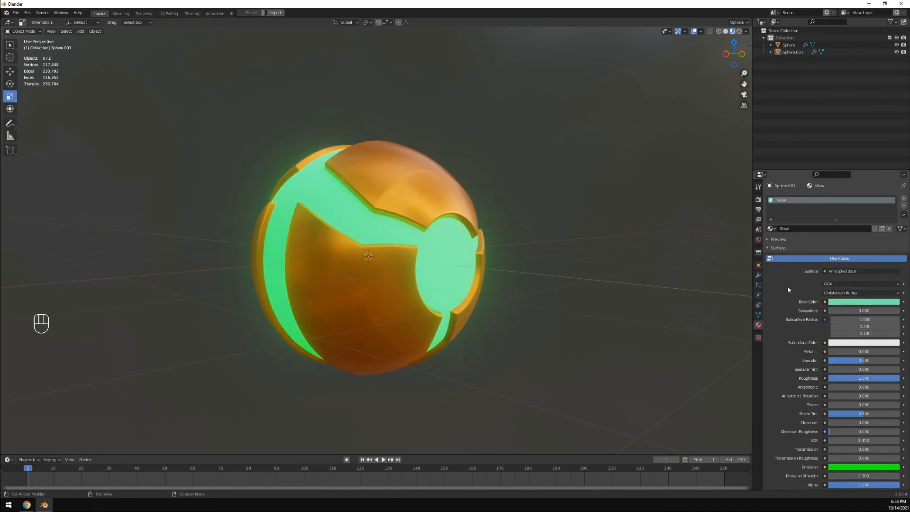
left_click(866, 303)
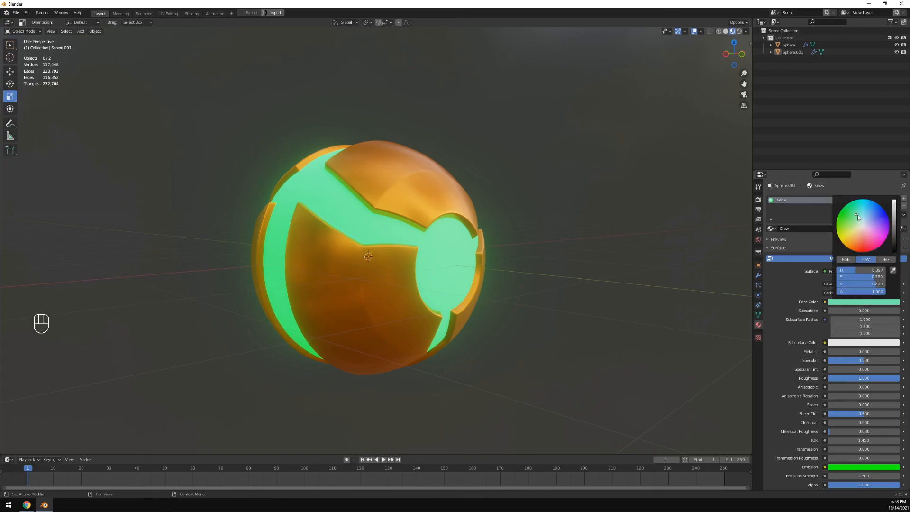
left_click_drag(871, 277, 833, 278)
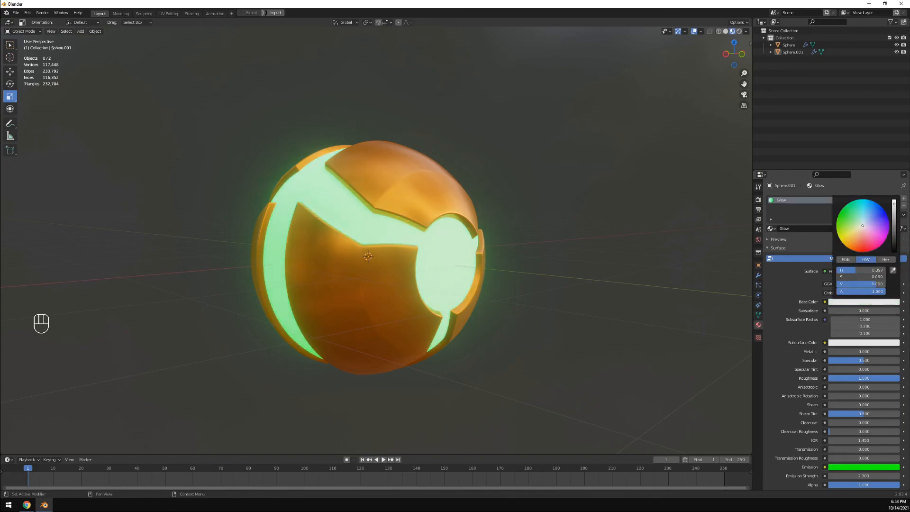
Adjust the Glow material's Base Color to a bright, pale yellowish green with a saturation of about 0.42
left_click_drag(860, 225, 857, 224)
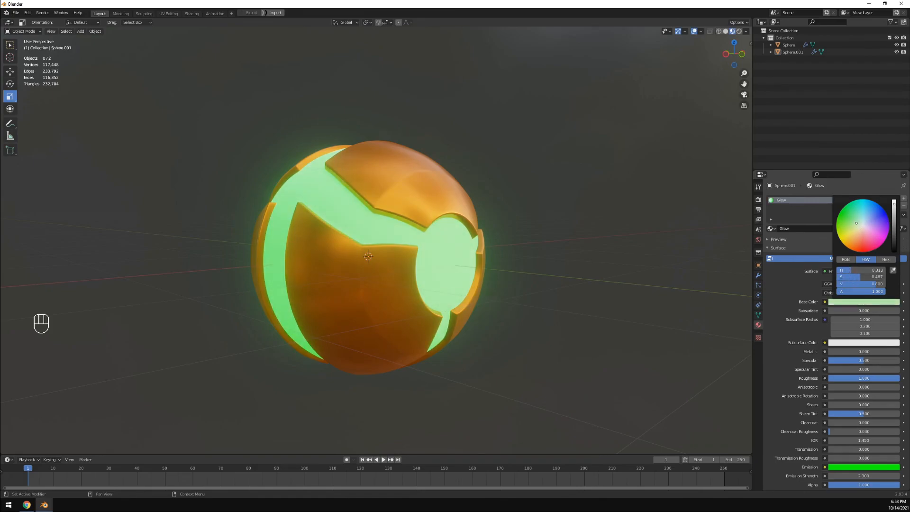
left_click(863, 276)
key("Return")
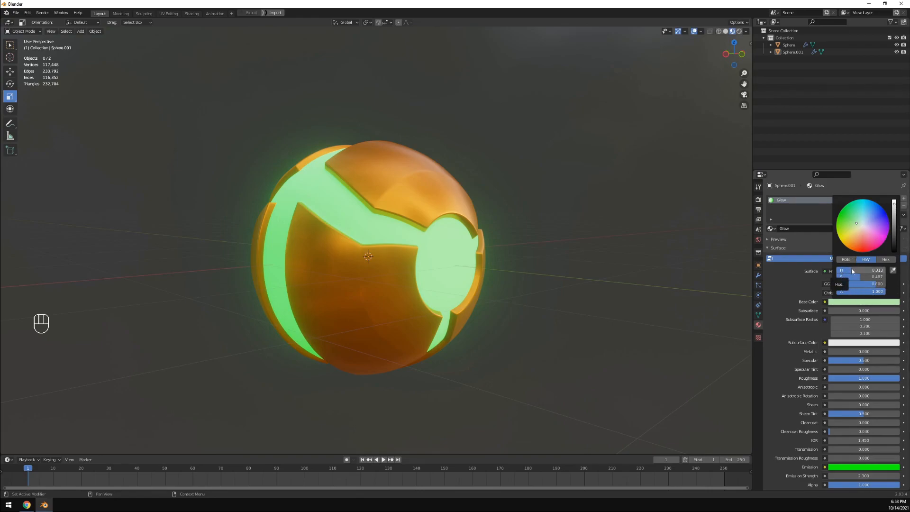
left_click_drag(846, 272, 854, 272)
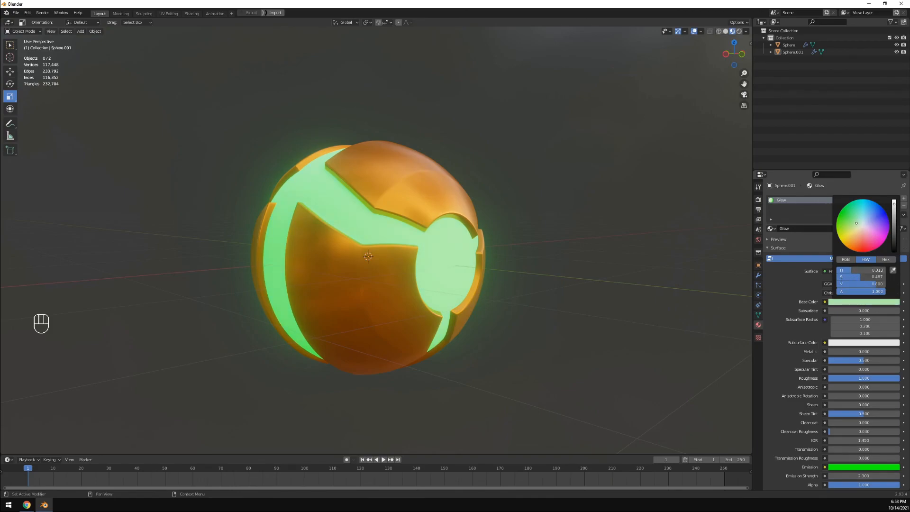
left_click_drag(865, 277, 882, 277)
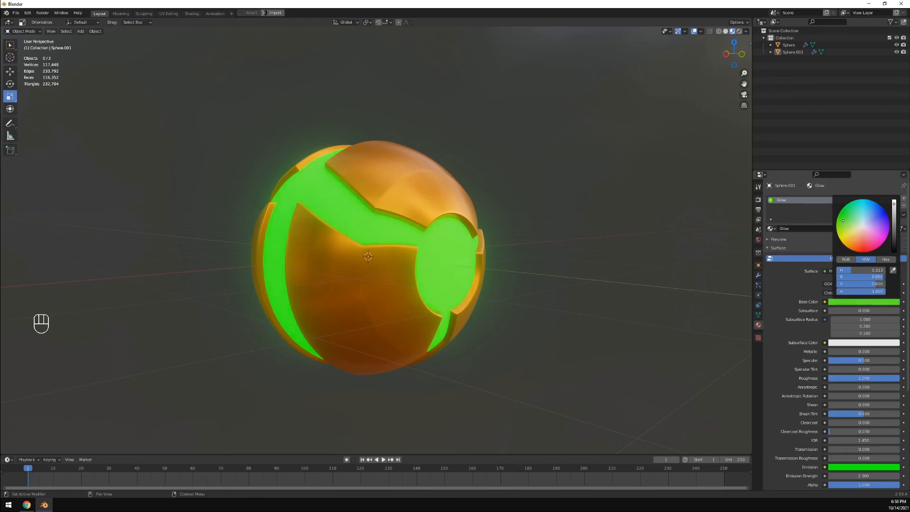
left_click_drag(882, 277, 868, 277)
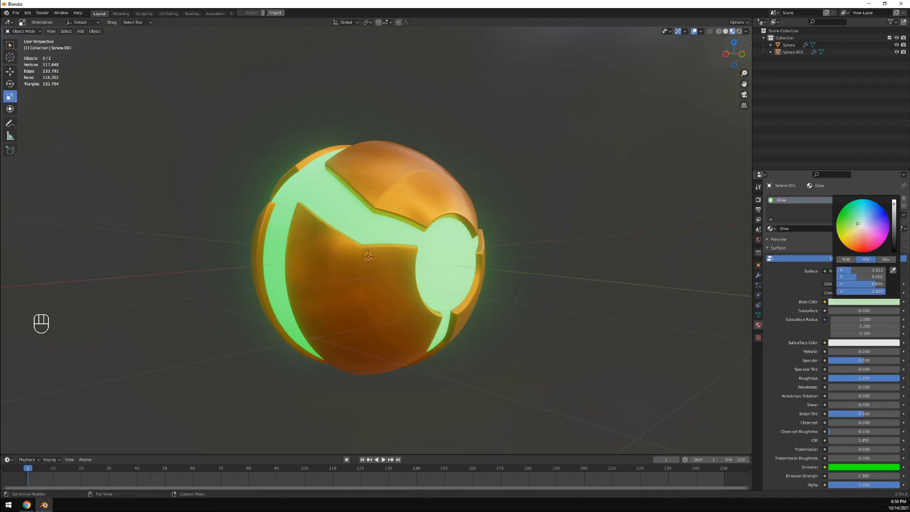
mouse_move(875, 284)
left_mouse_down()
mouse_move(861, 284)
mouse_move(885, 284)
left_mouse_up()
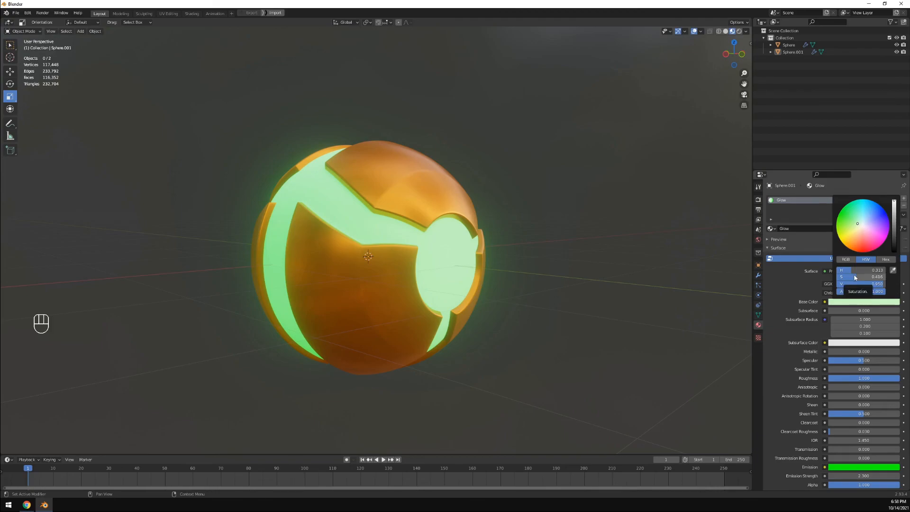
left_click_drag(856, 292, 886, 292)
left_click_drag(854, 270, 849, 270)
left_click(857, 270)
left_click(663, 232)
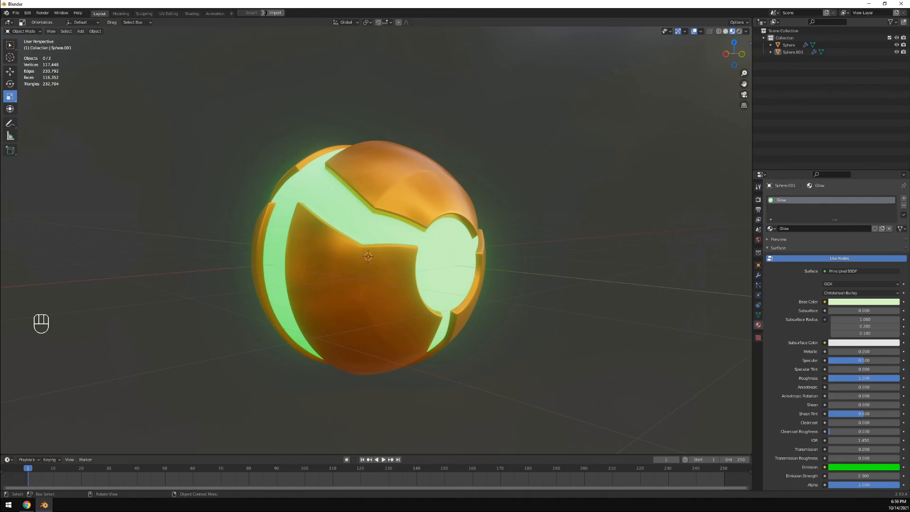
Duplicate the glowing inner sphere in place and enter Edit Mode on the copy
middle_click_drag(527, 179, 532, 197)
middle_click_drag(609, 265, 531, 253)
left_click(440, 236)
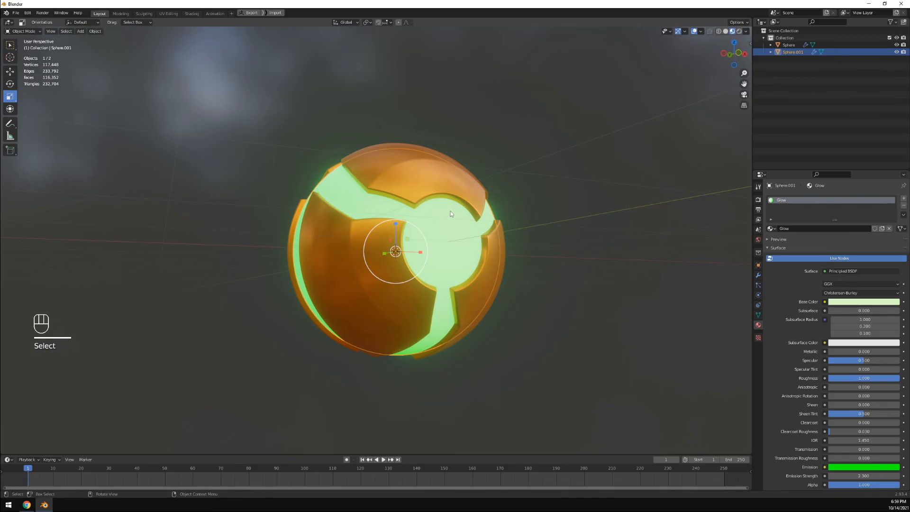
key("shift+d")
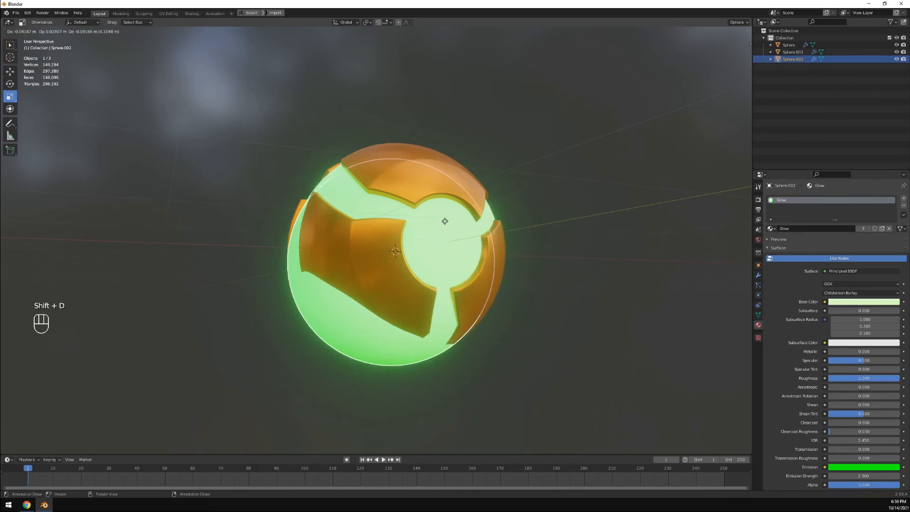
right_click(470, 204)
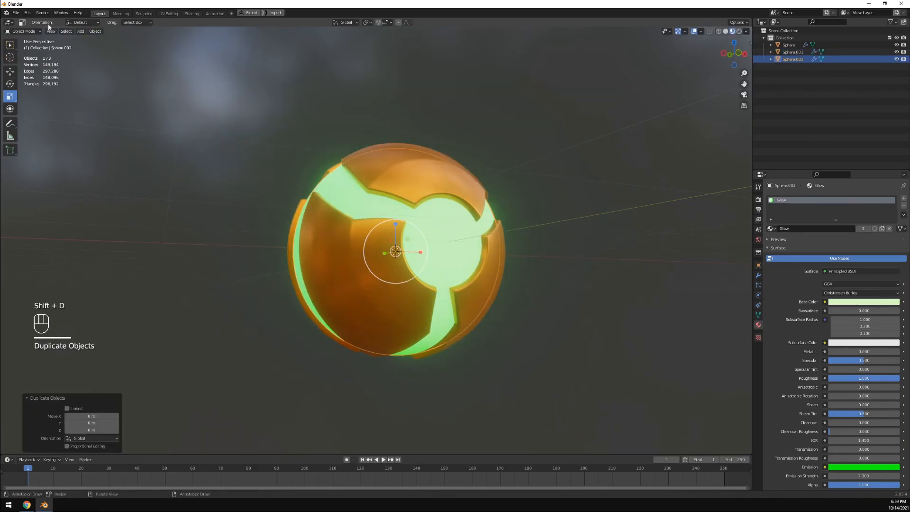
left_click(23, 32)
left_click(22, 42)
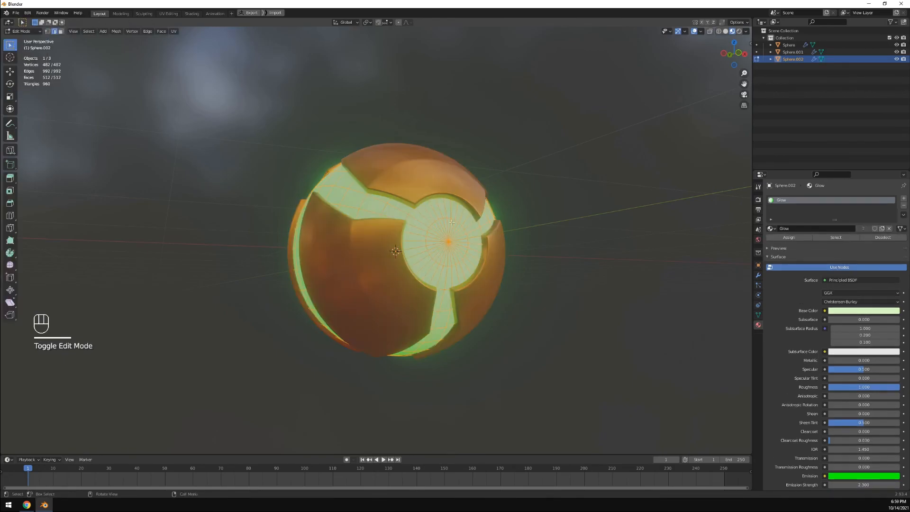
Select the cap of faces around the copied sphere's front pole and inset them while raising them about 0.057 m
scroll(452, 220, "up", 5)
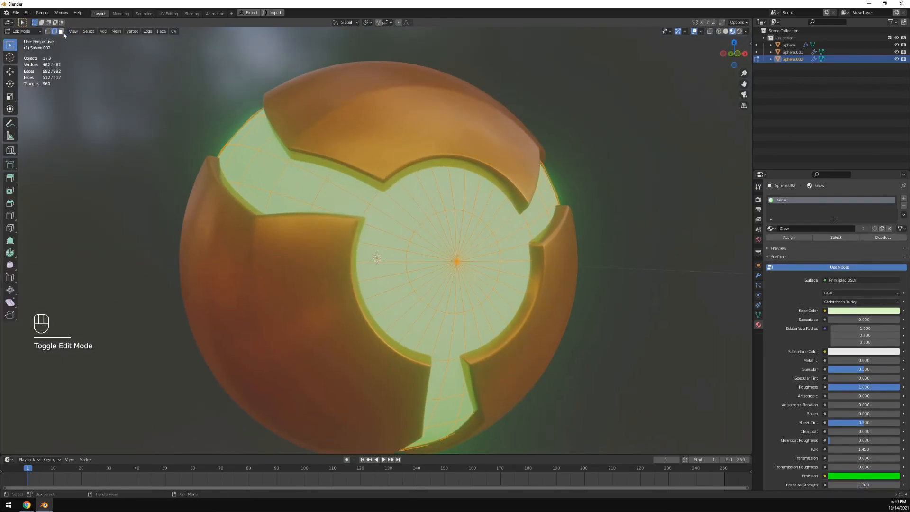
left_click_drag(436, 286, 478, 236)
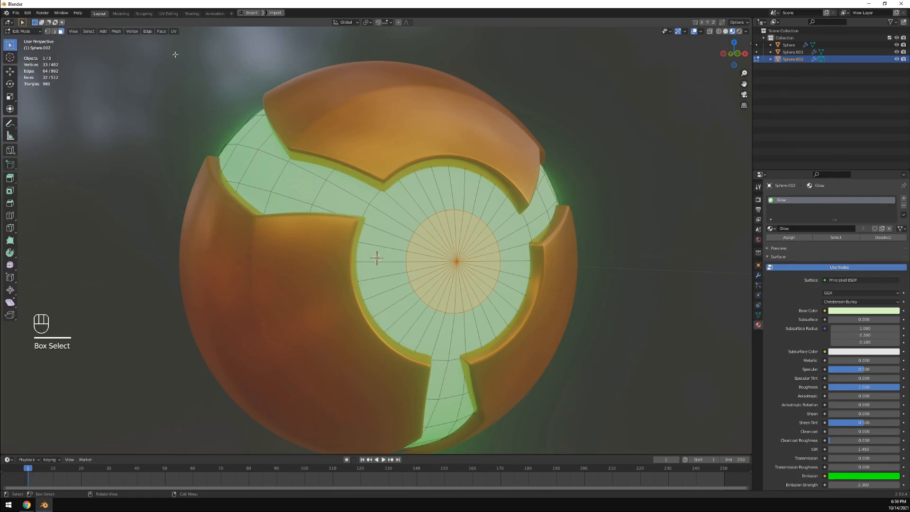
left_click(162, 31)
left_click(172, 69)
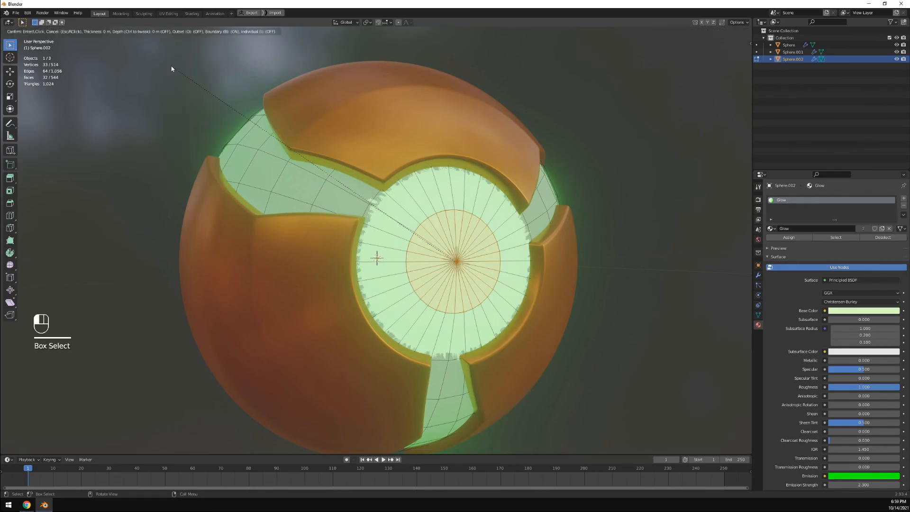
key("ctrl")
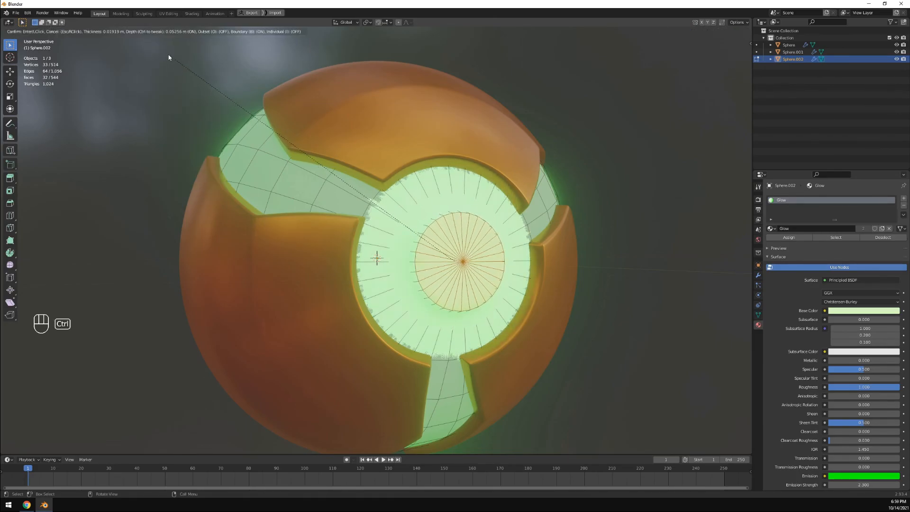
left_click(171, 56)
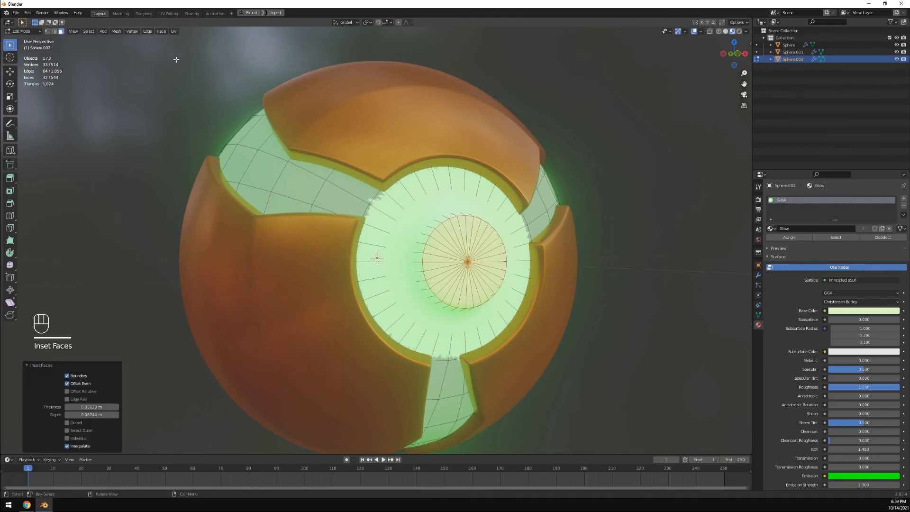
Inset the raised cap's top faces with no depth to form a smaller central circle
left_click(162, 31)
left_click(169, 66)
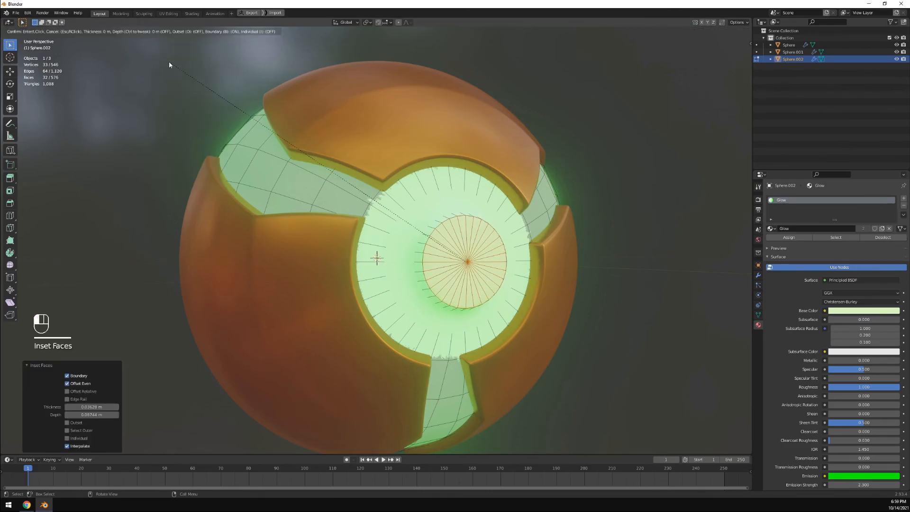
left_click(189, 77)
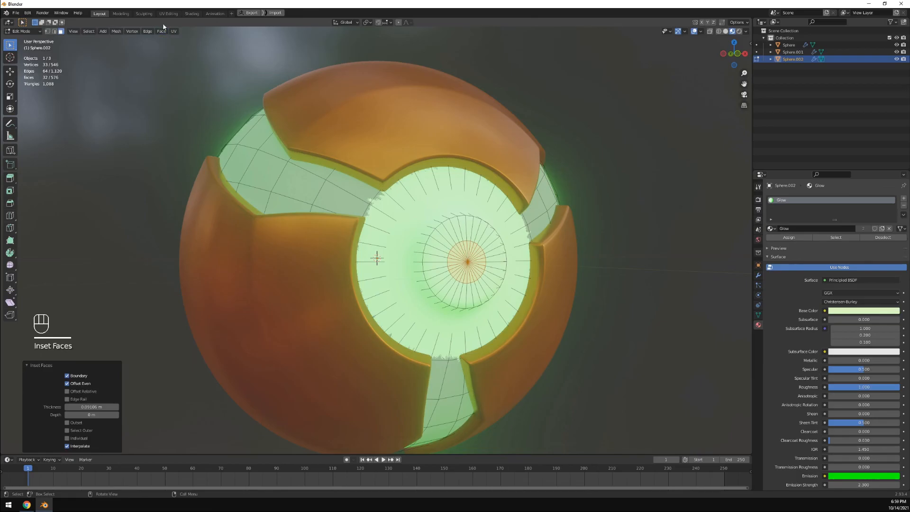
Inset the small central circle again while sinking it into the cap to form a recess
left_click(162, 30)
left_click(171, 67)
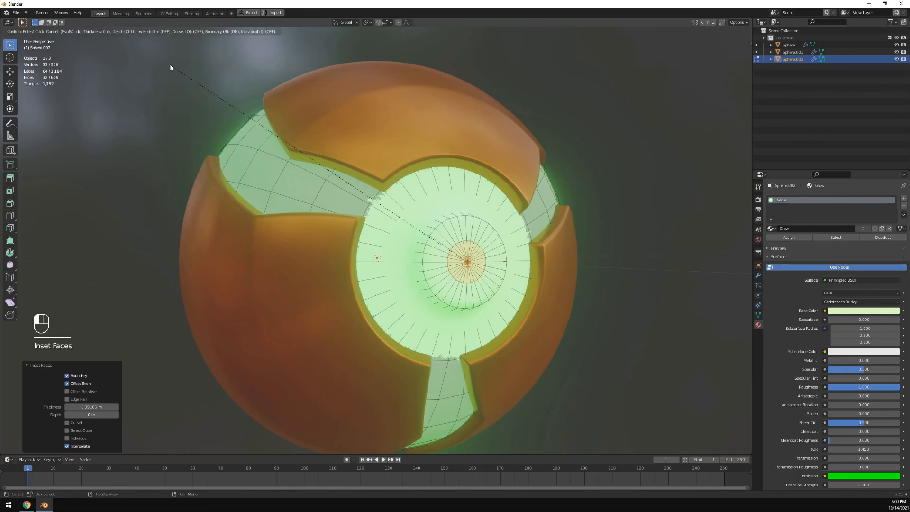
key("ctrl")
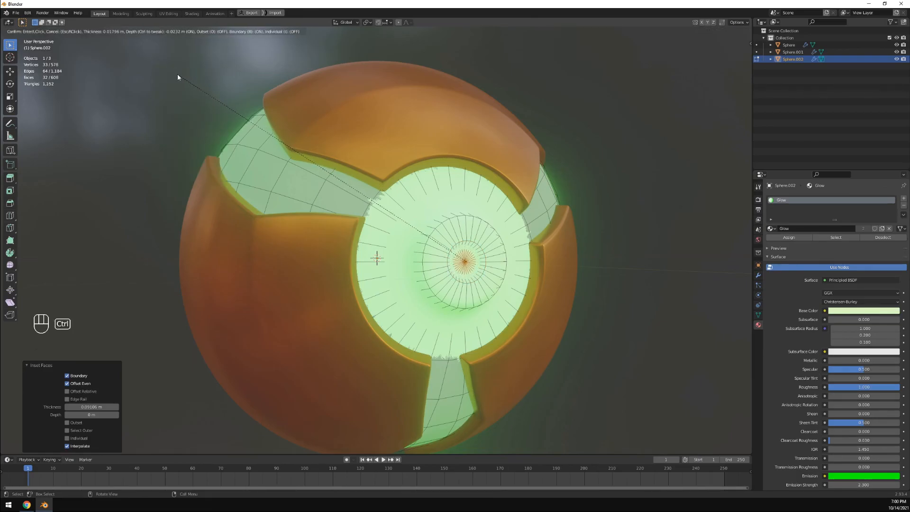
left_click(178, 73)
Select all faces of the raised knob, including its side wall and recess, separate them into their own object, and return to Object Mode
left_click(421, 231)
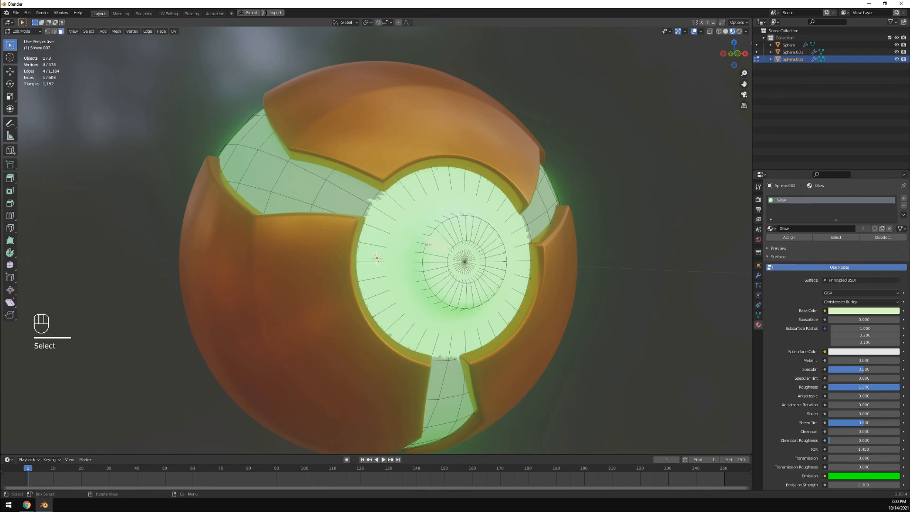
left_click(428, 235, "alt")
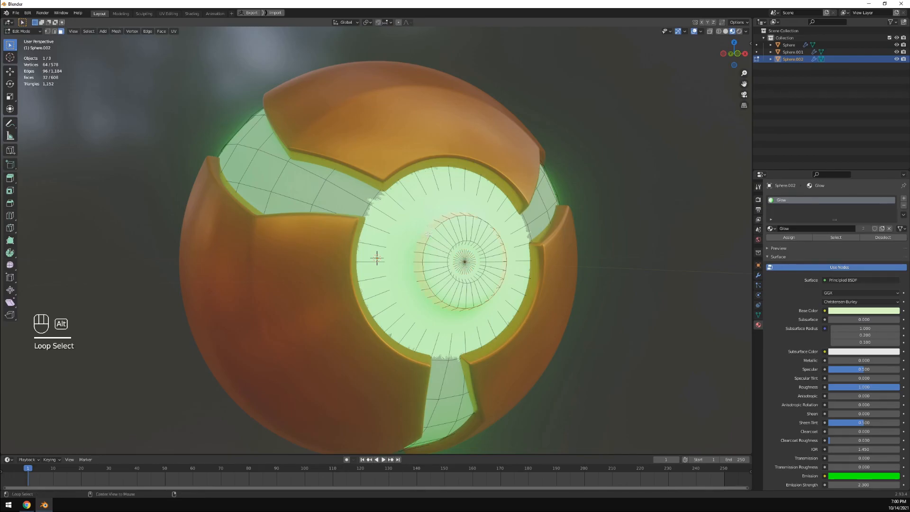
left_click(450, 252, "alt+shift")
left_click(453, 251, "alt+shift")
key("ctrl+z")
middle_click_drag(453, 251, 423, 246)
left_click_drag(358, 272, 411, 227, "shift")
middle_click_drag(410, 226, 317, 130)
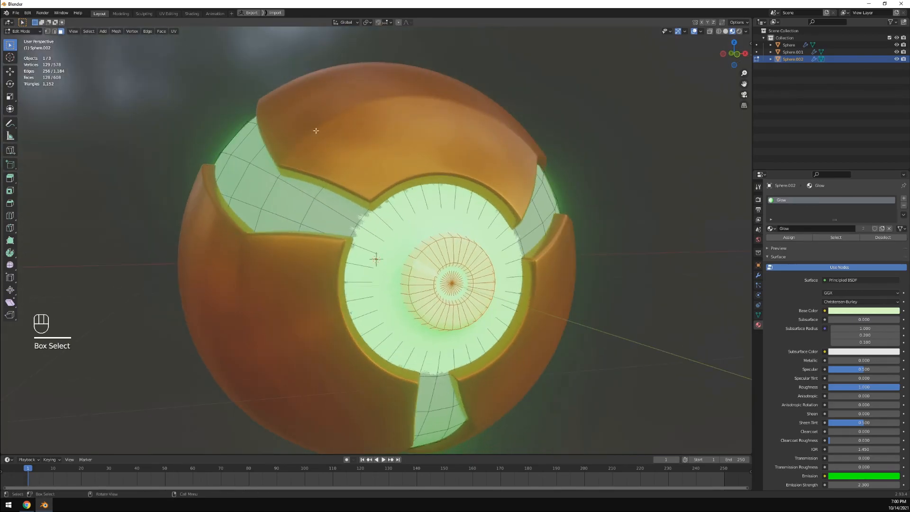
left_click(116, 31)
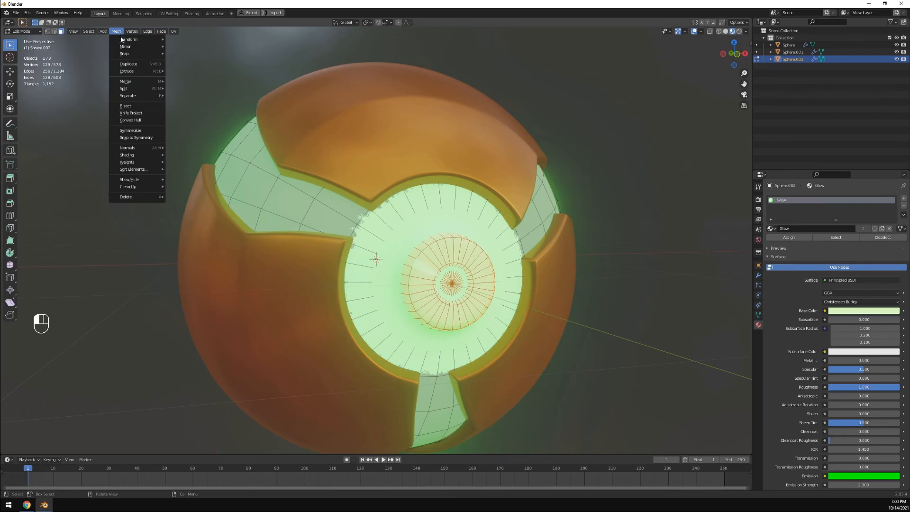
mouse_move(125, 90)
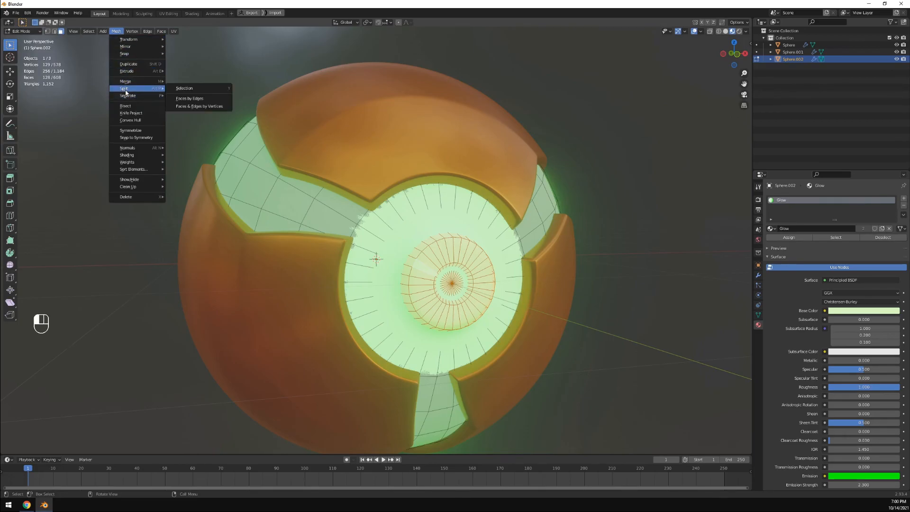
left_click(185, 96)
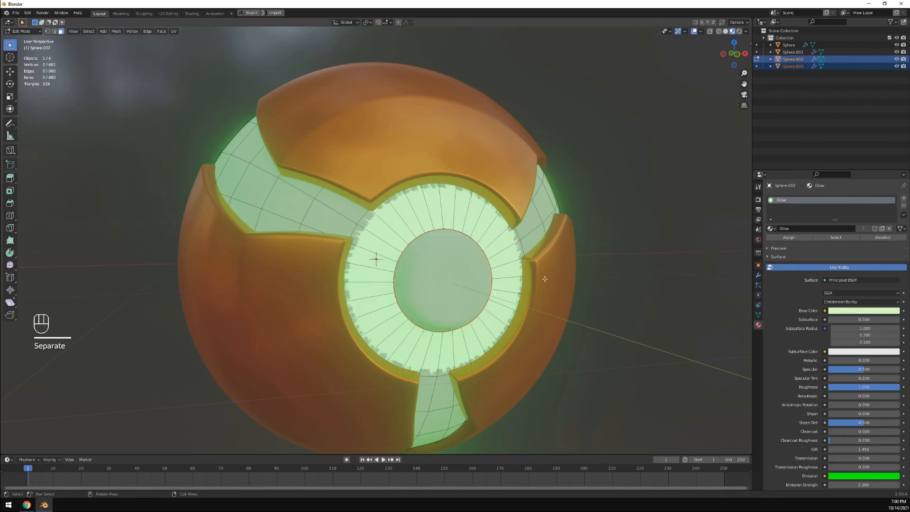
left_click(22, 32)
left_click(20, 39)
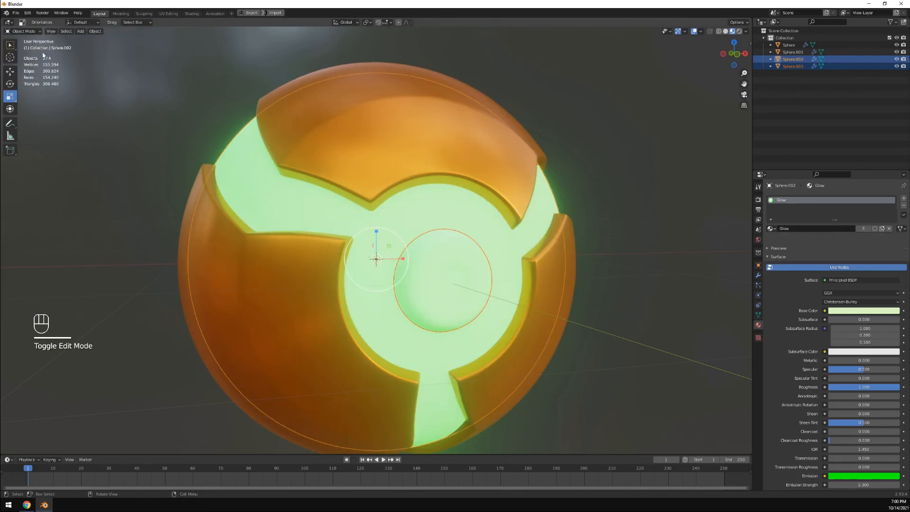
Move the original glowing inner sphere out of the shell and delete it
left_click(398, 224)
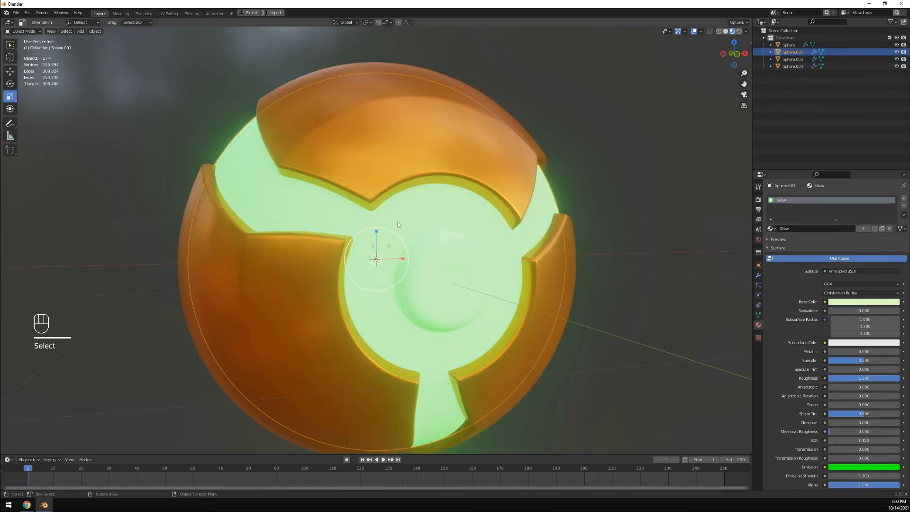
left_click(10, 71)
left_click_drag(377, 233, 375, 386)
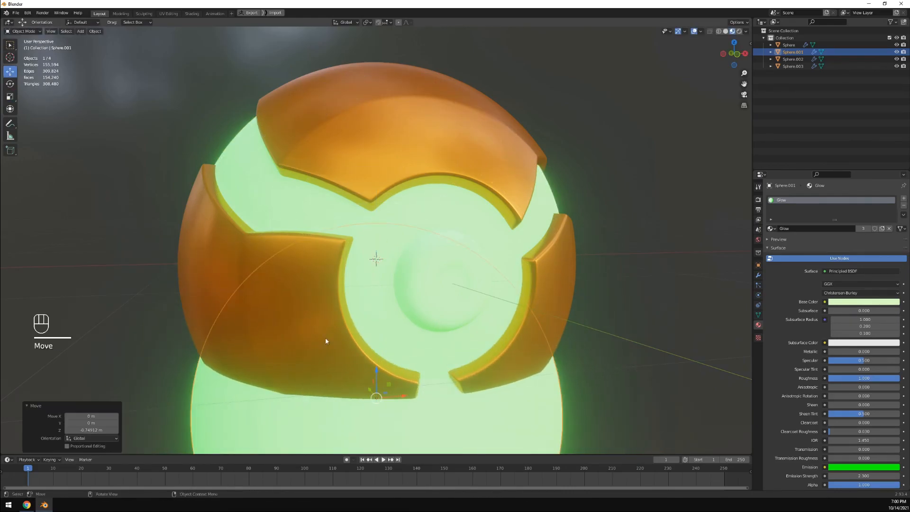
left_click(95, 31)
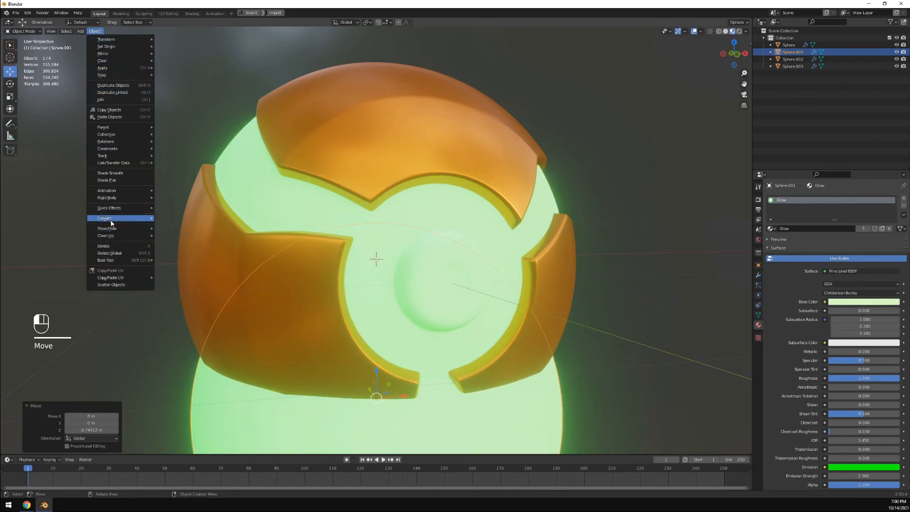
left_click(104, 246)
Replace the separated knob's Glow material with the existing Metal material
left_click(425, 247)
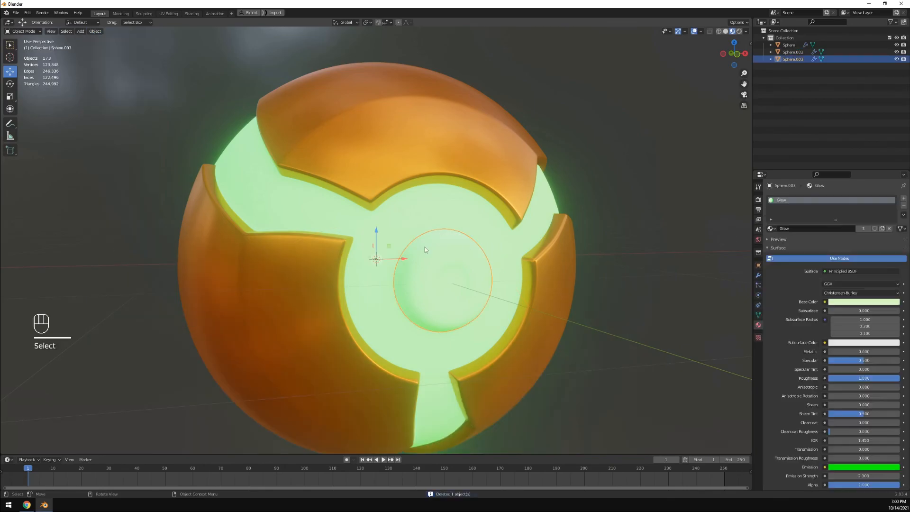
left_click(771, 228)
left_click(787, 246)
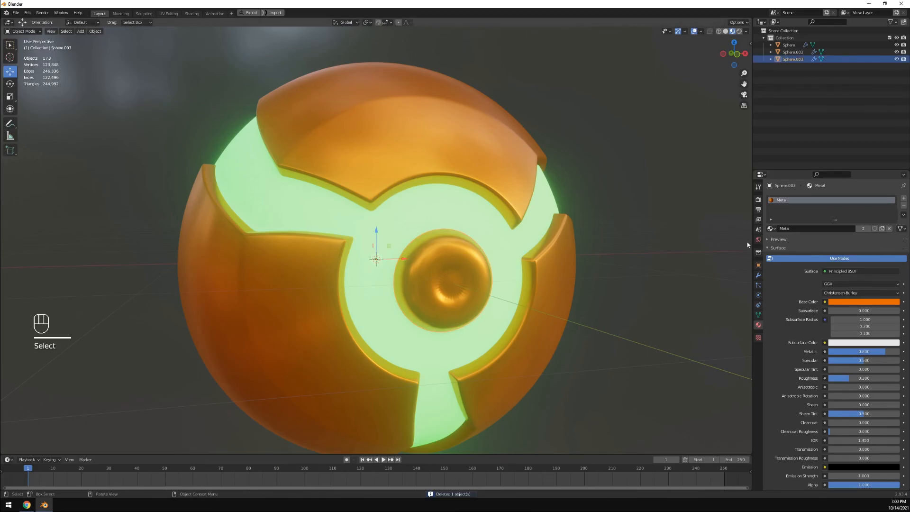
Add a Bevel modifier to the knob above its Subdivision modifier and set the bevel amount to 0.004 m
left_click(758, 275)
left_click(796, 227)
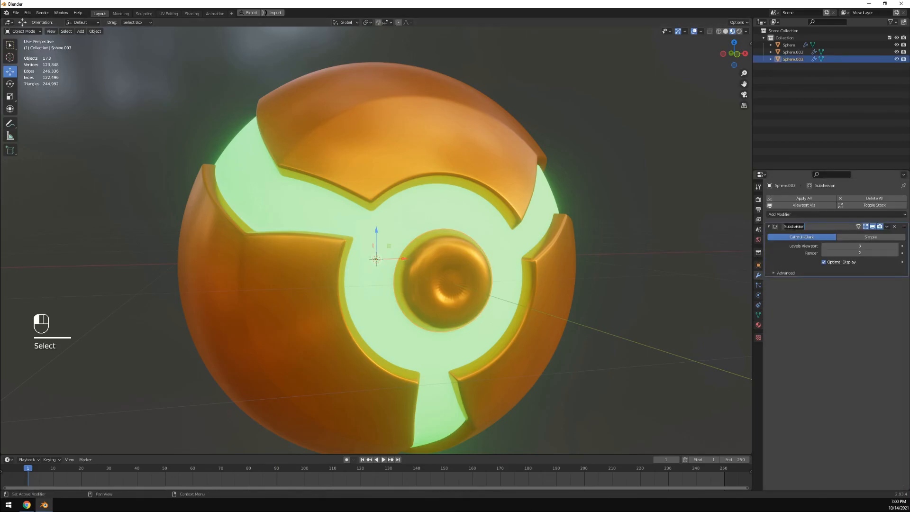
left_click(785, 215)
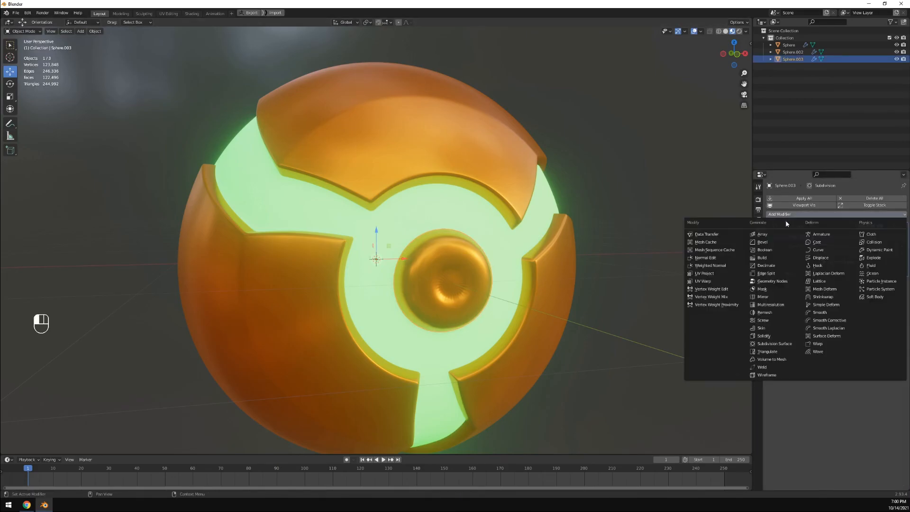
left_click(777, 245)
left_click_drag(904, 282, 899, 221)
middle_click_drag(609, 260, 659, 249)
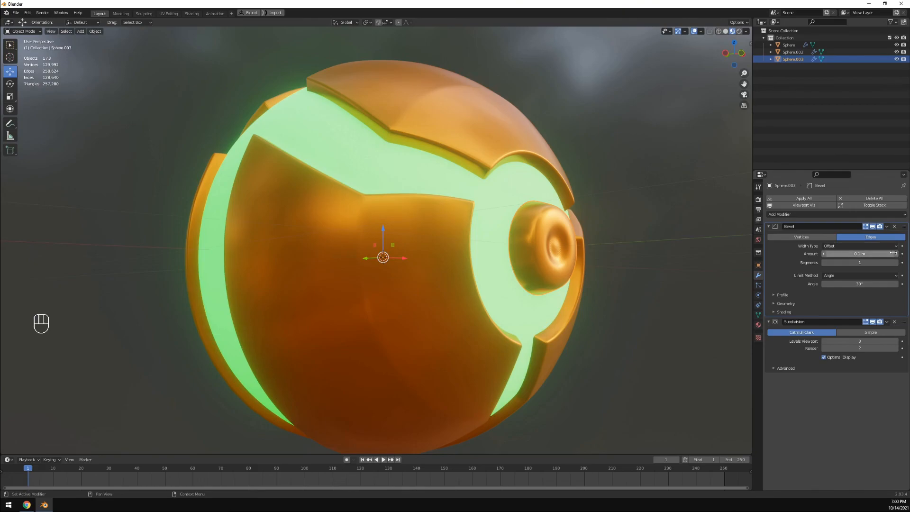
left_click_drag(892, 253, 867, 254)
left_click_drag(859, 254, 847, 253, "shift")
Deselect the knob and examine its beveled edges and the whole sphere from several angles
scroll(511, 260, "down", 3)
left_click(598, 255)
middle_click_drag(598, 257, 297, 279)
scroll(463, 270, "up", 2)
scroll(492, 280, "down", 2)
middle_click_drag(349, 261, 516, 278)
scroll(461, 214, "up", 2)
scroll(516, 278, "up", 4)
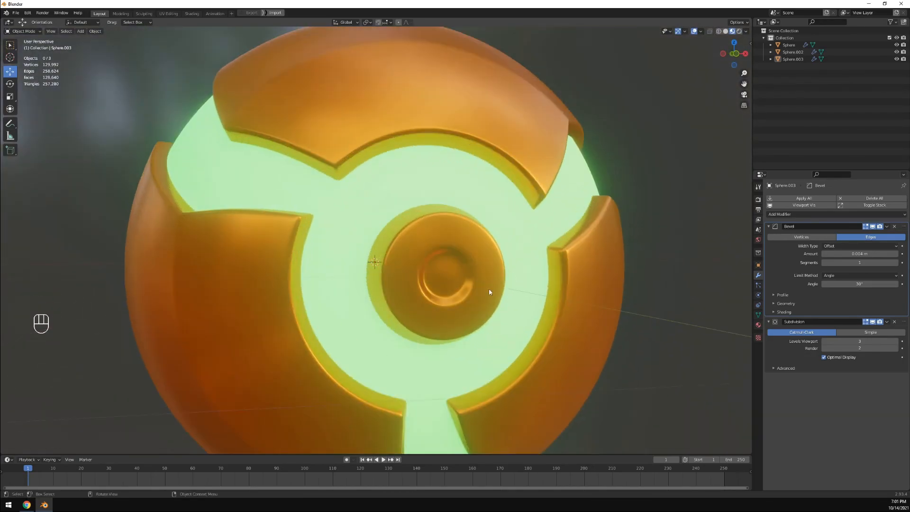
Give the knob a second material slot with Glow, assign it to the recessed central faces in Edit Mode, and return to Object Mode
left_click(454, 281)
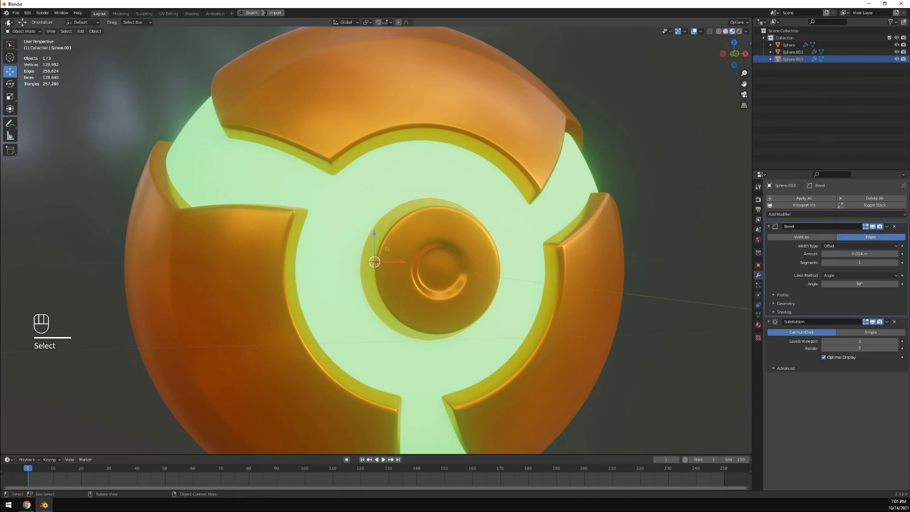
left_click(24, 31)
left_click(21, 45)
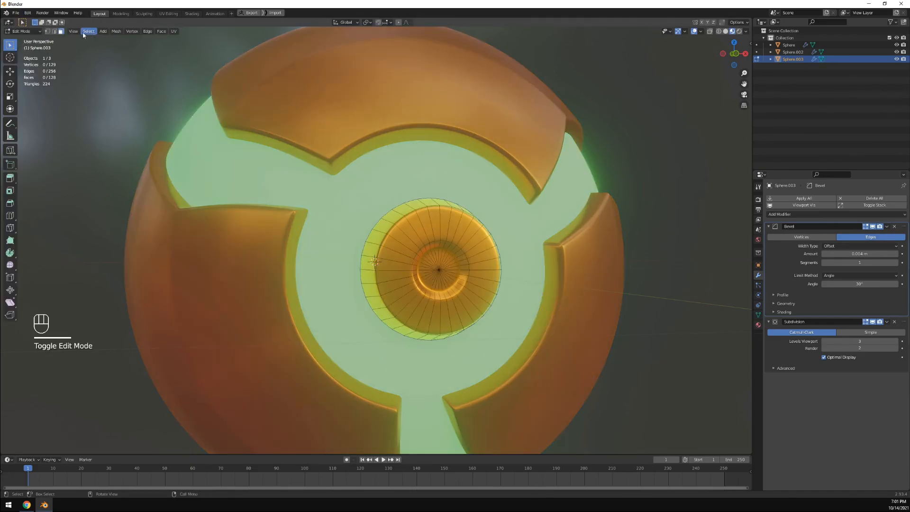
left_click_drag(431, 272, 449, 260)
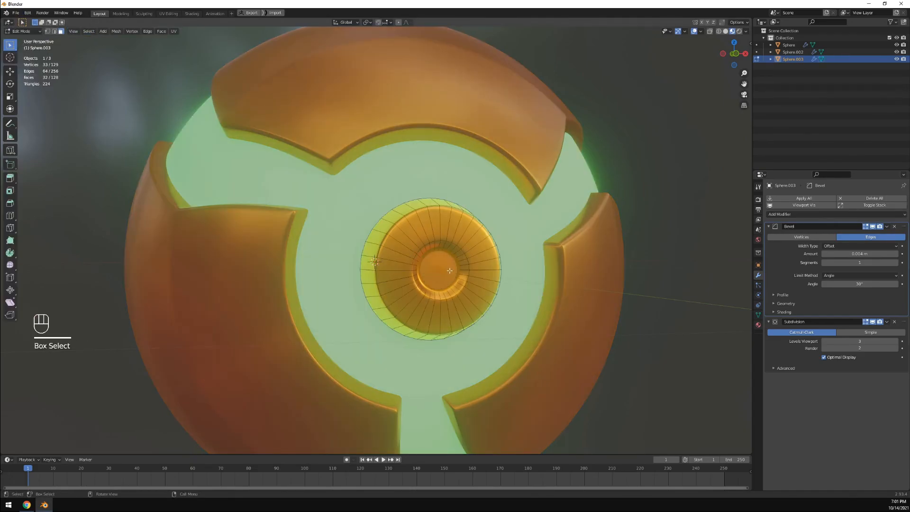
left_click(759, 325)
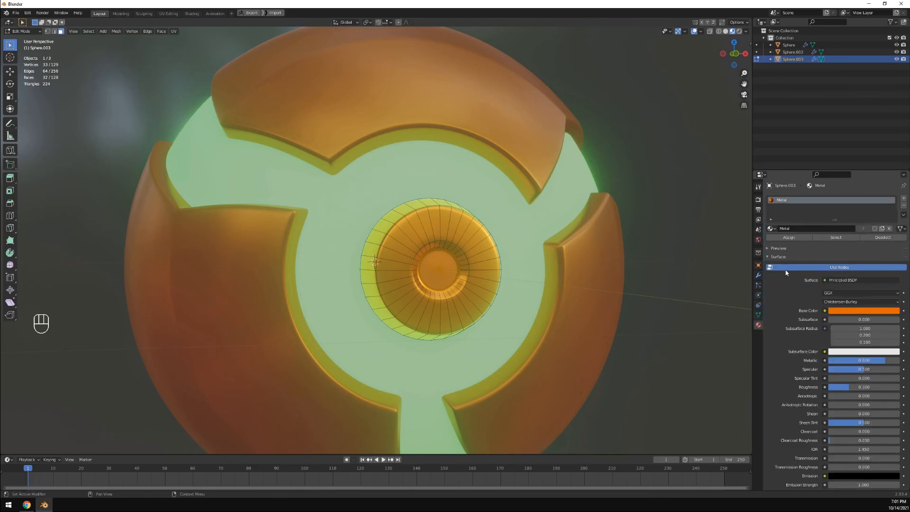
left_click(904, 200)
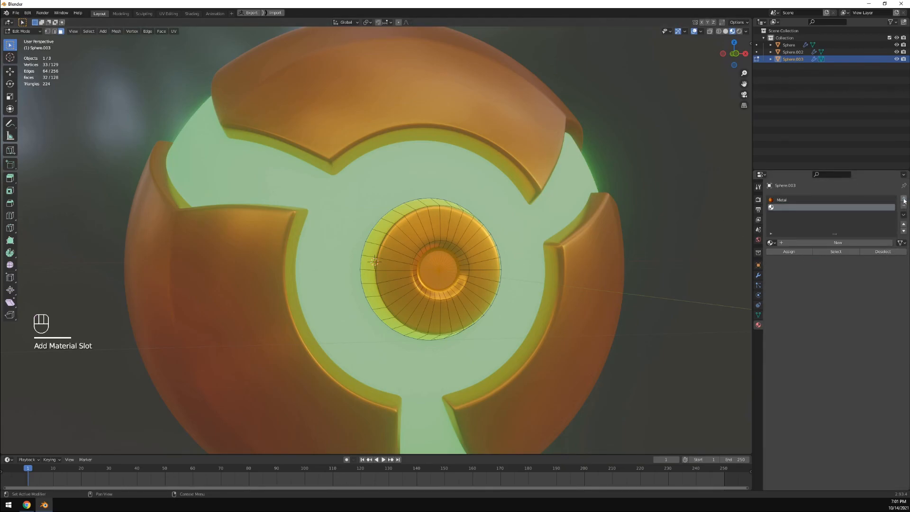
left_click(771, 242)
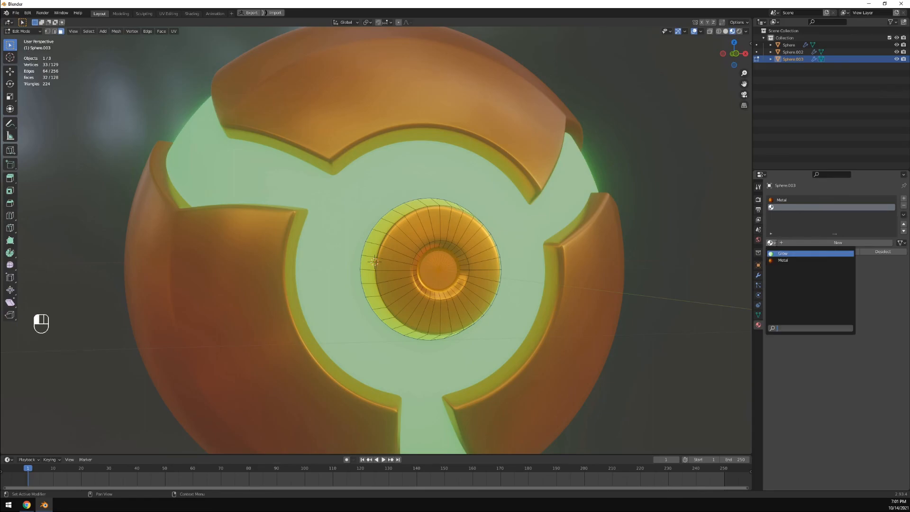
left_click(782, 254)
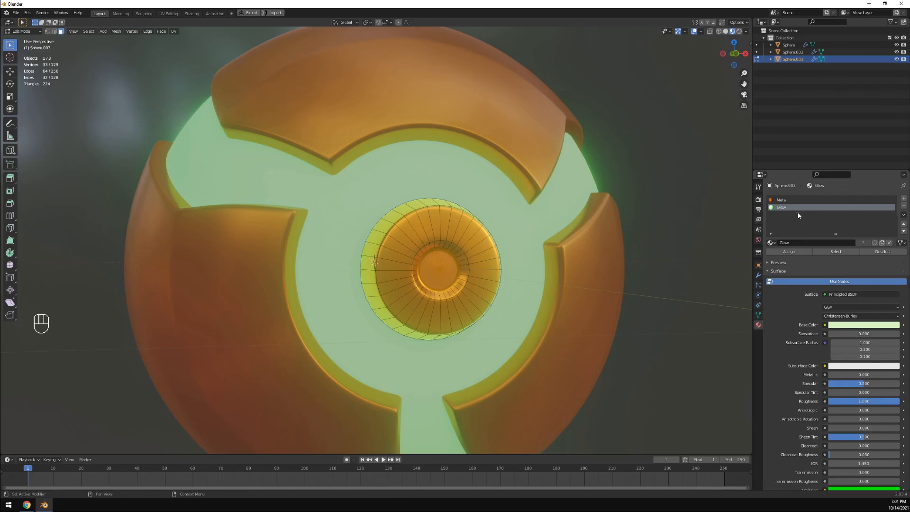
left_click(790, 252)
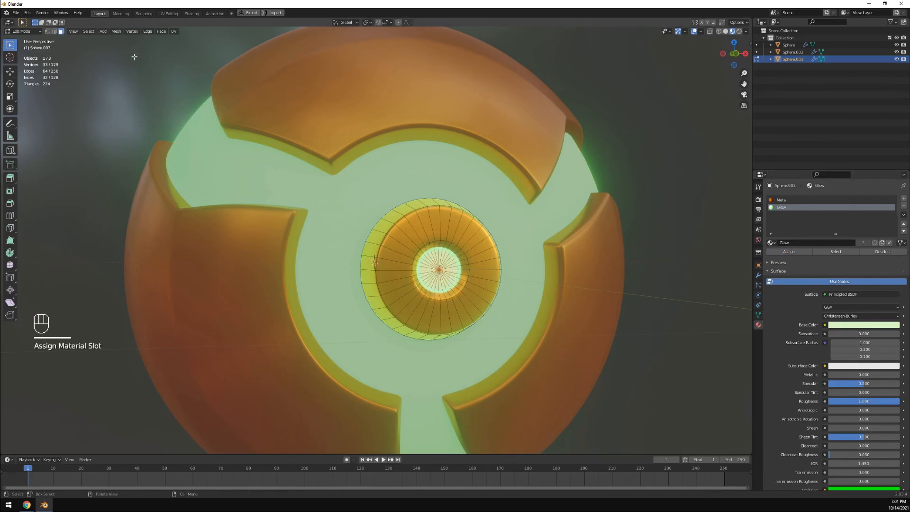
left_click(21, 31)
left_click(21, 35)
left_click(115, 135)
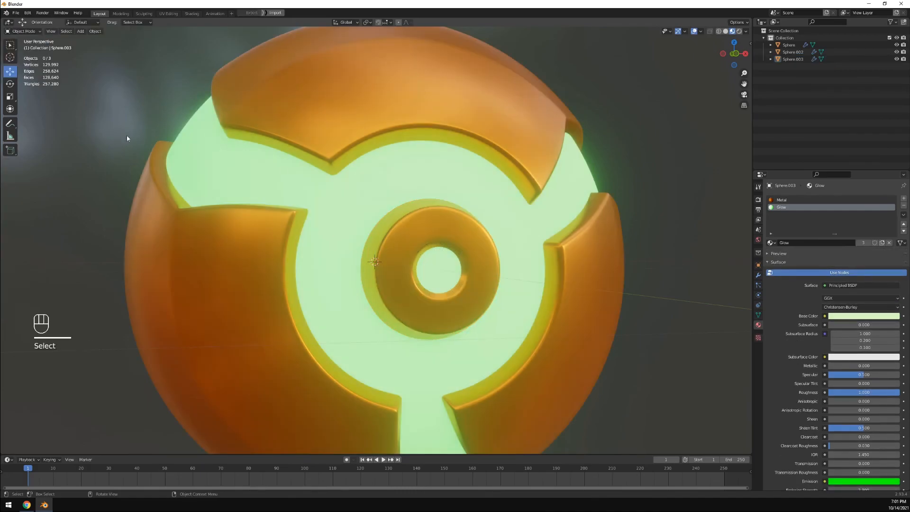
scroll(482, 218, "down", 8)
middle_click_drag(483, 218, 524, 244)
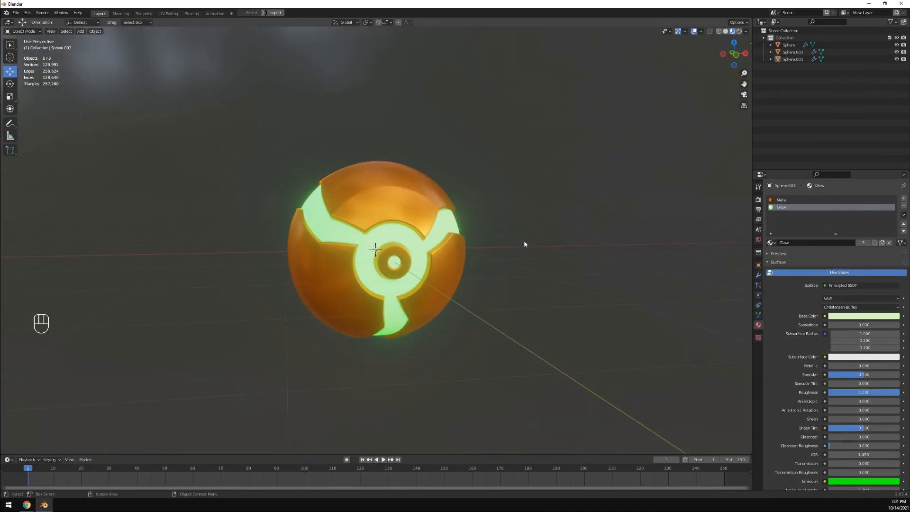
Examine the finished sphere's metal panels, green glow channels and the knob's glowing center up close and from several angles
scroll(524, 243, "up", 3)
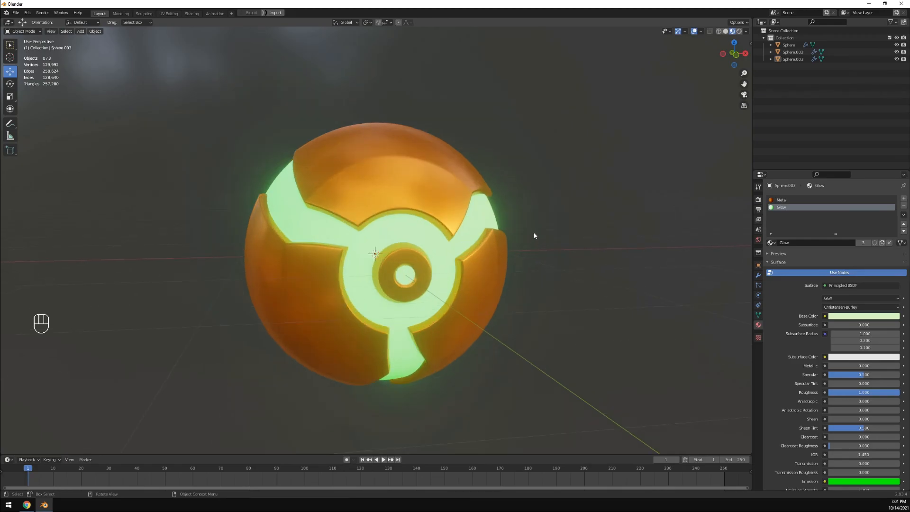
middle_click_drag(568, 222, 589, 215)
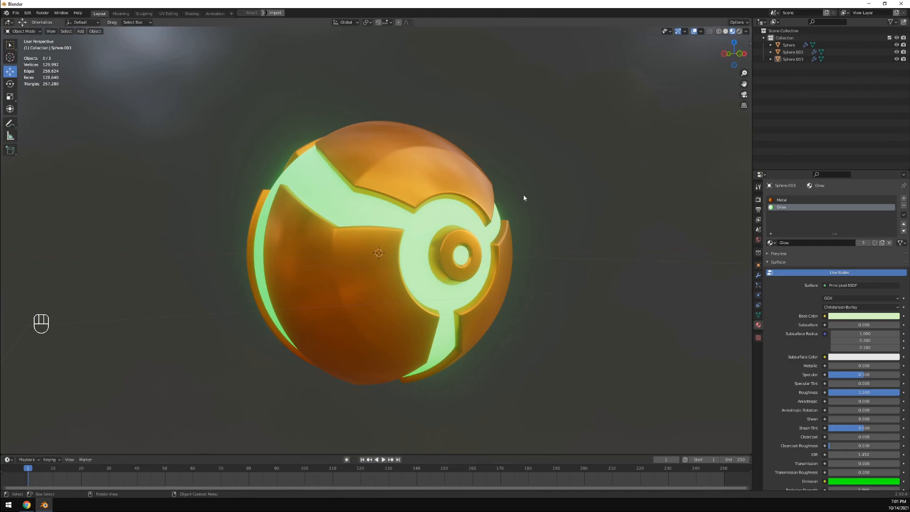
middle_click_drag(537, 227, 532, 244)
scroll(455, 228, "up", 3)
mouse_move(456, 228)
middle_mouse_down()
mouse_move(454, 219)
mouse_move(471, 223)
mouse_move(473, 235)
mouse_move(466, 238)
mouse_move(467, 219)
mouse_move(450, 195)
mouse_move(444, 217)
middle_mouse_up()
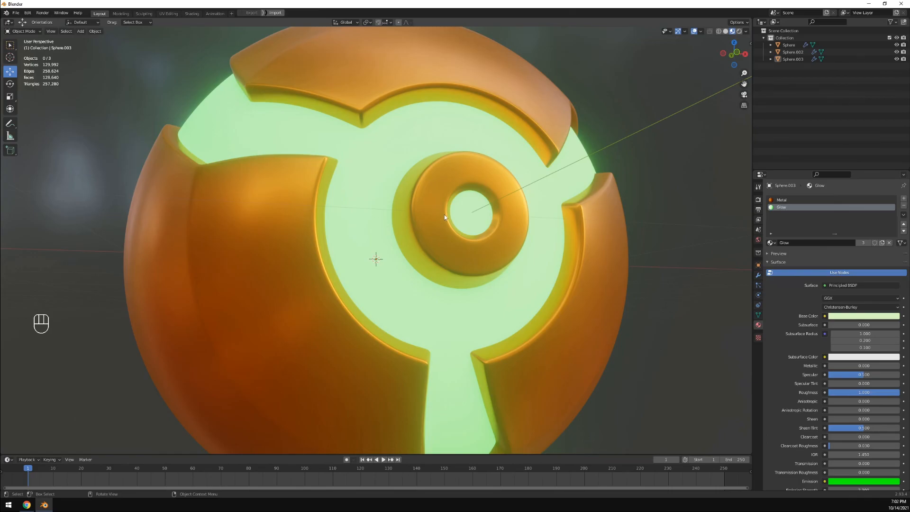
scroll(445, 214, "down", 5)
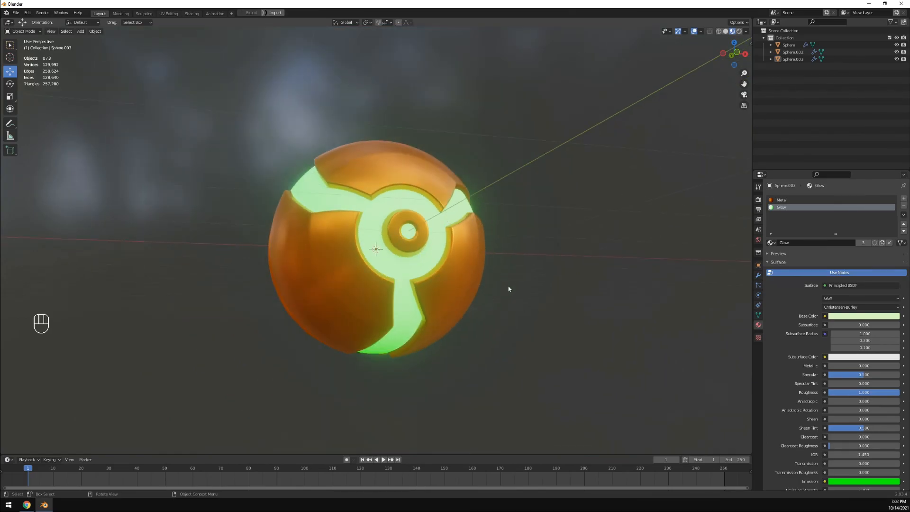
middle_click_drag(511, 286, 512, 298)
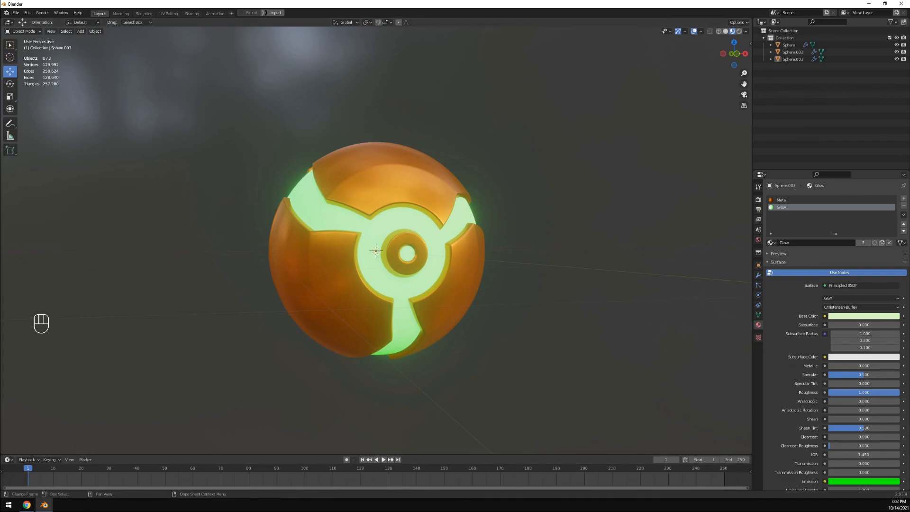
middle_click_drag(519, 147, 541, 152)
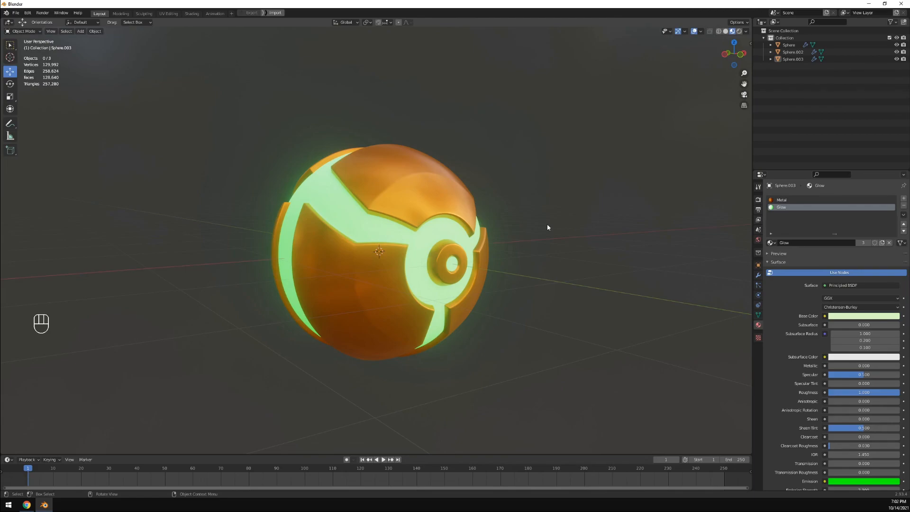
mouse_move(548, 230)
middle_mouse_down()
mouse_move(558, 209)
mouse_move(548, 239)
mouse_move(541, 233)
middle_mouse_up()
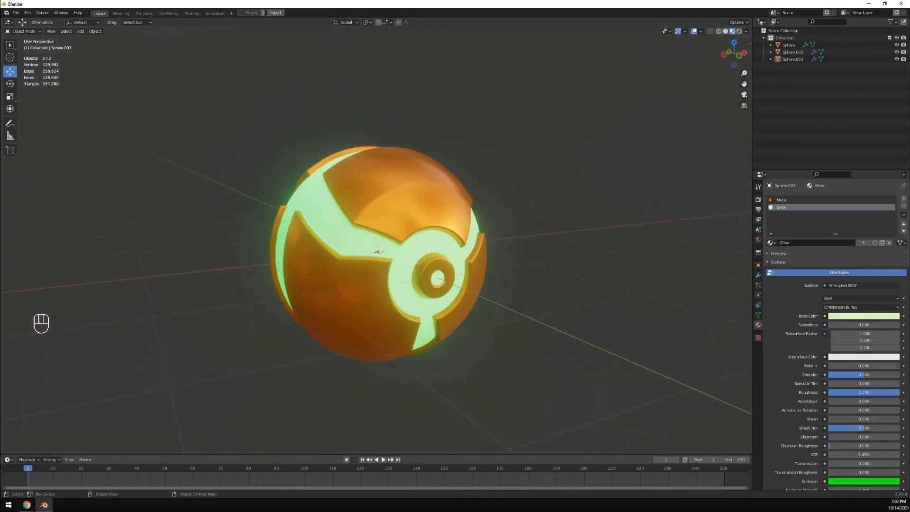